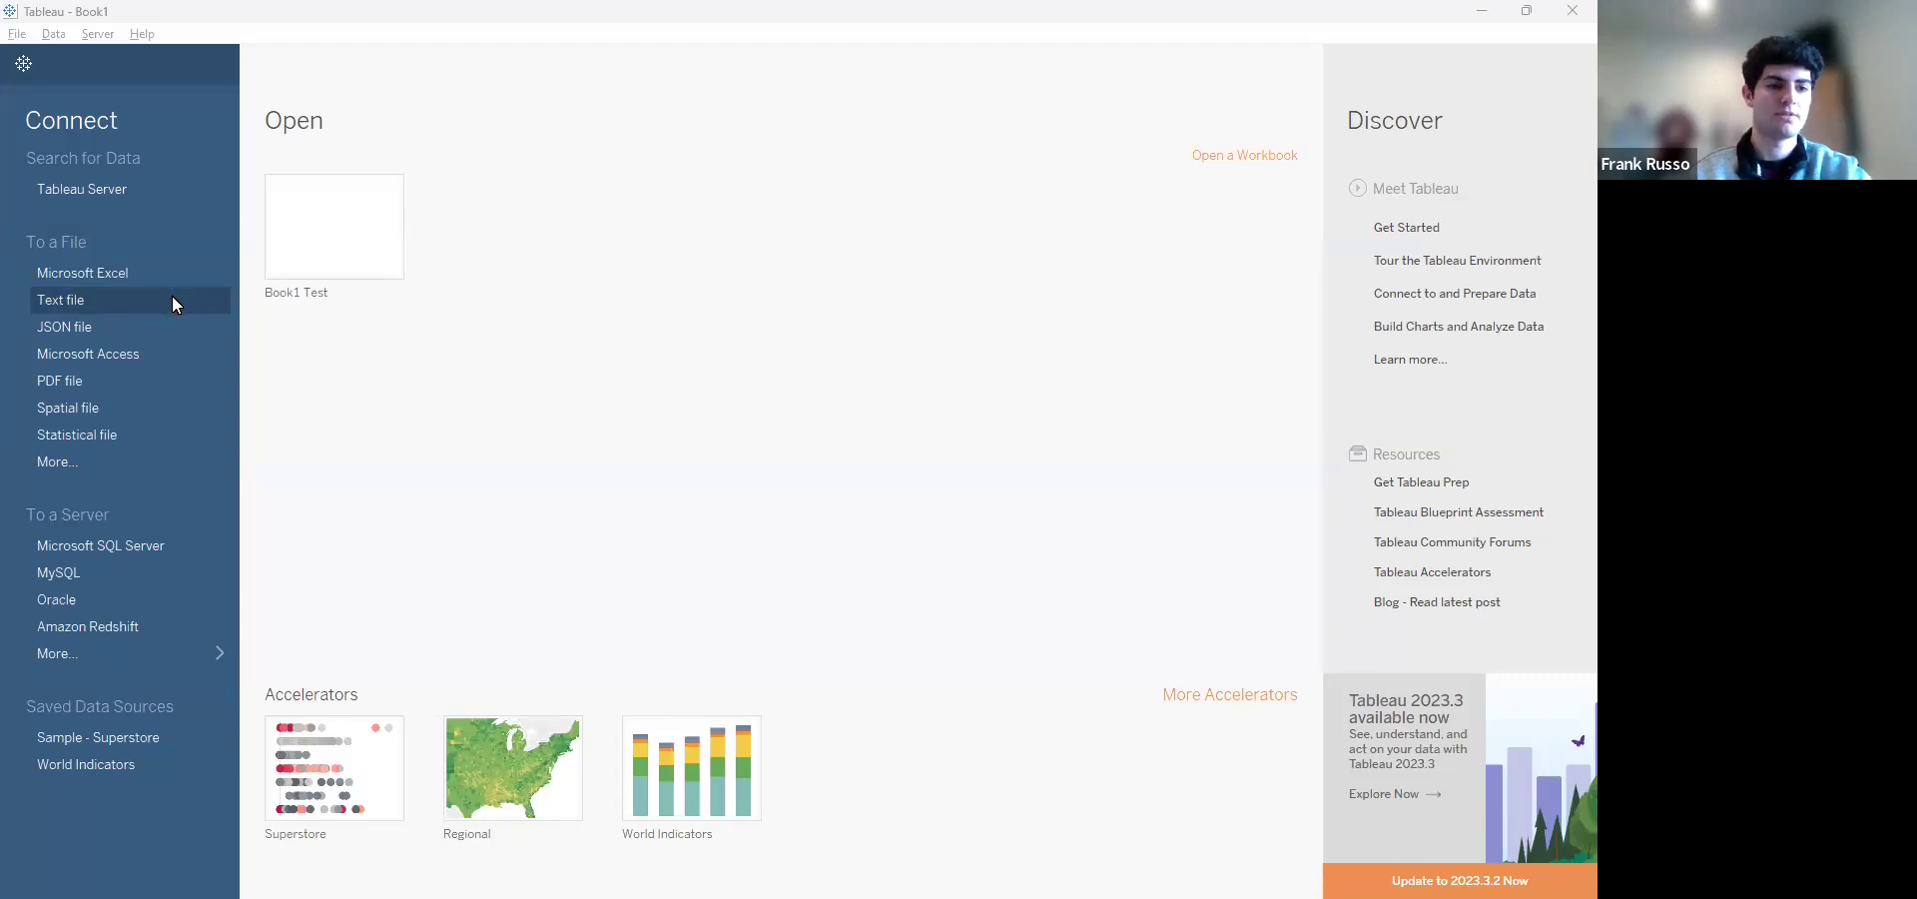
Connect to the text file 2019 in the Downloads folder as the data source
click(172, 297)
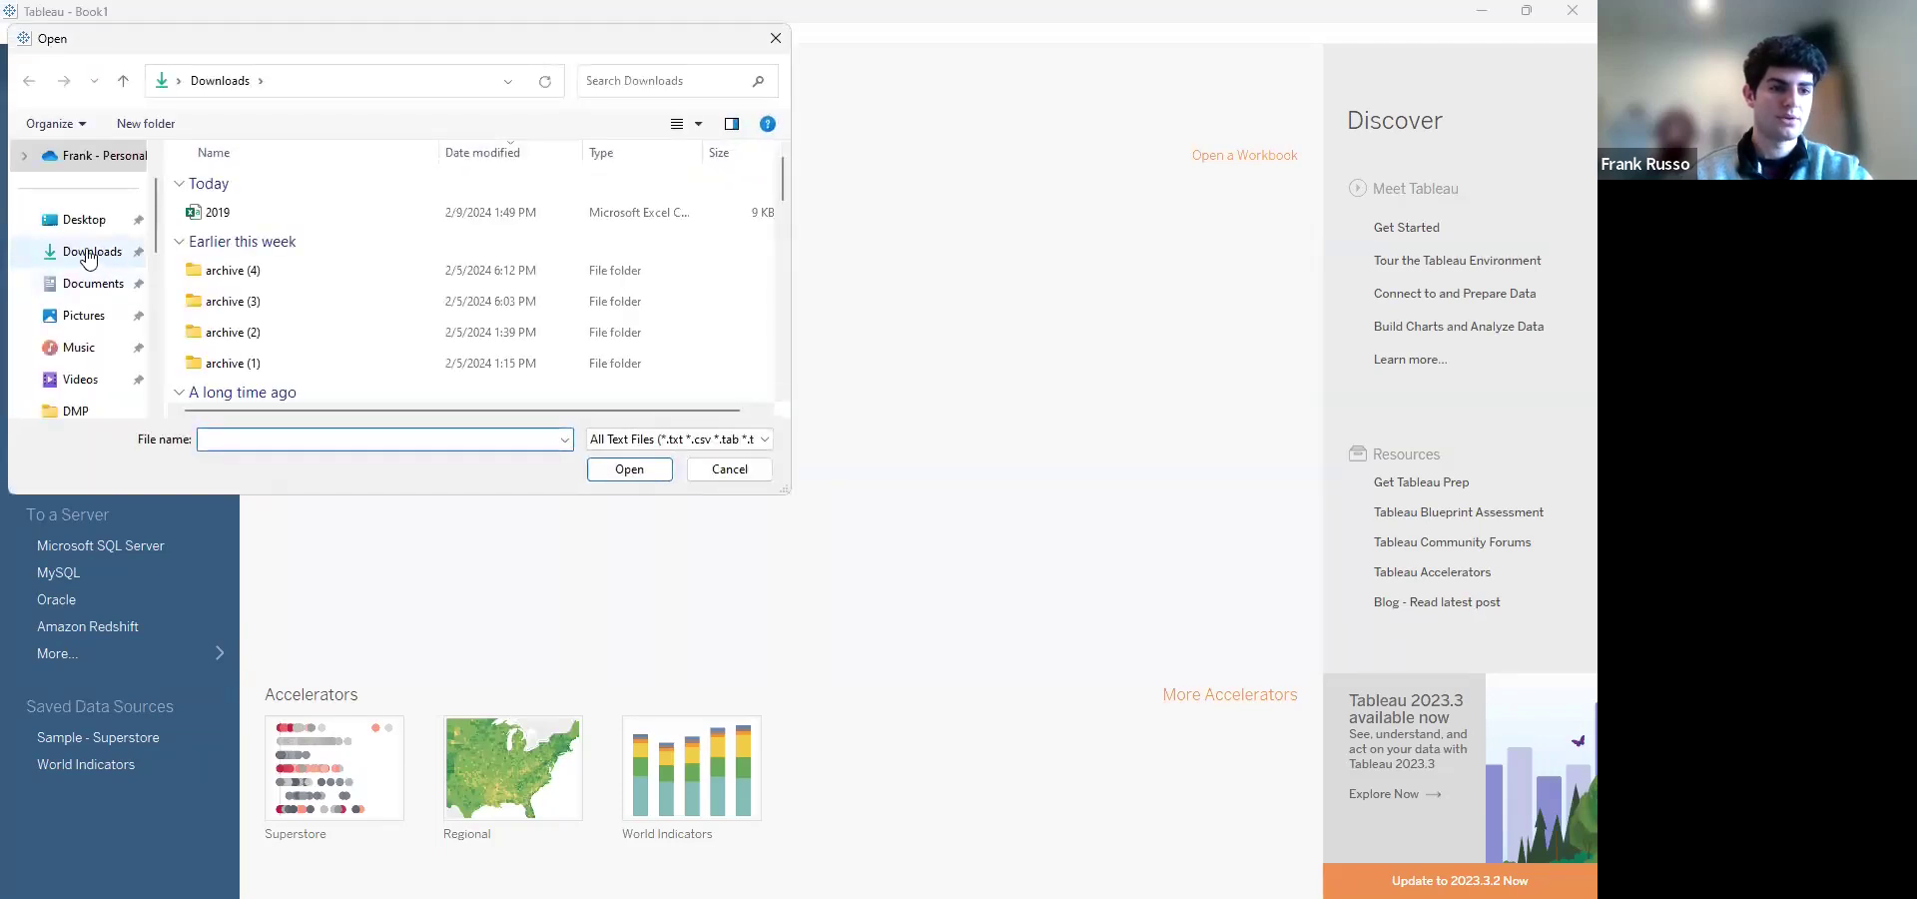
click(88, 256)
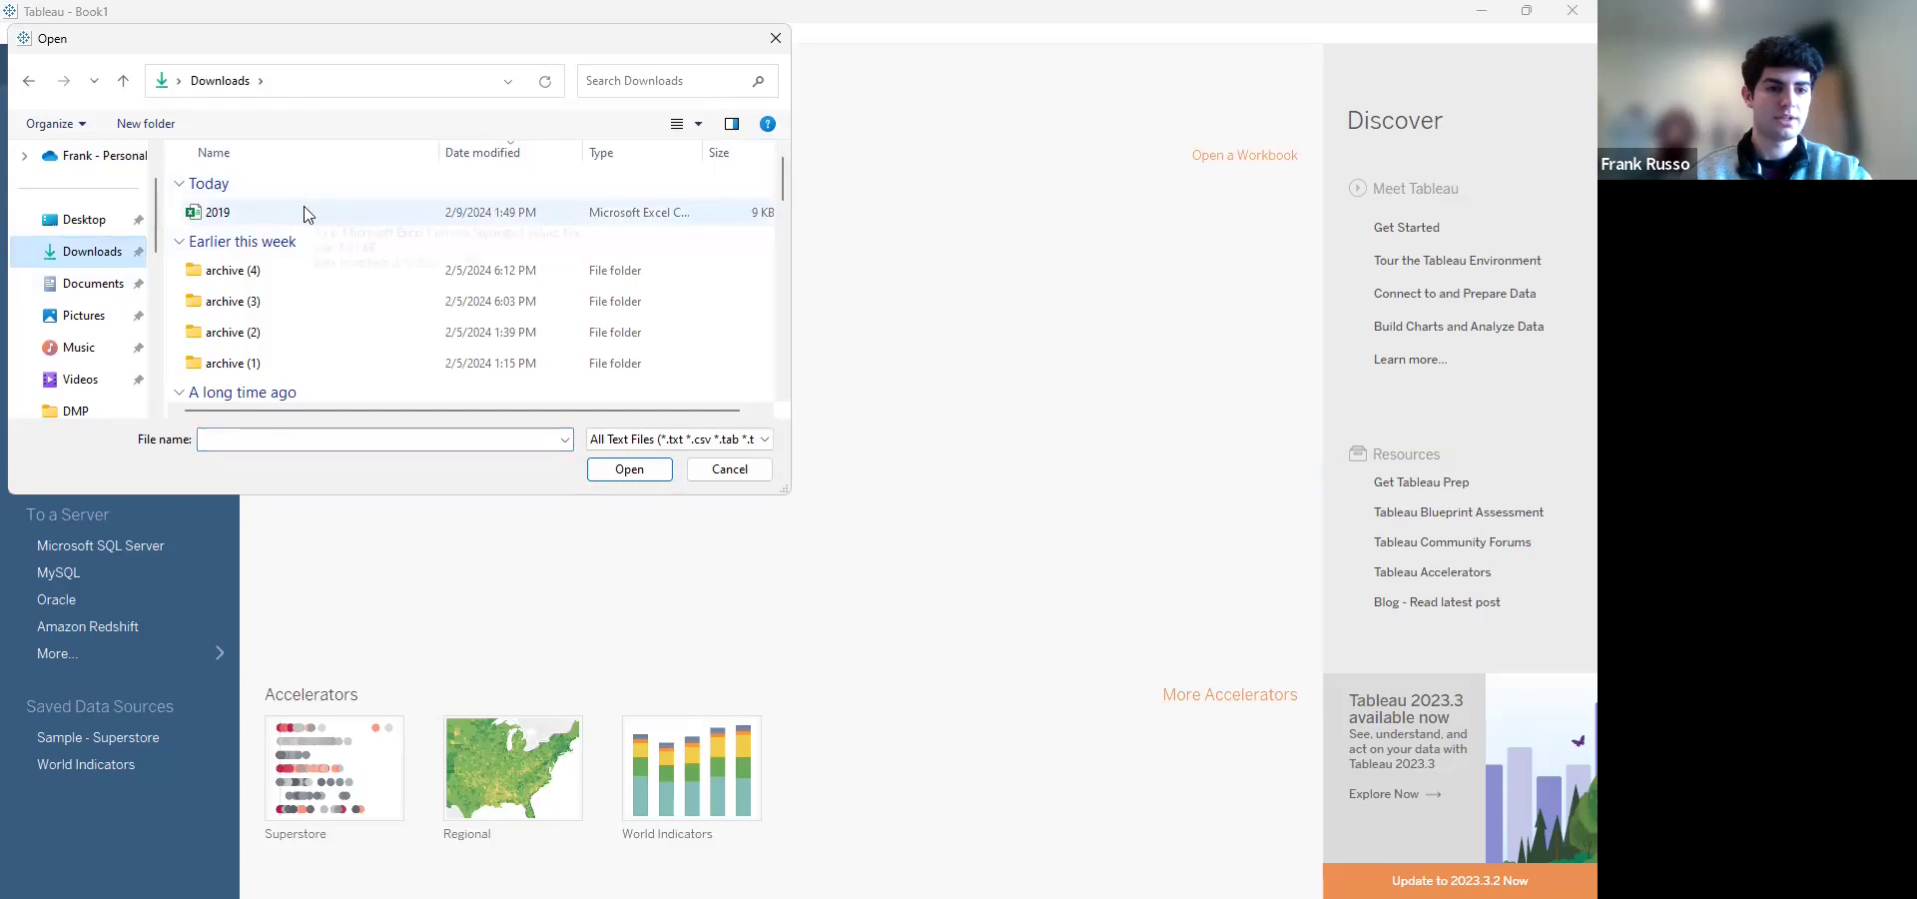
click(305, 214)
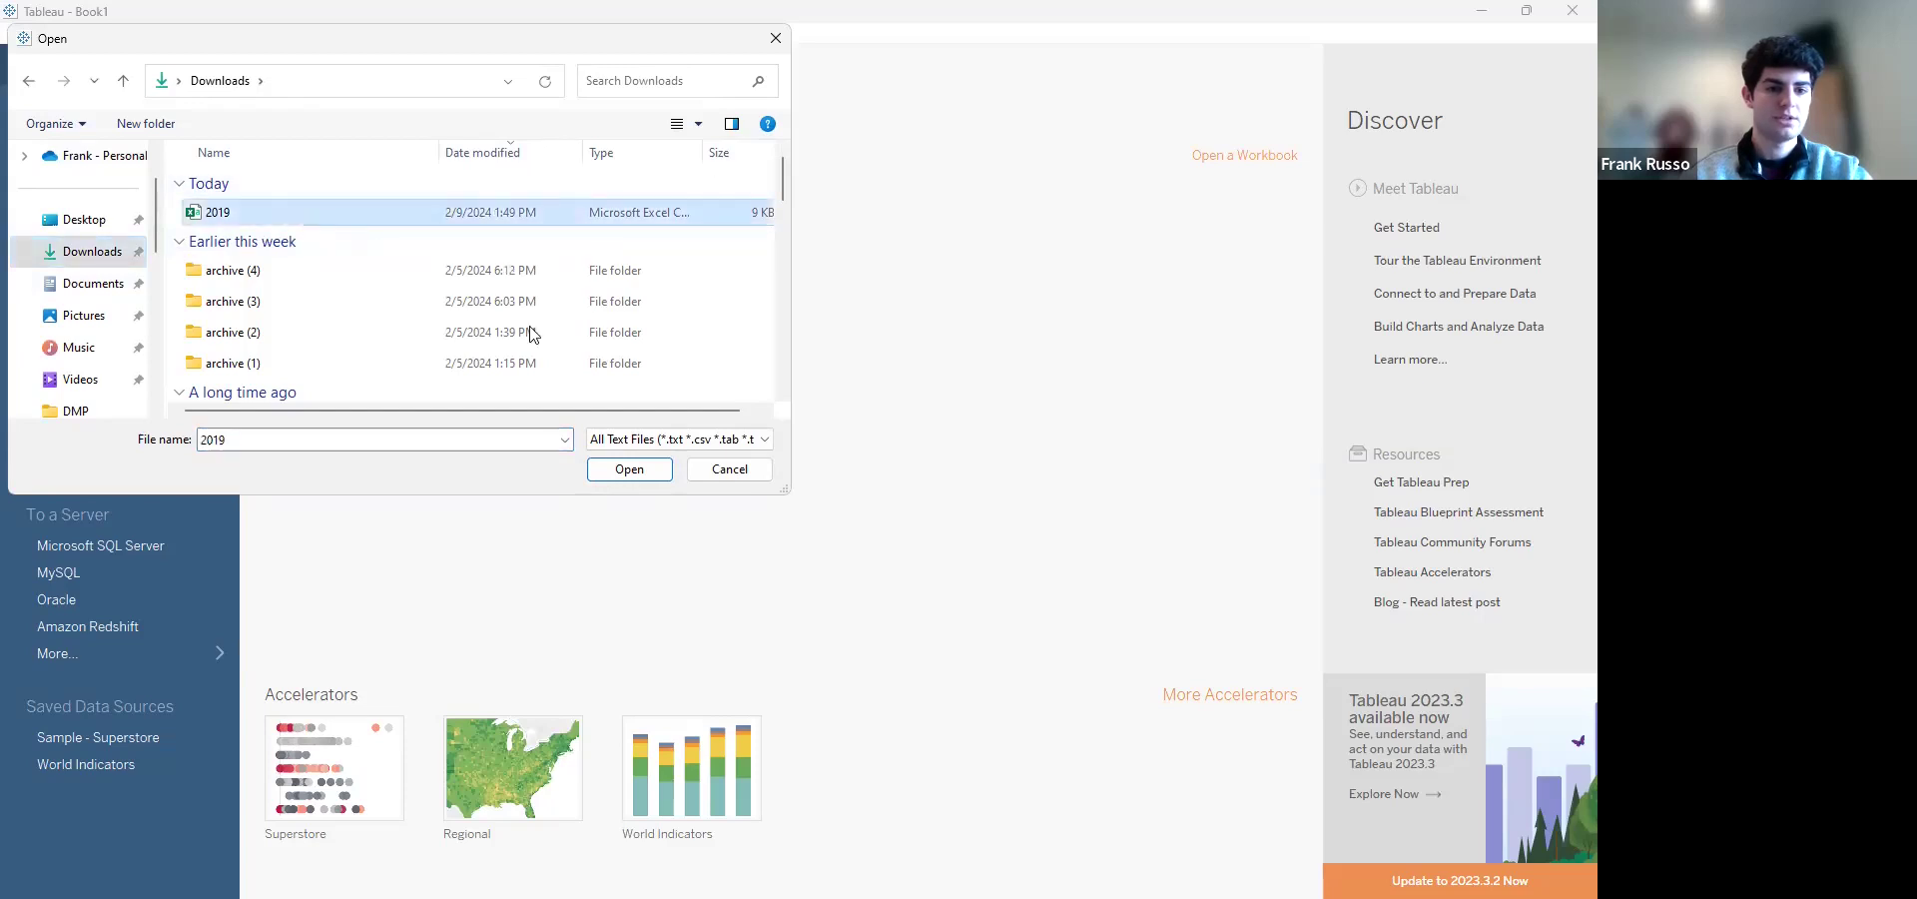
click(627, 470)
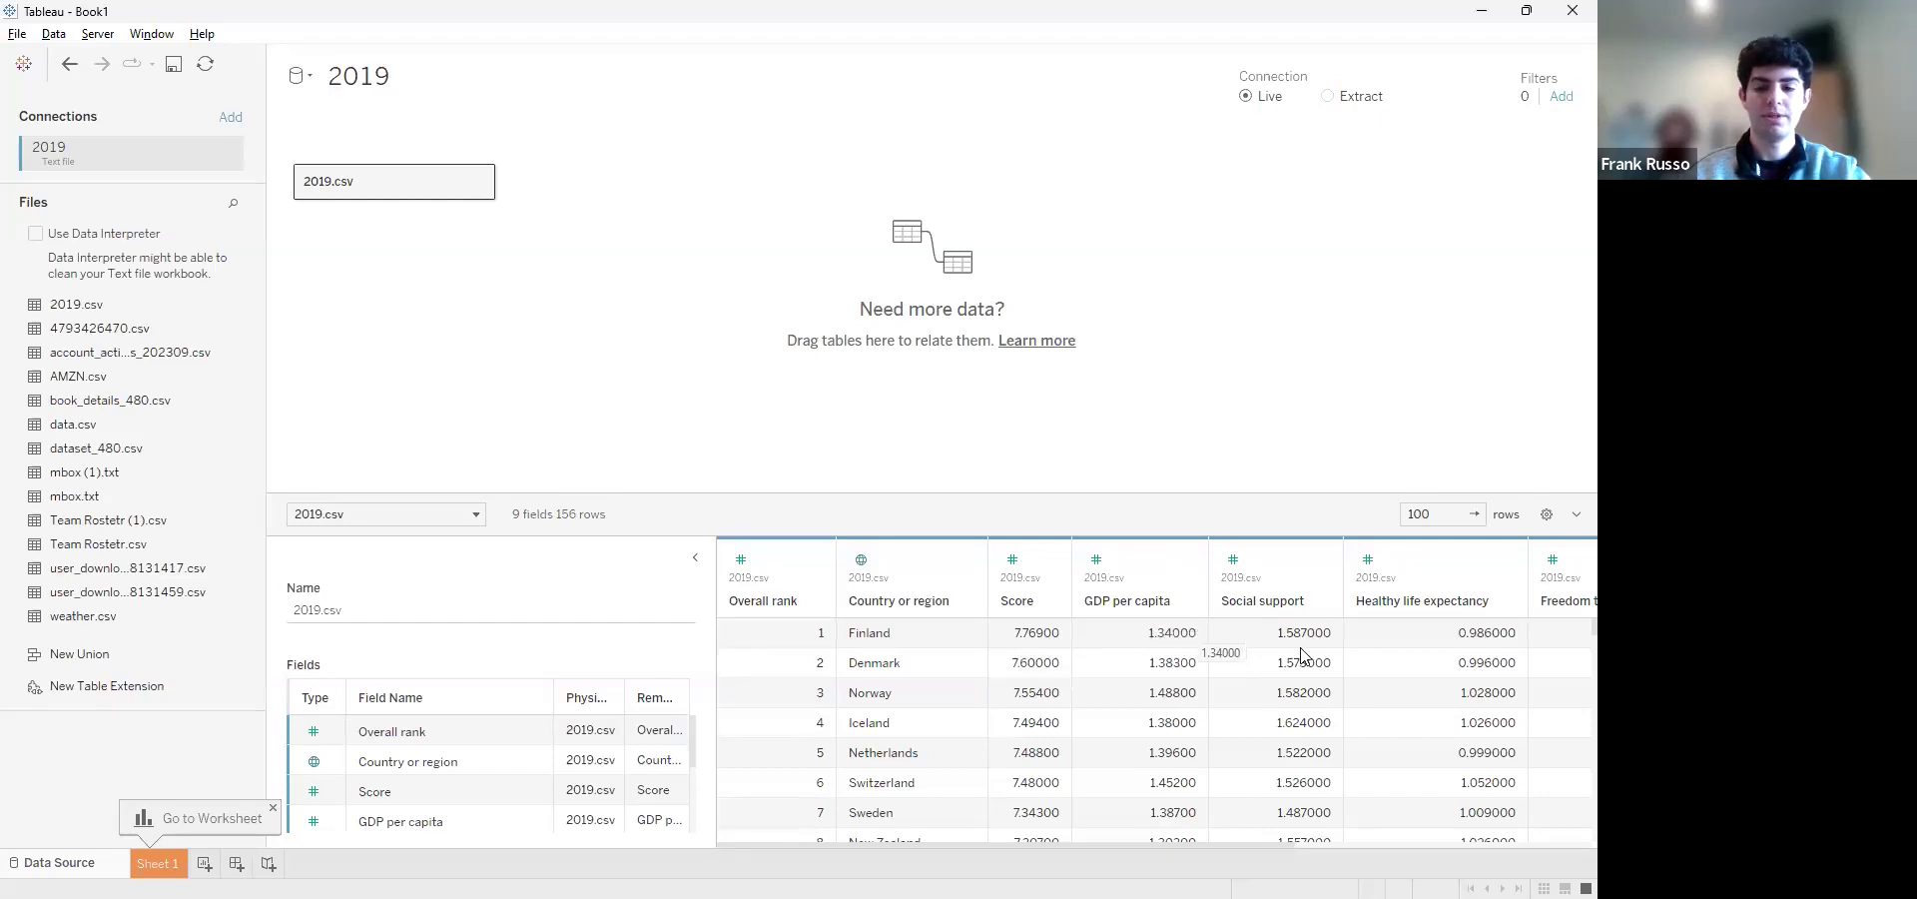
Look through the columns of the 2019.csv data preview and open the Sheet 1 worksheet
scroll(1298, 655, right, 2)
scroll(1300, 655, right, 4)
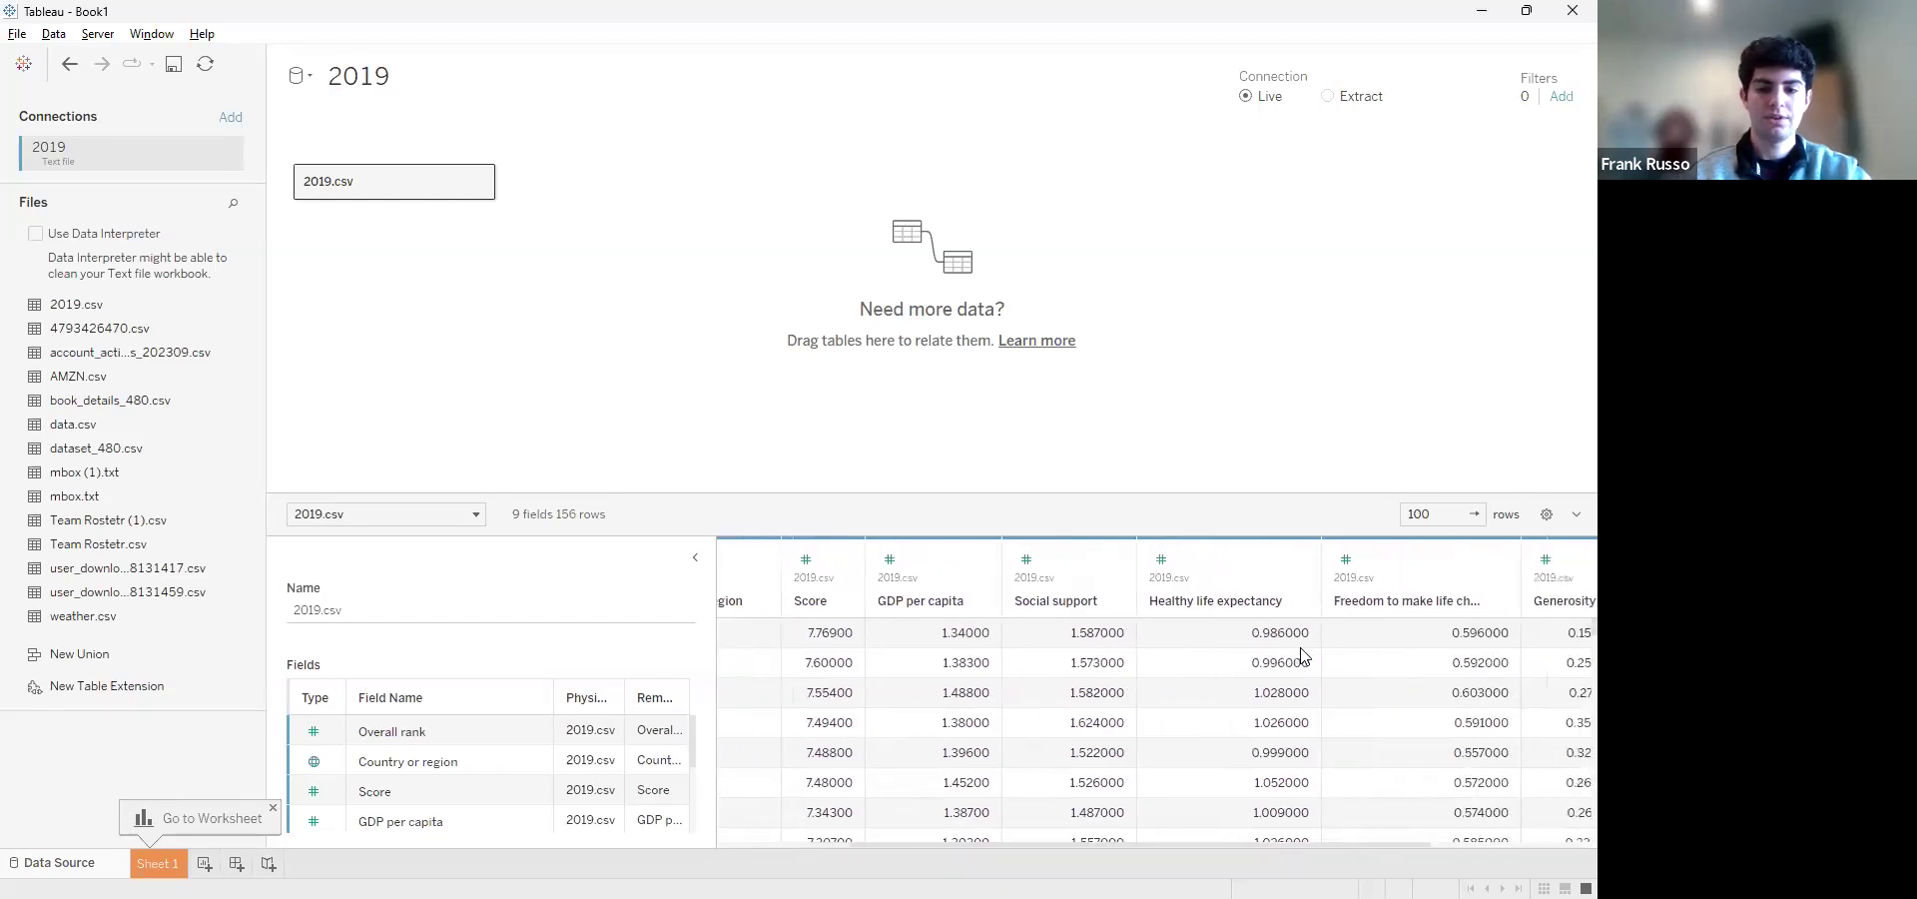
scroll(1300, 655, right, 1)
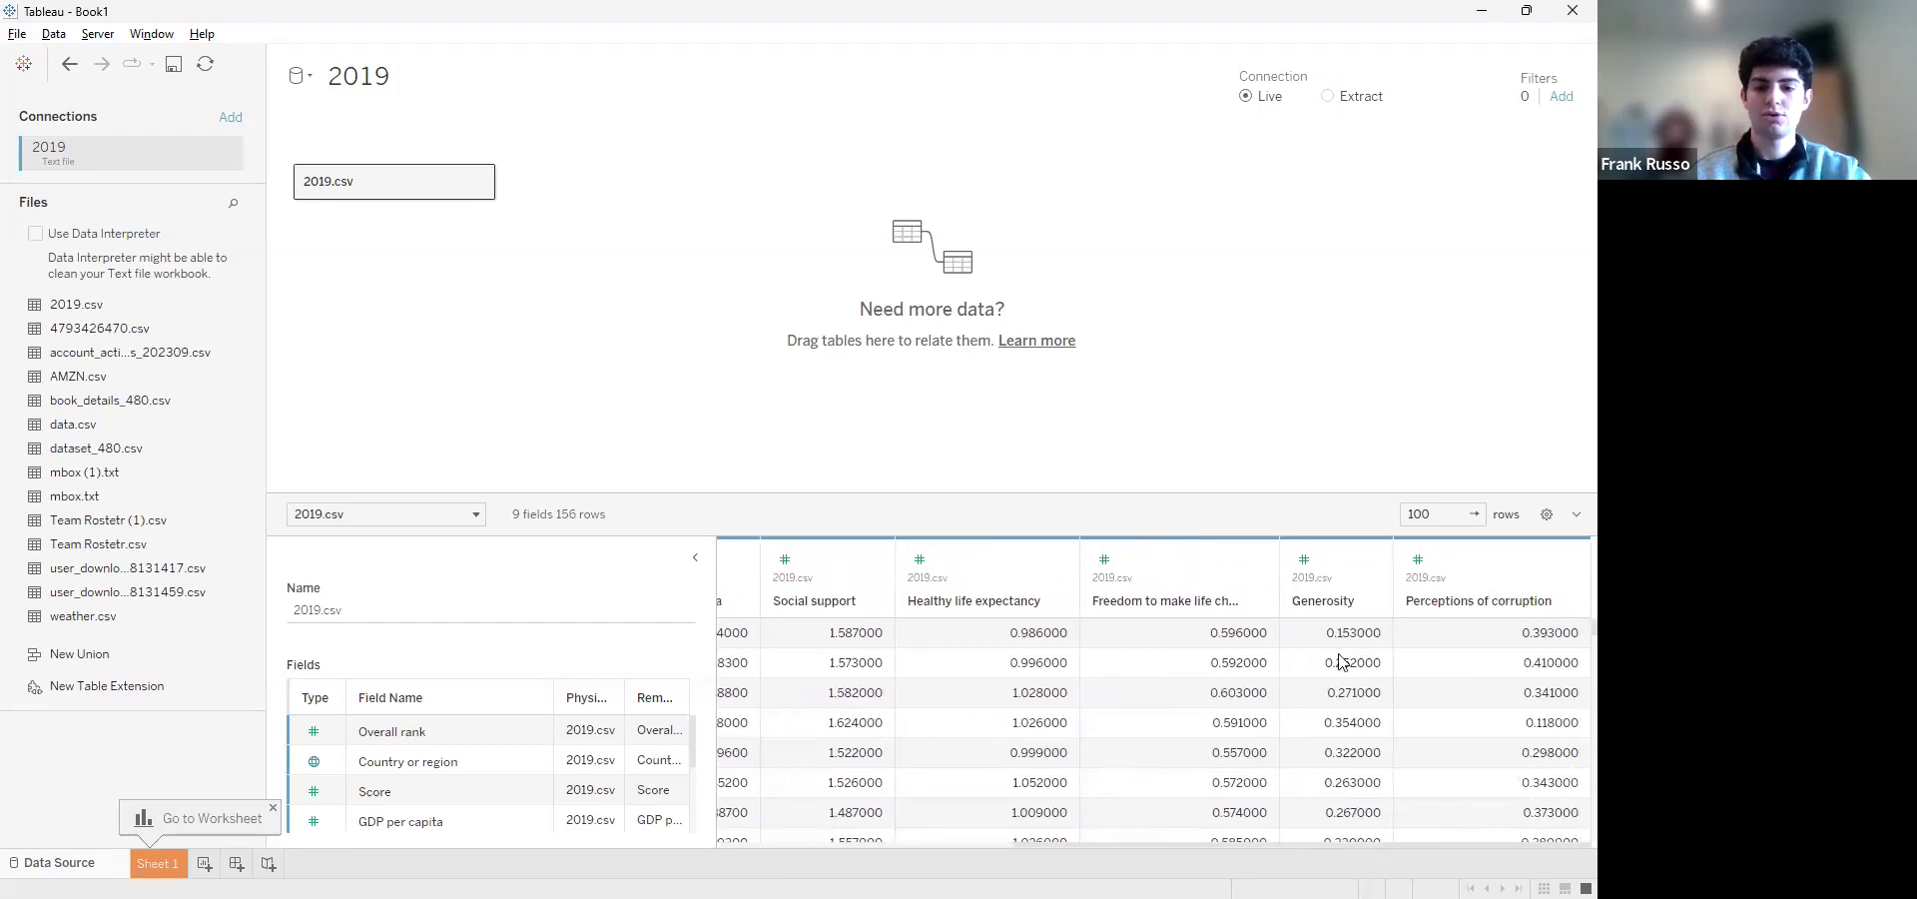
scroll(1202, 702, left, 8)
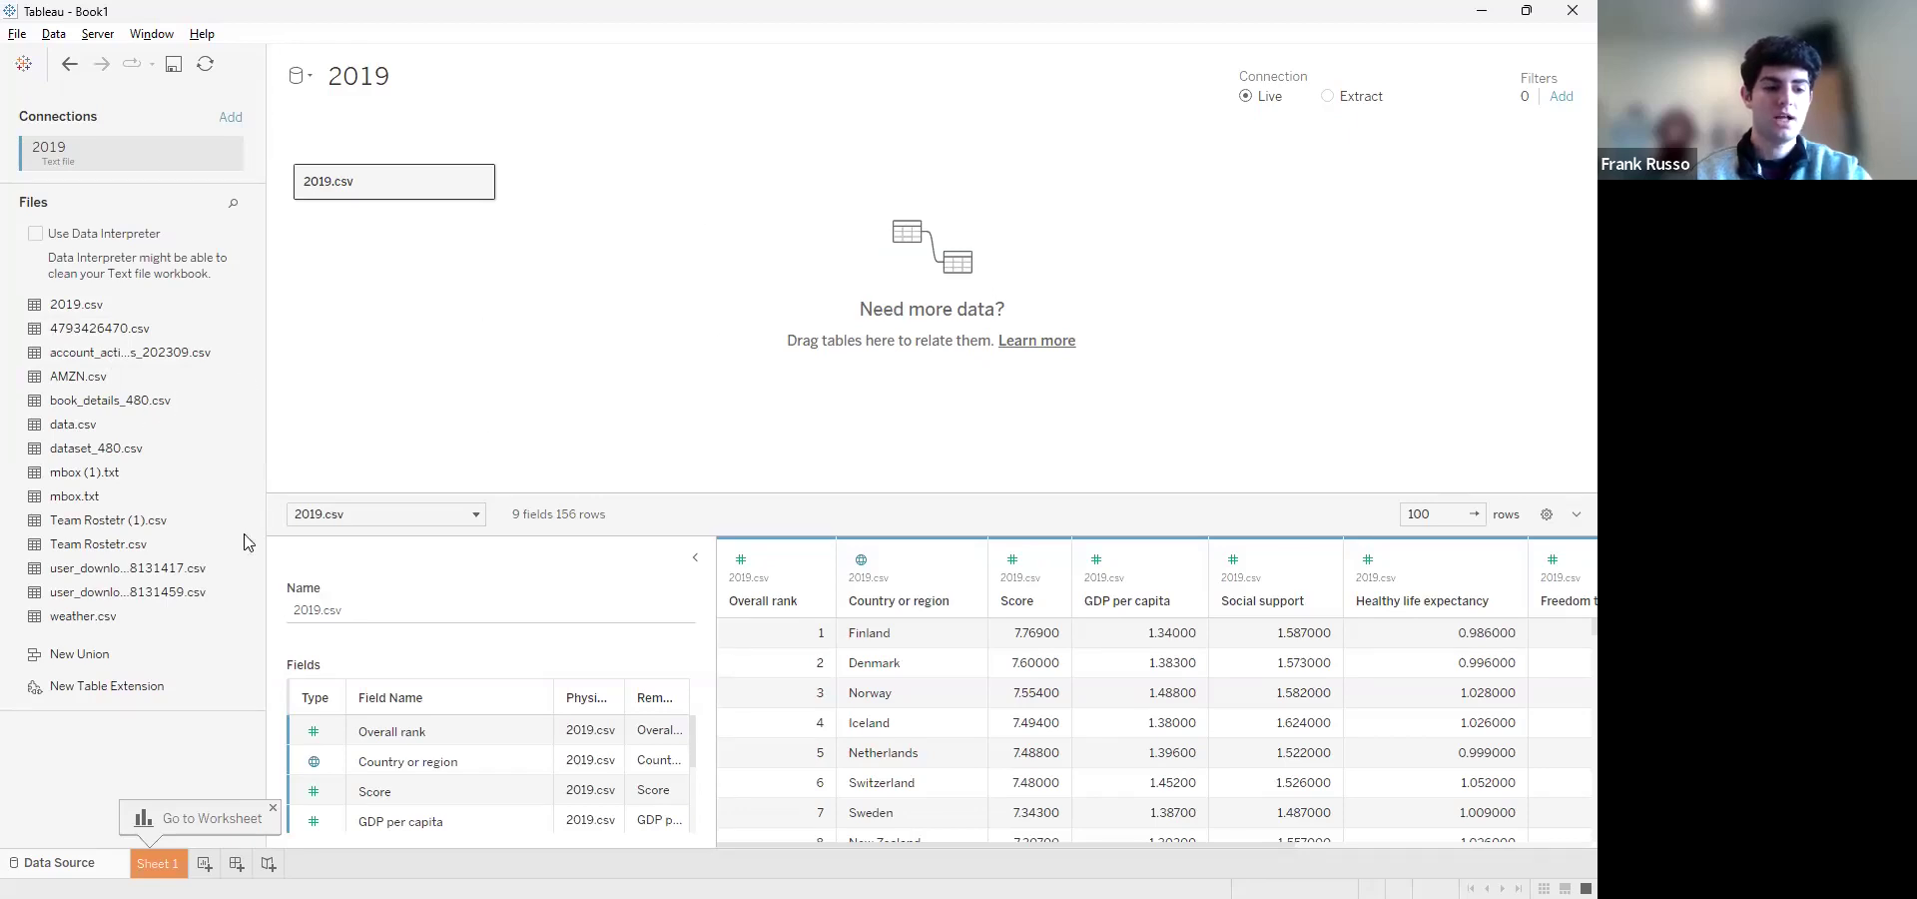
click(157, 864)
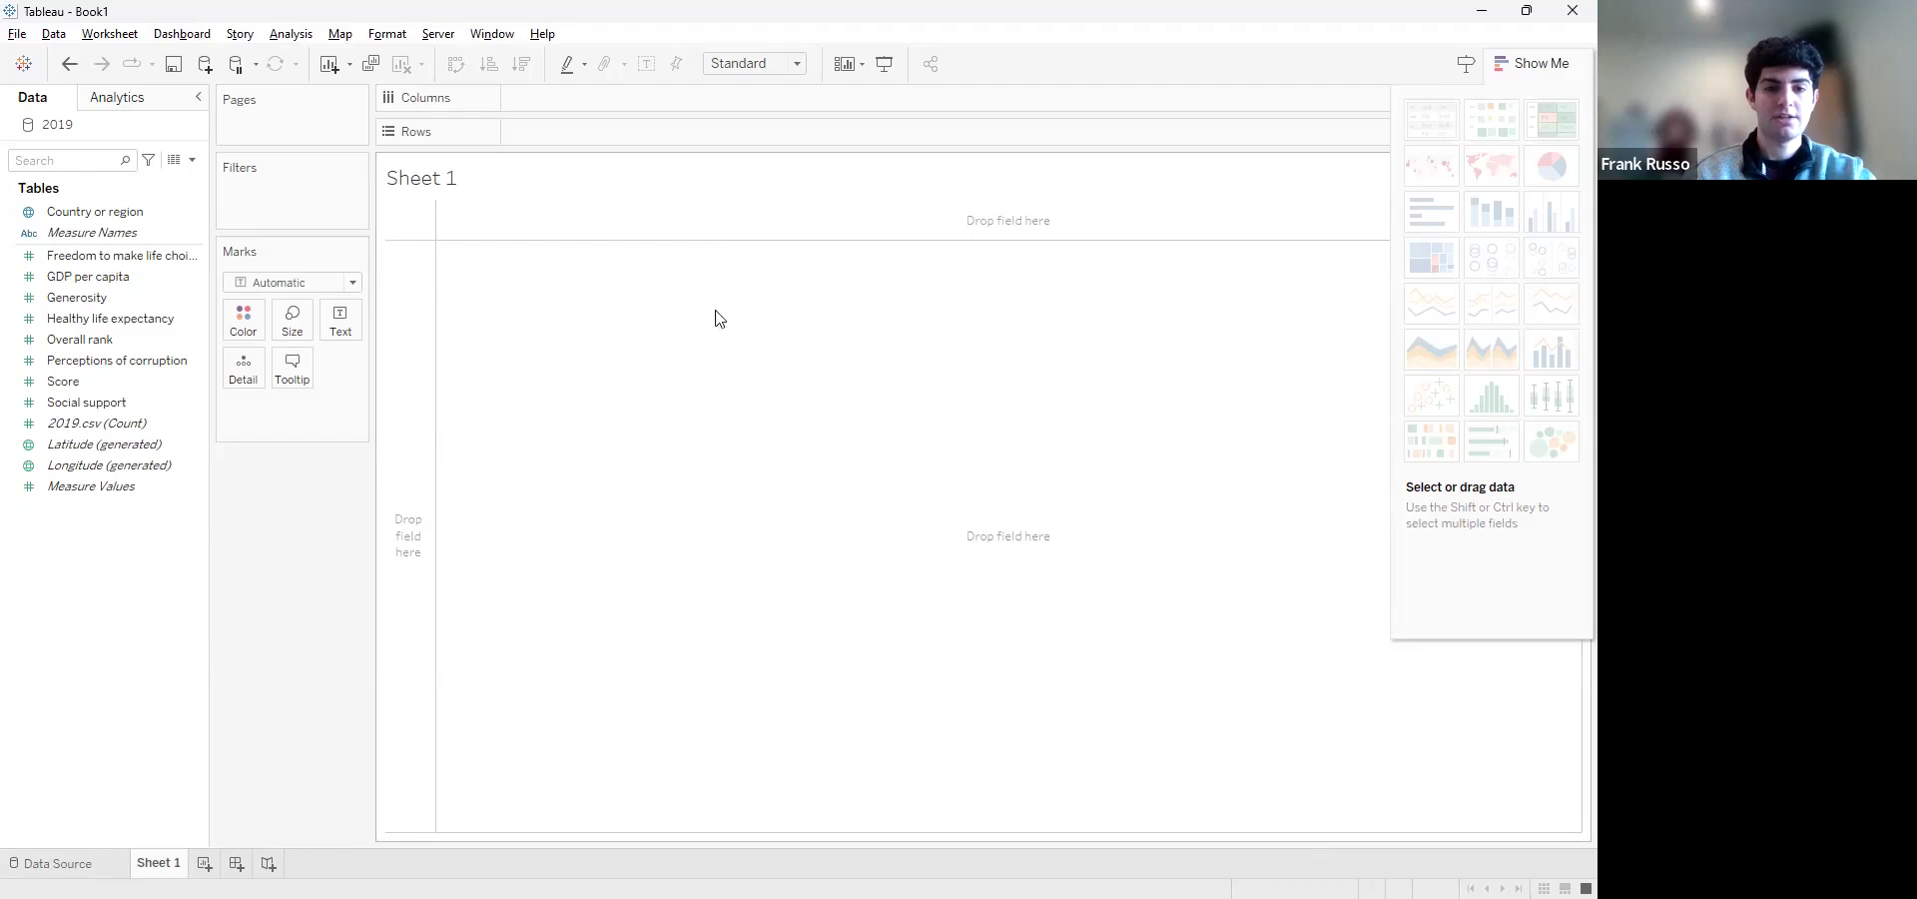
click(92, 213)
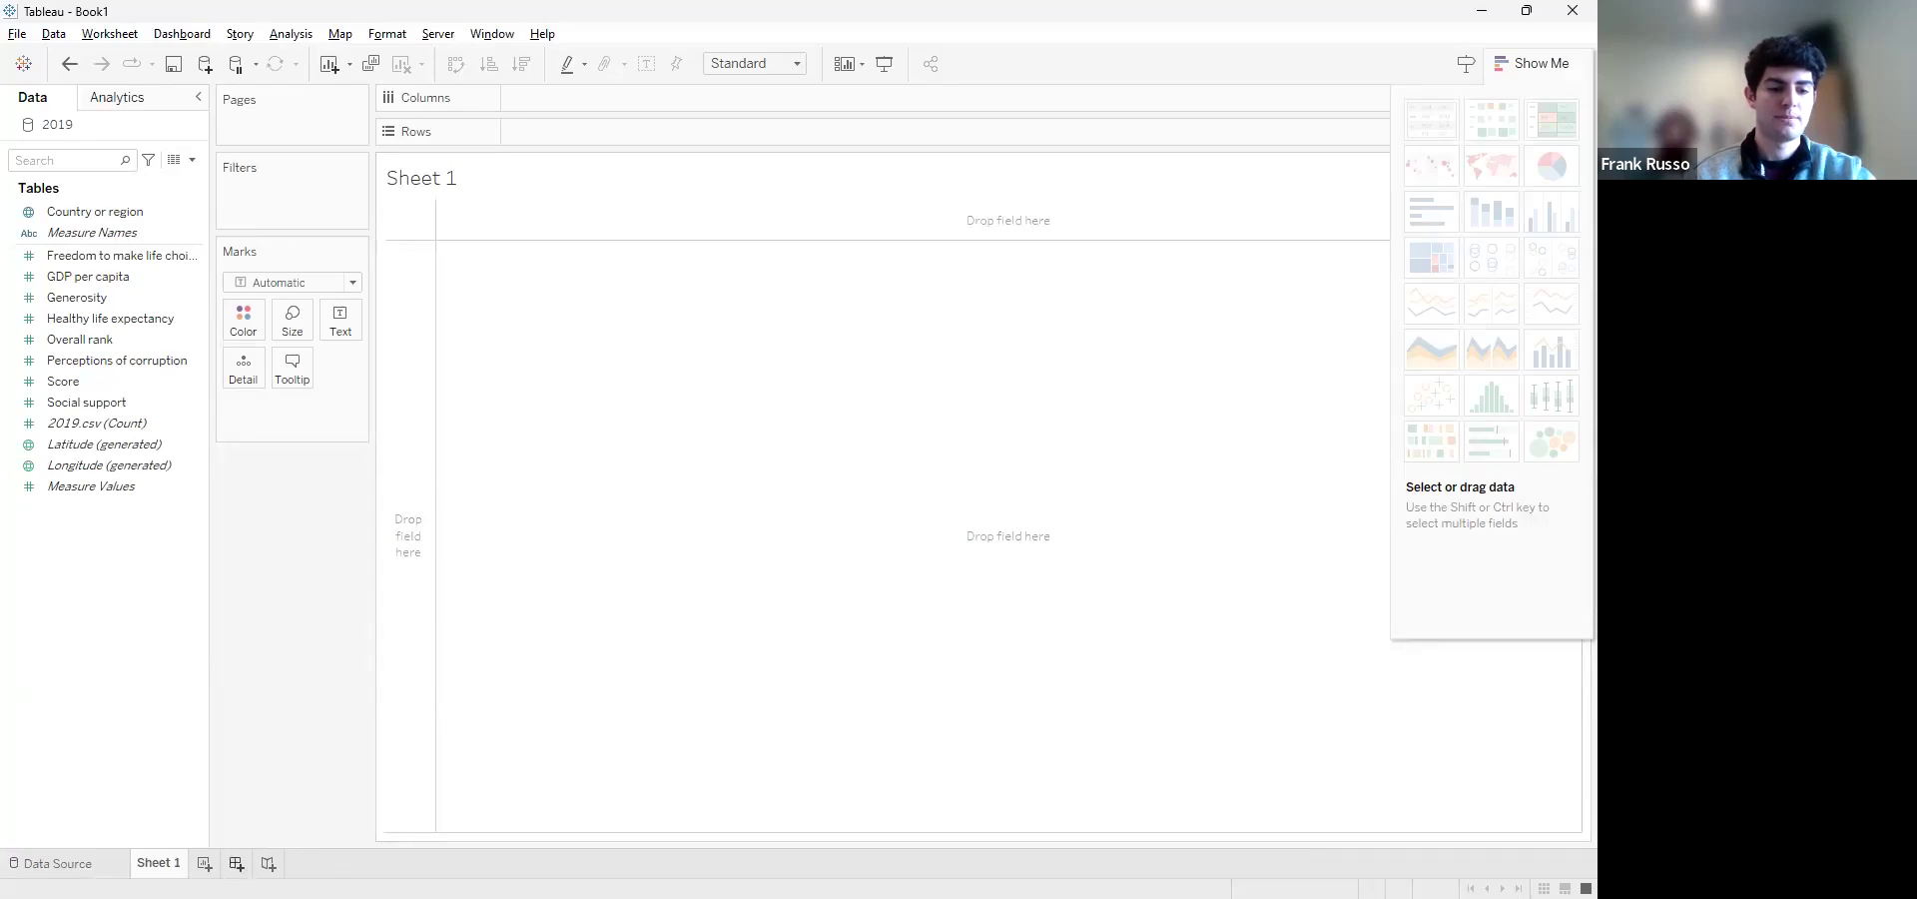
Add a new dashboard to the workbook, dismiss the error dialog and return to Sheet 1
click(237, 862)
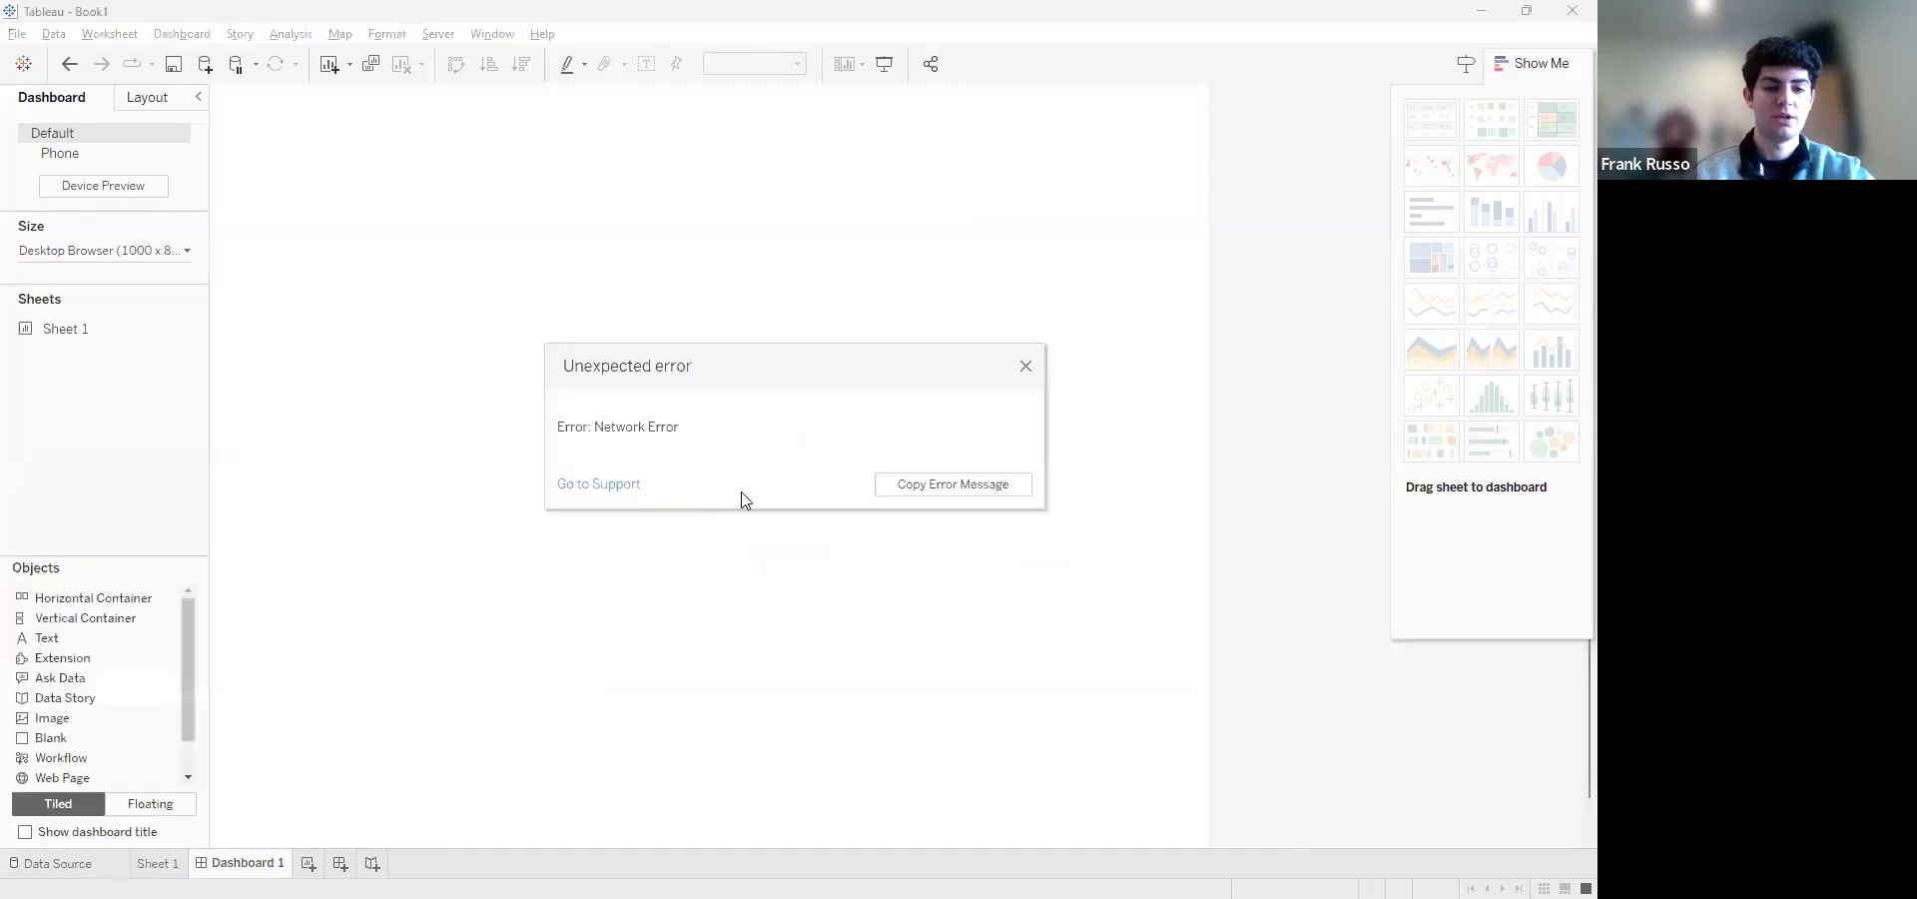
click(1026, 367)
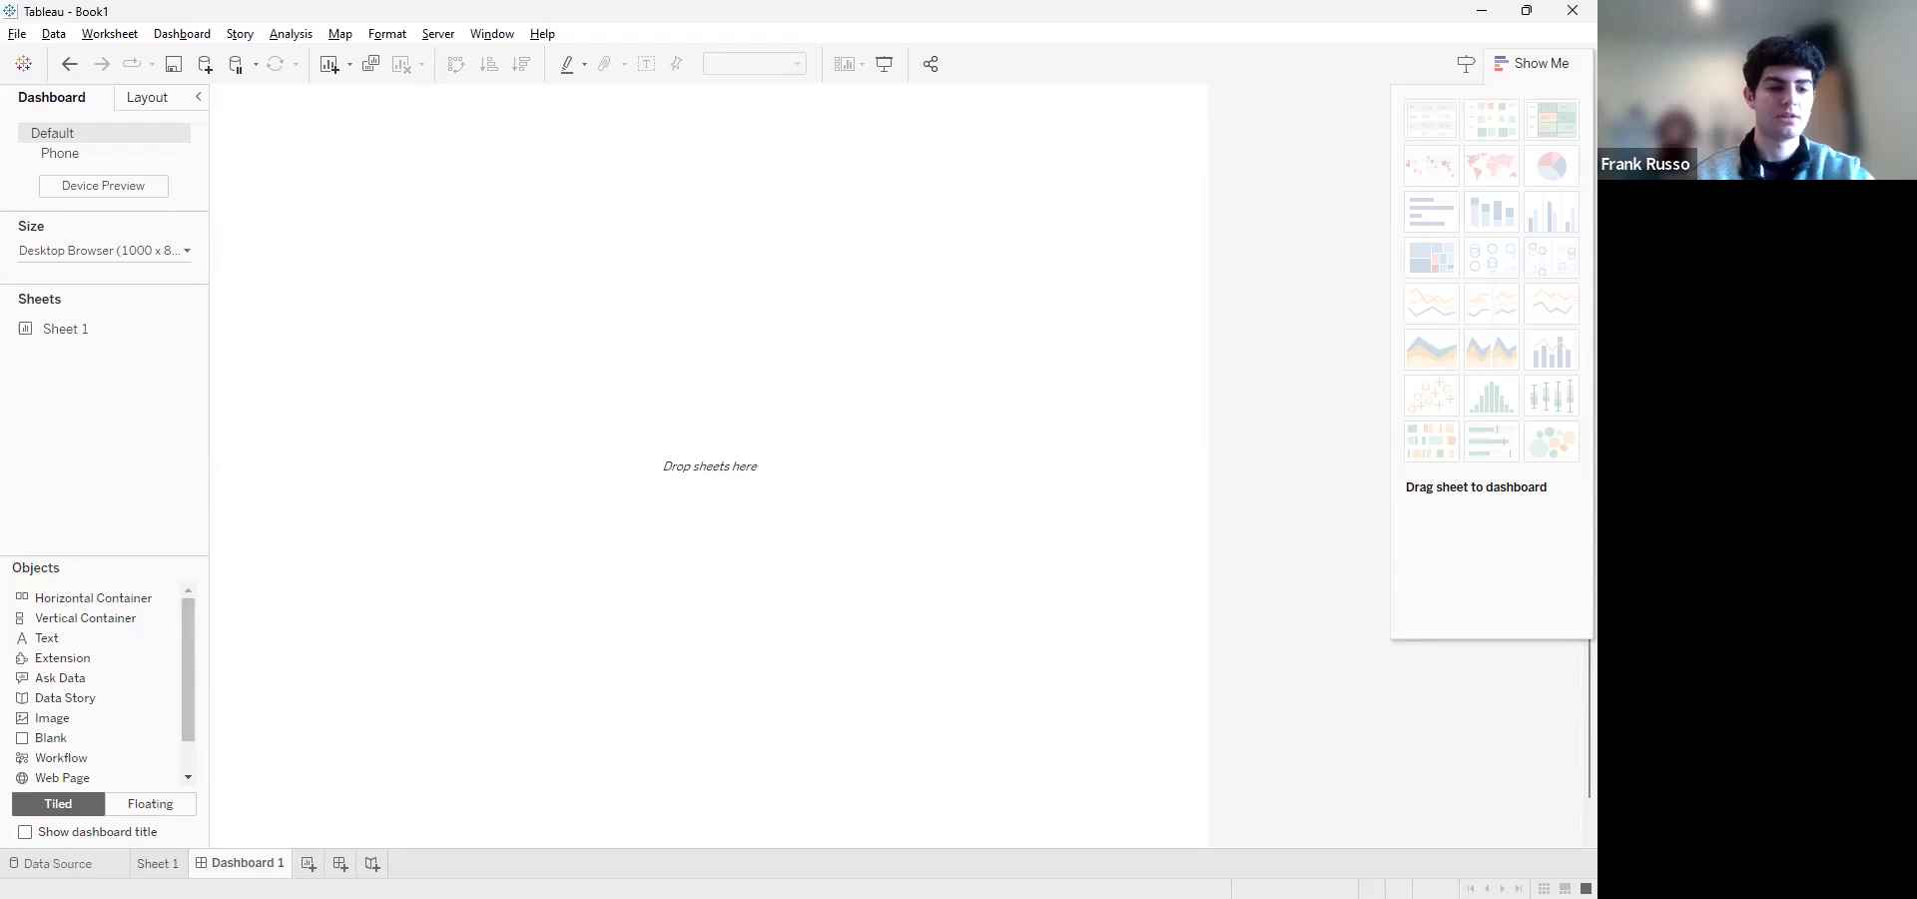
mouse_move(158, 864)
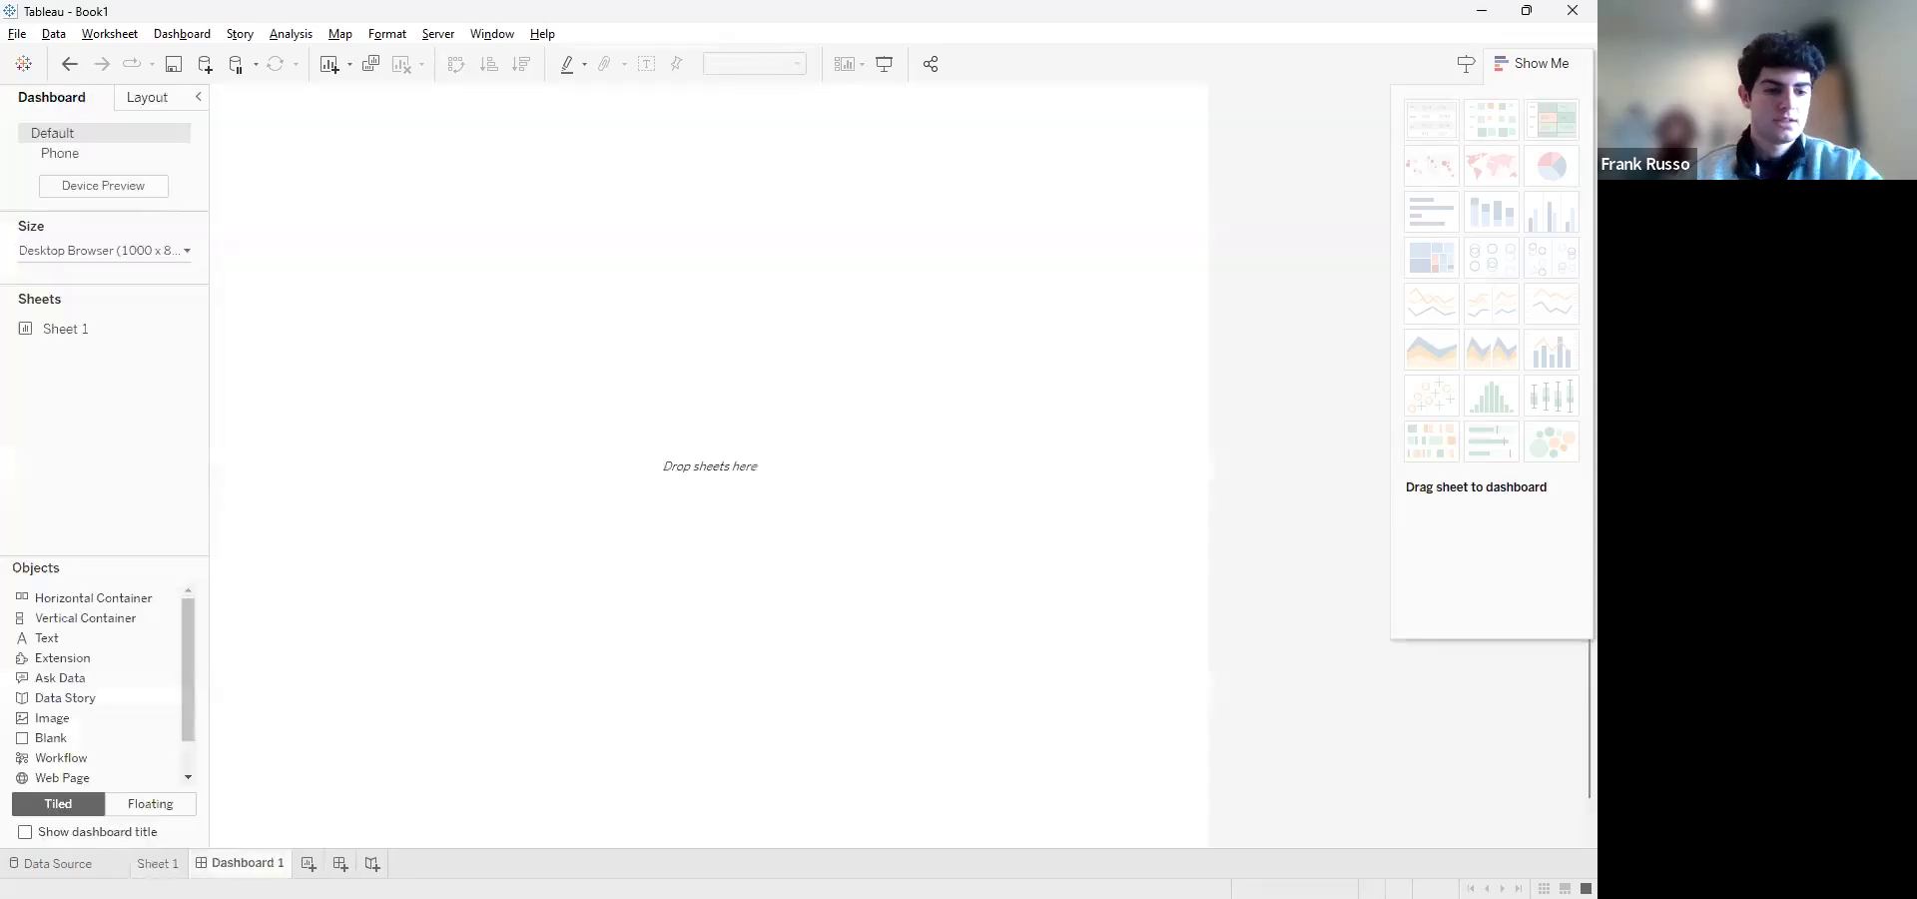
click(160, 865)
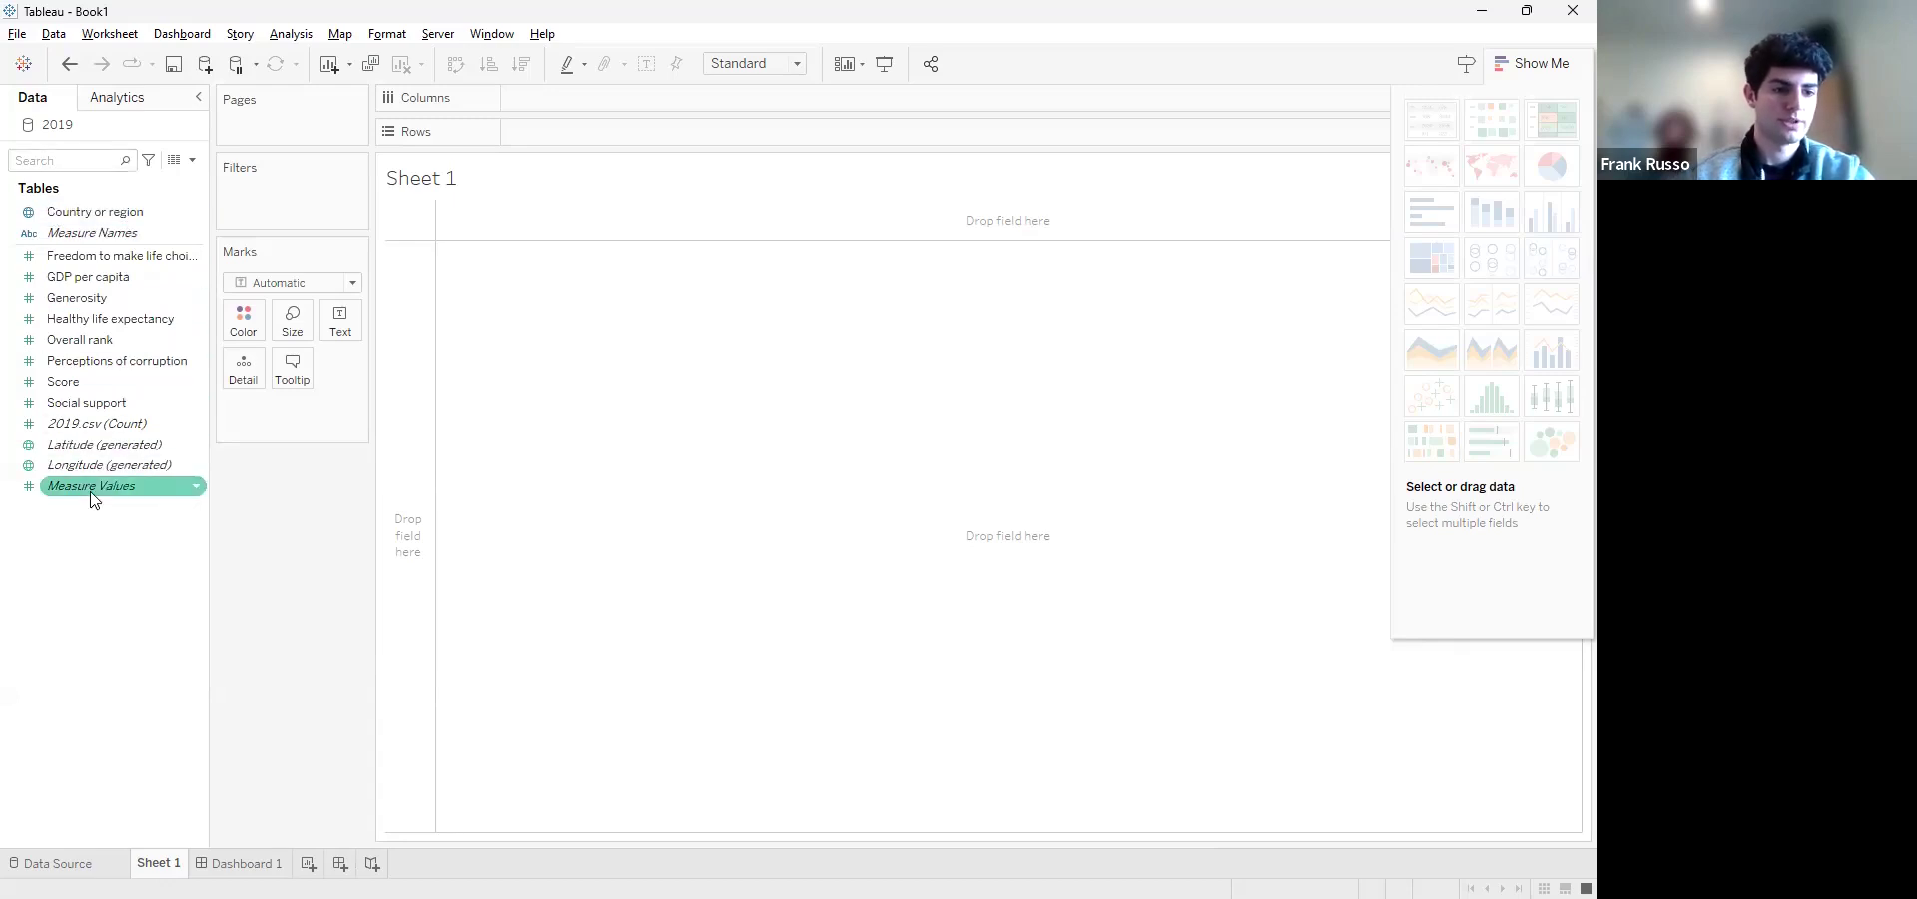
Place Country or region on Rows and GDP per capita on Columns in Sheet 1
click(155, 214)
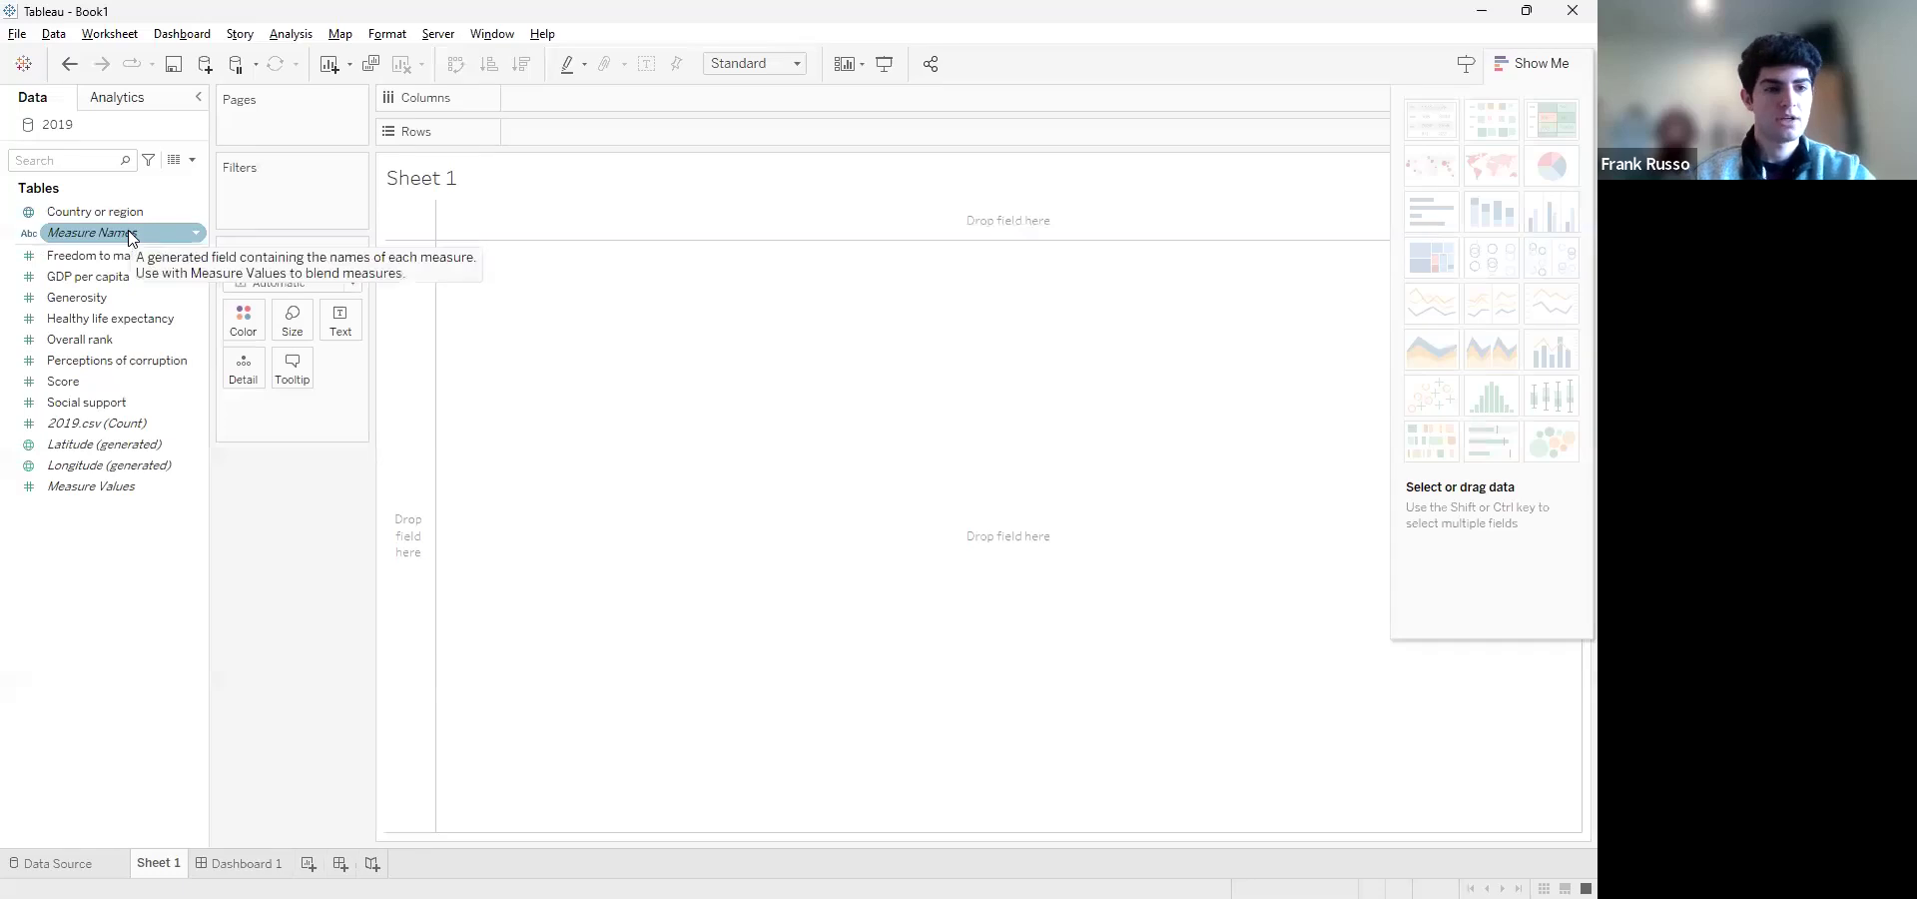
drag(120, 218, 589, 131)
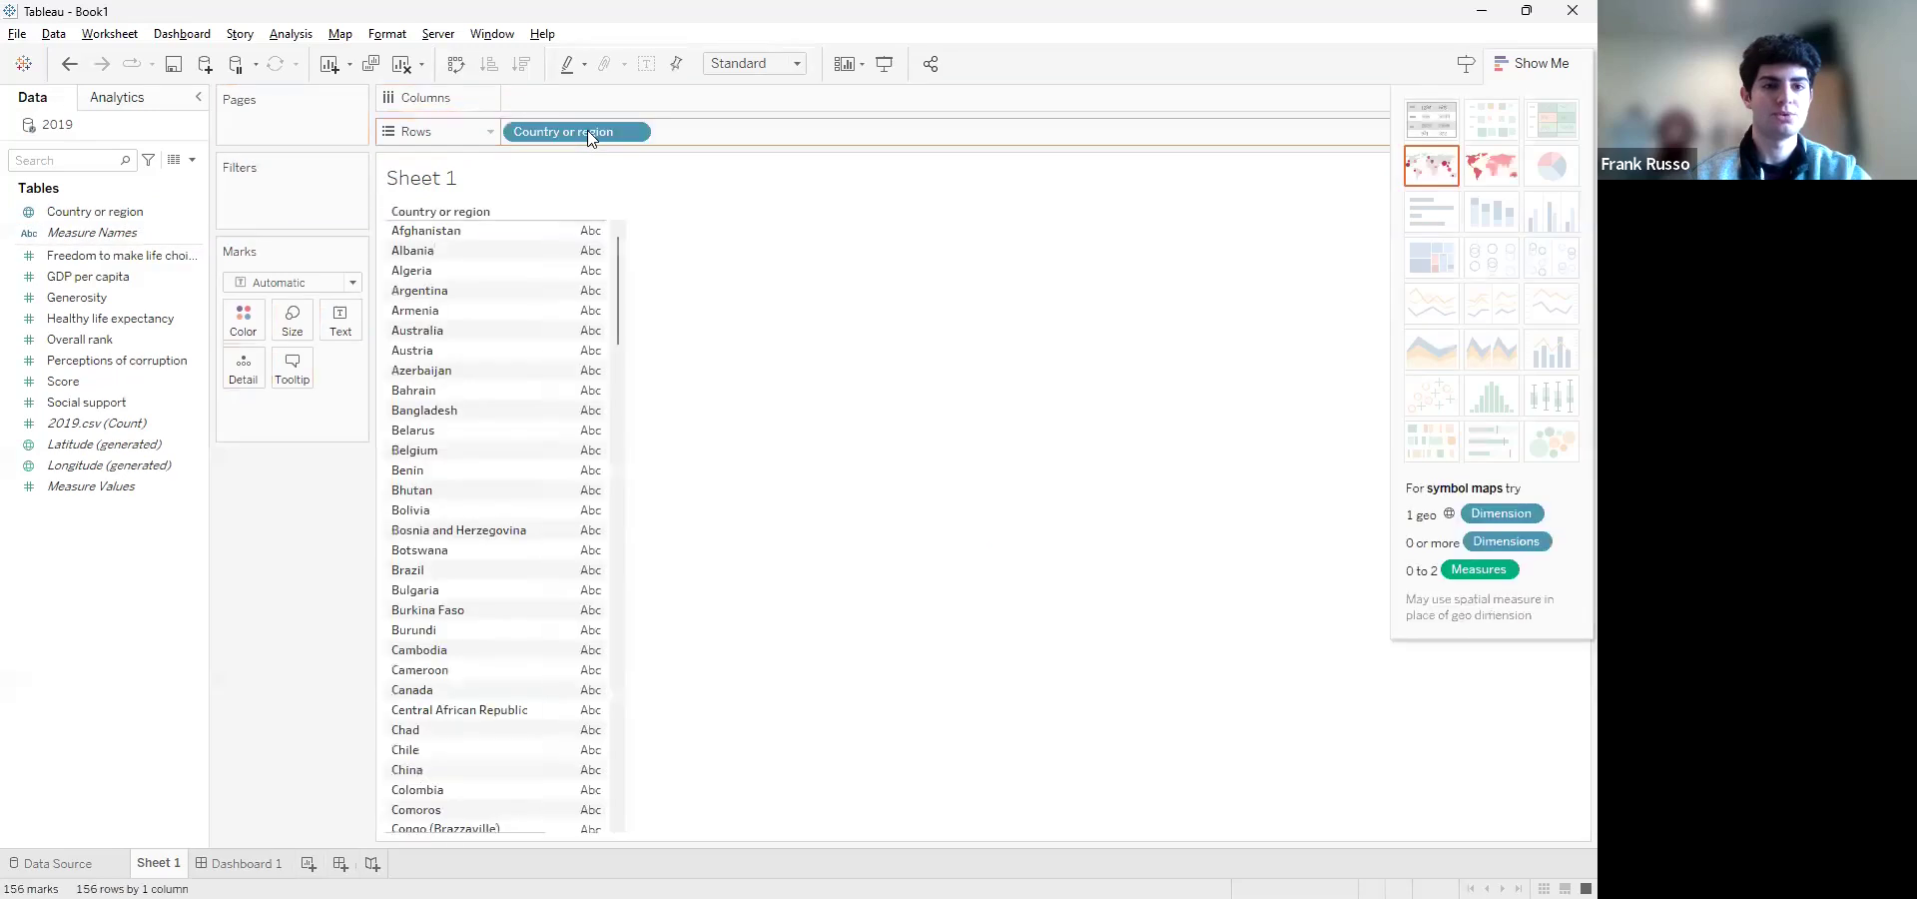
scroll(468, 610, down, 10)
scroll(468, 610, down, 10)
scroll(468, 610, up, 20)
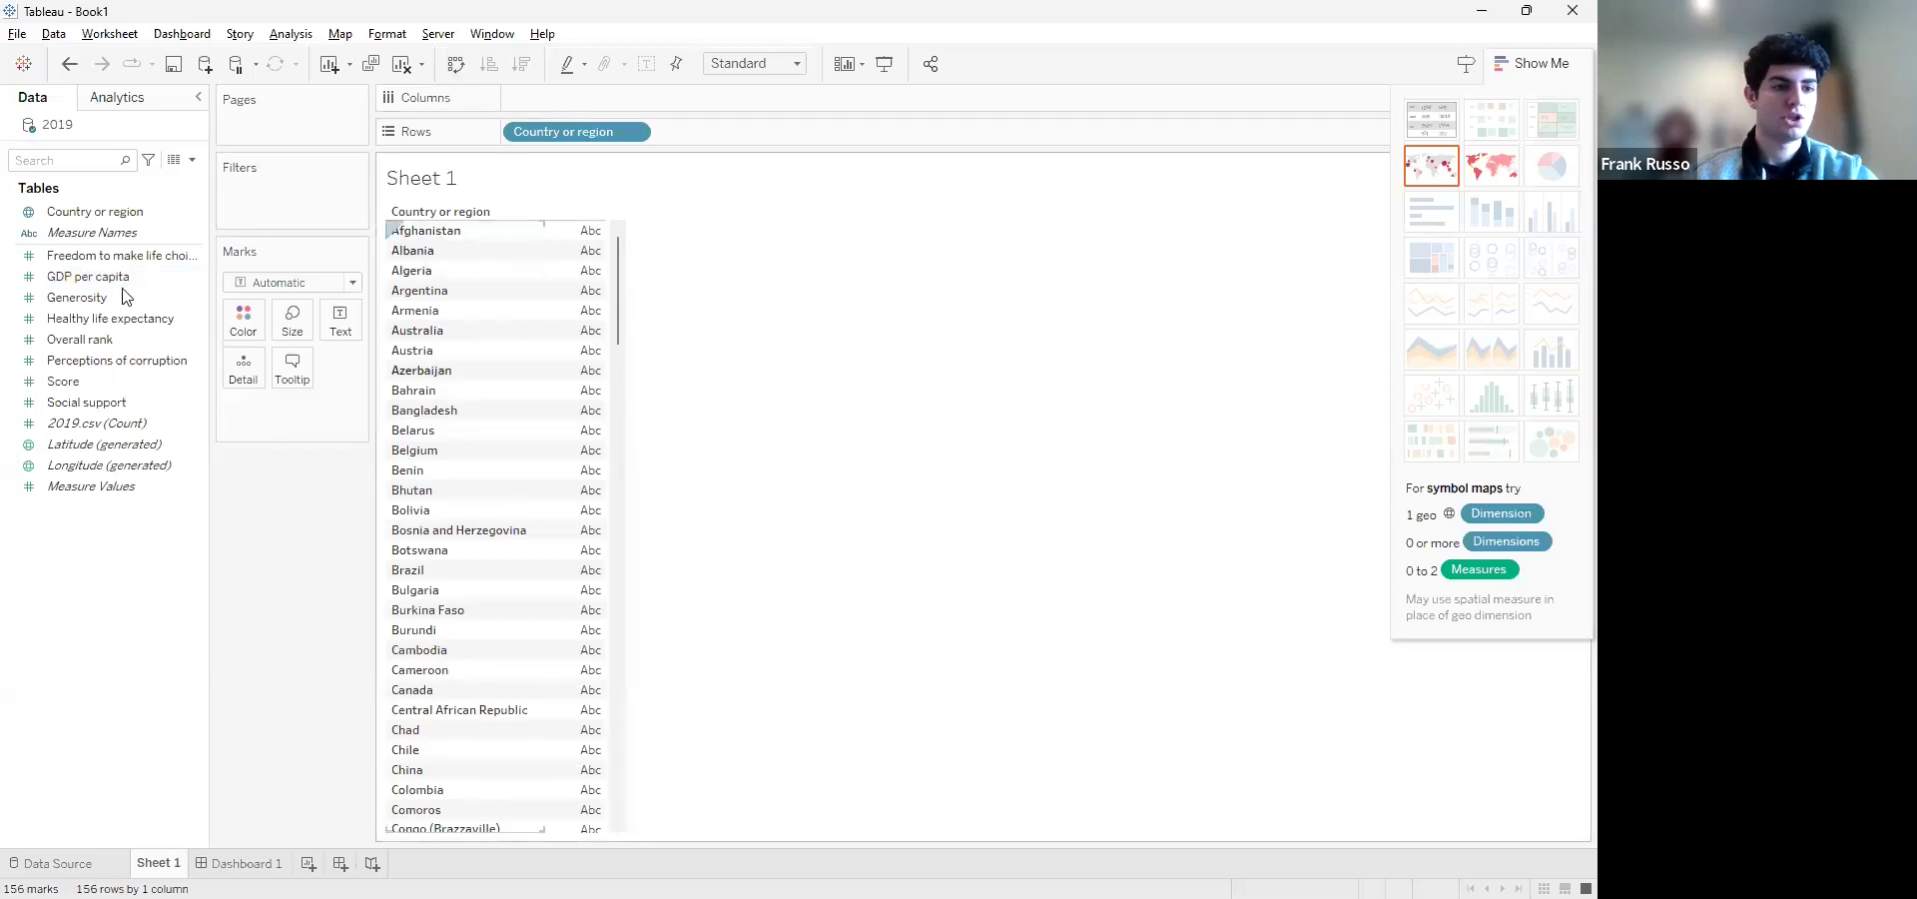
mouse_move(170, 271)
mouse_down()
mouse_move(419, 205)
mouse_move(591, 97)
mouse_up()
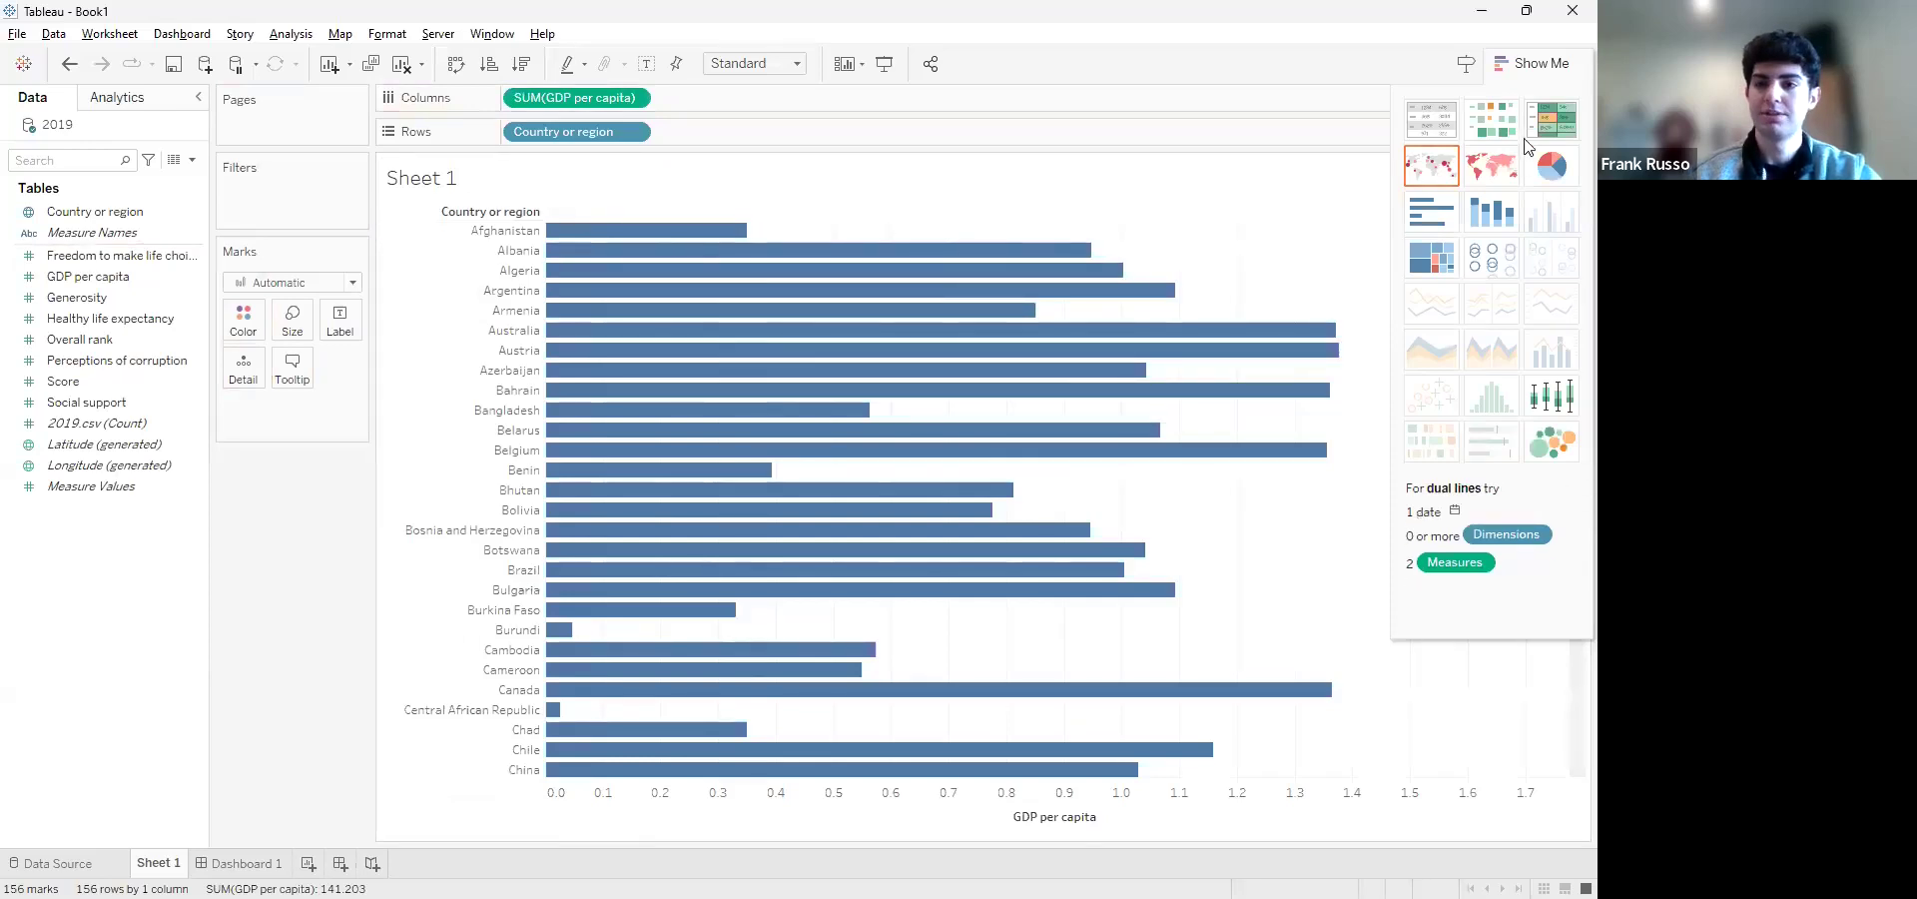
Compare GDP per capita by country as a text table and as horizontal bars, ending on the horizontal bars
click(1444, 123)
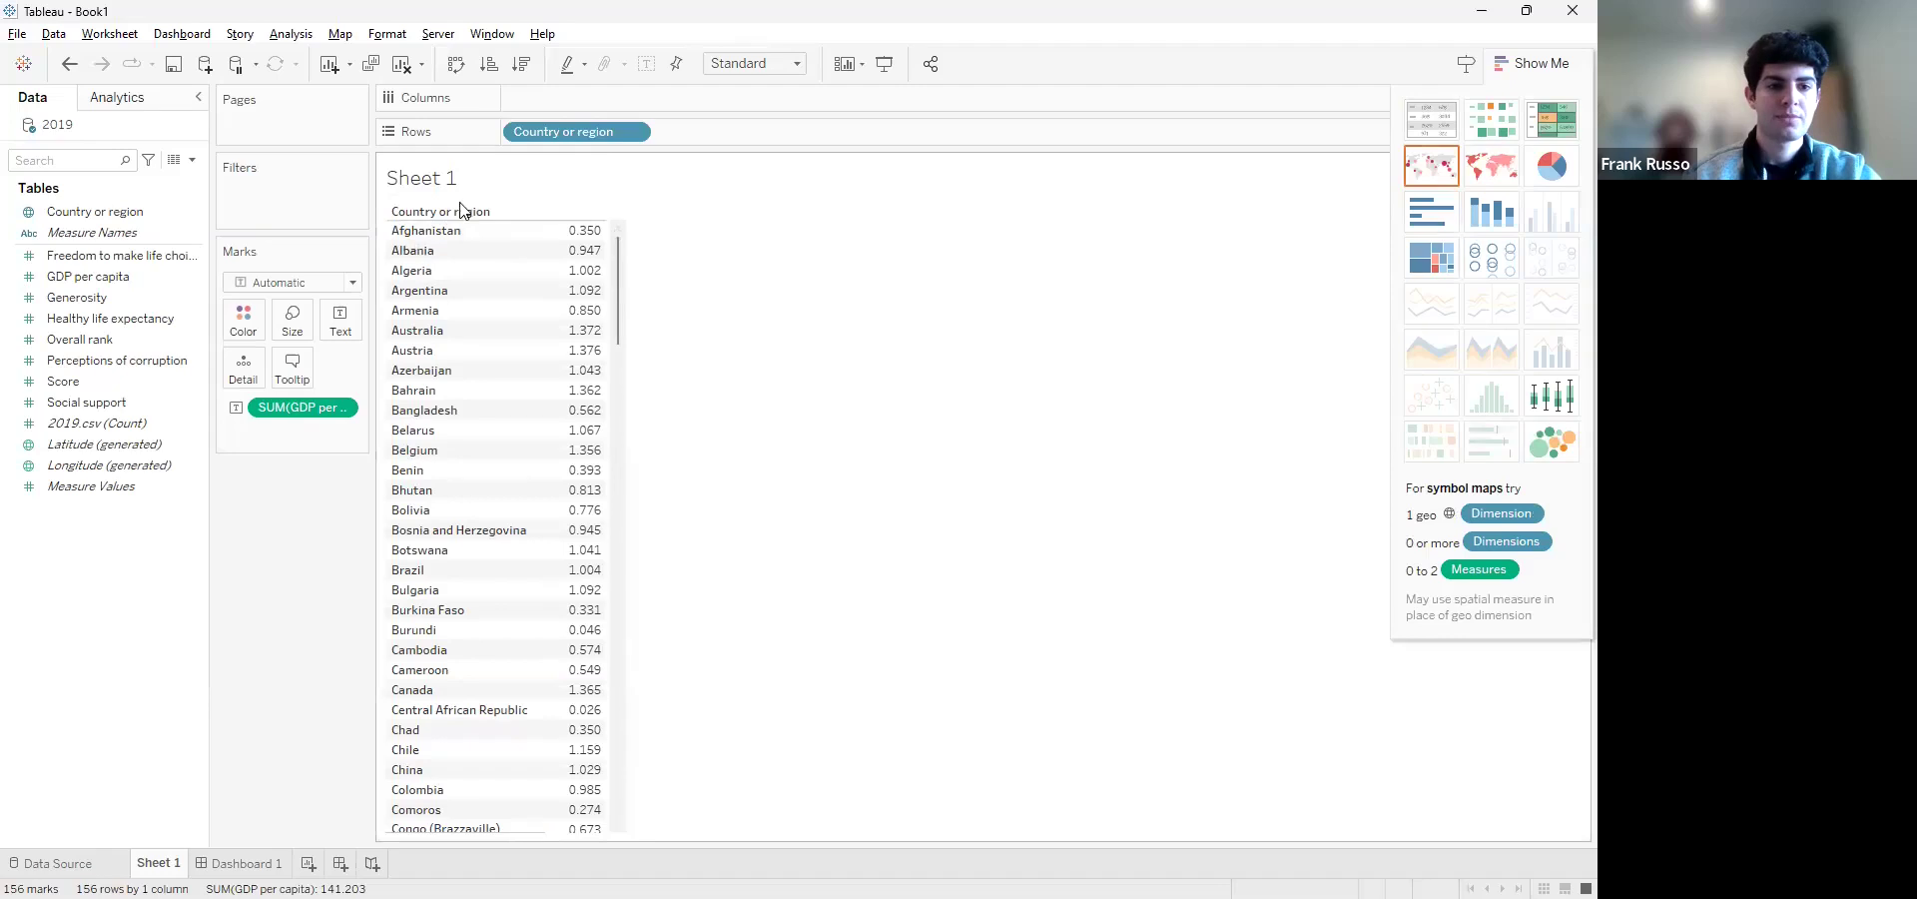
click(1441, 225)
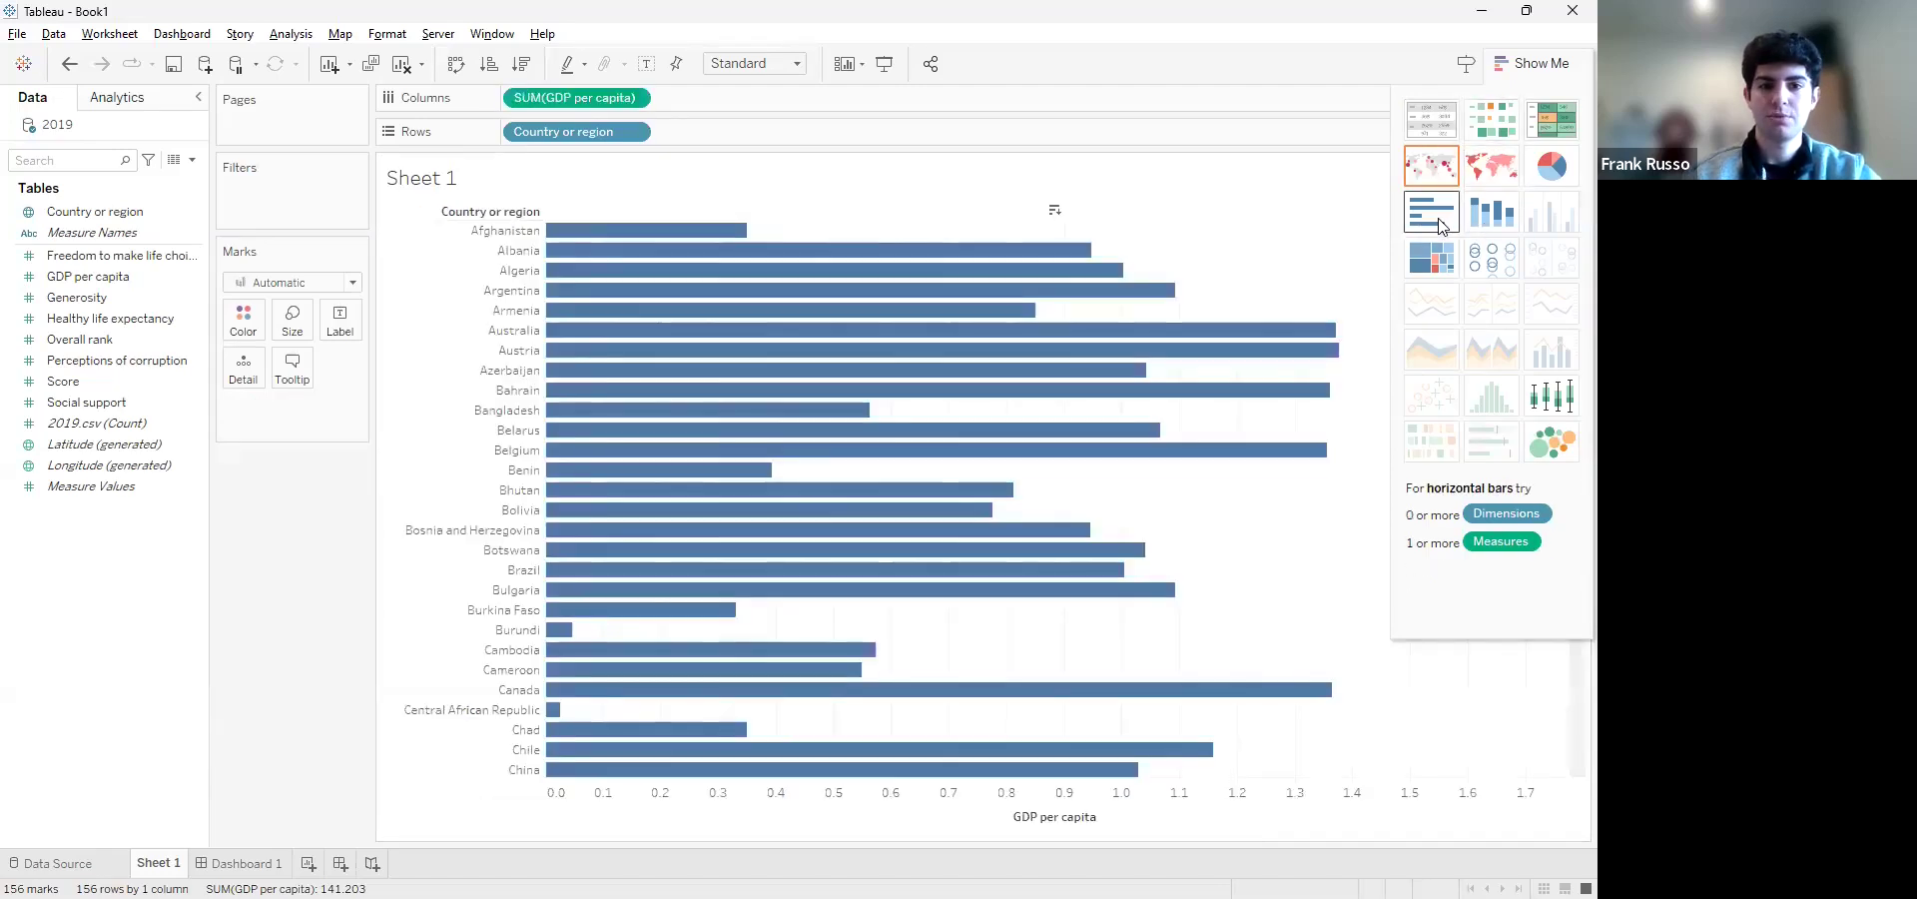
click(1435, 130)
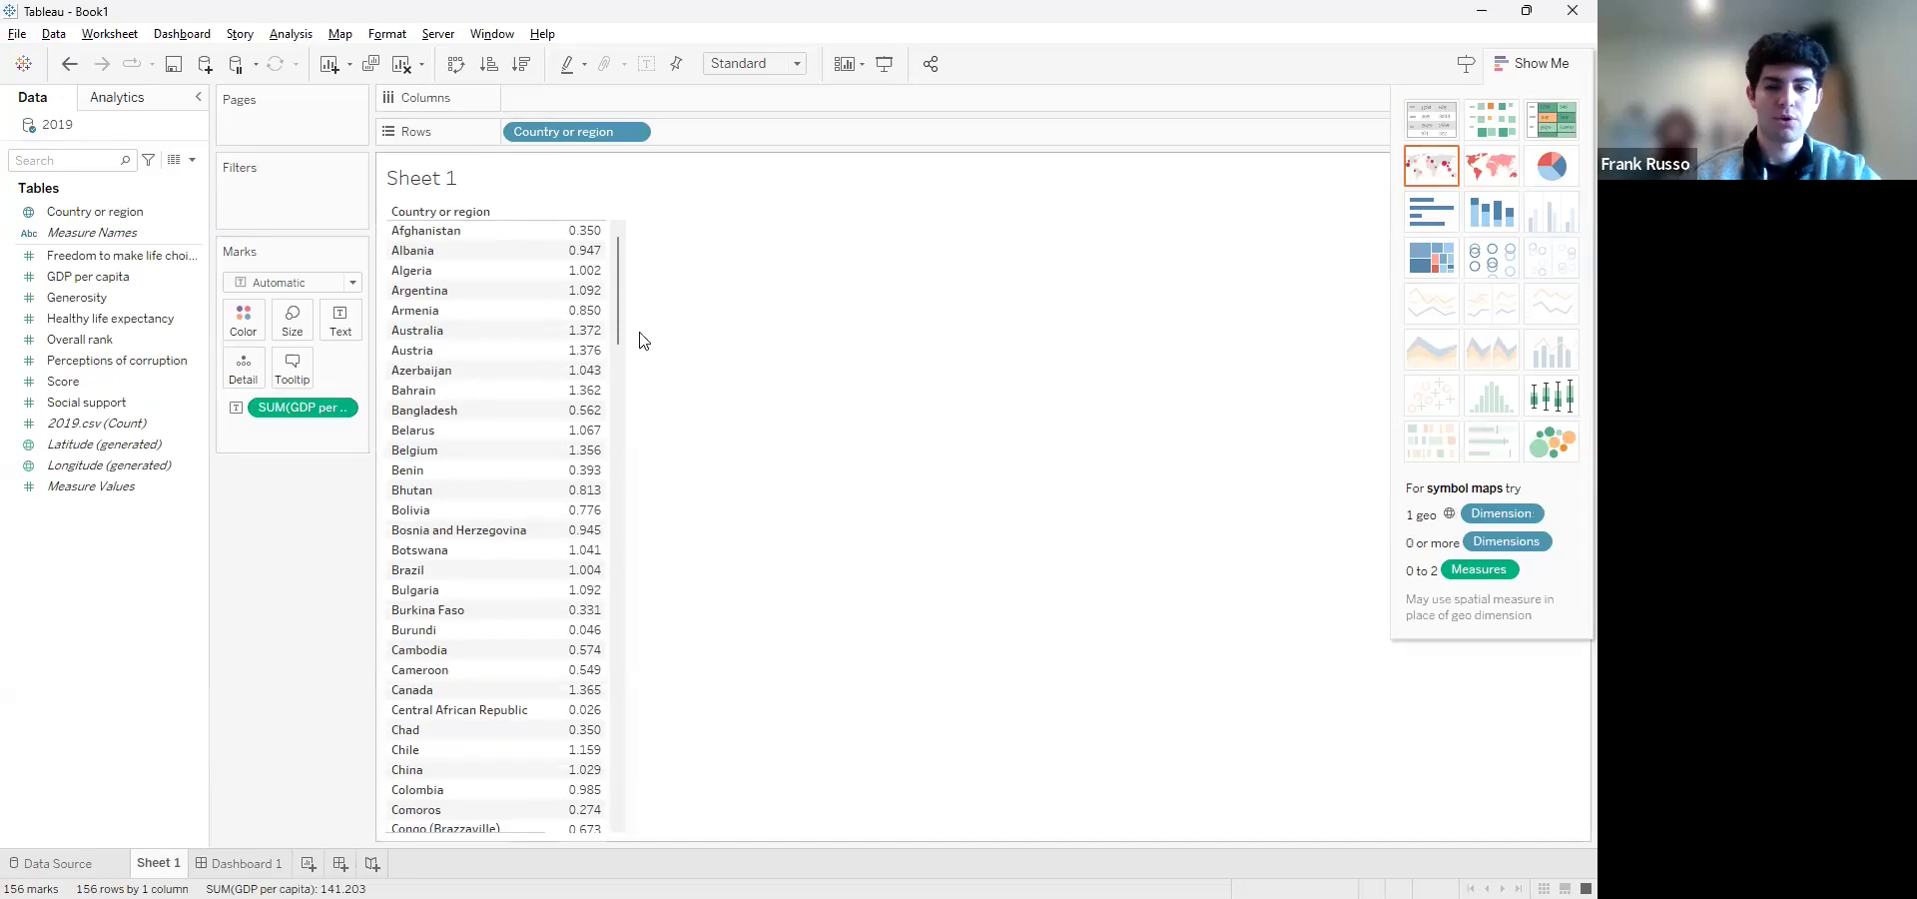
click(1412, 221)
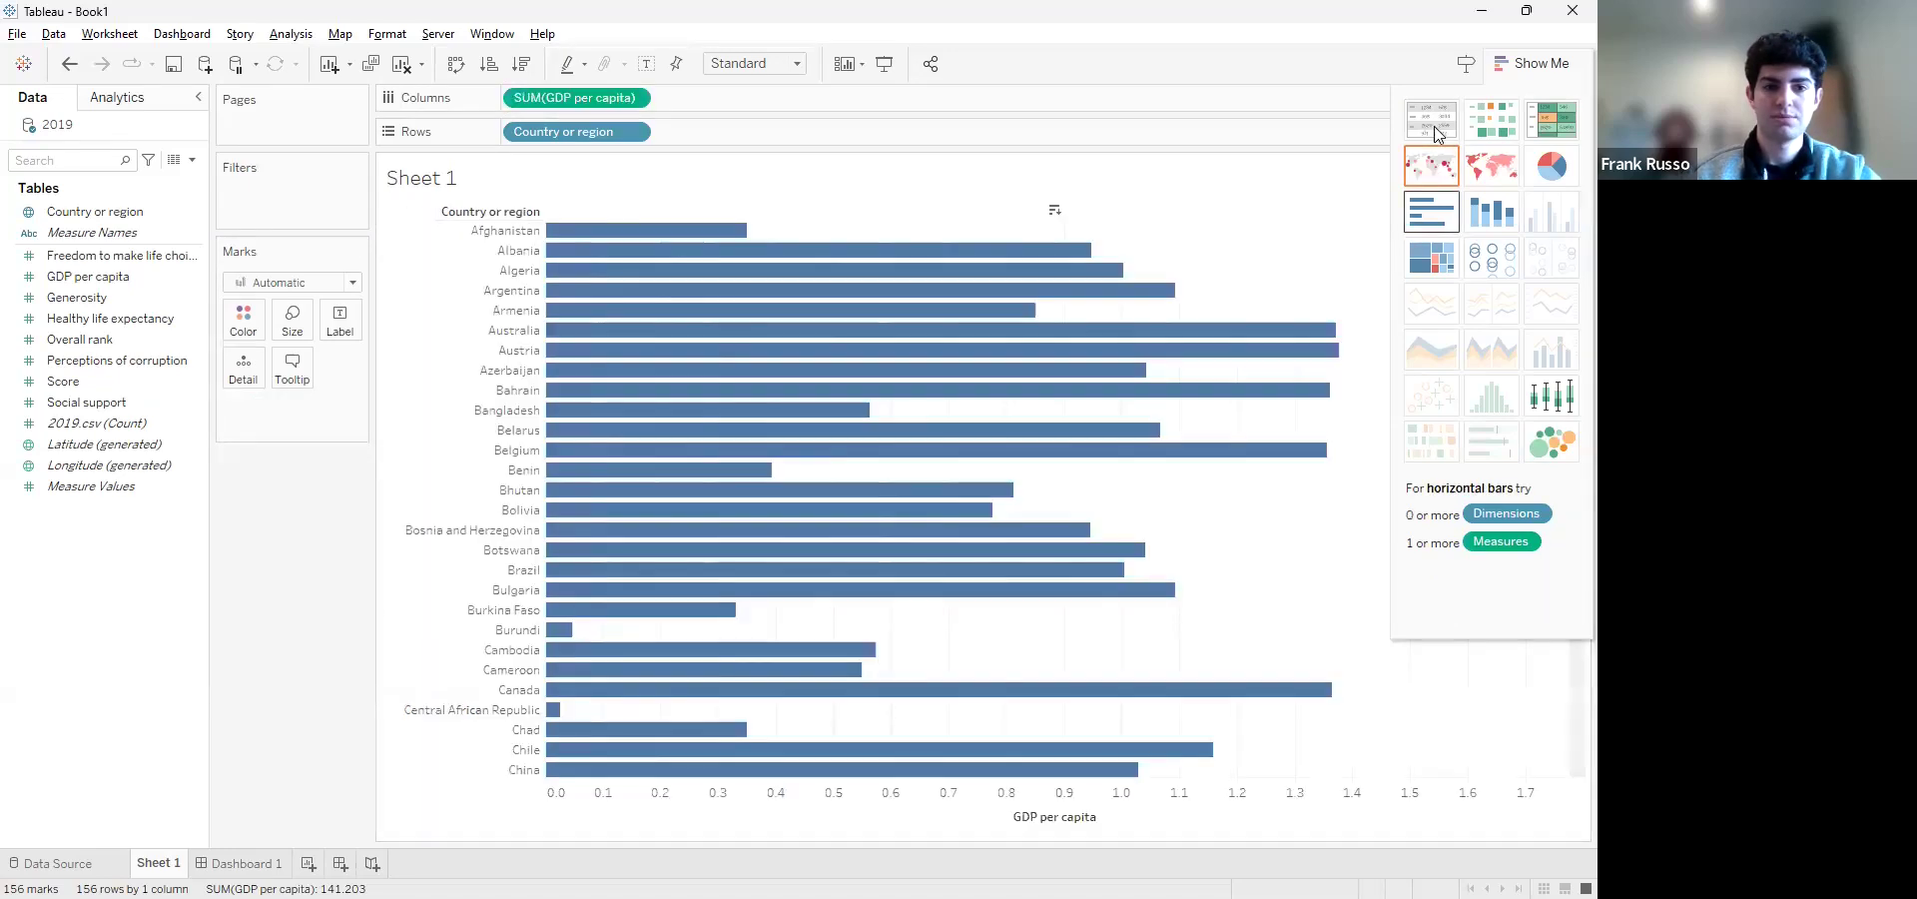
click(1434, 122)
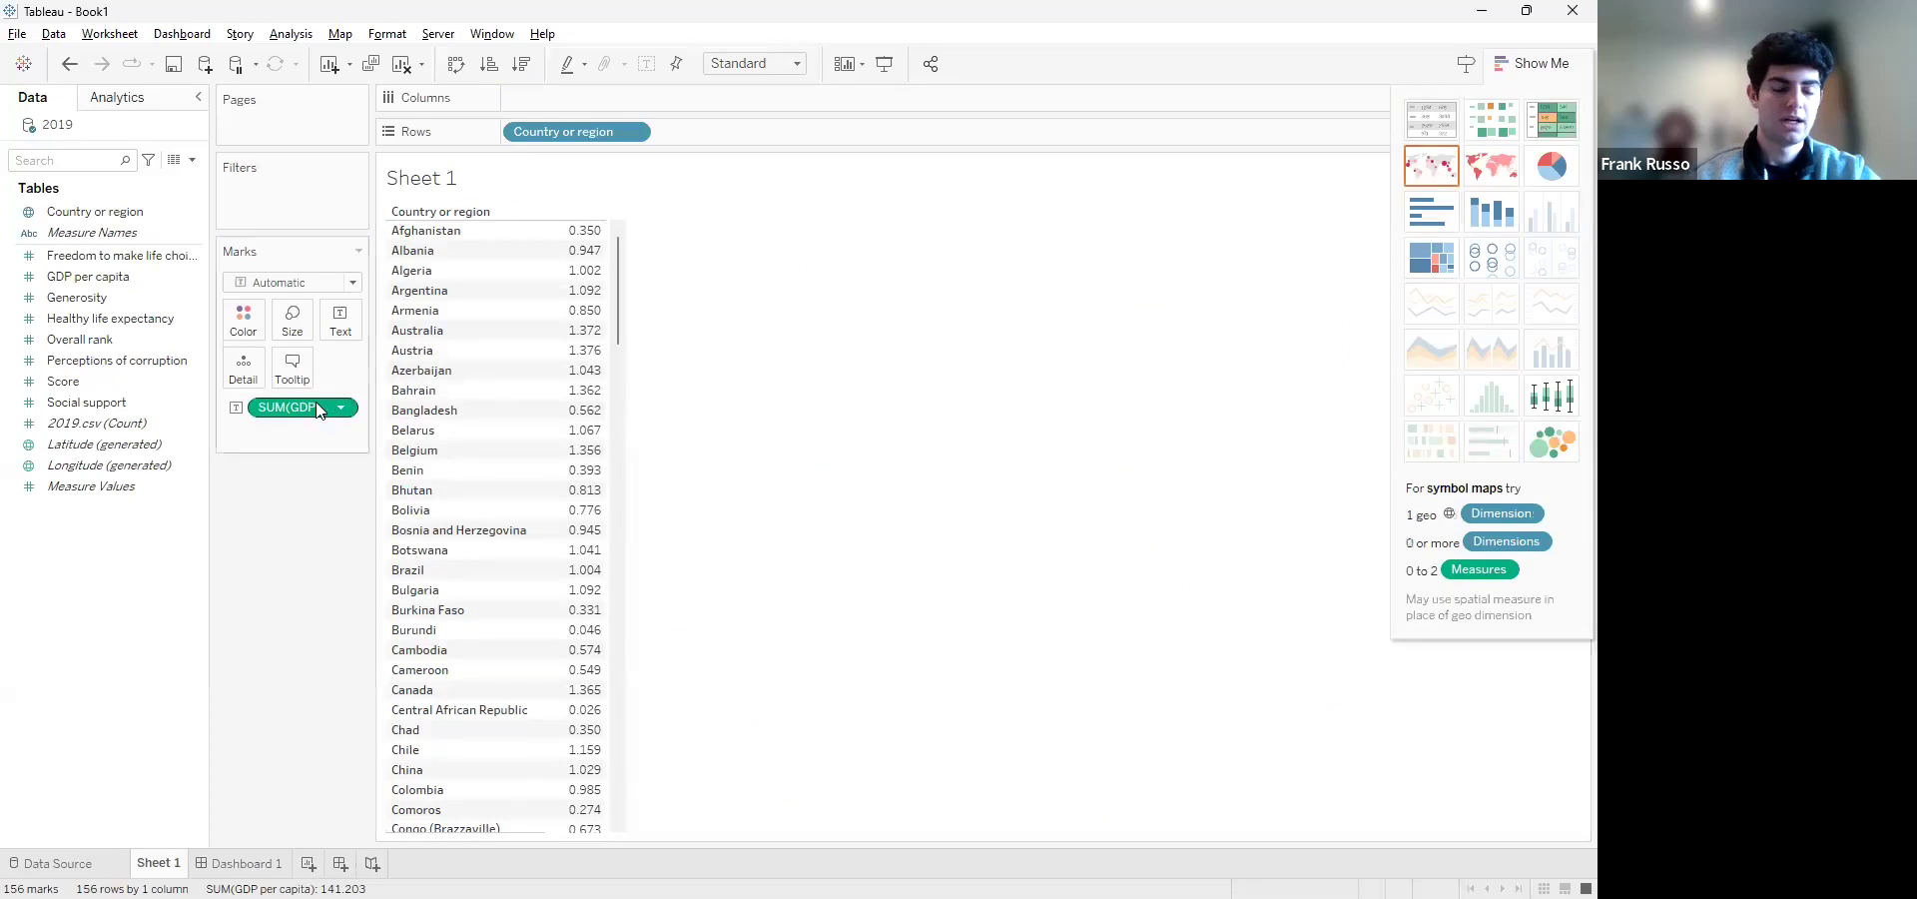
click(238, 410)
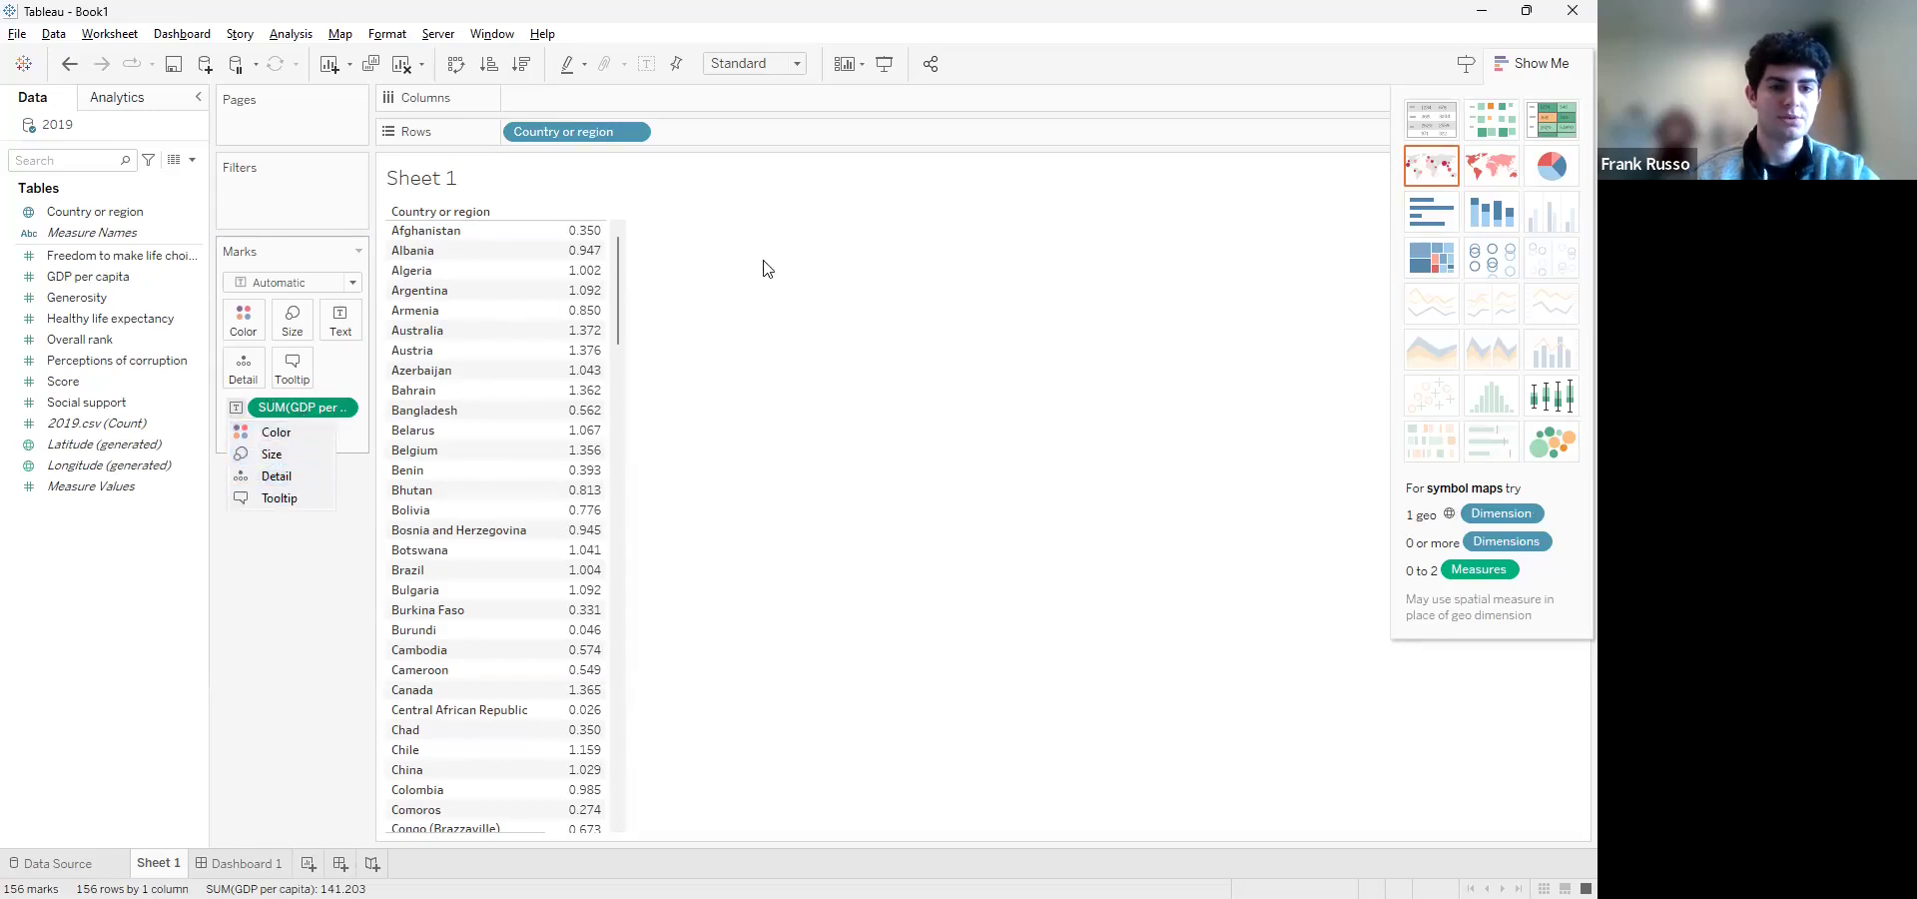
click(811, 267)
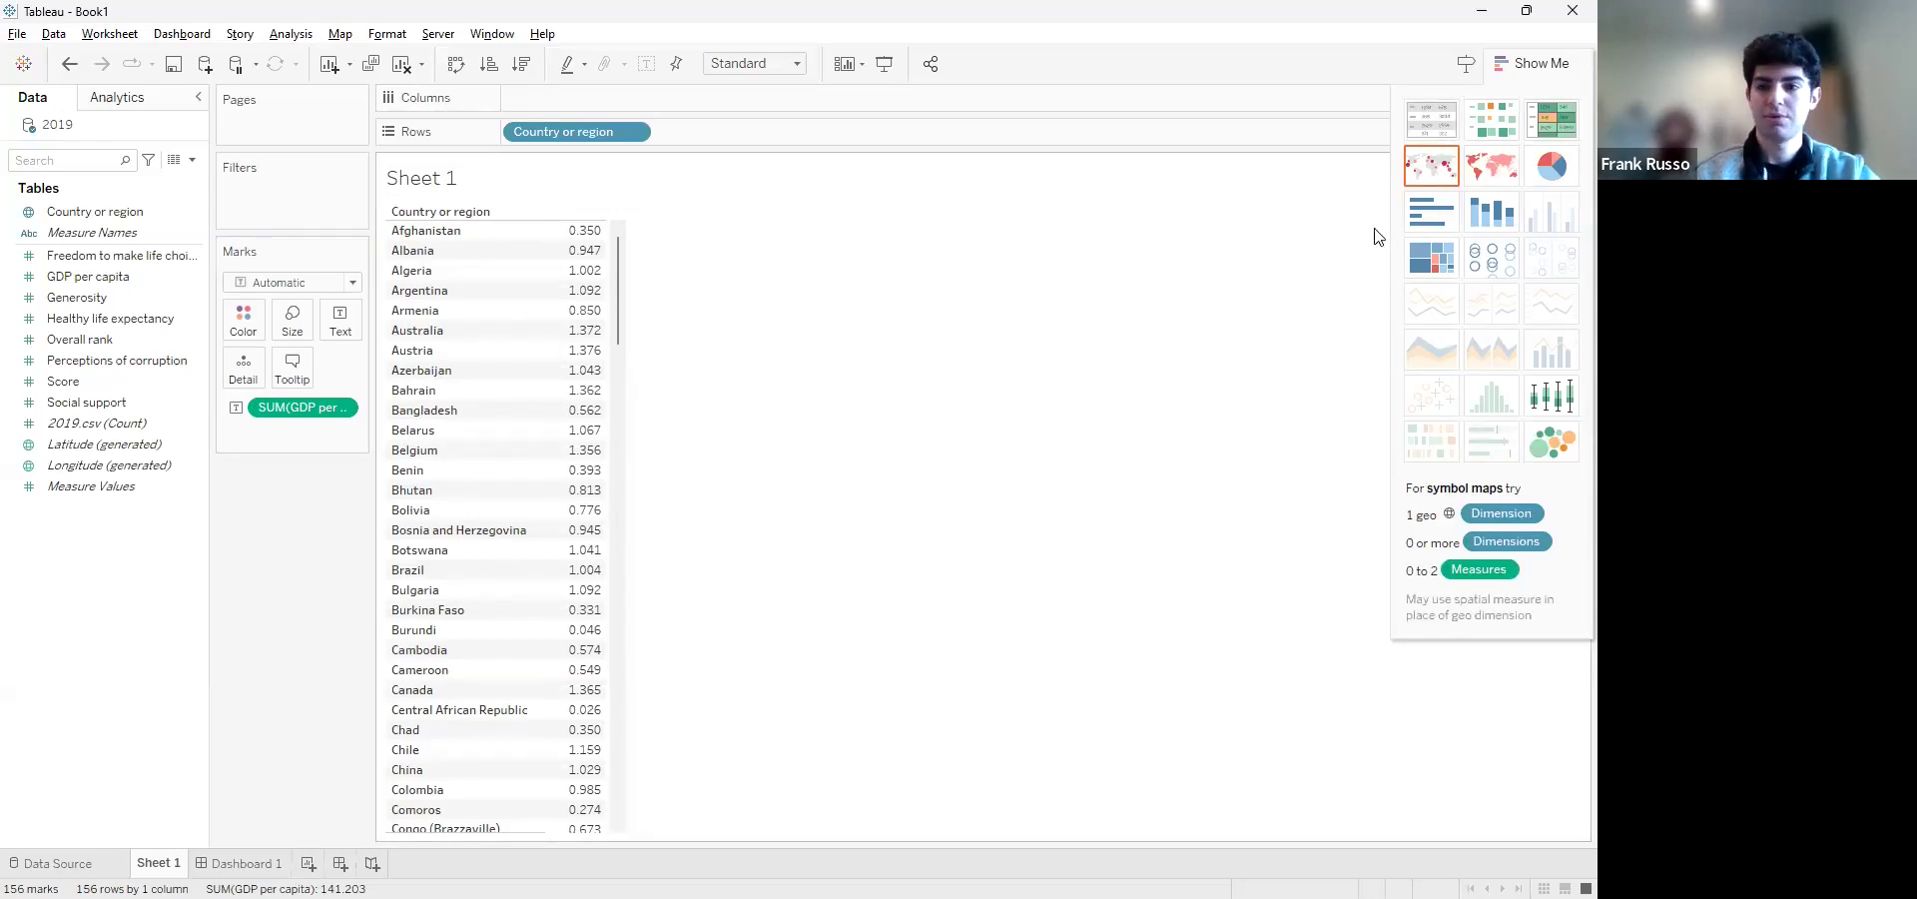
click(1423, 221)
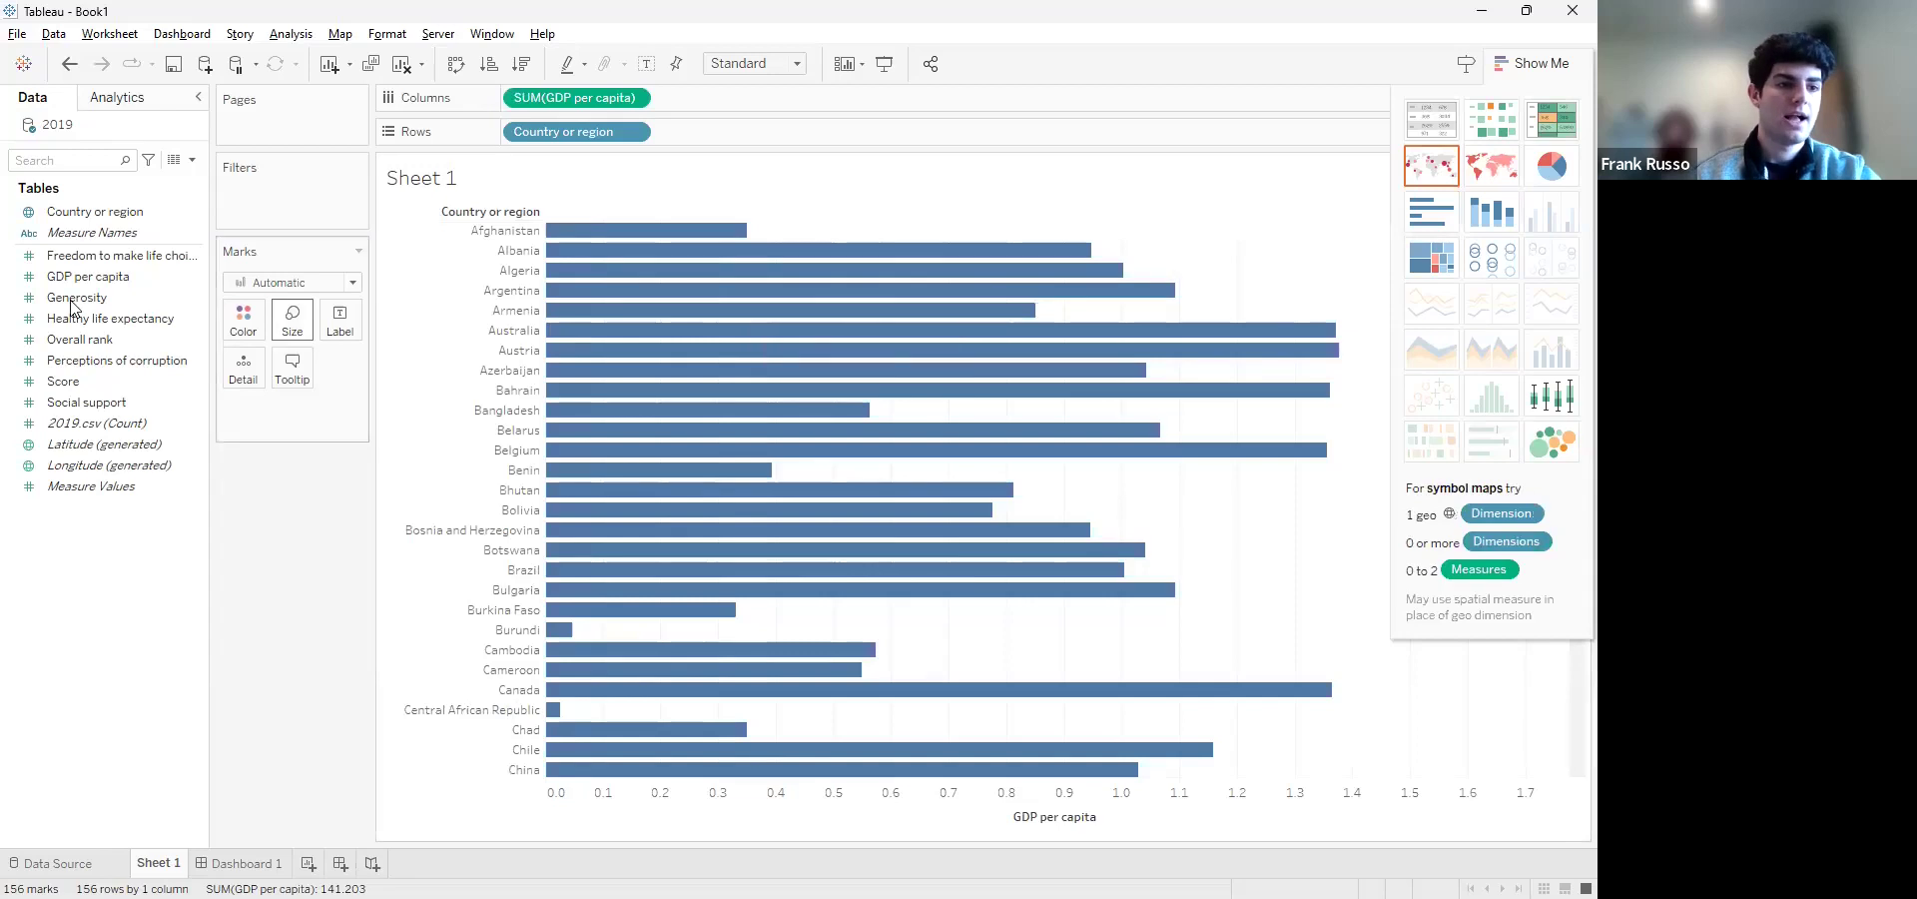
Add Generosity and Overall rank to Columns and compare the three measures as a text table and as horizontal bars
drag(80, 296, 761, 99)
drag(124, 340, 909, 102)
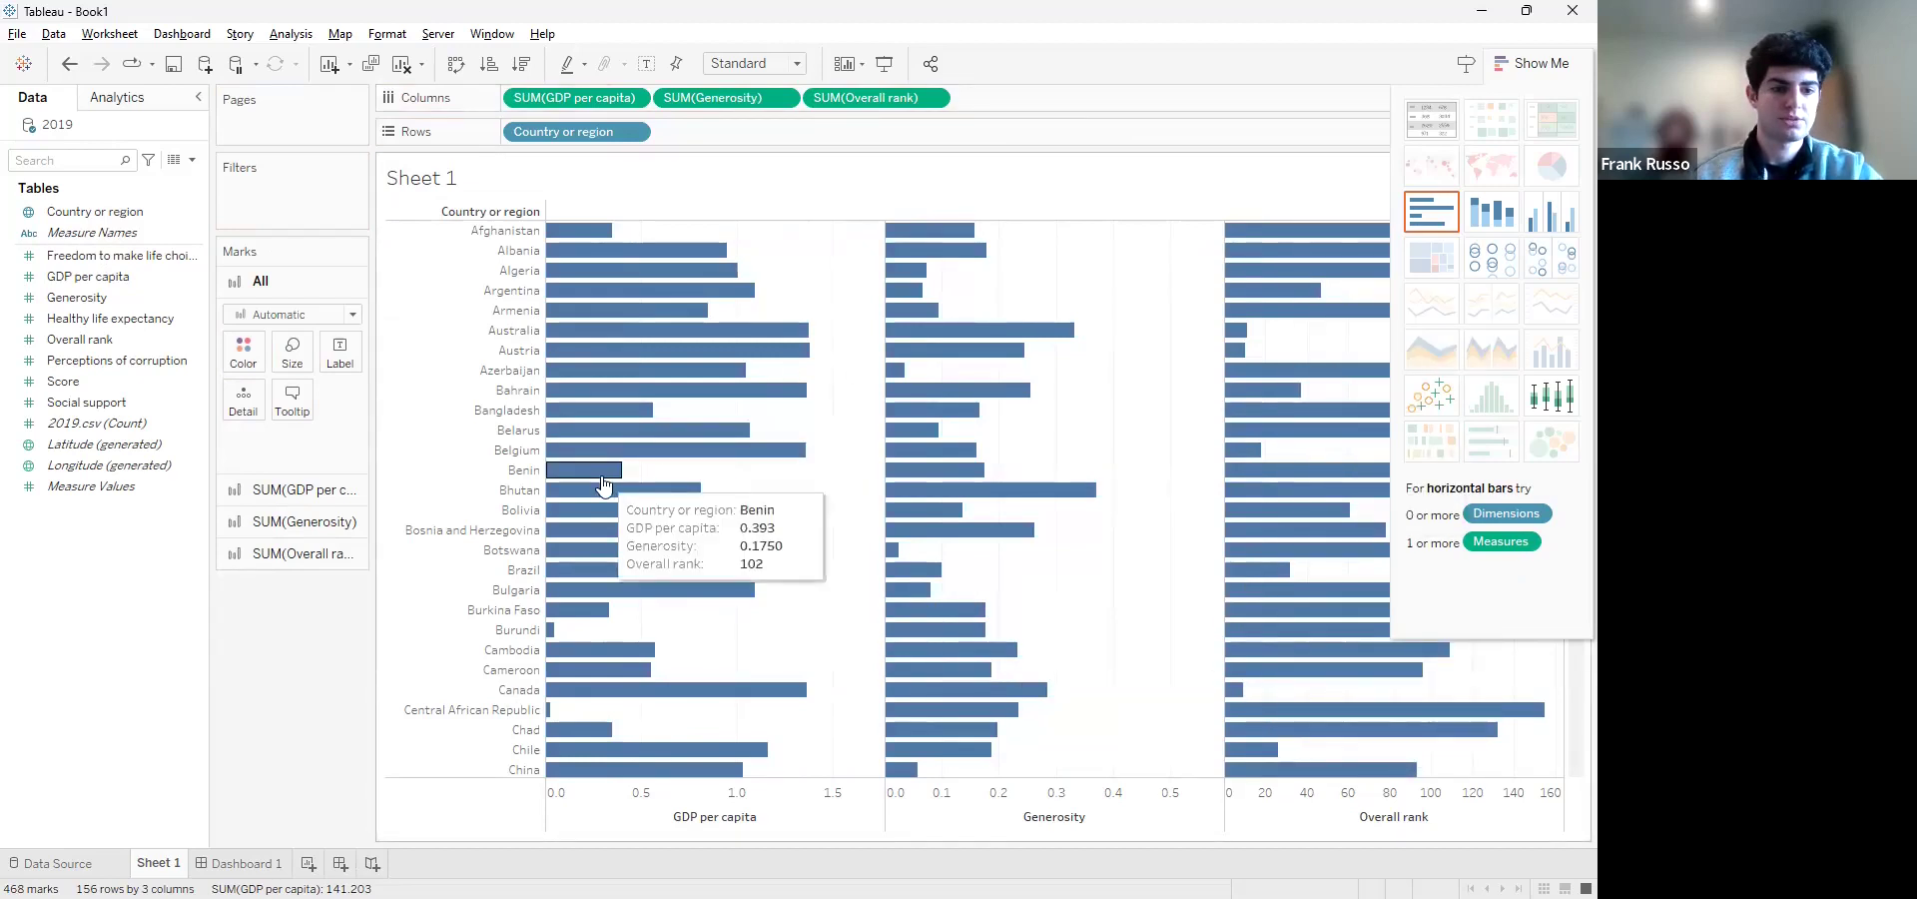
click(1441, 134)
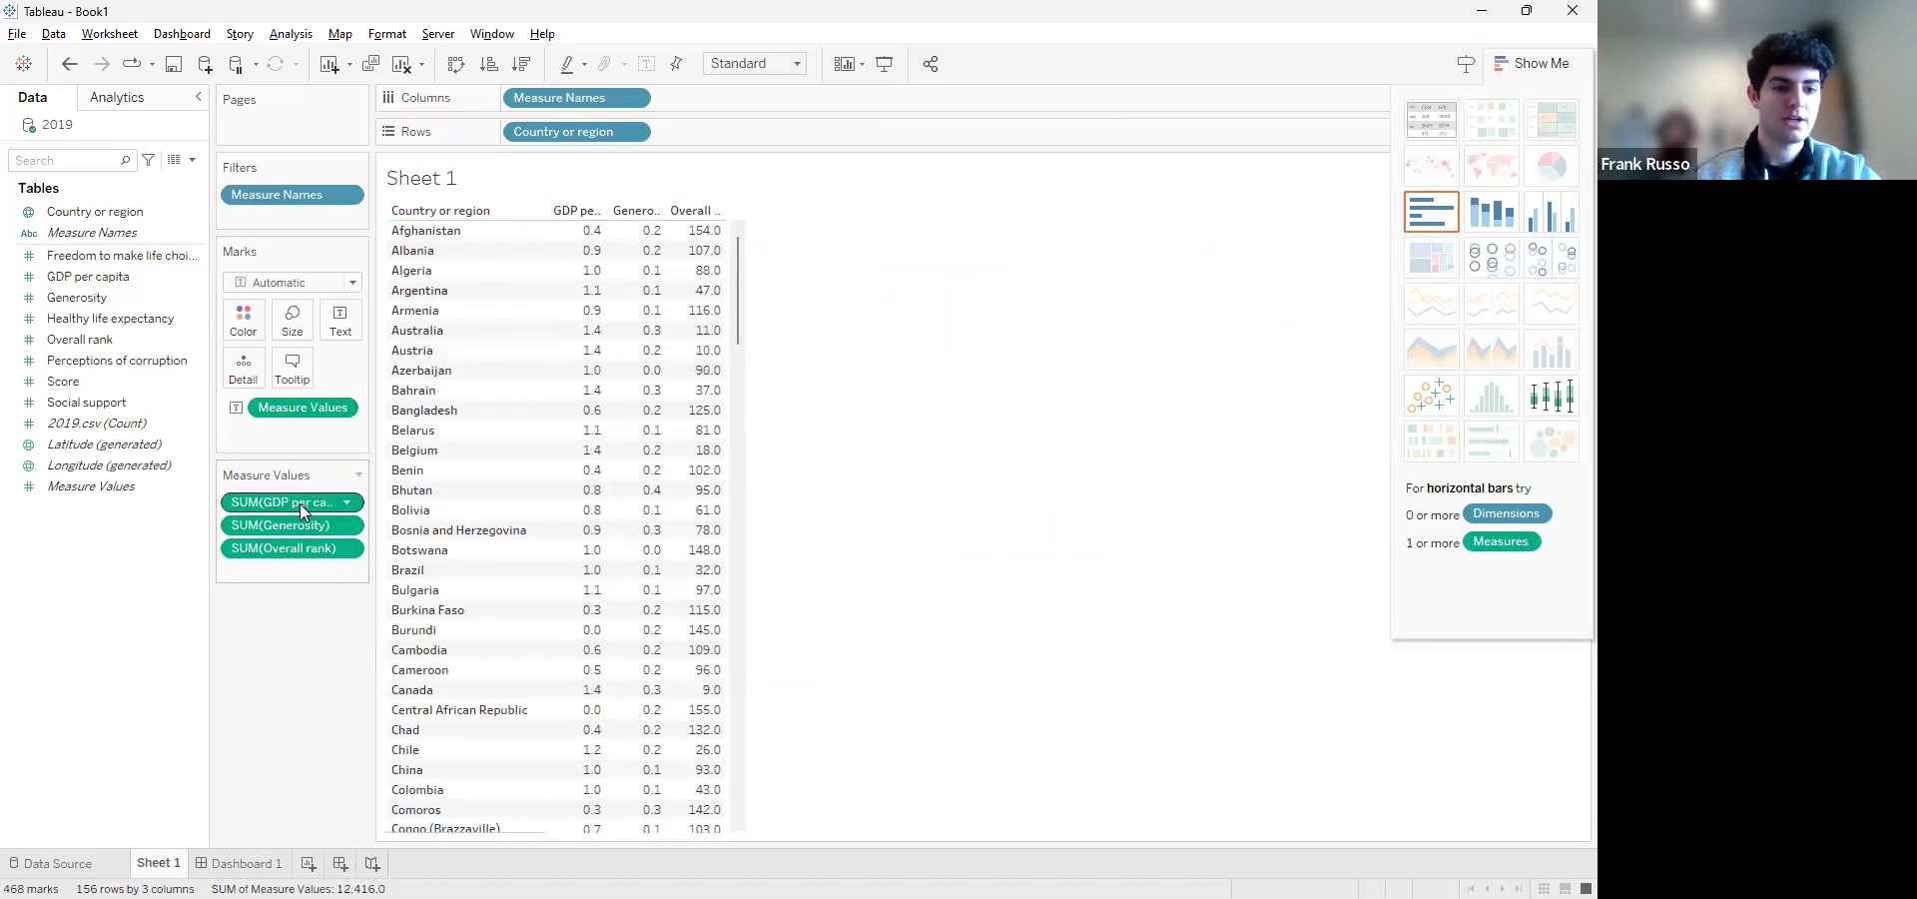
click(122, 280)
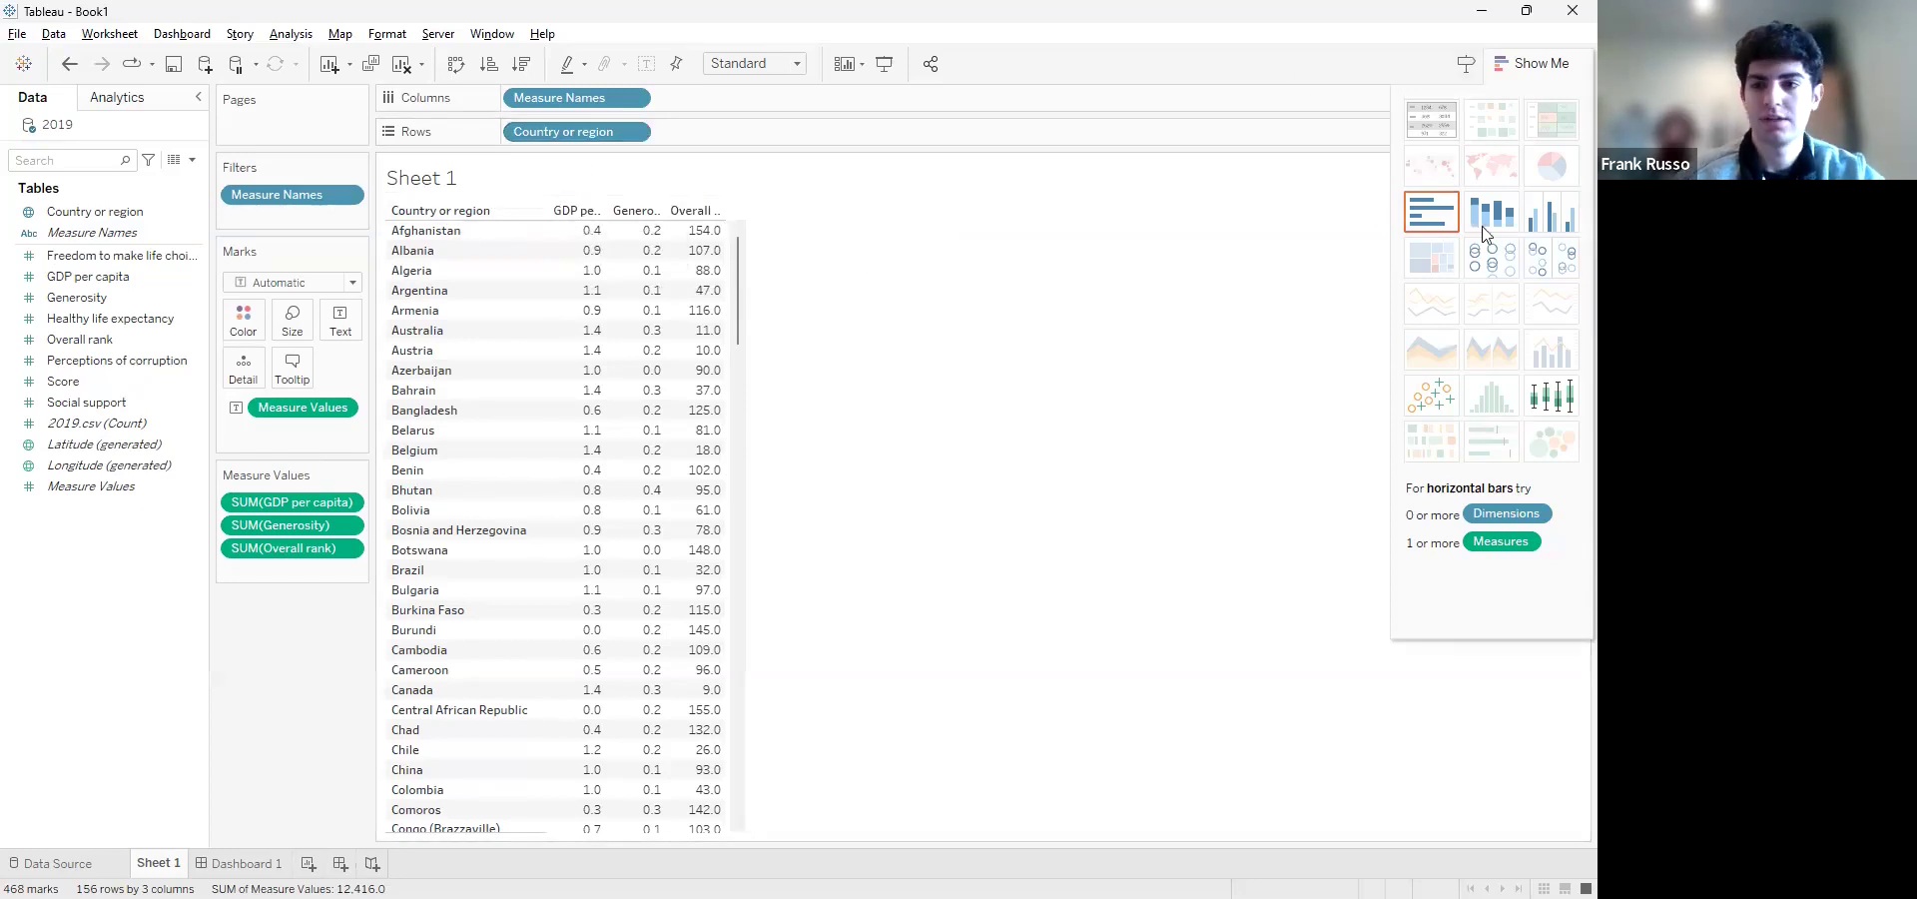
click(1445, 222)
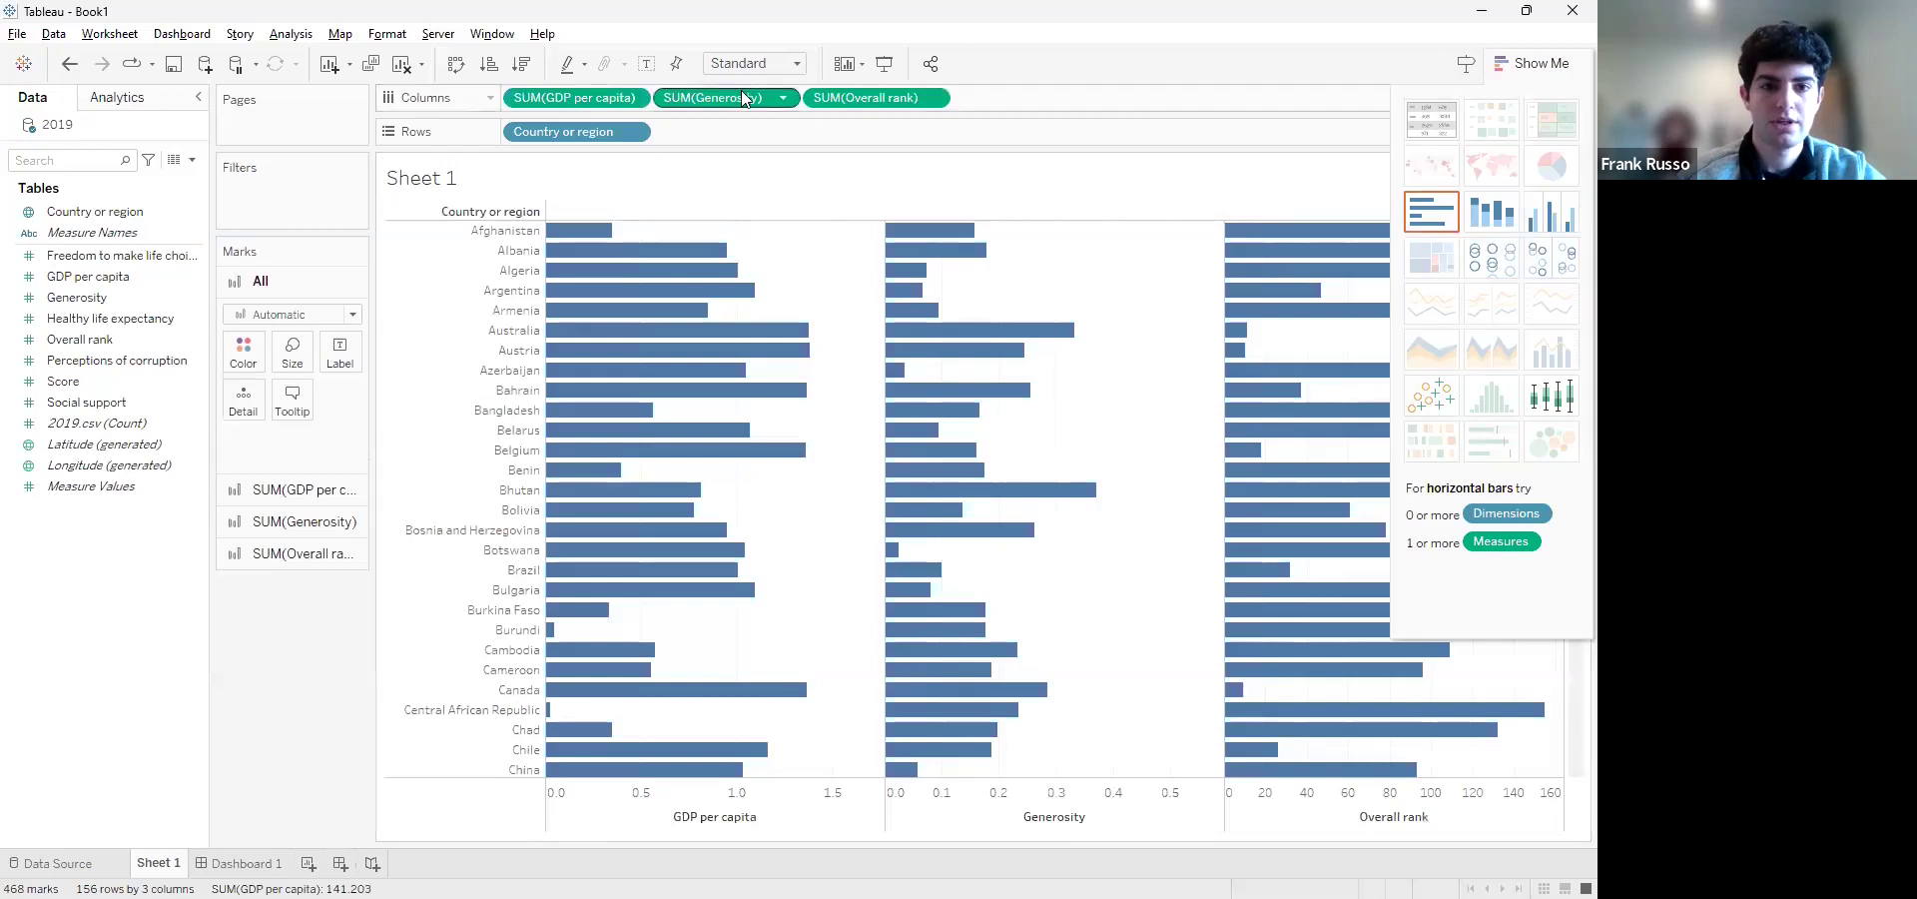
Remove Generosity and GDP per capita from Columns and show Overall rank by country as a text table
mouse_move(741, 95)
mouse_down()
mouse_move(128, 334)
mouse_move(712, 175)
mouse_move(757, 96)
mouse_up()
drag(181, 335, 402, 192)
drag(609, 98, 152, 315)
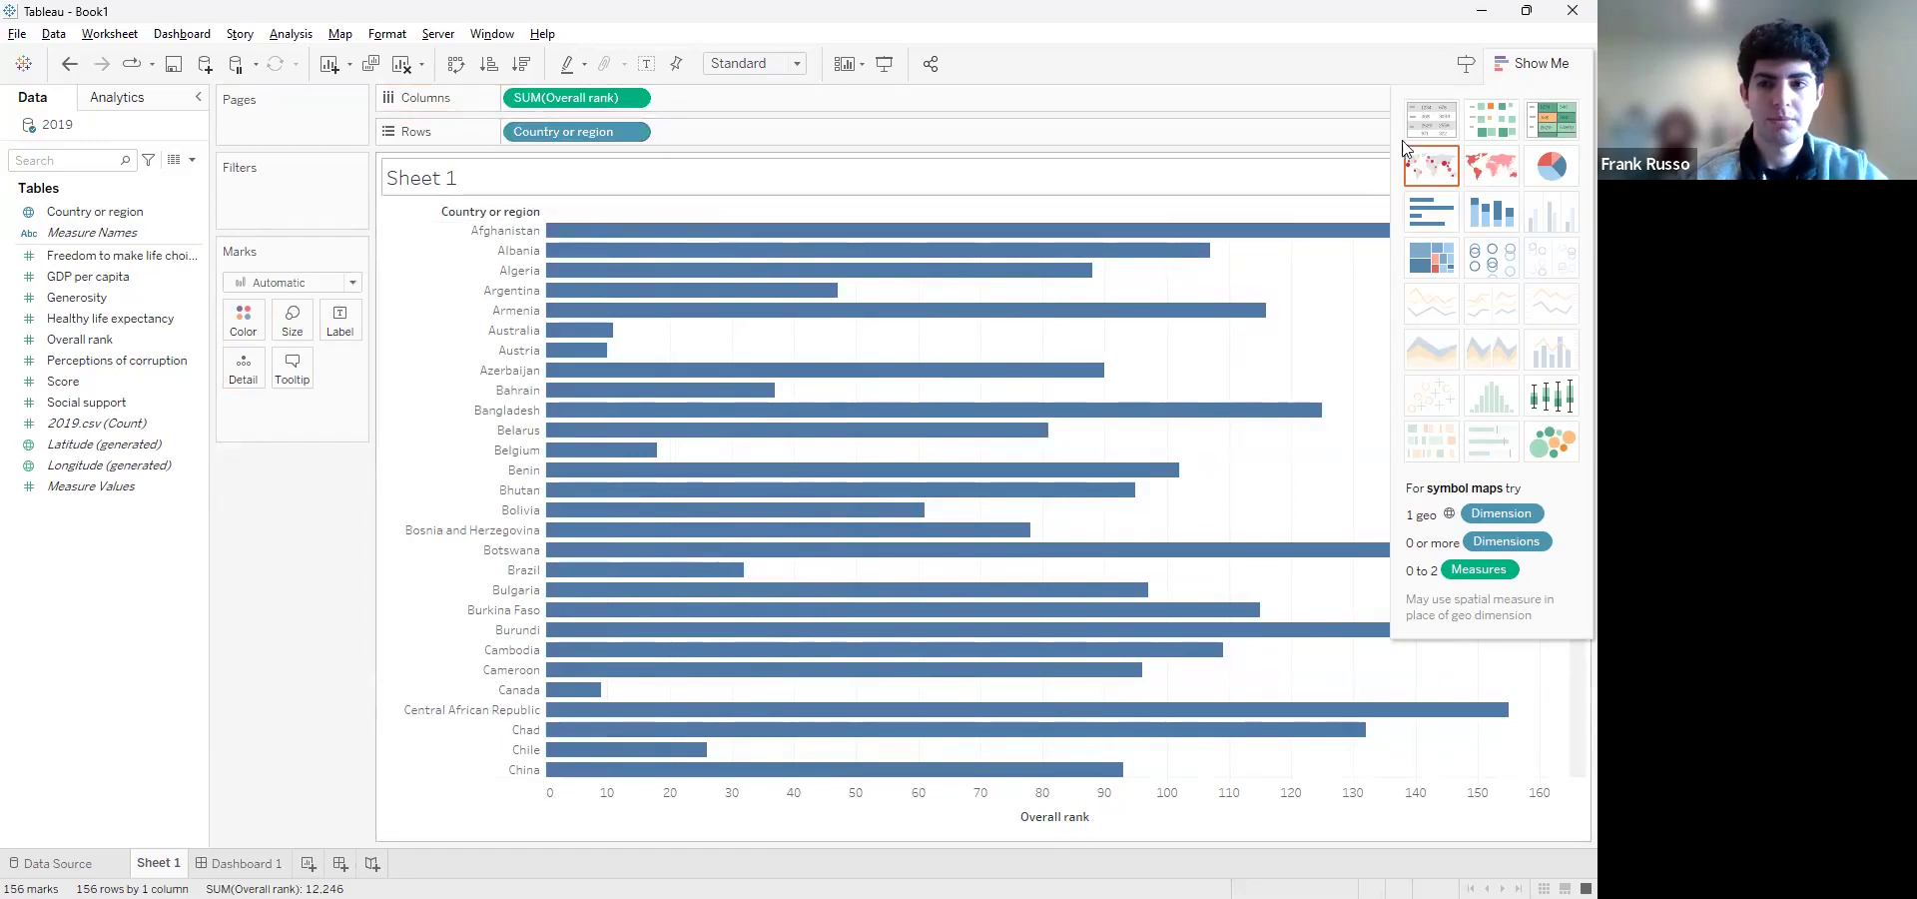
click(1431, 120)
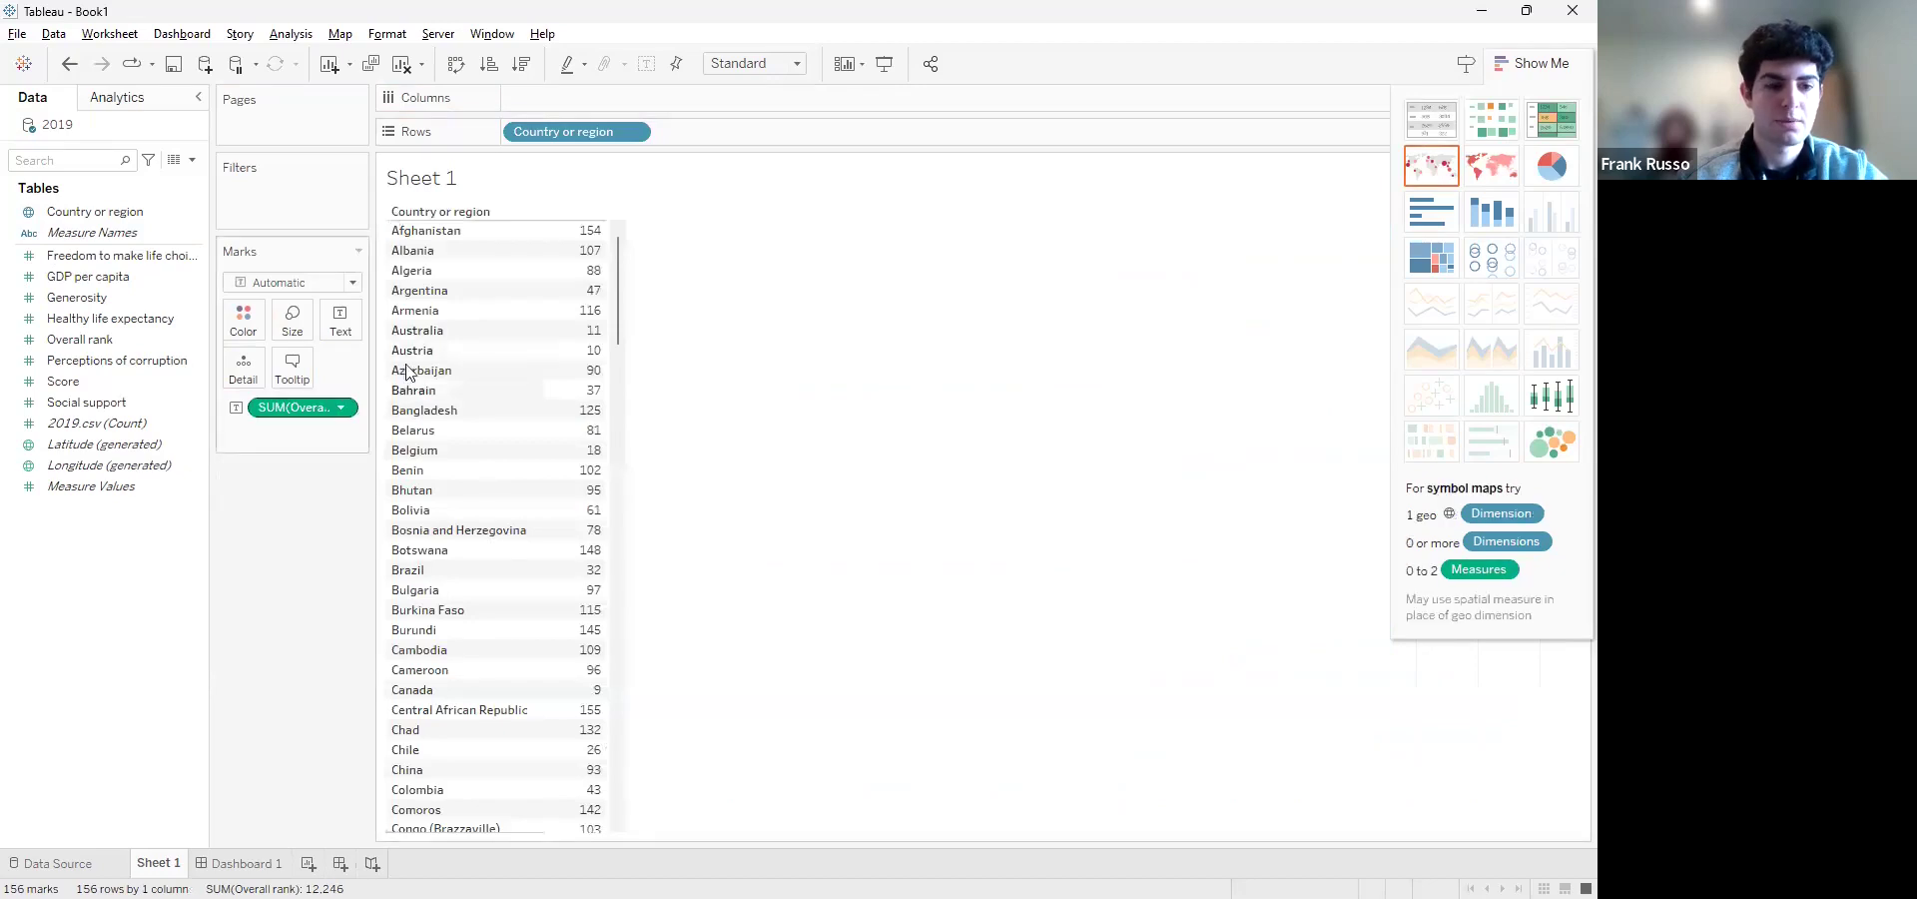
Add Measure Names to Columns and cycle the table's sort order from the Country or region header
drag(92, 233, 592, 97)
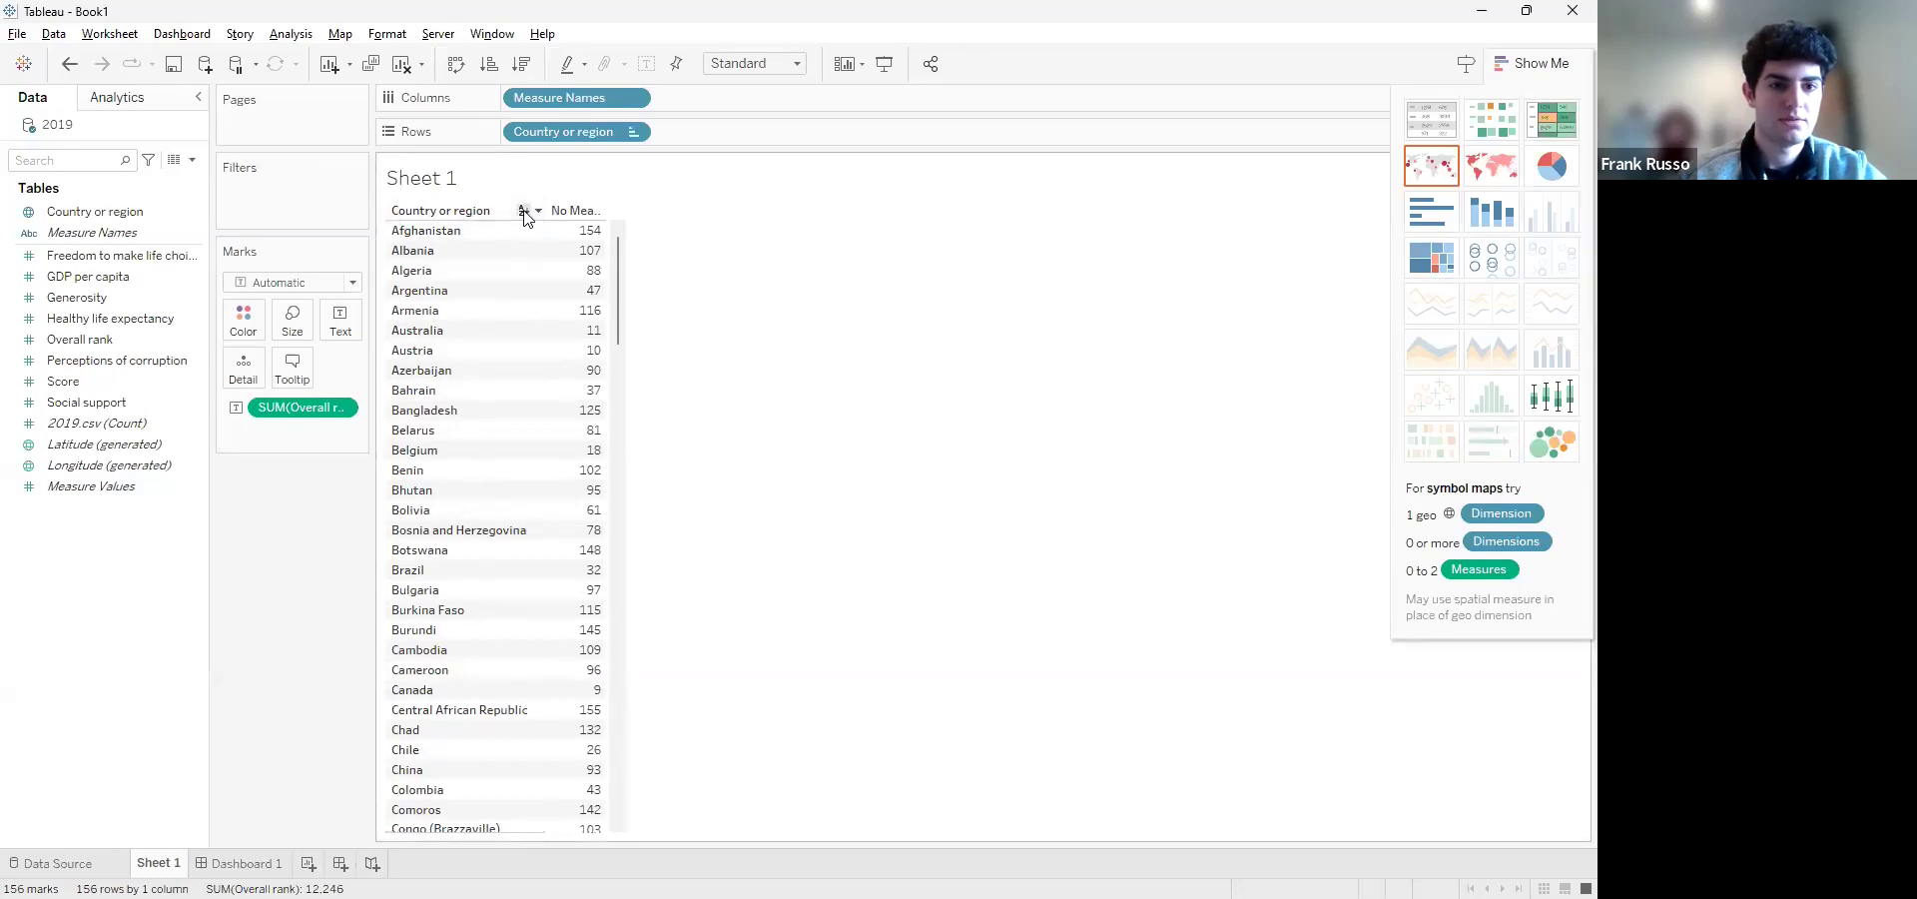
click(523, 211)
click(523, 210)
Sort the Country or region rows with a nested sort by Overall rank in ascending order
click(635, 133)
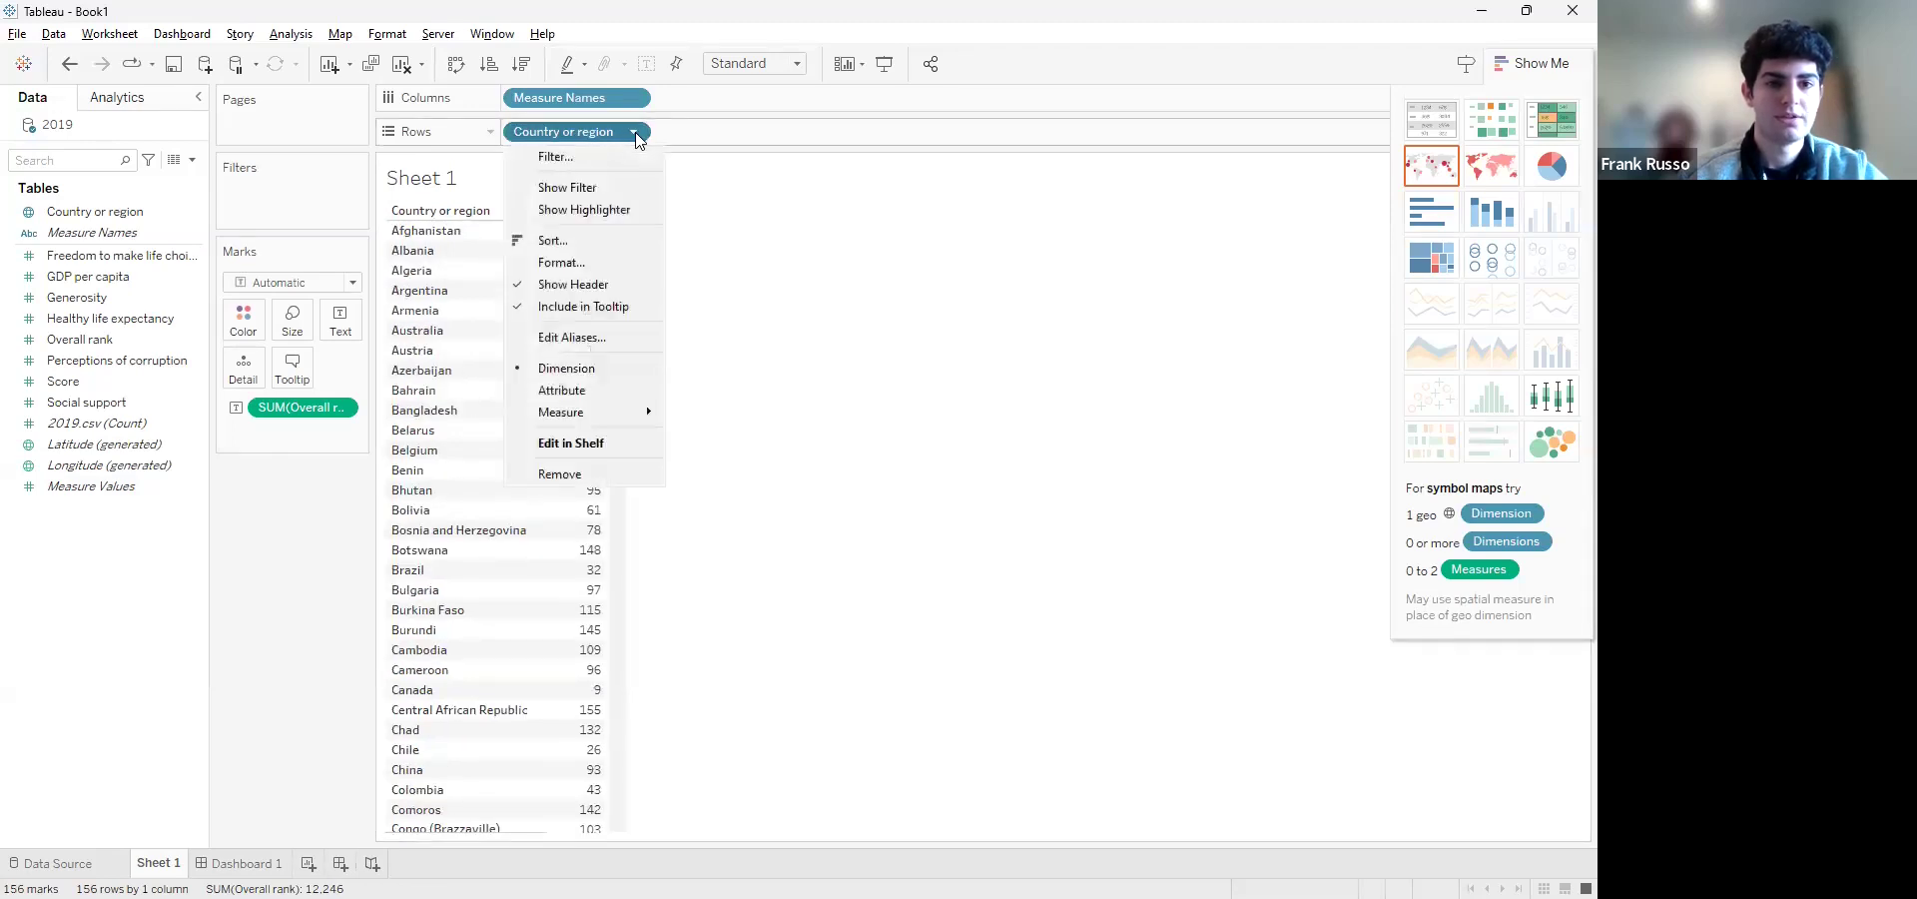
click(580, 243)
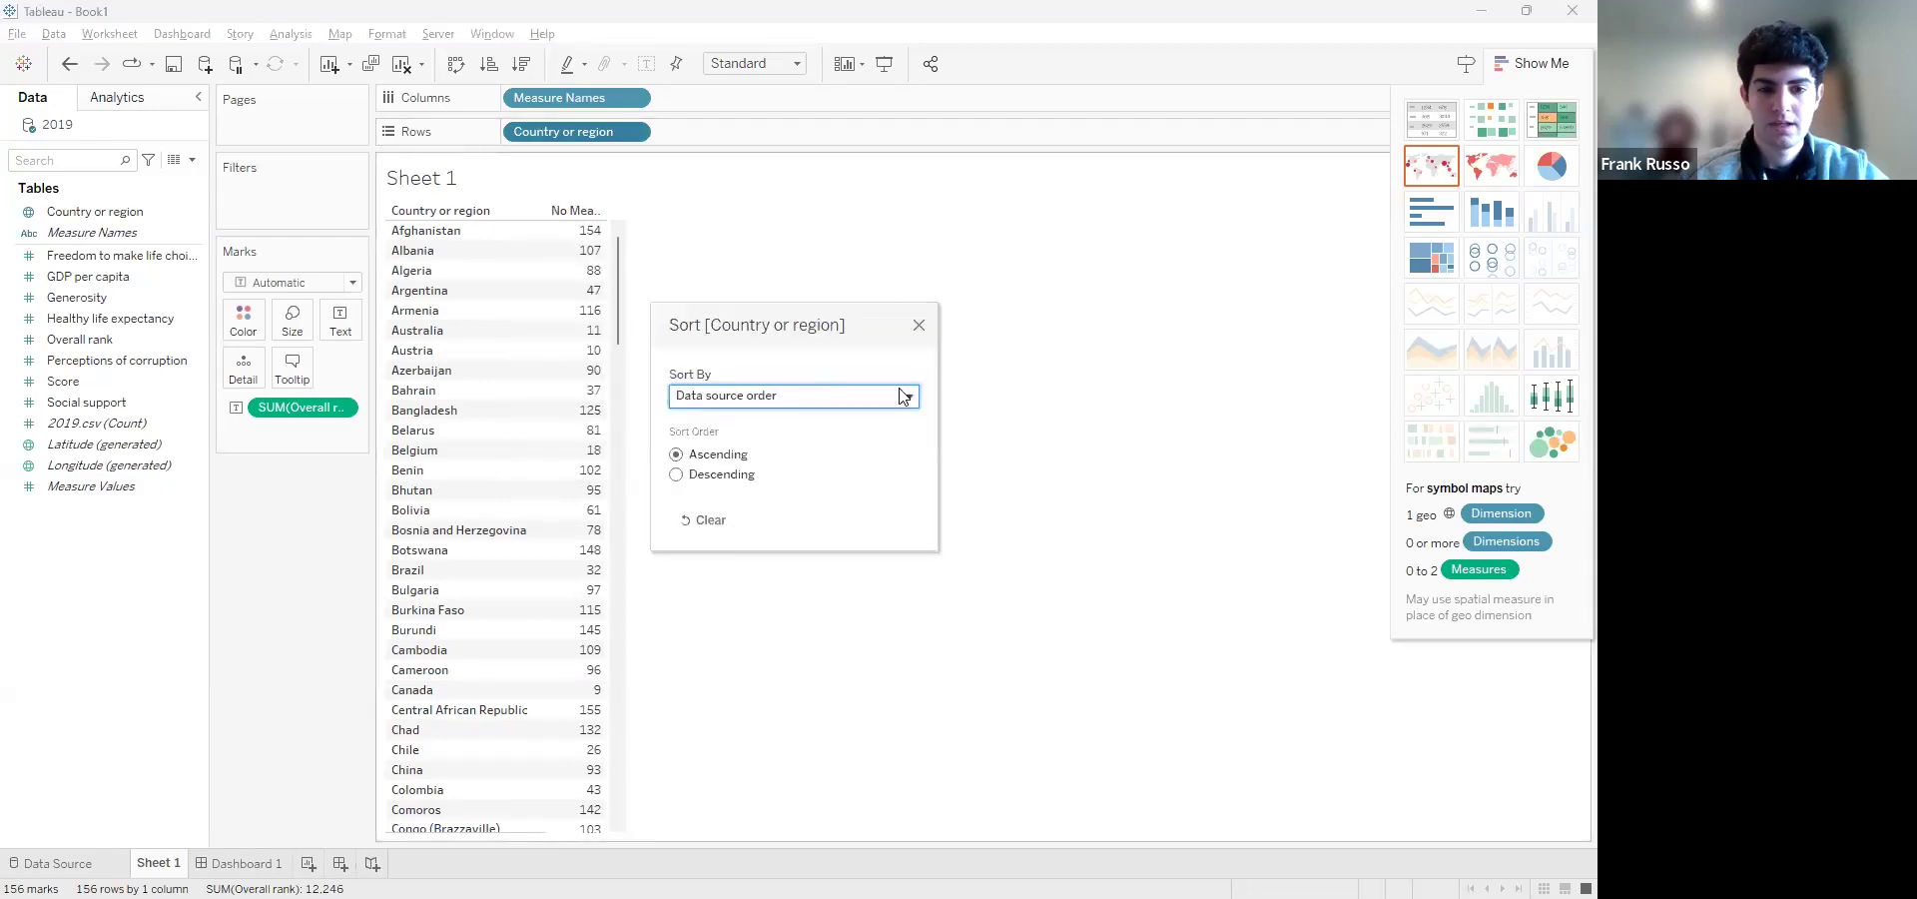
click(908, 396)
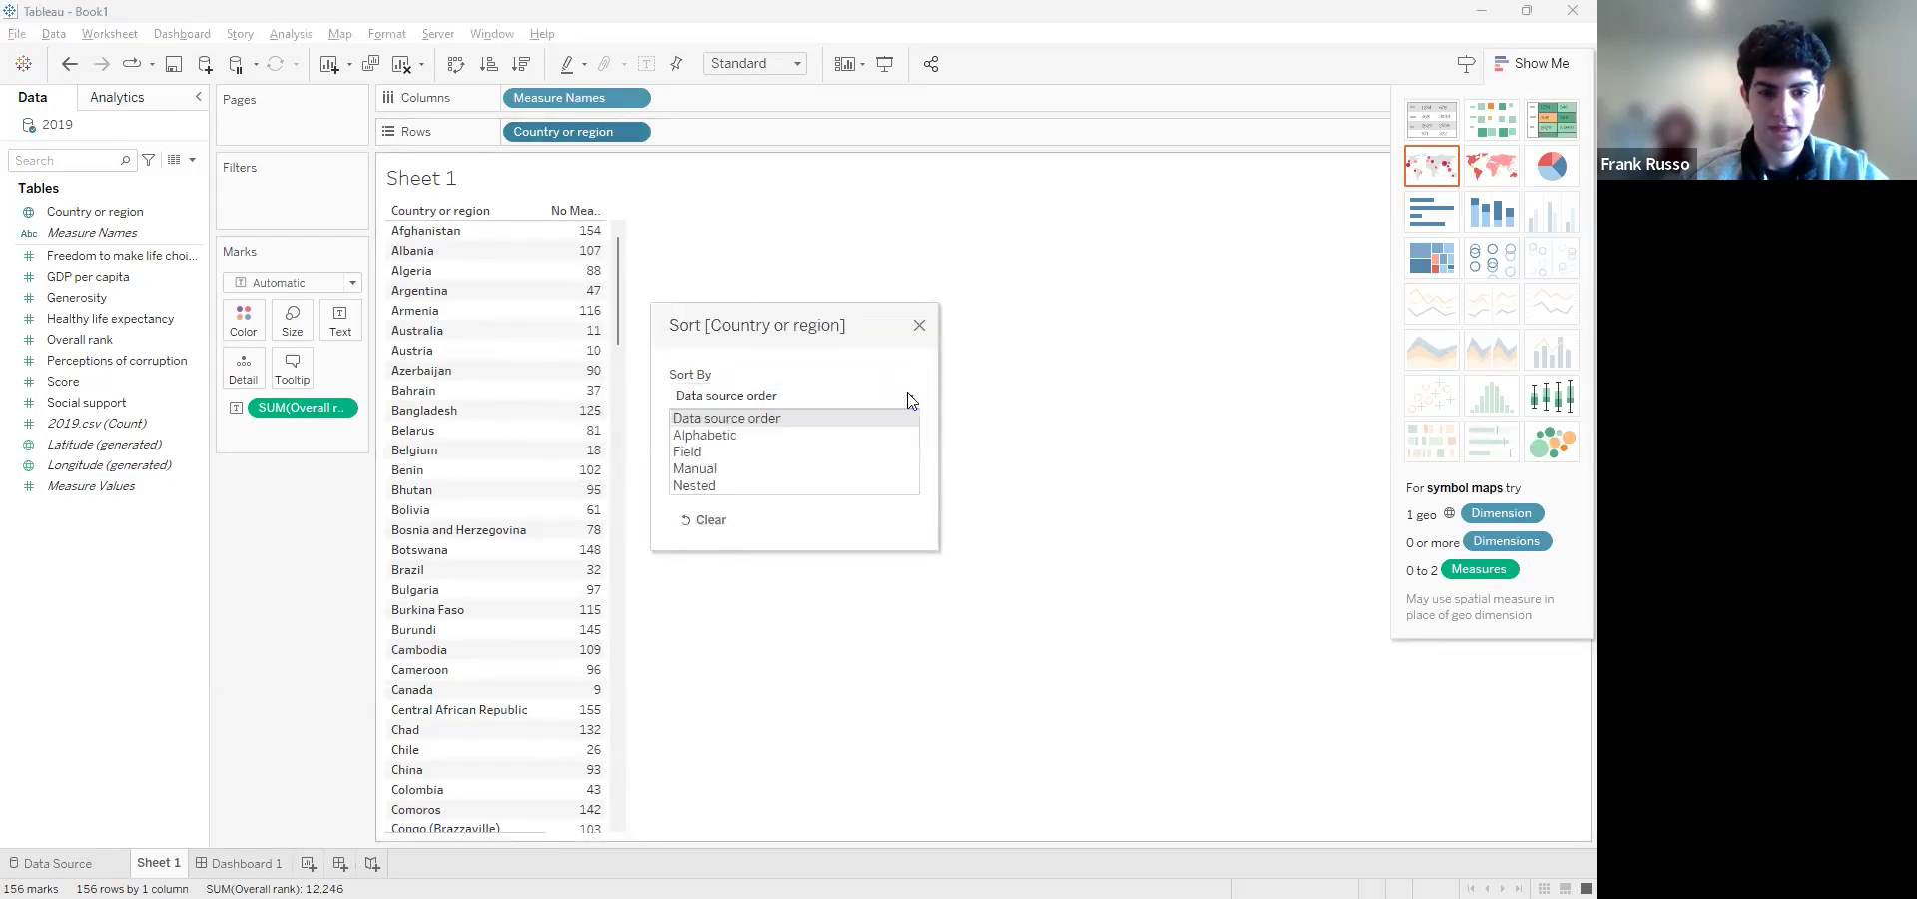
click(726, 486)
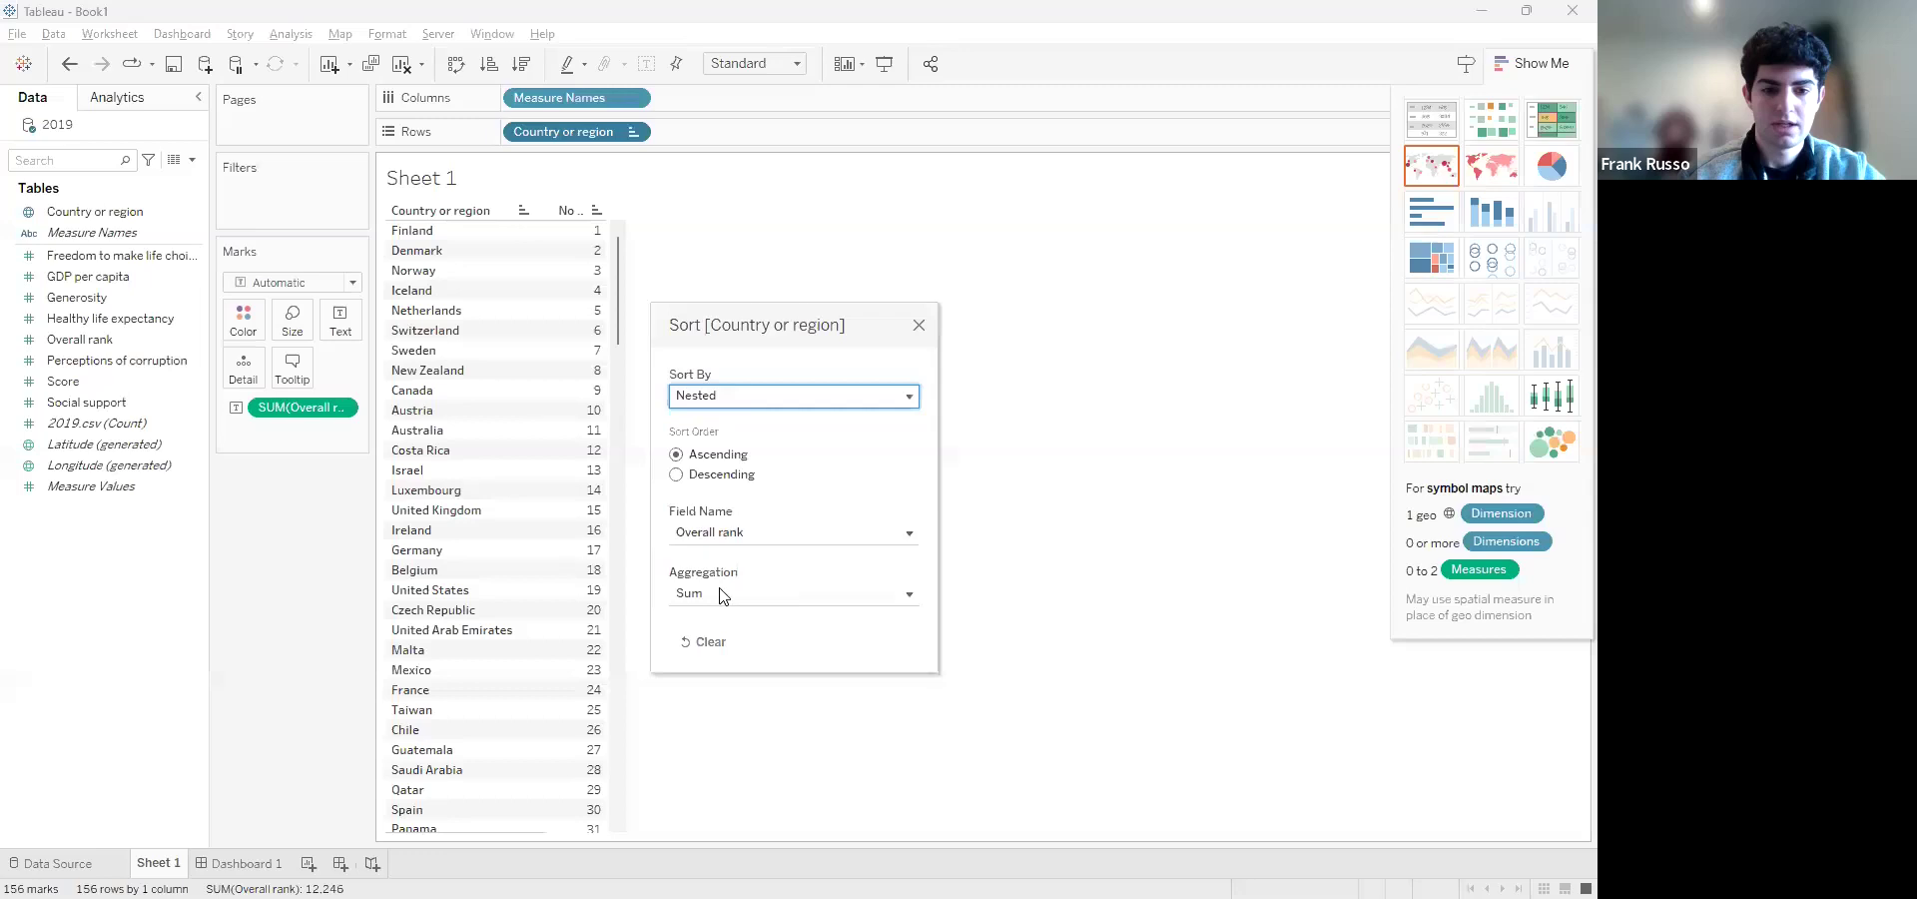
Try Average as the nested sort's aggregation, return it to Sum, and close the sort settings
click(910, 596)
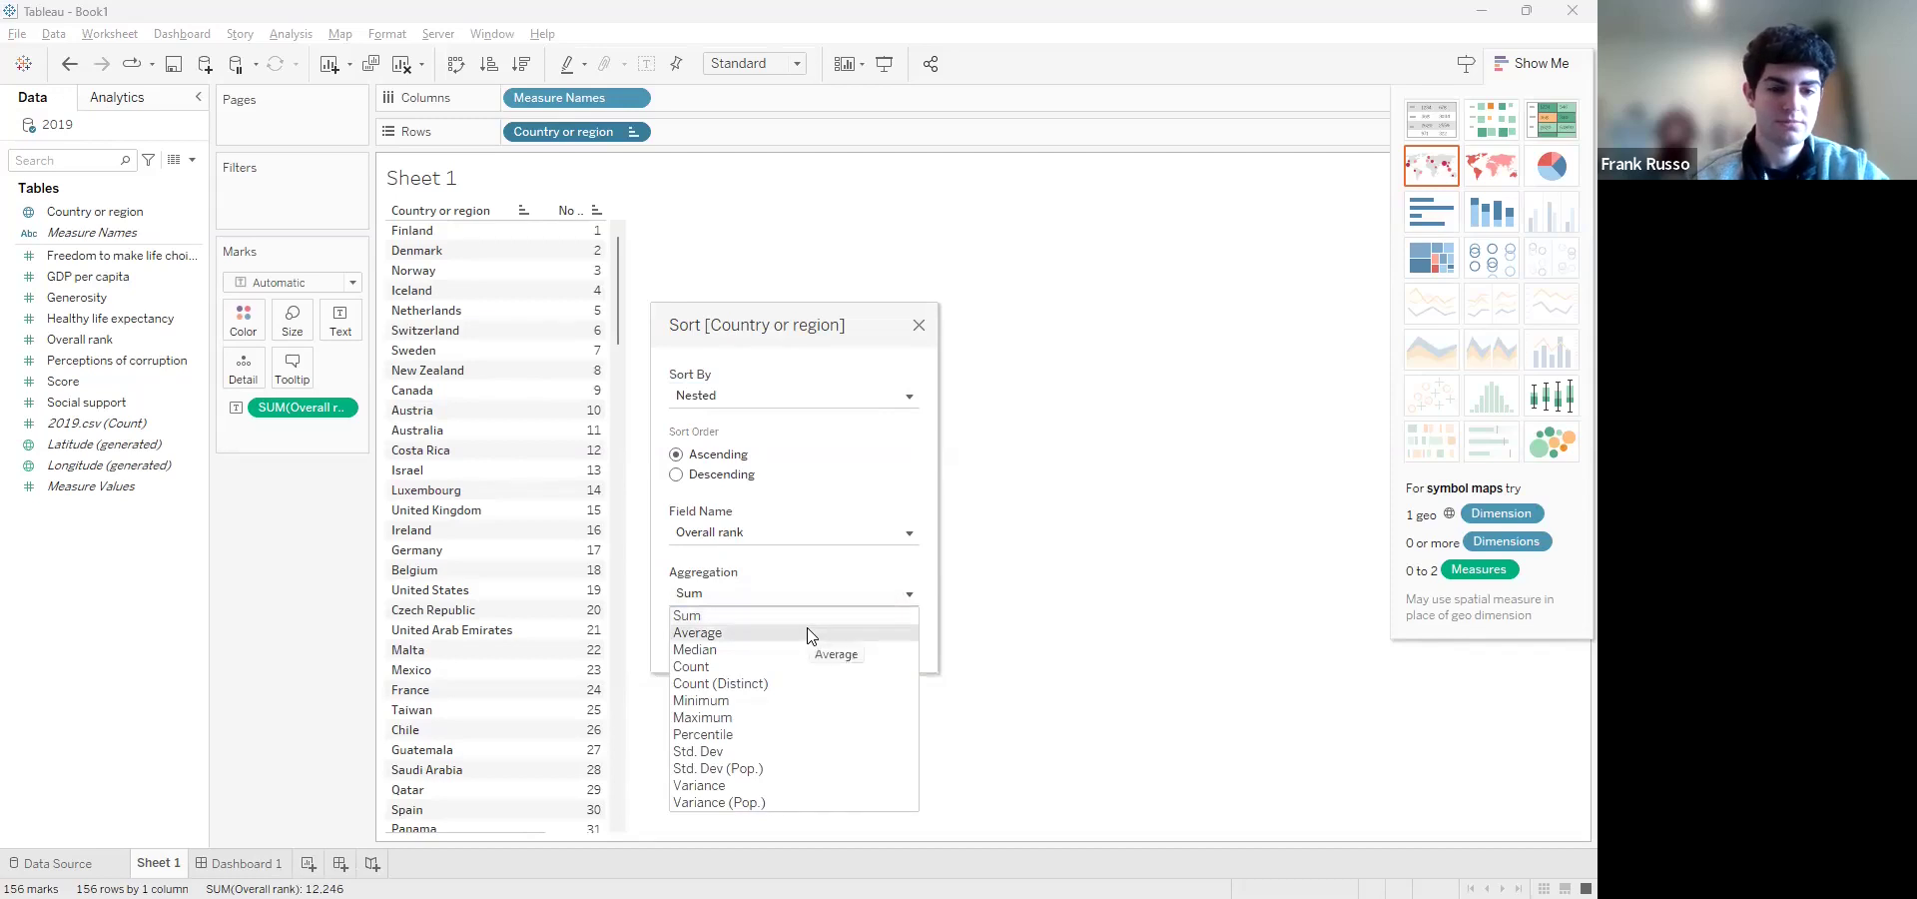
click(809, 634)
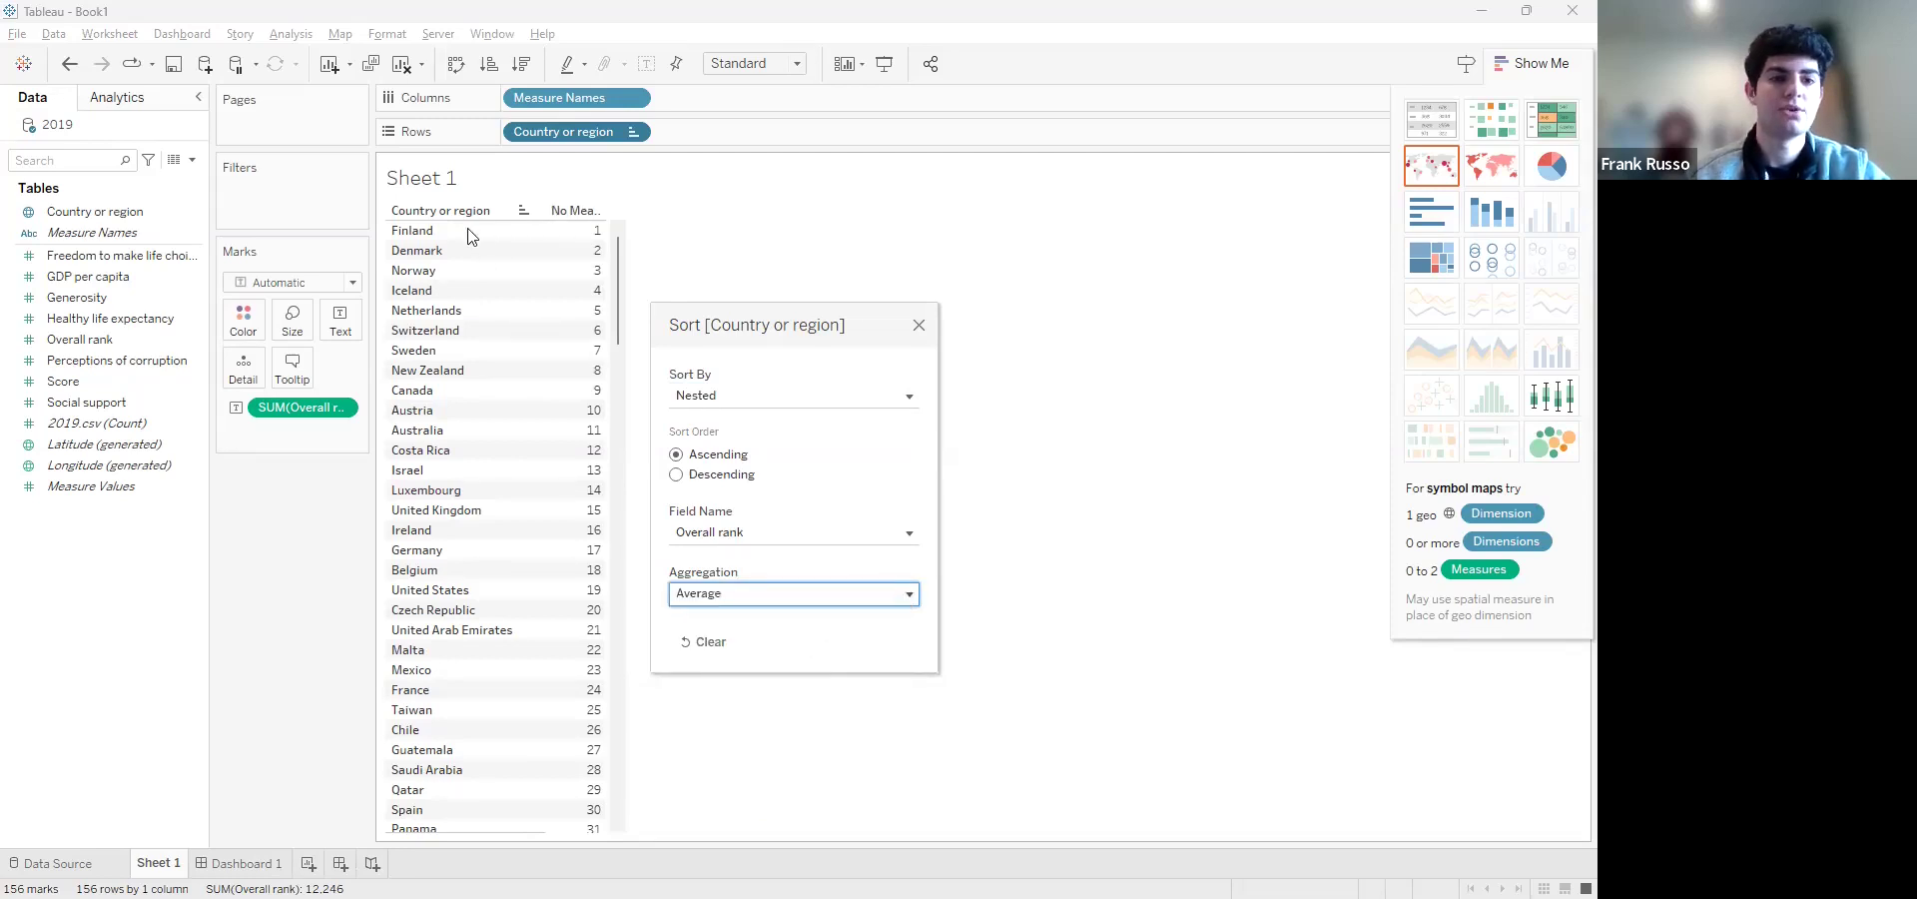
click(911, 597)
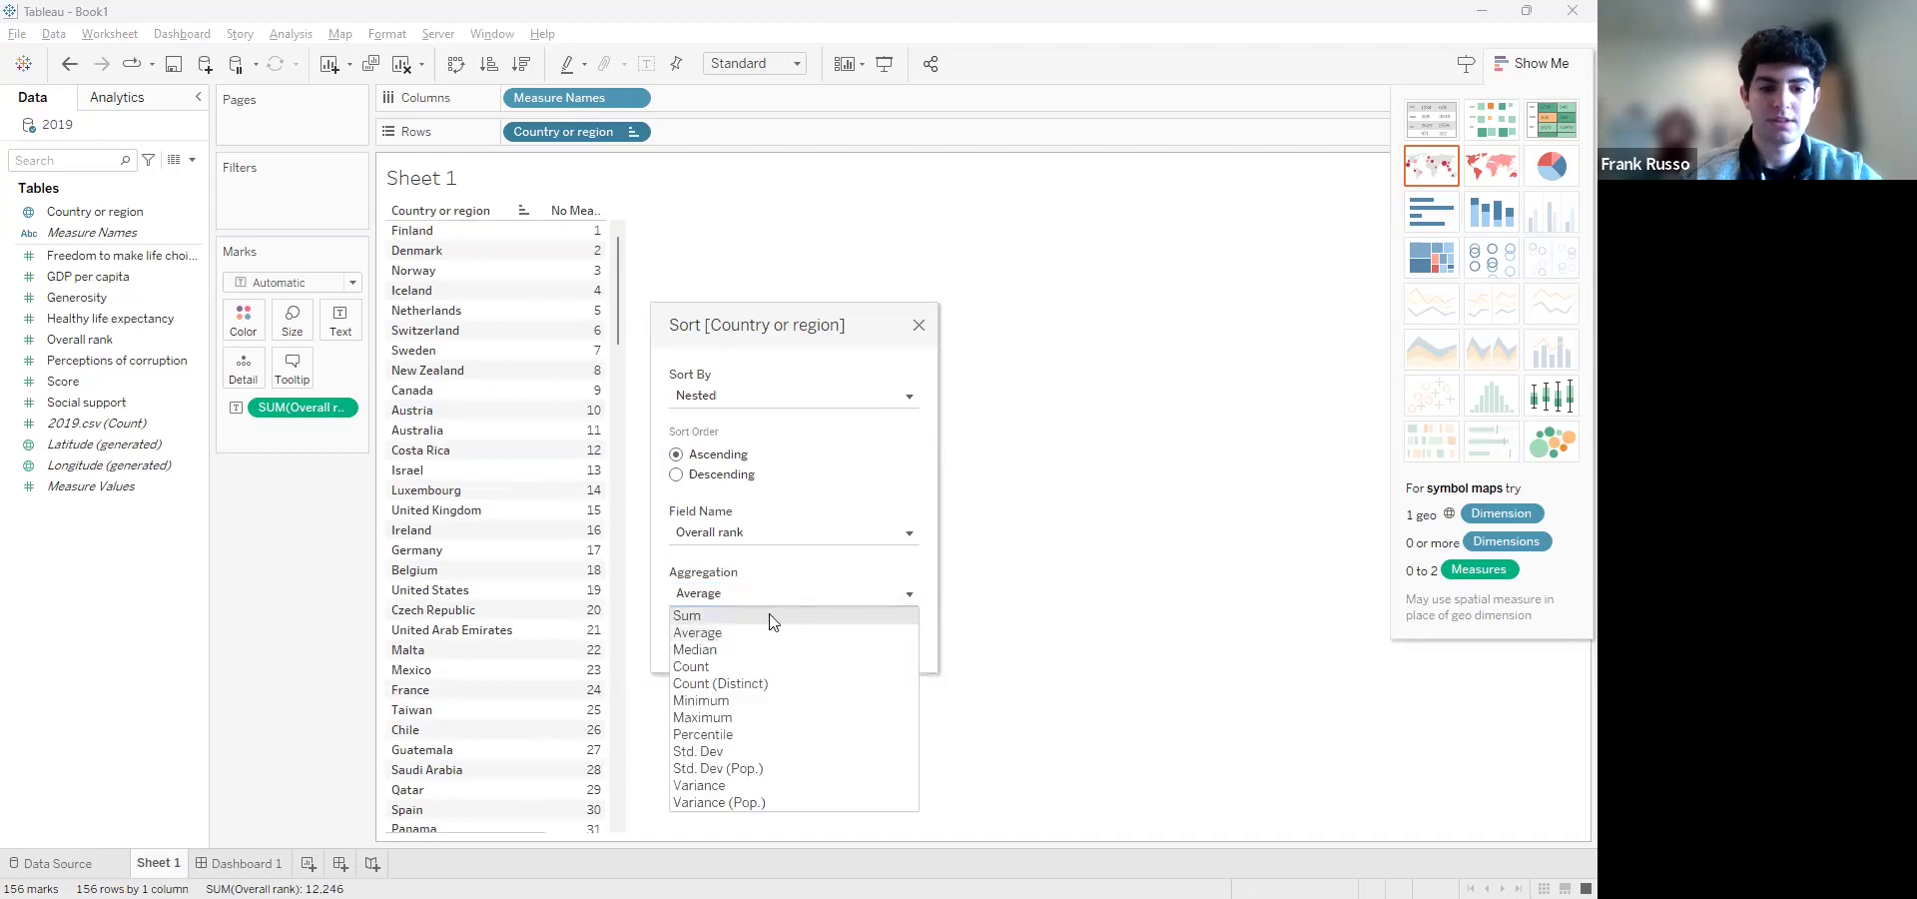
click(765, 617)
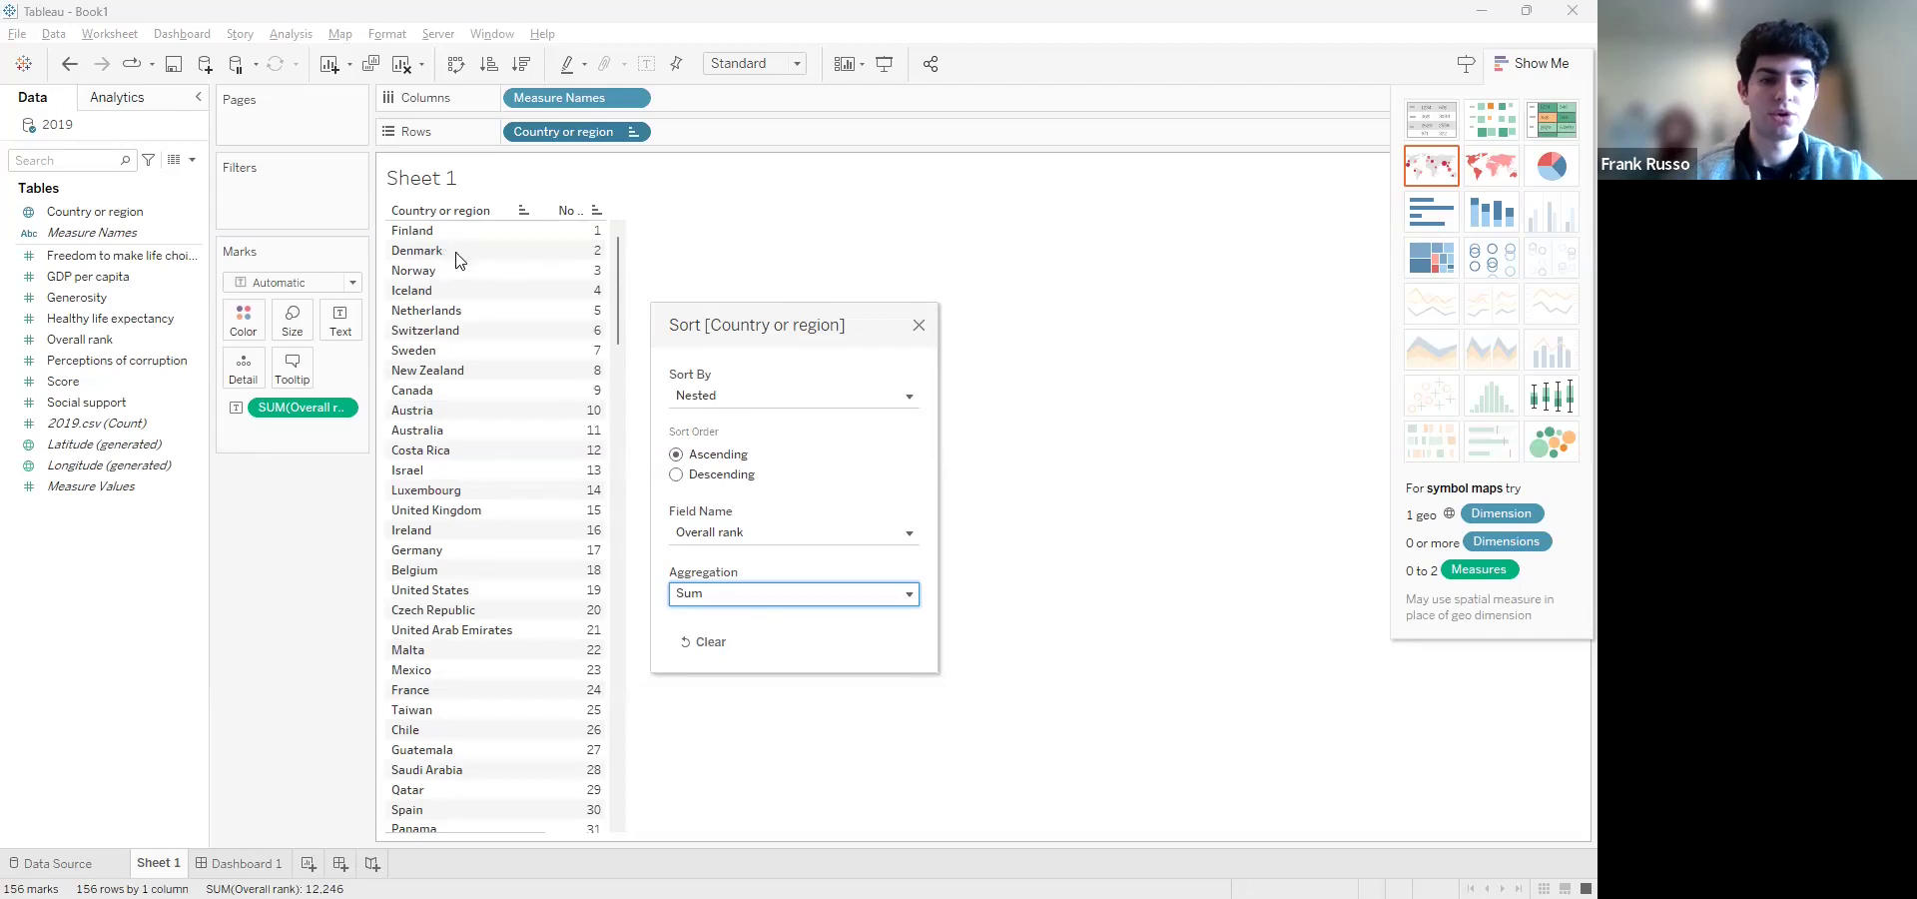
click(918, 324)
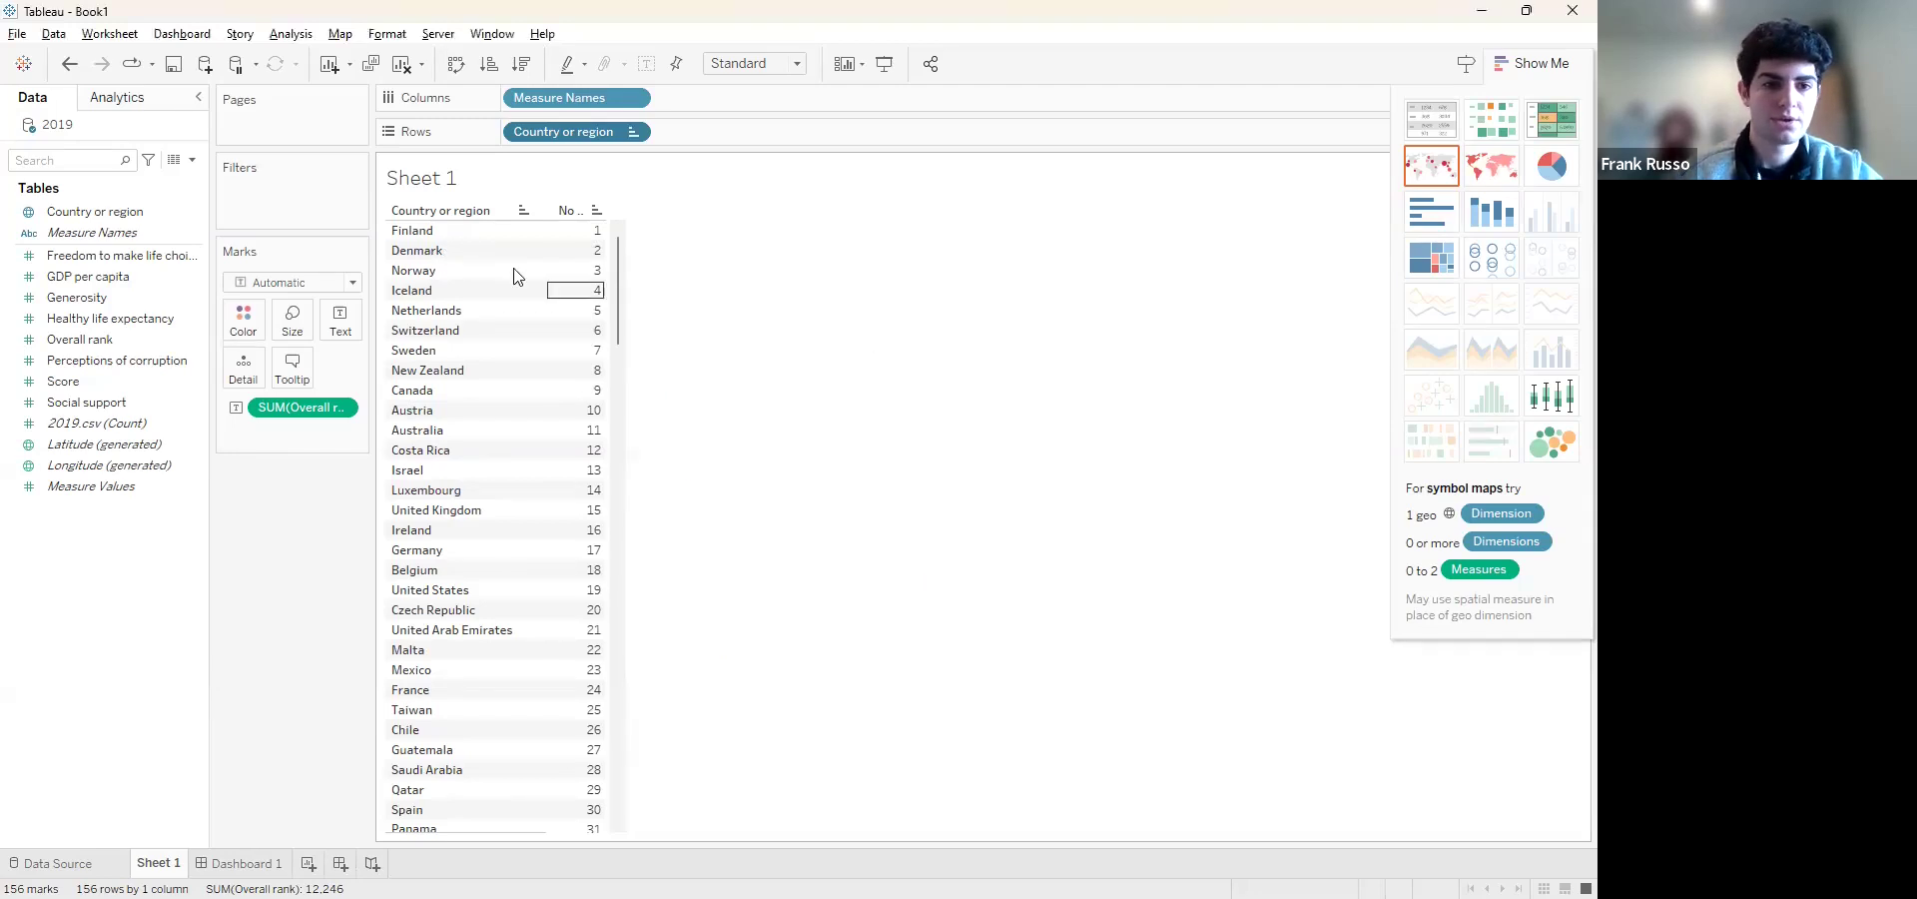
Show Overall rank by country as horizontal bars with Country or region sorted by nested Overall rank
click(1439, 221)
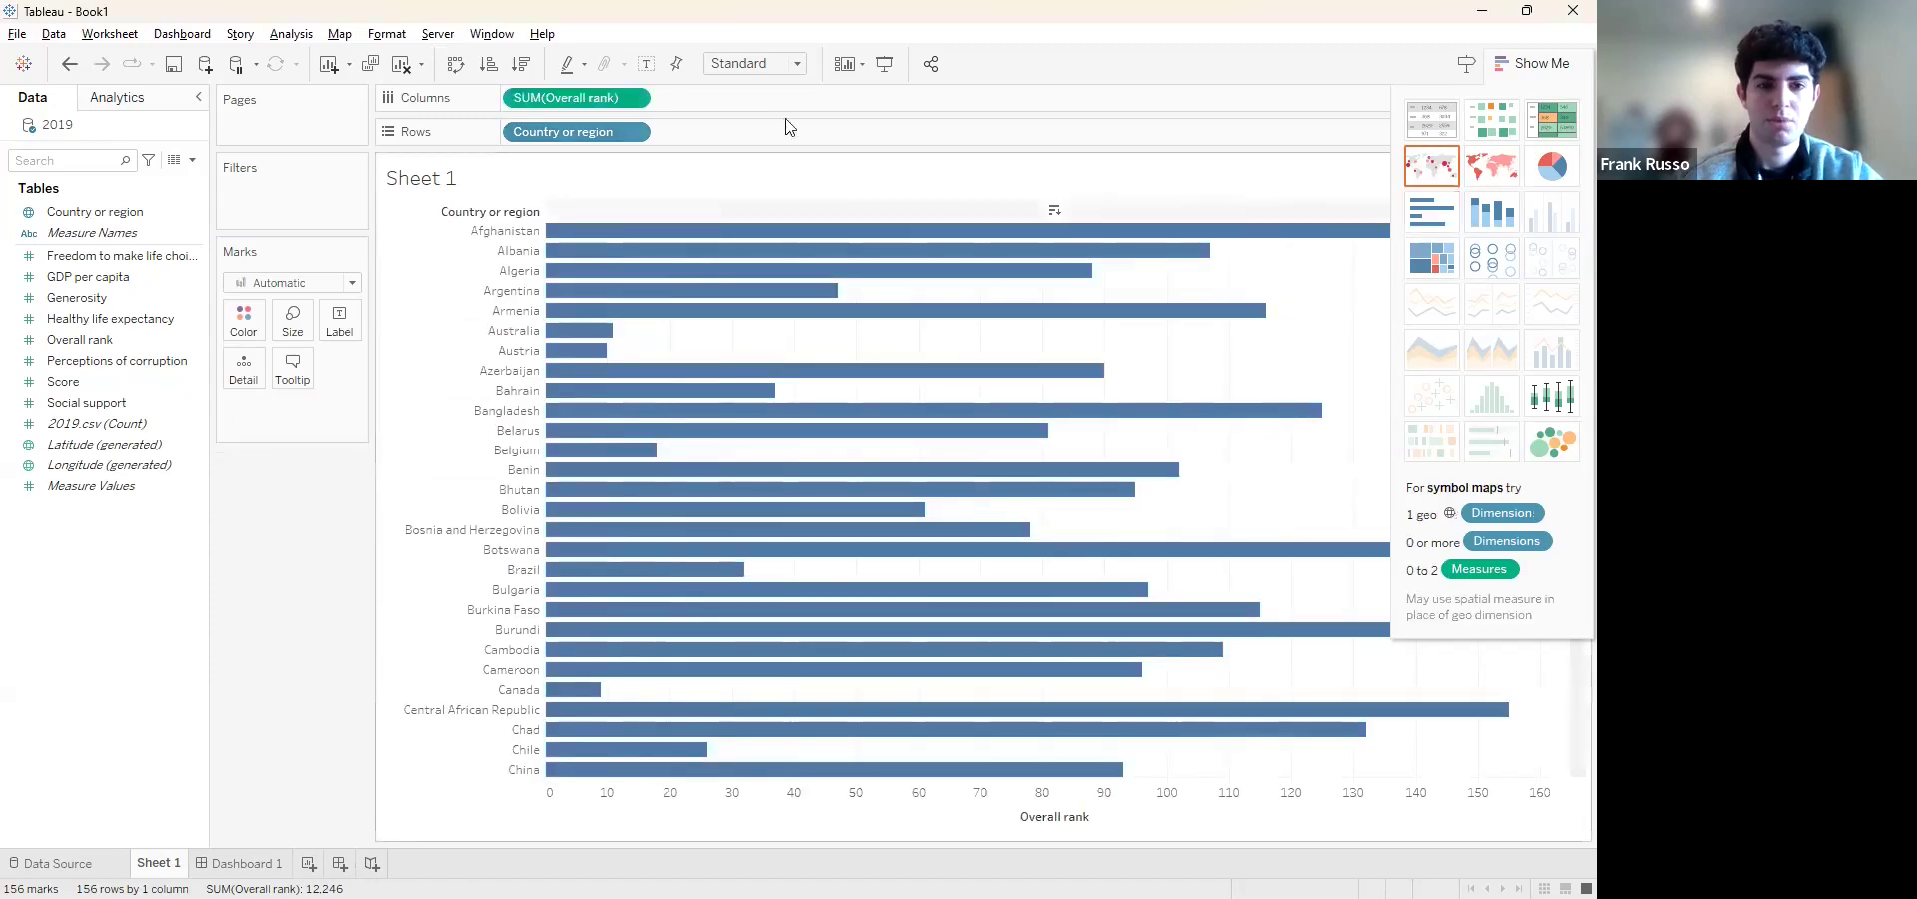
click(634, 130)
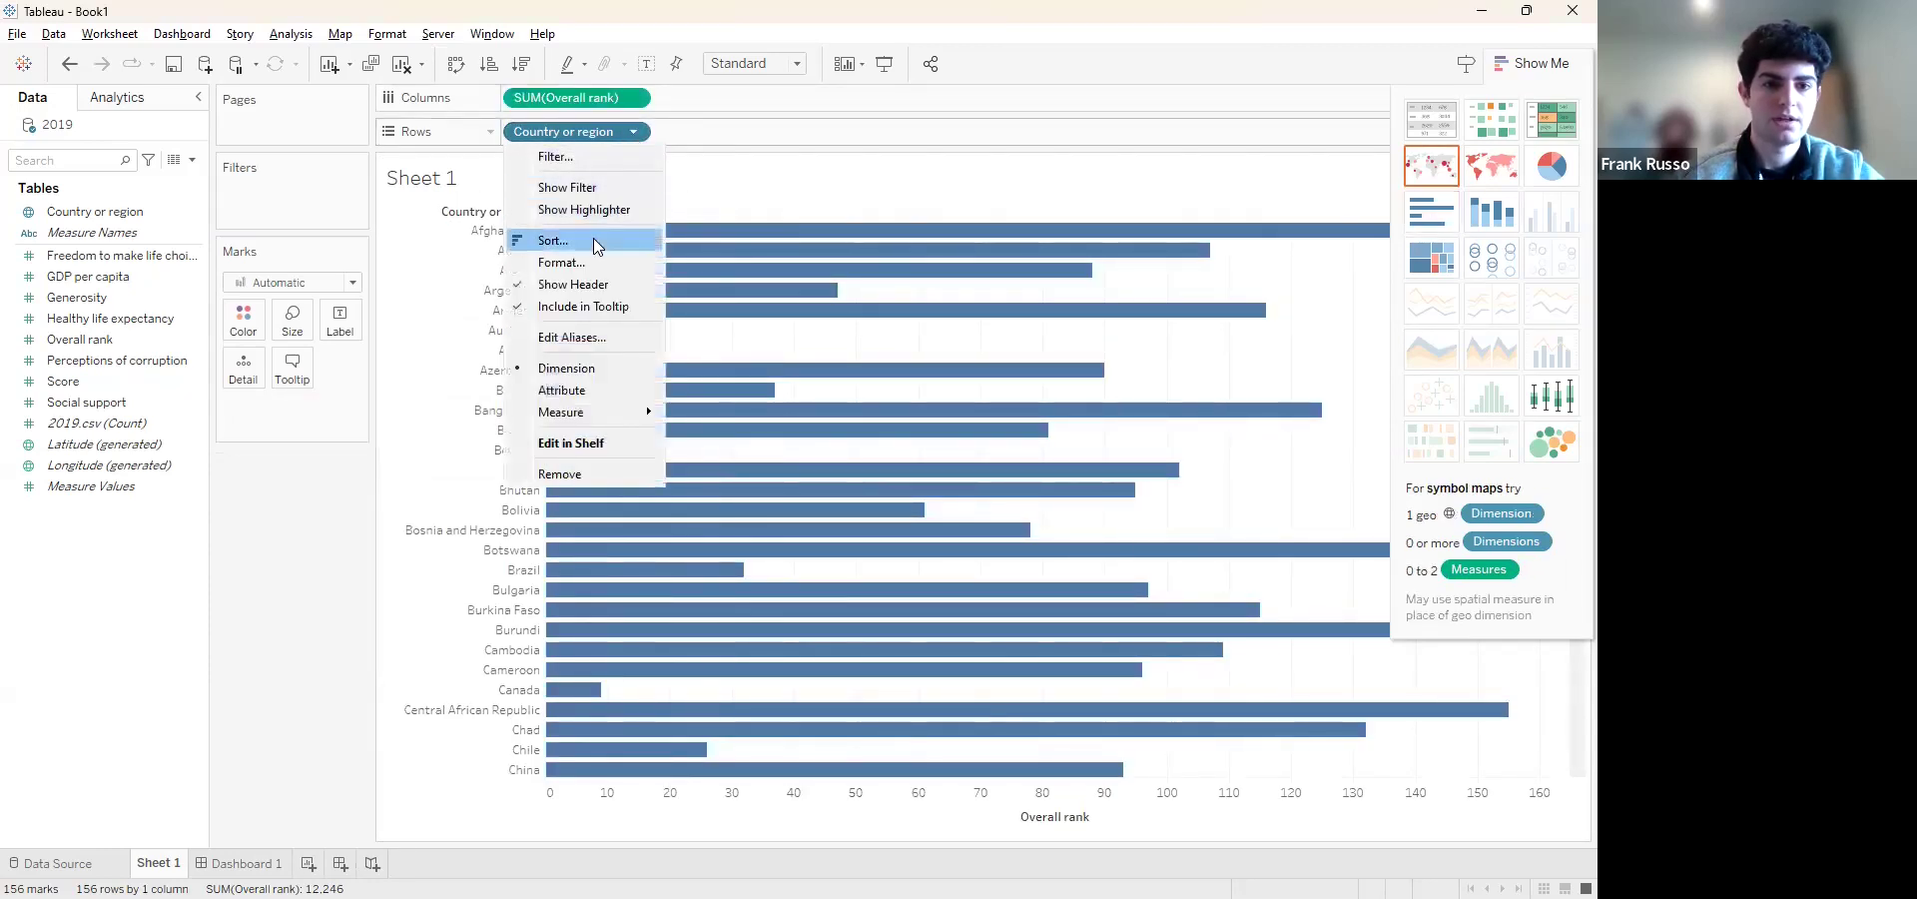
click(557, 240)
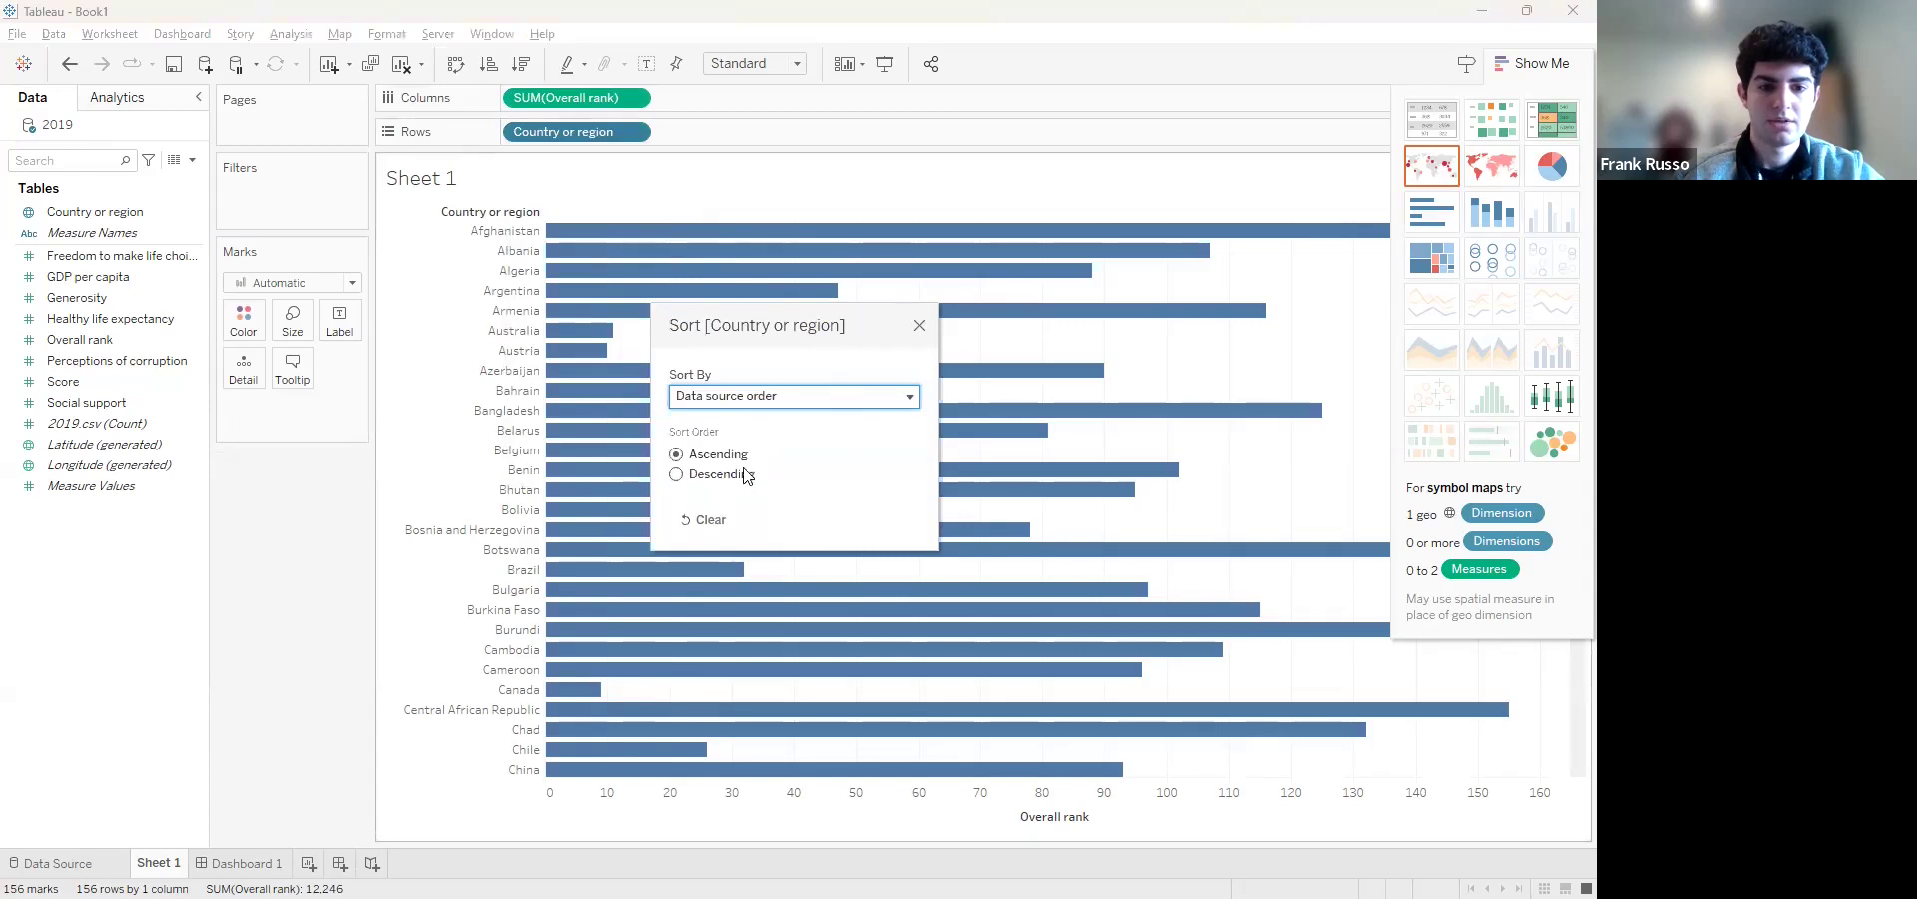
click(867, 401)
click(796, 487)
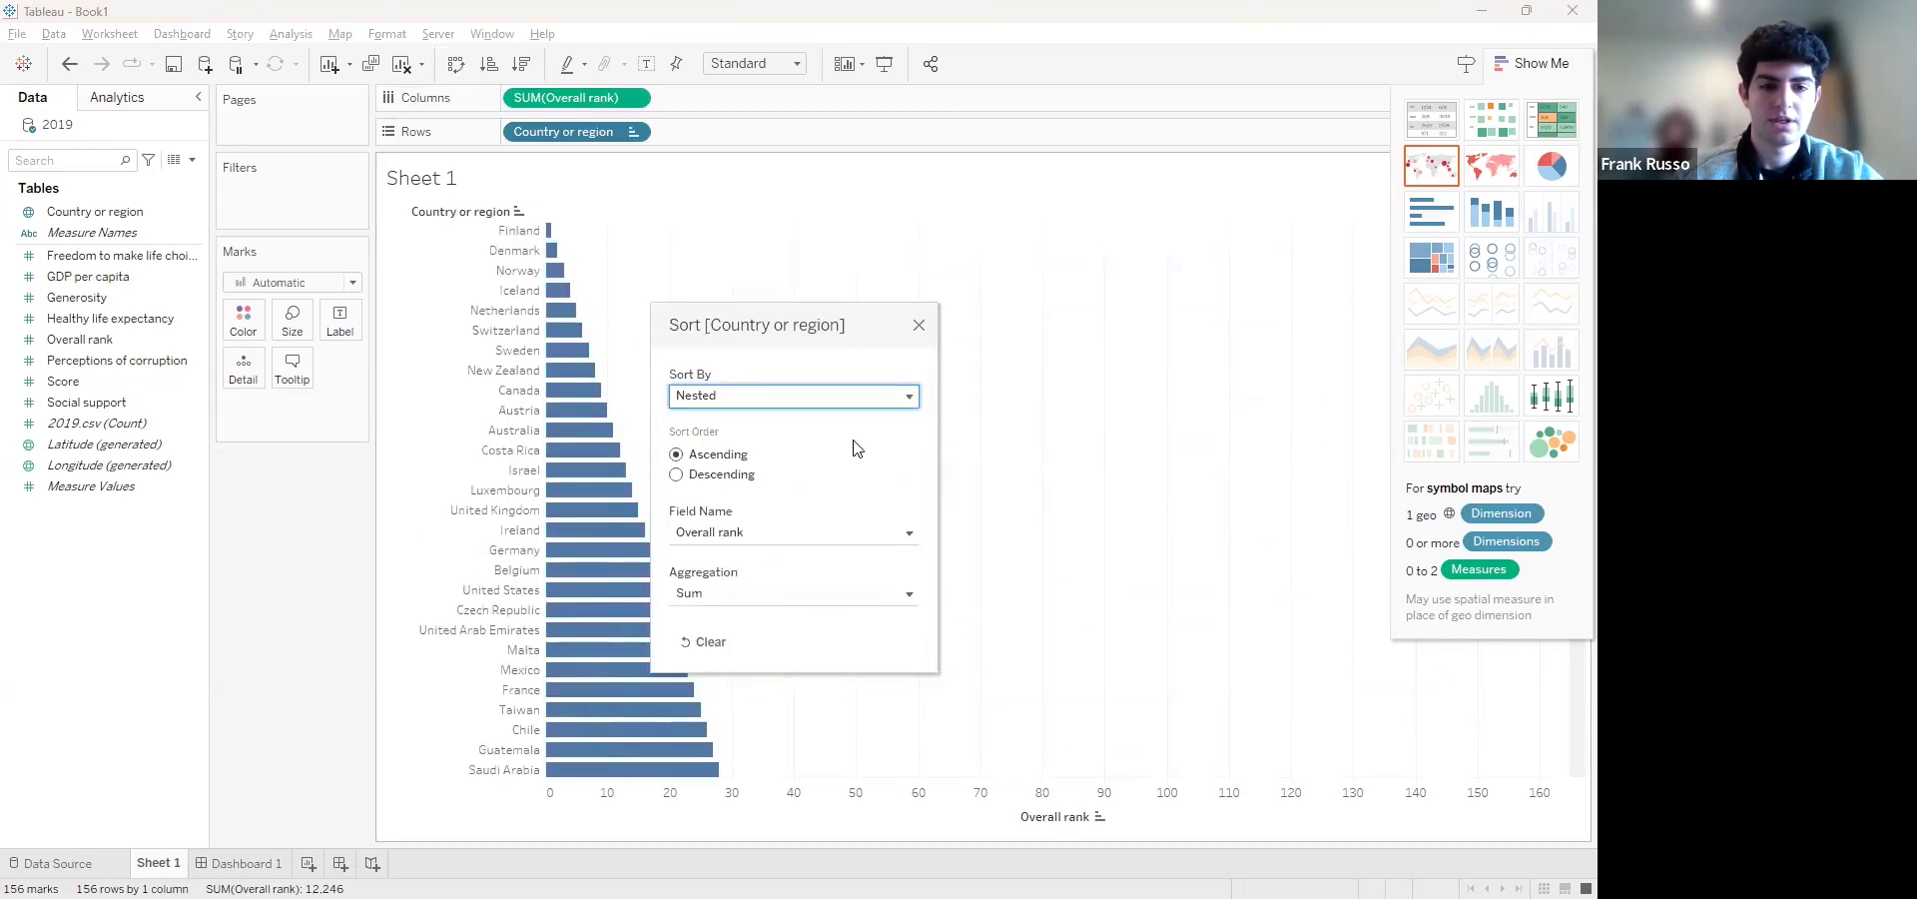
Compare the bars in descending and ascending order, ending on ascending, and close the sort settings
click(676, 476)
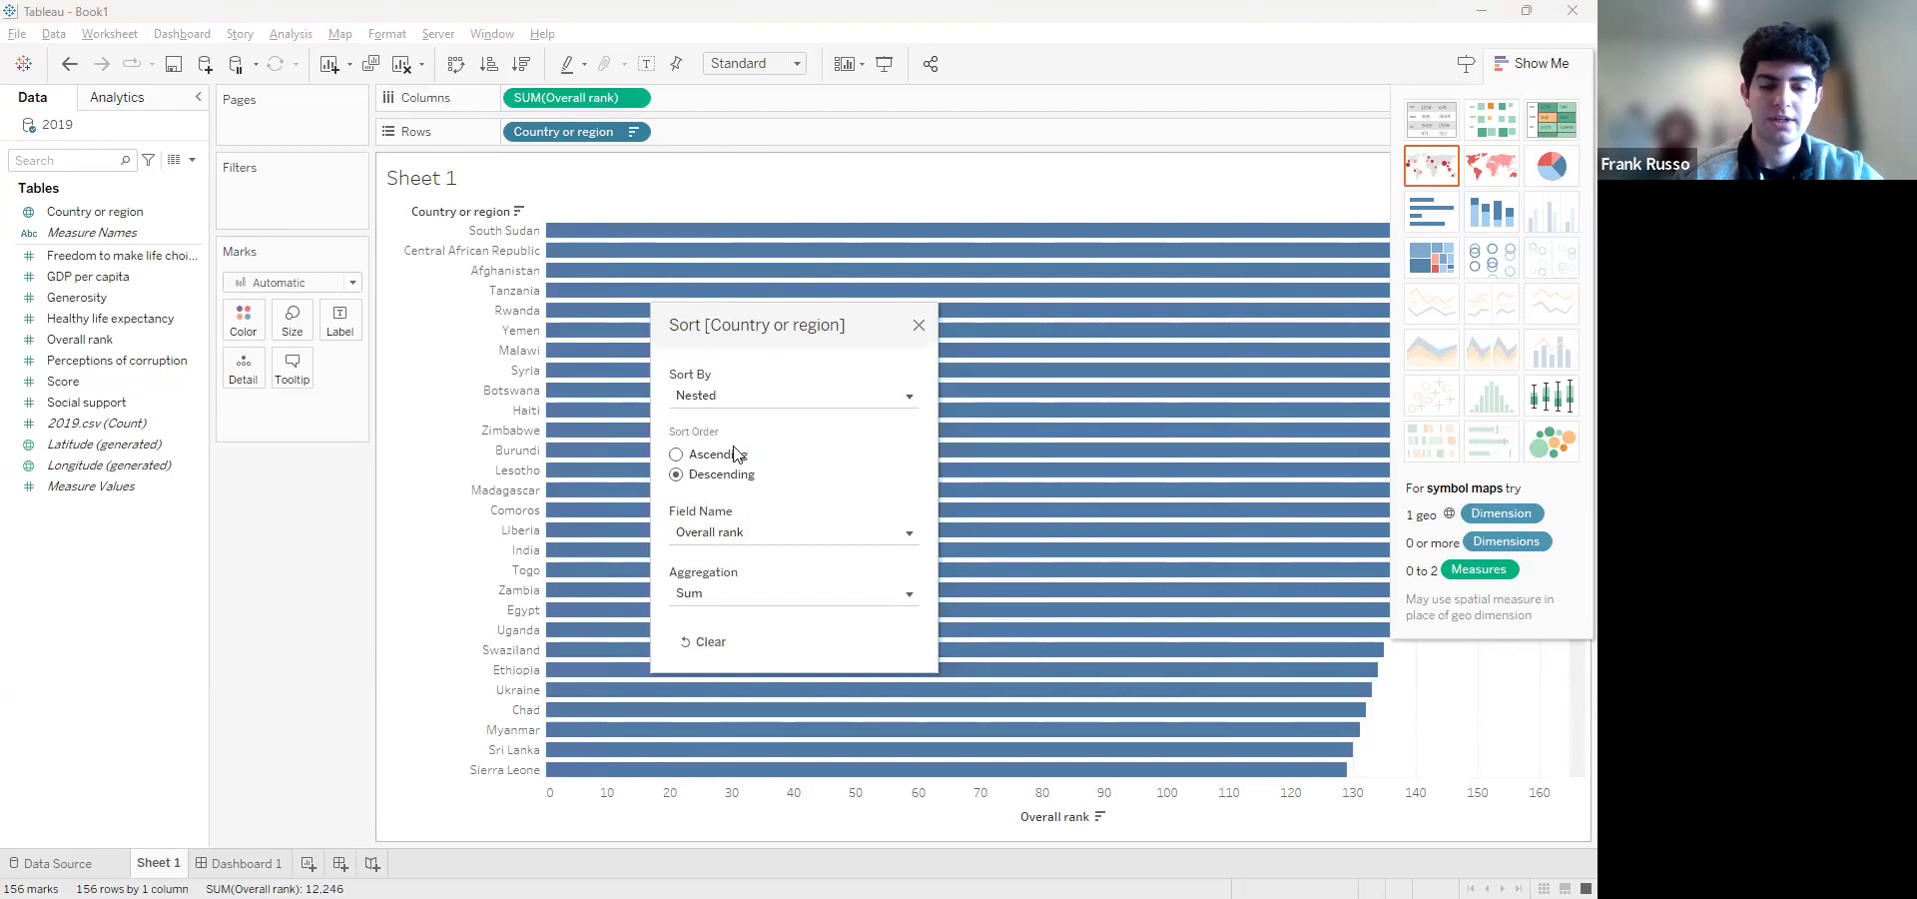
click(676, 456)
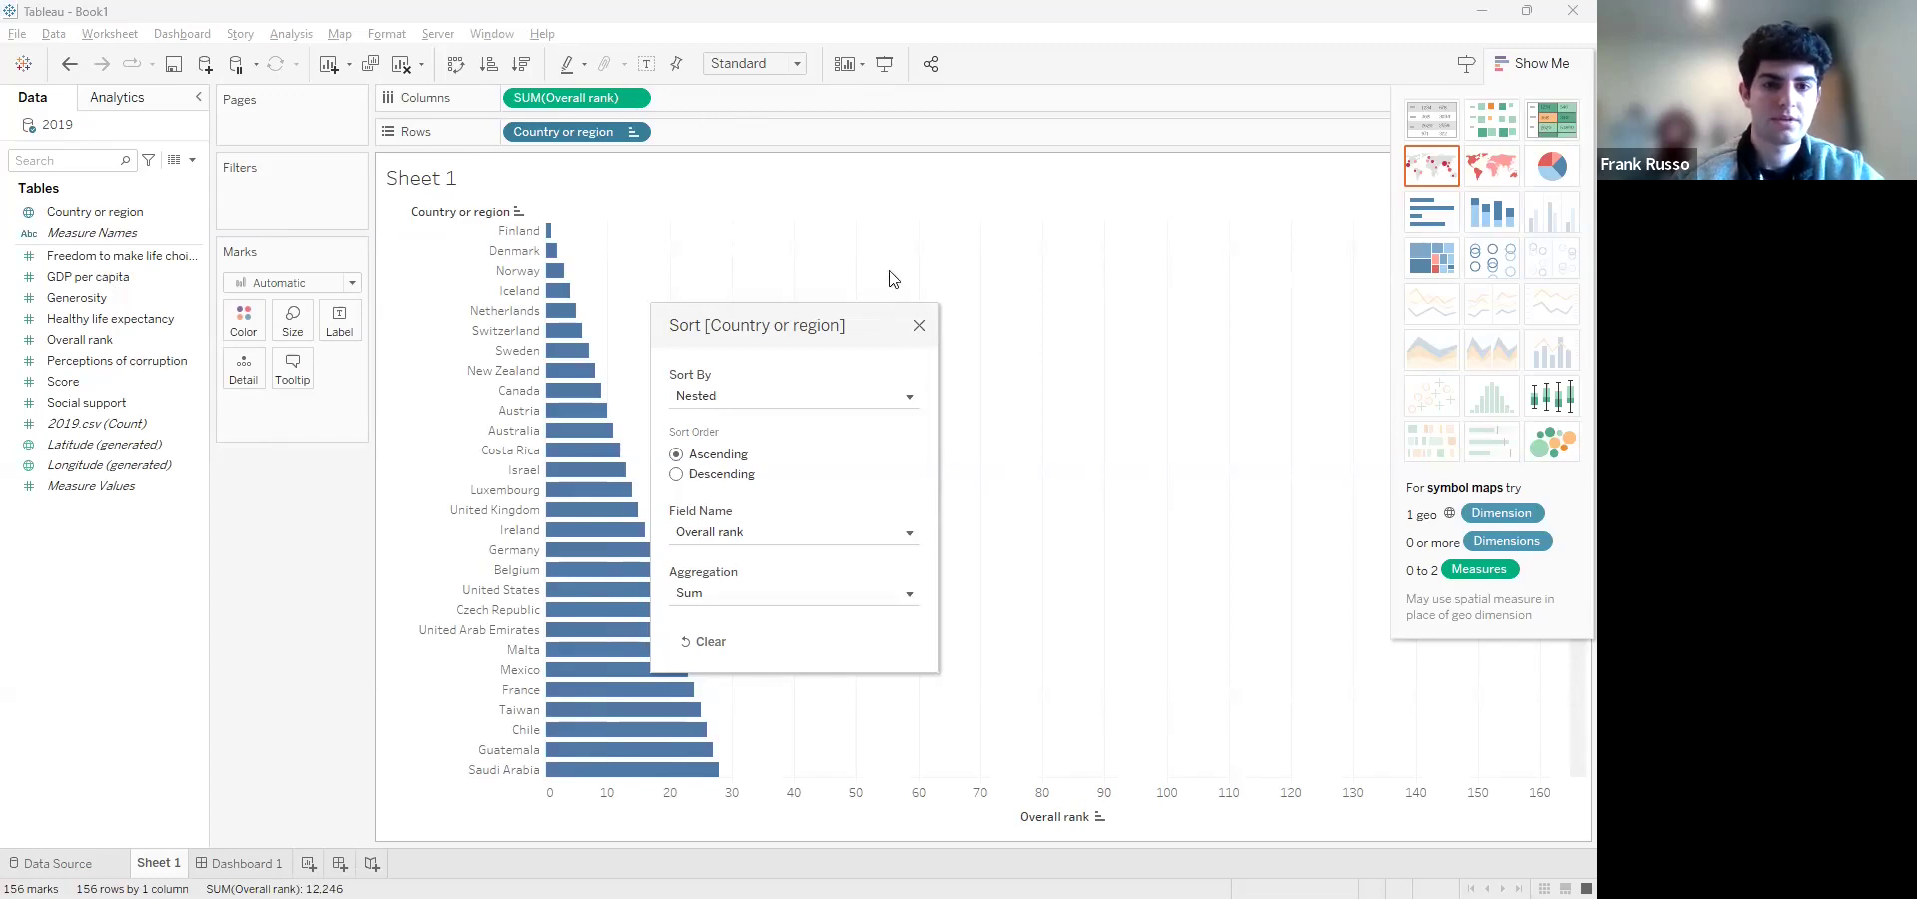
click(918, 325)
Replace Overall rank with GDP per capita in Columns and show it by country as a heat map
drag(624, 102, 571, 98)
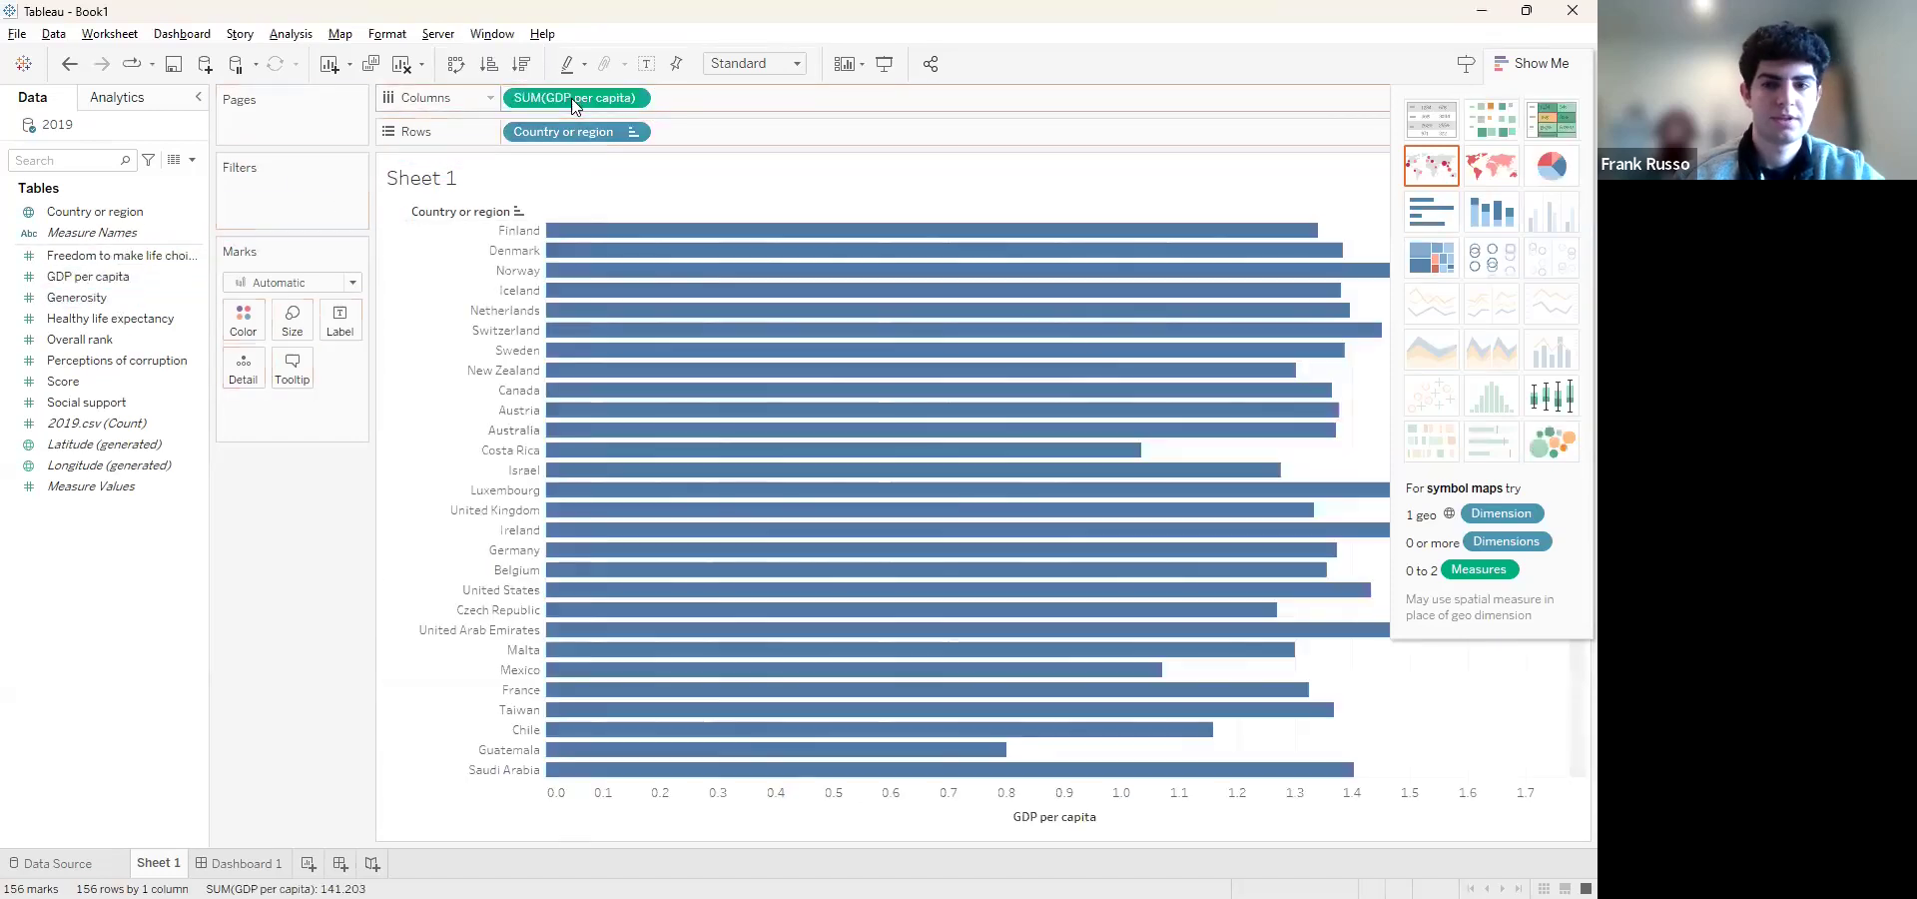
click(1507, 125)
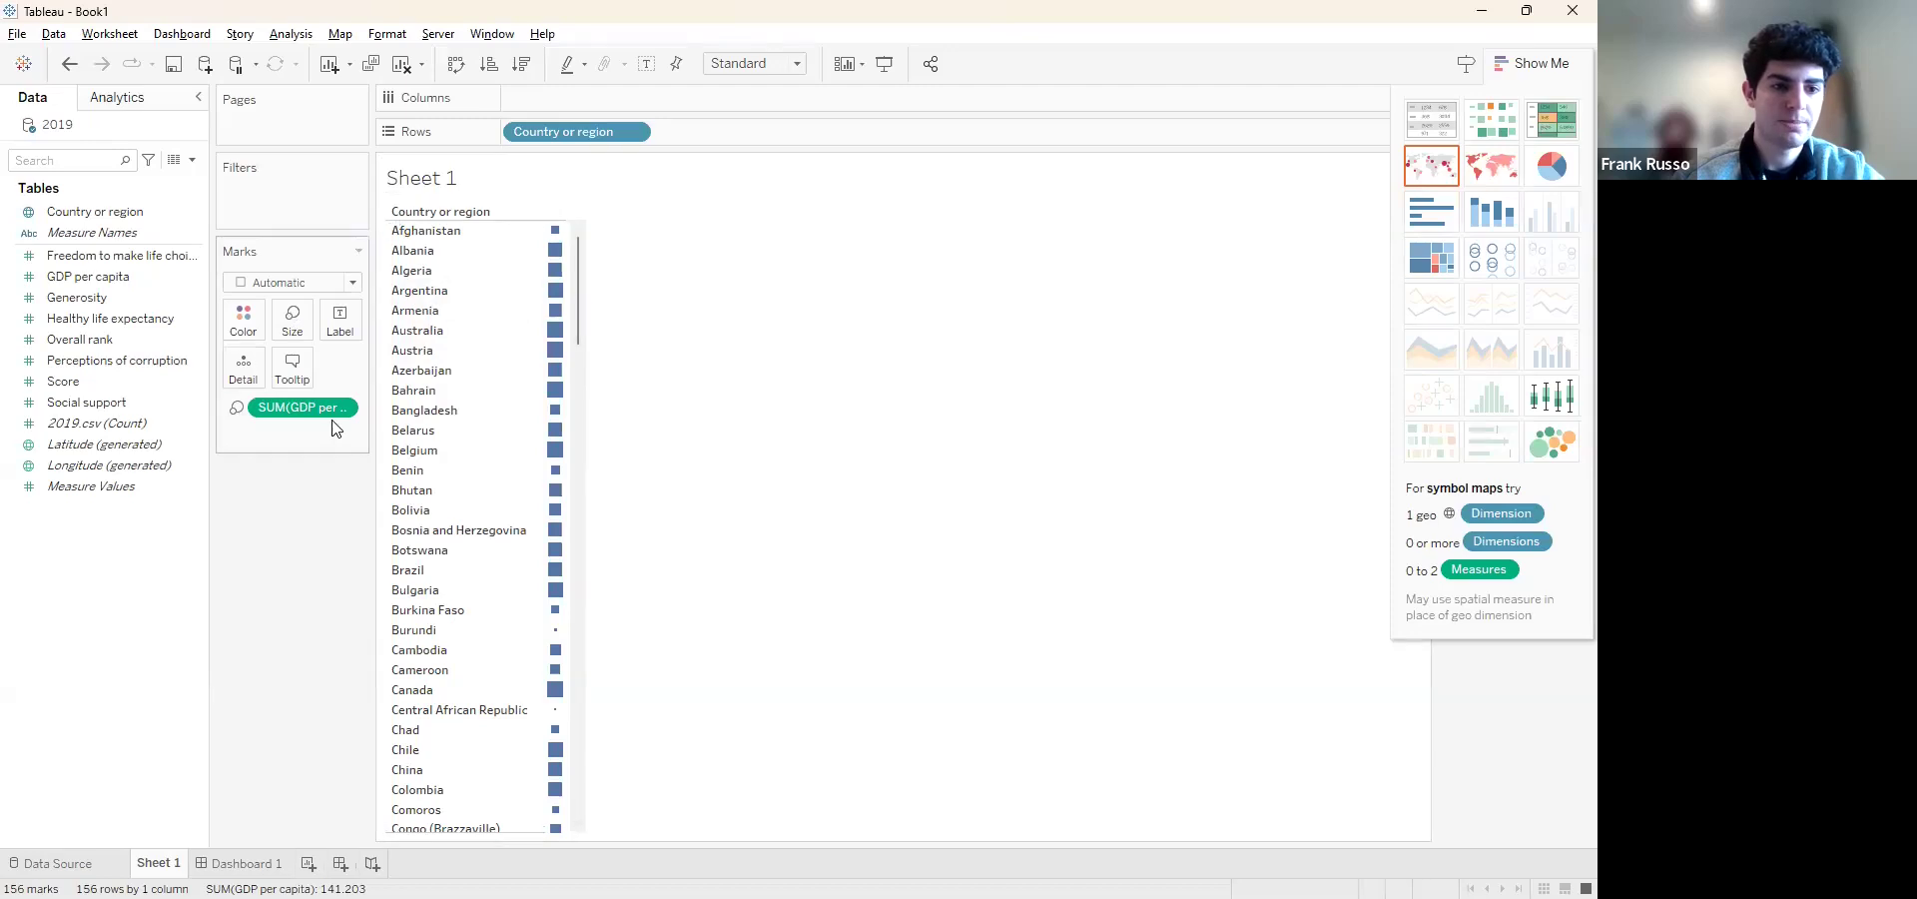
mouse_move(556, 232)
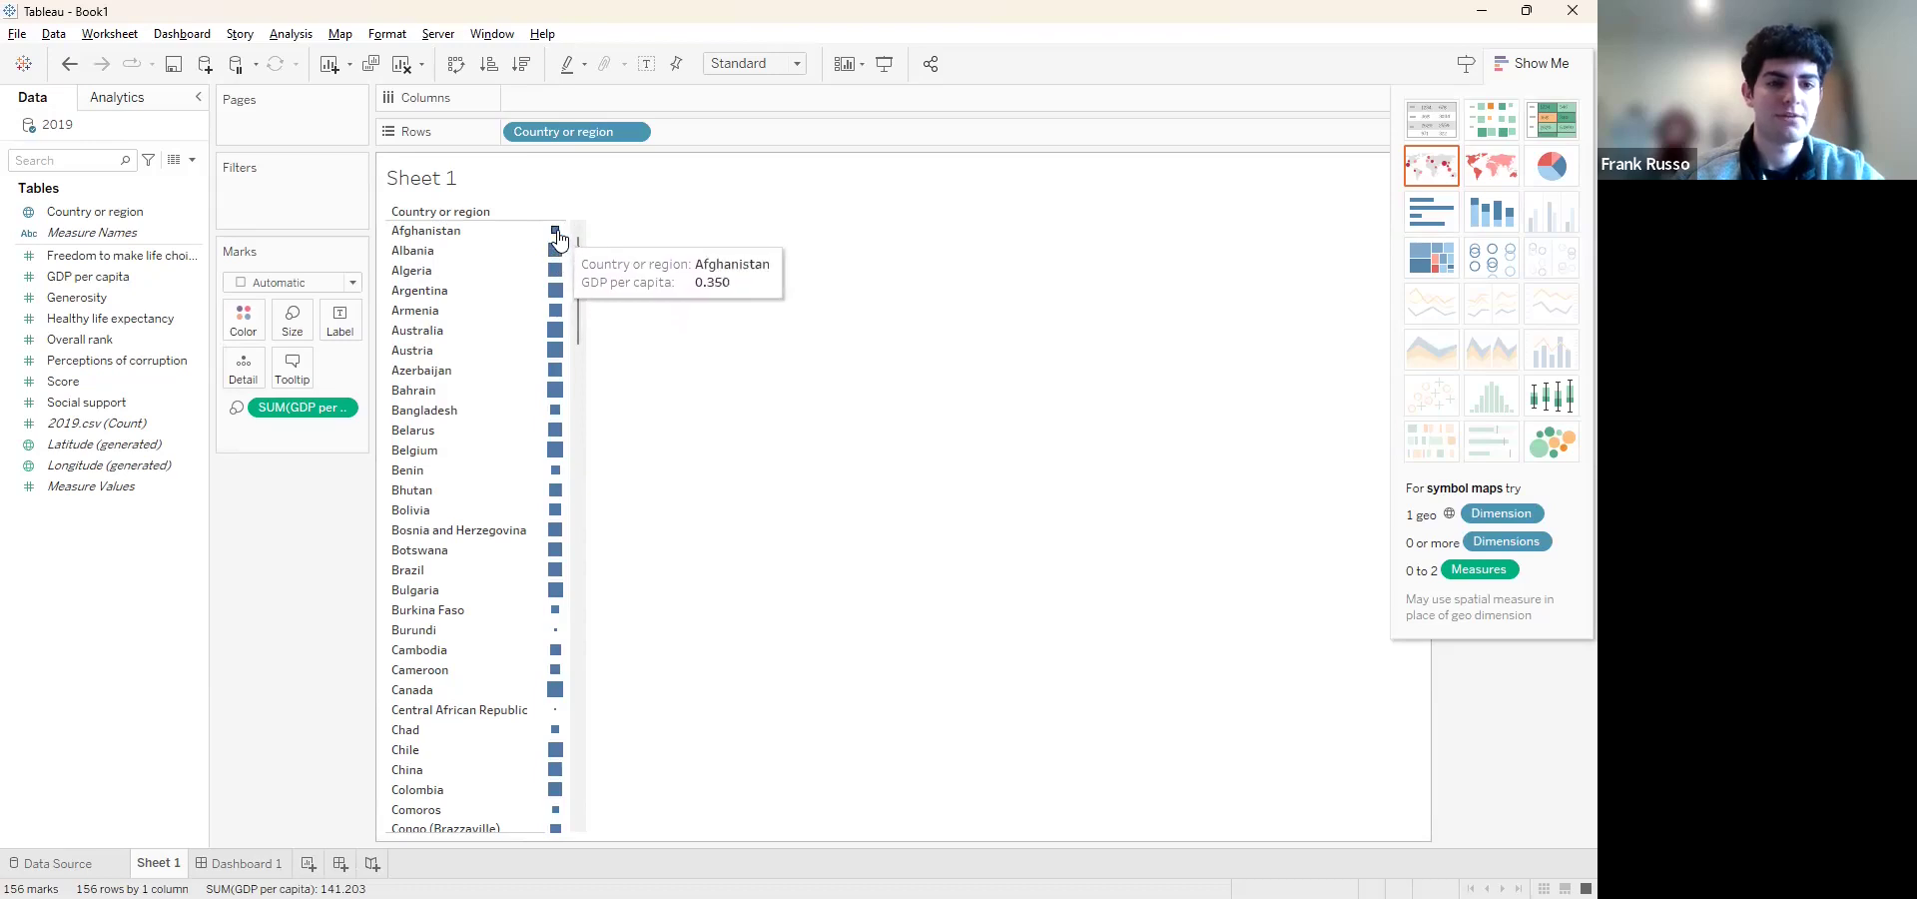
Add Generosity to the heat map alongside GDP per capita and inspect the values of individual countries
click(105, 299)
drag(106, 299, 590, 92)
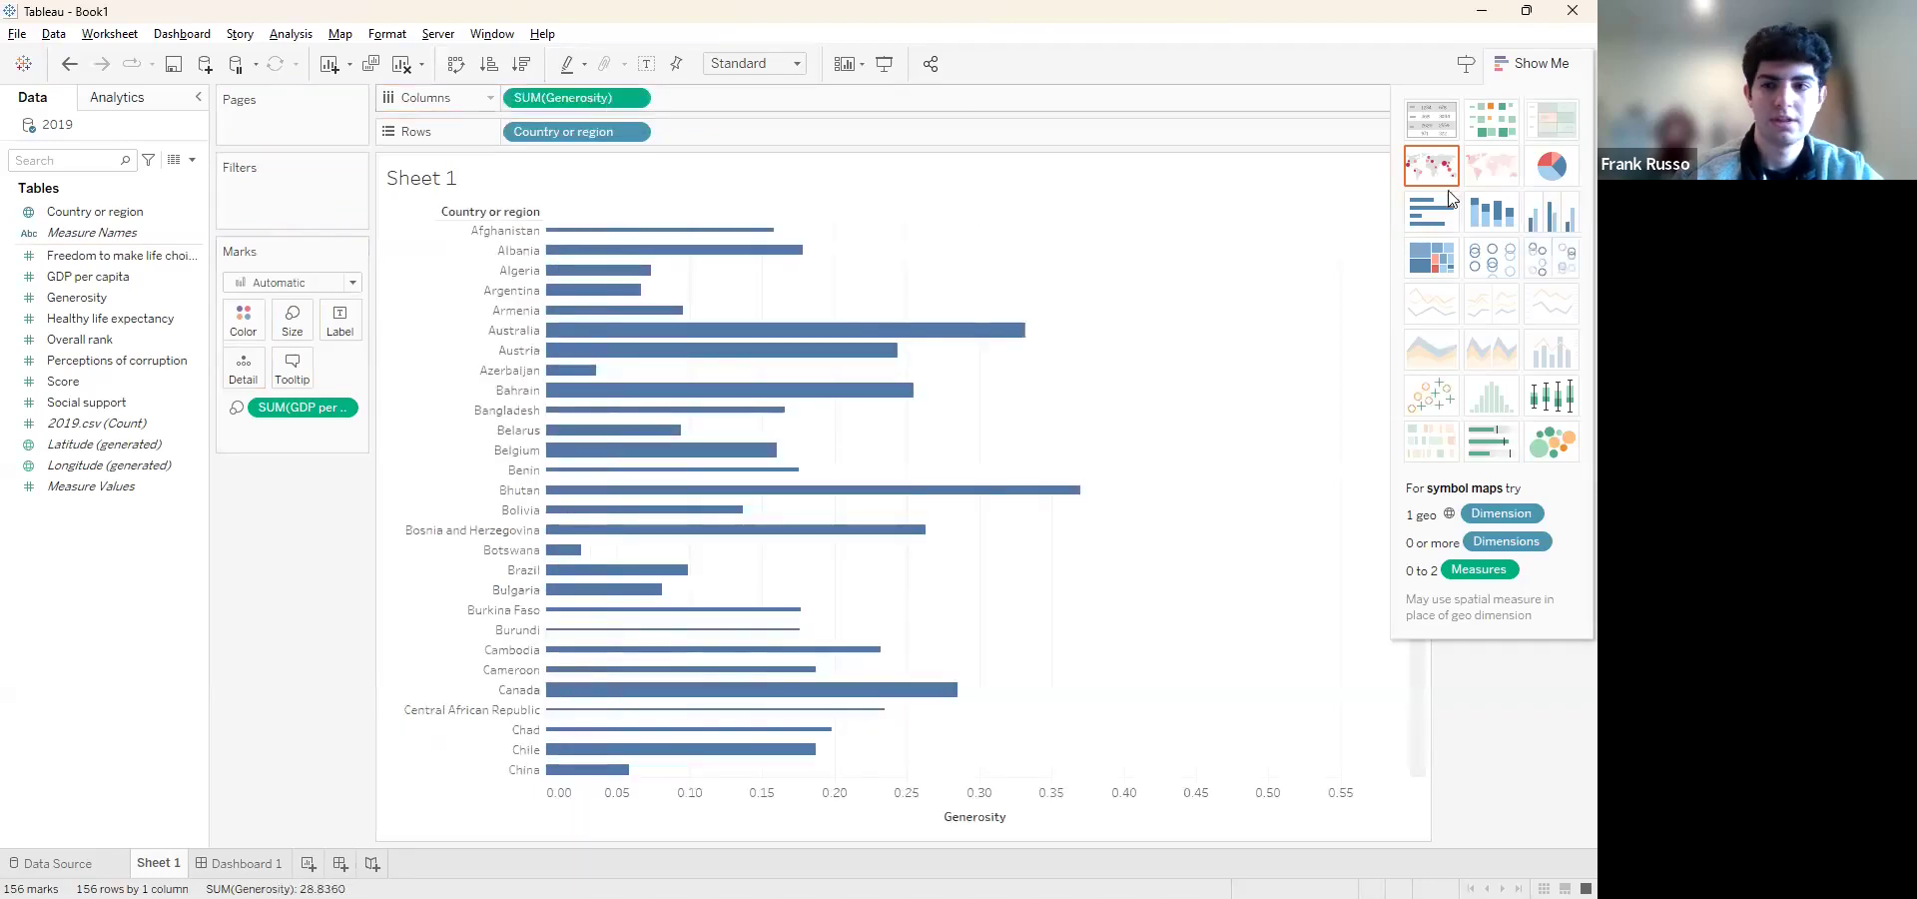
click(1495, 118)
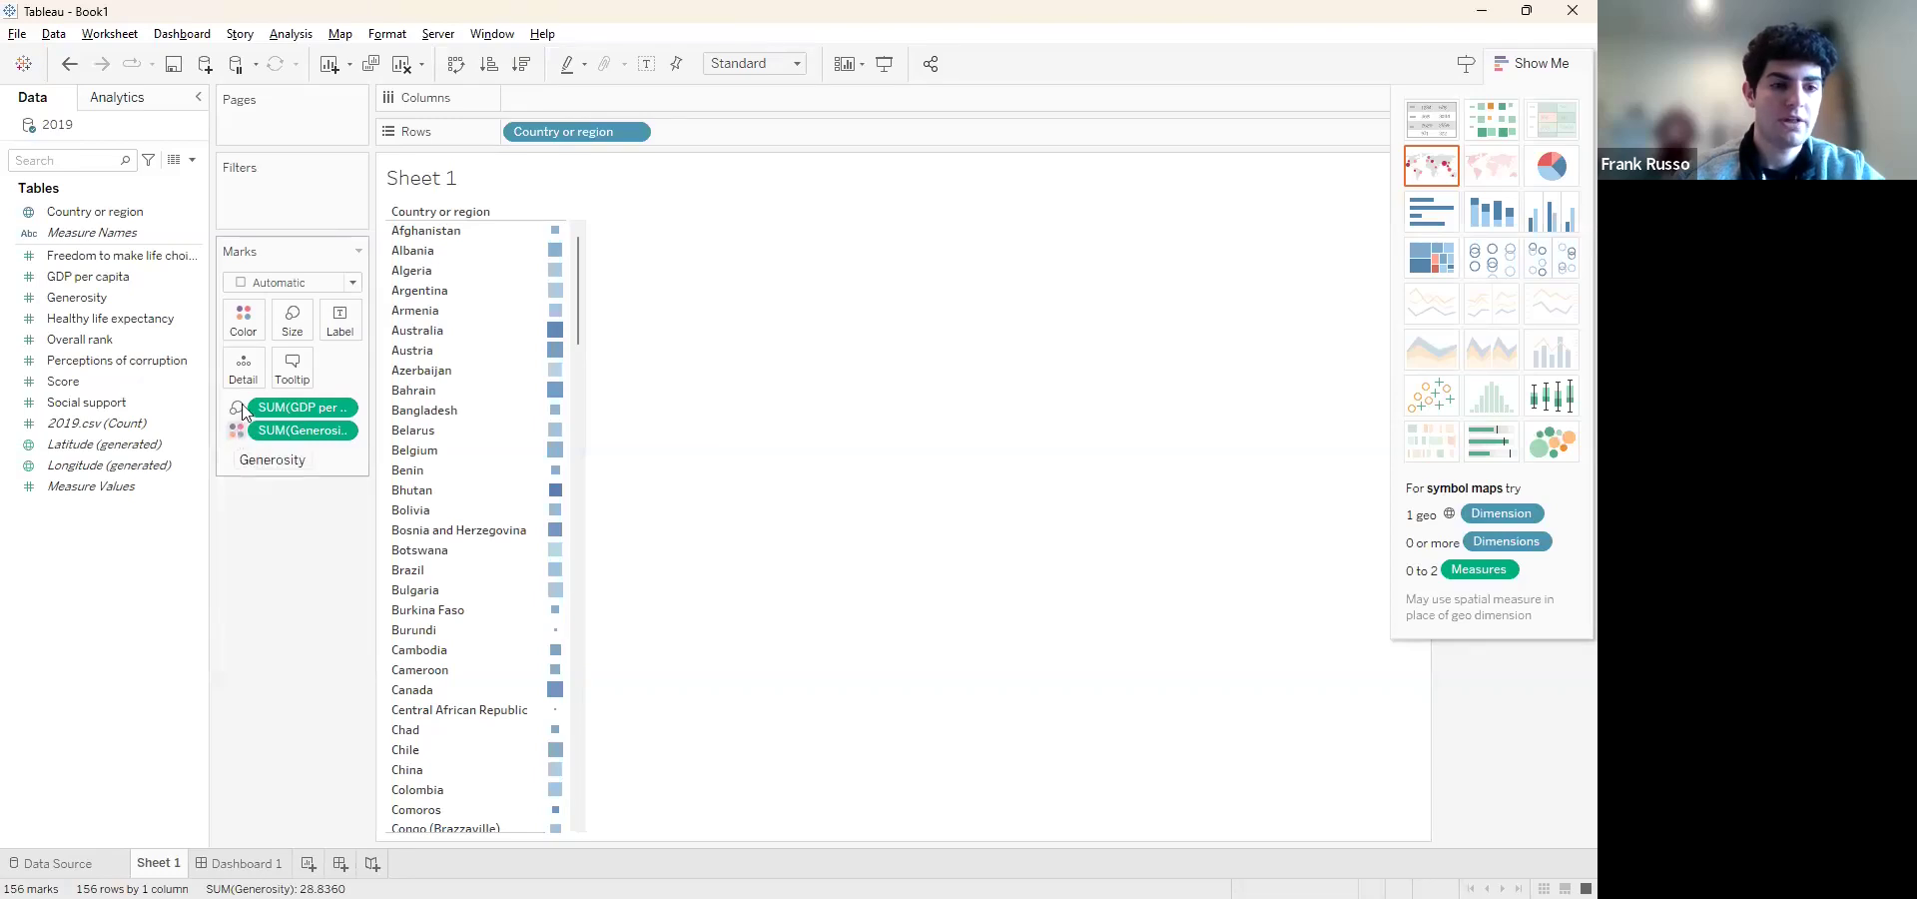
mouse_move(556, 237)
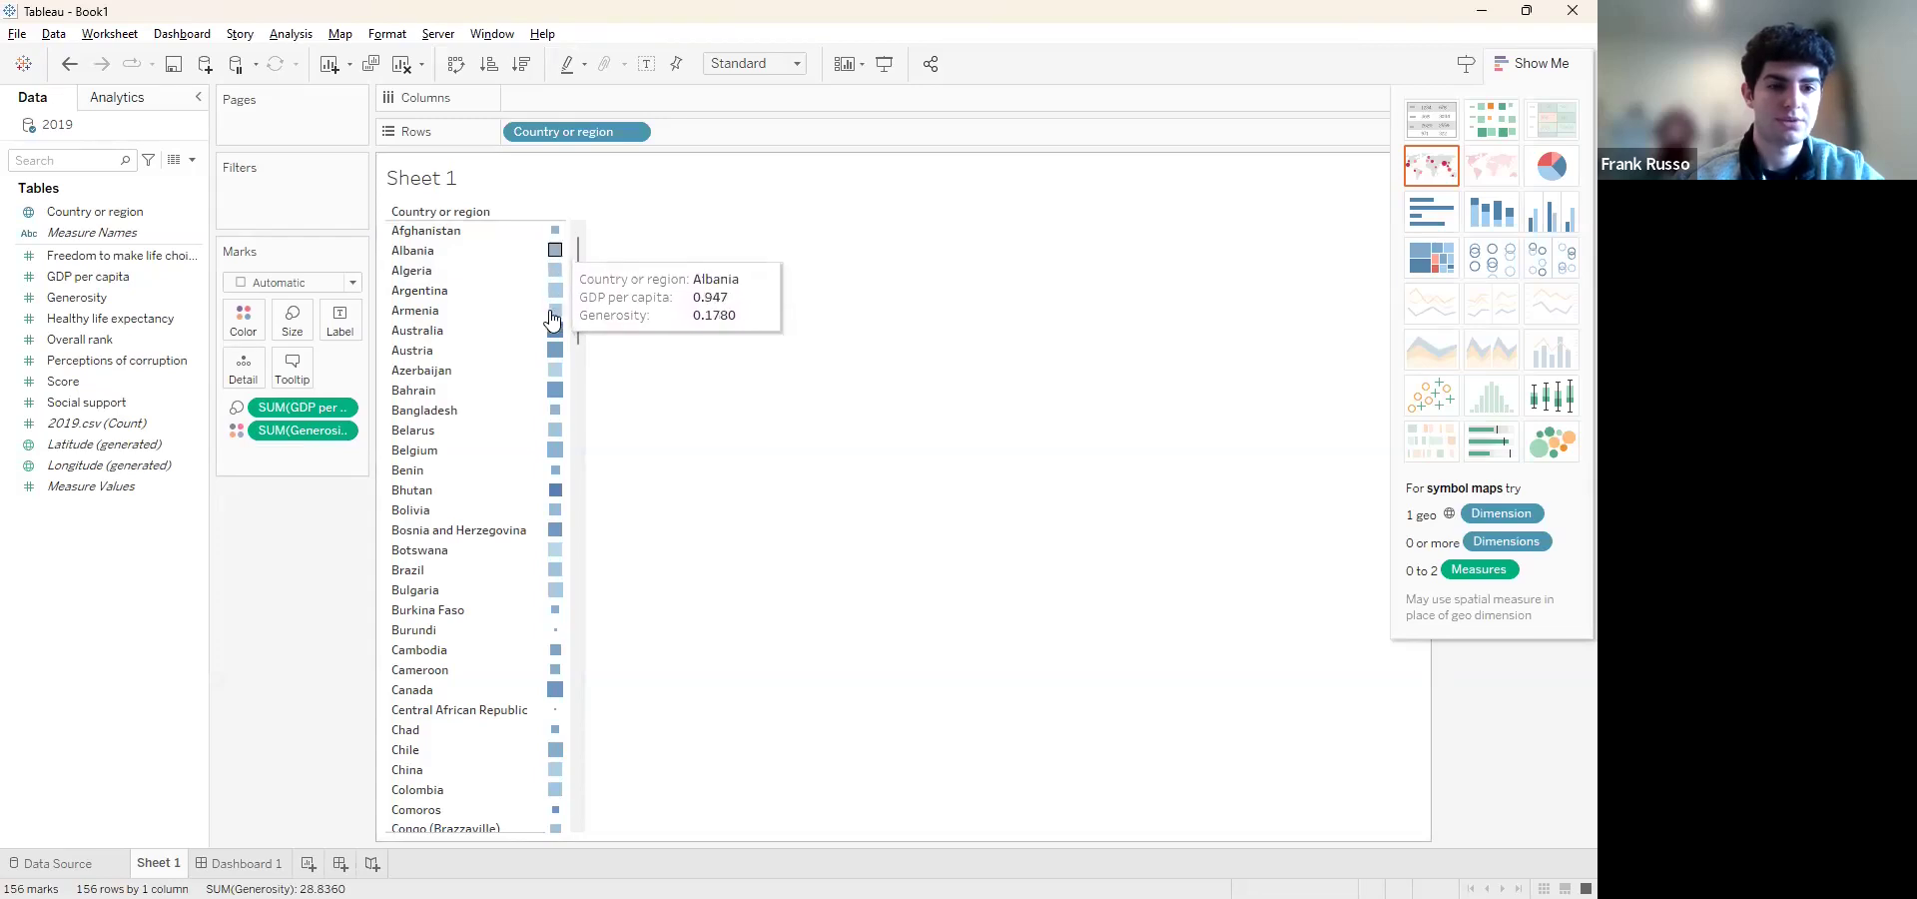
mouse_move(556, 330)
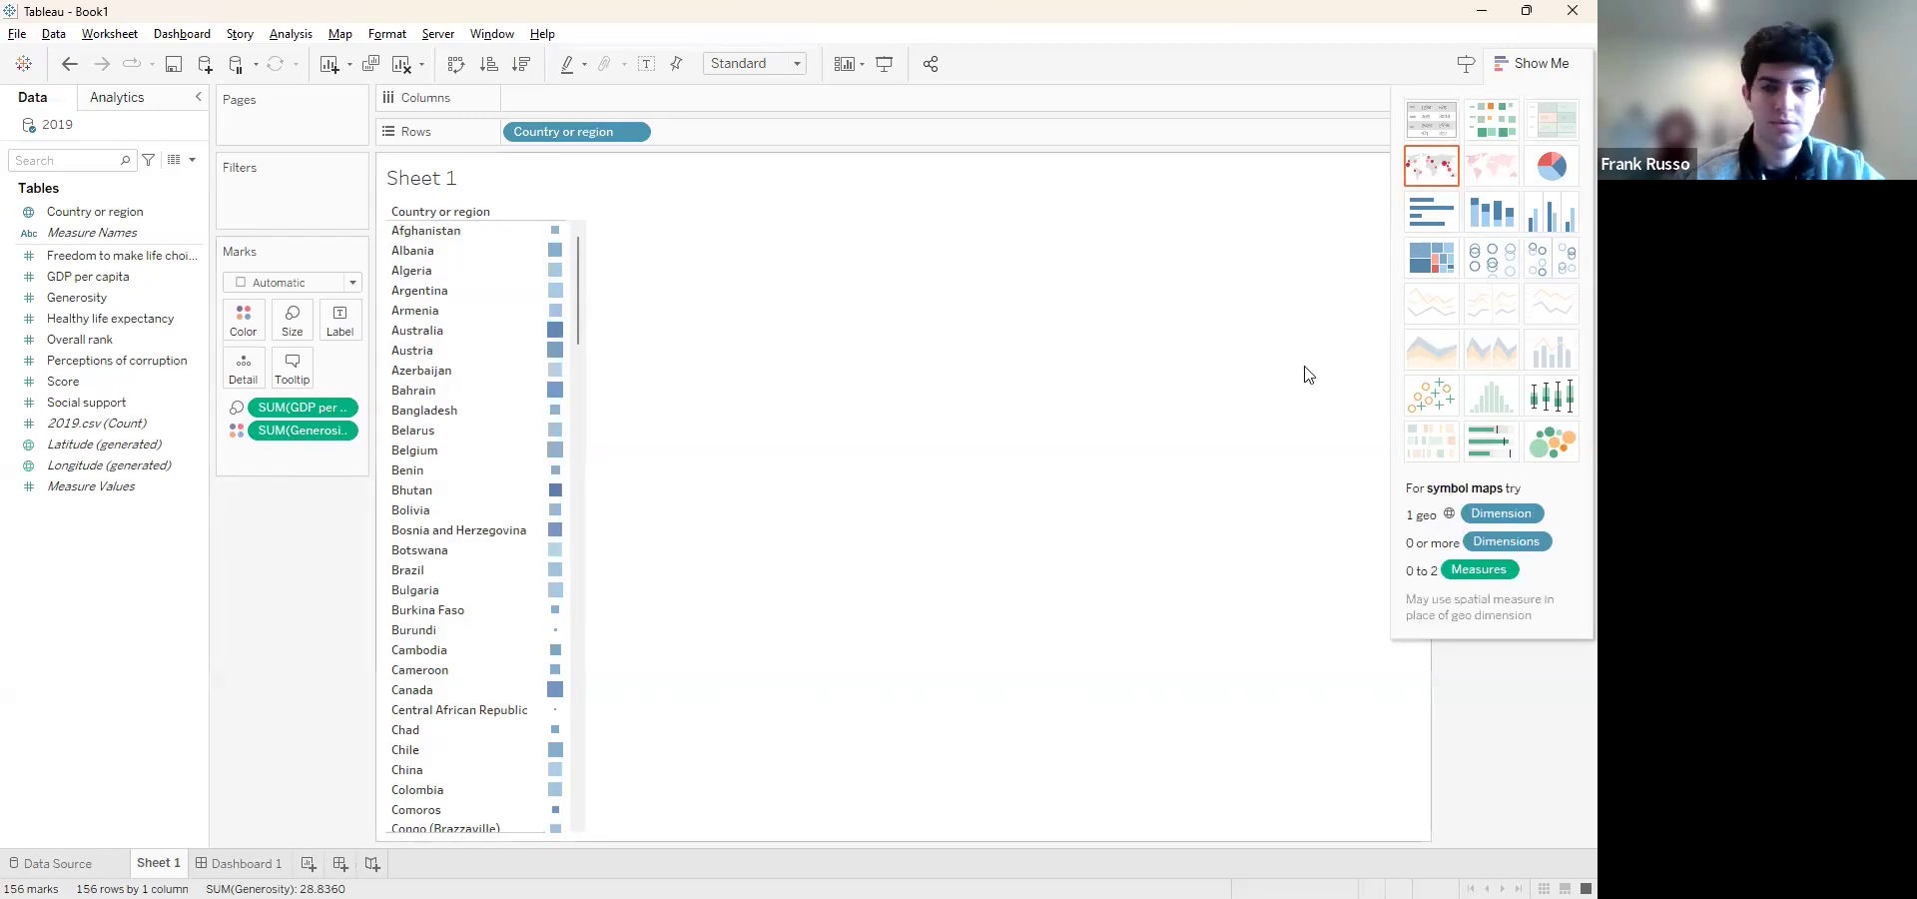
Show GDP per capita and Generosity by country as a treemap and inspect the values behind individual tiles
click(1447, 260)
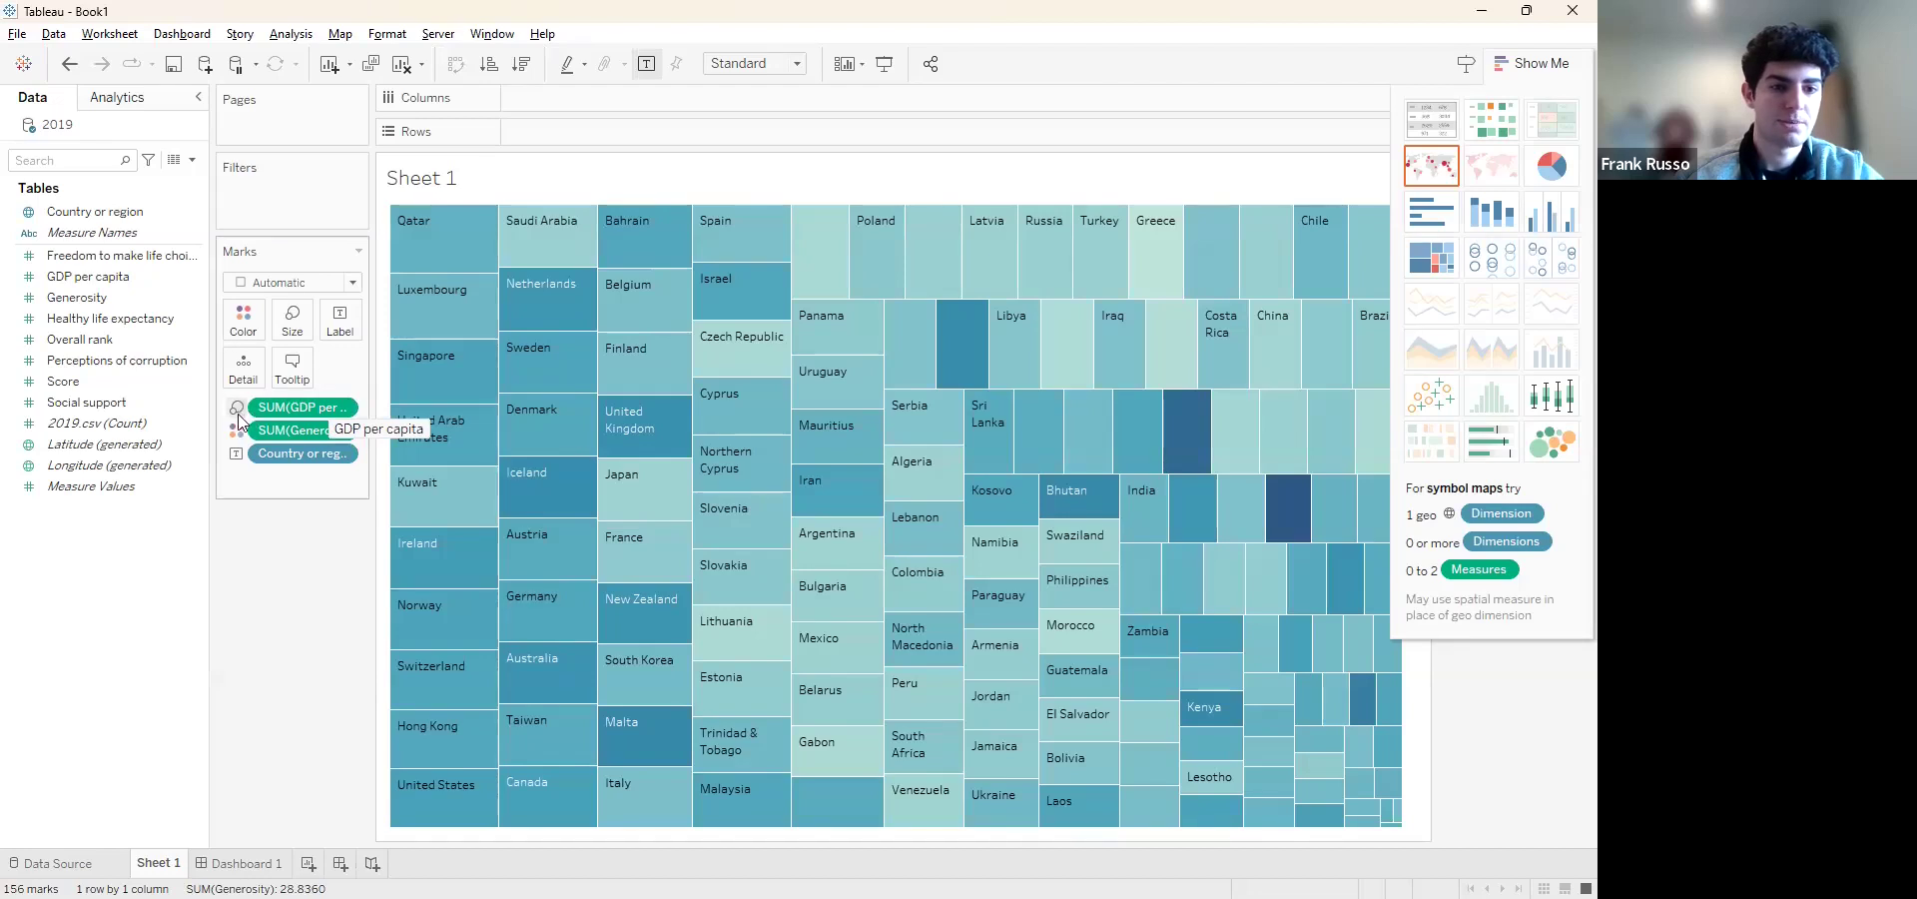
mouse_move(471, 242)
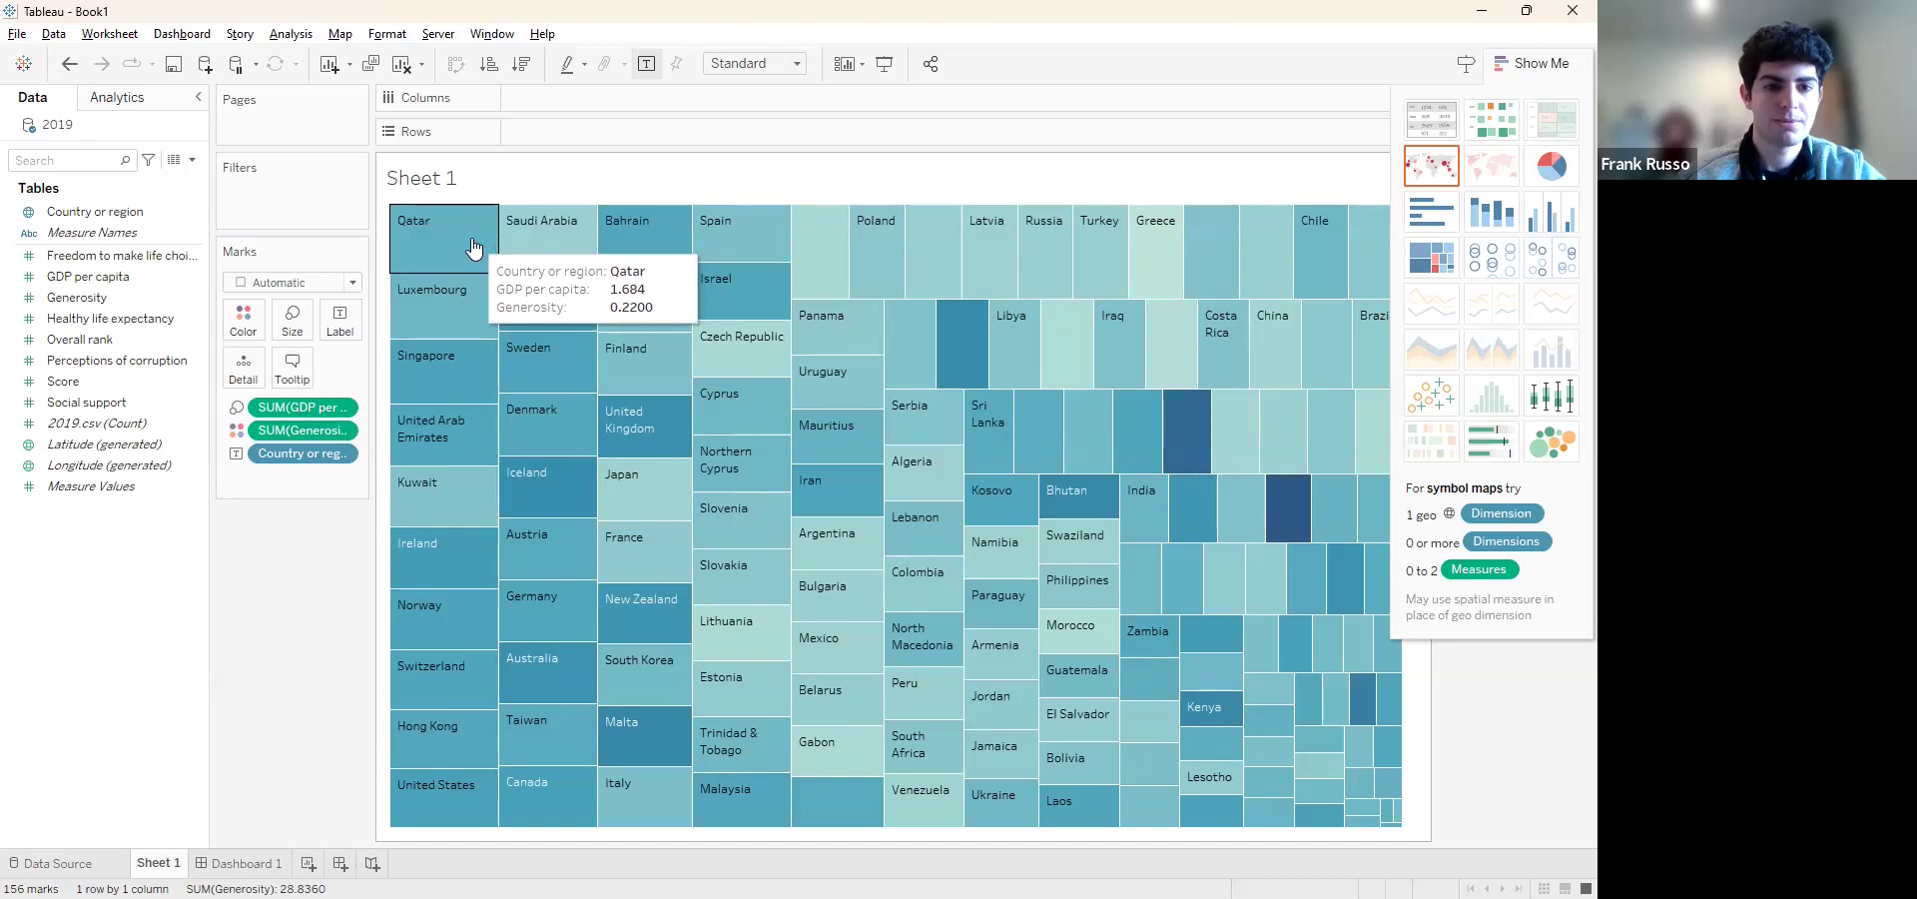
mouse_move(466, 296)
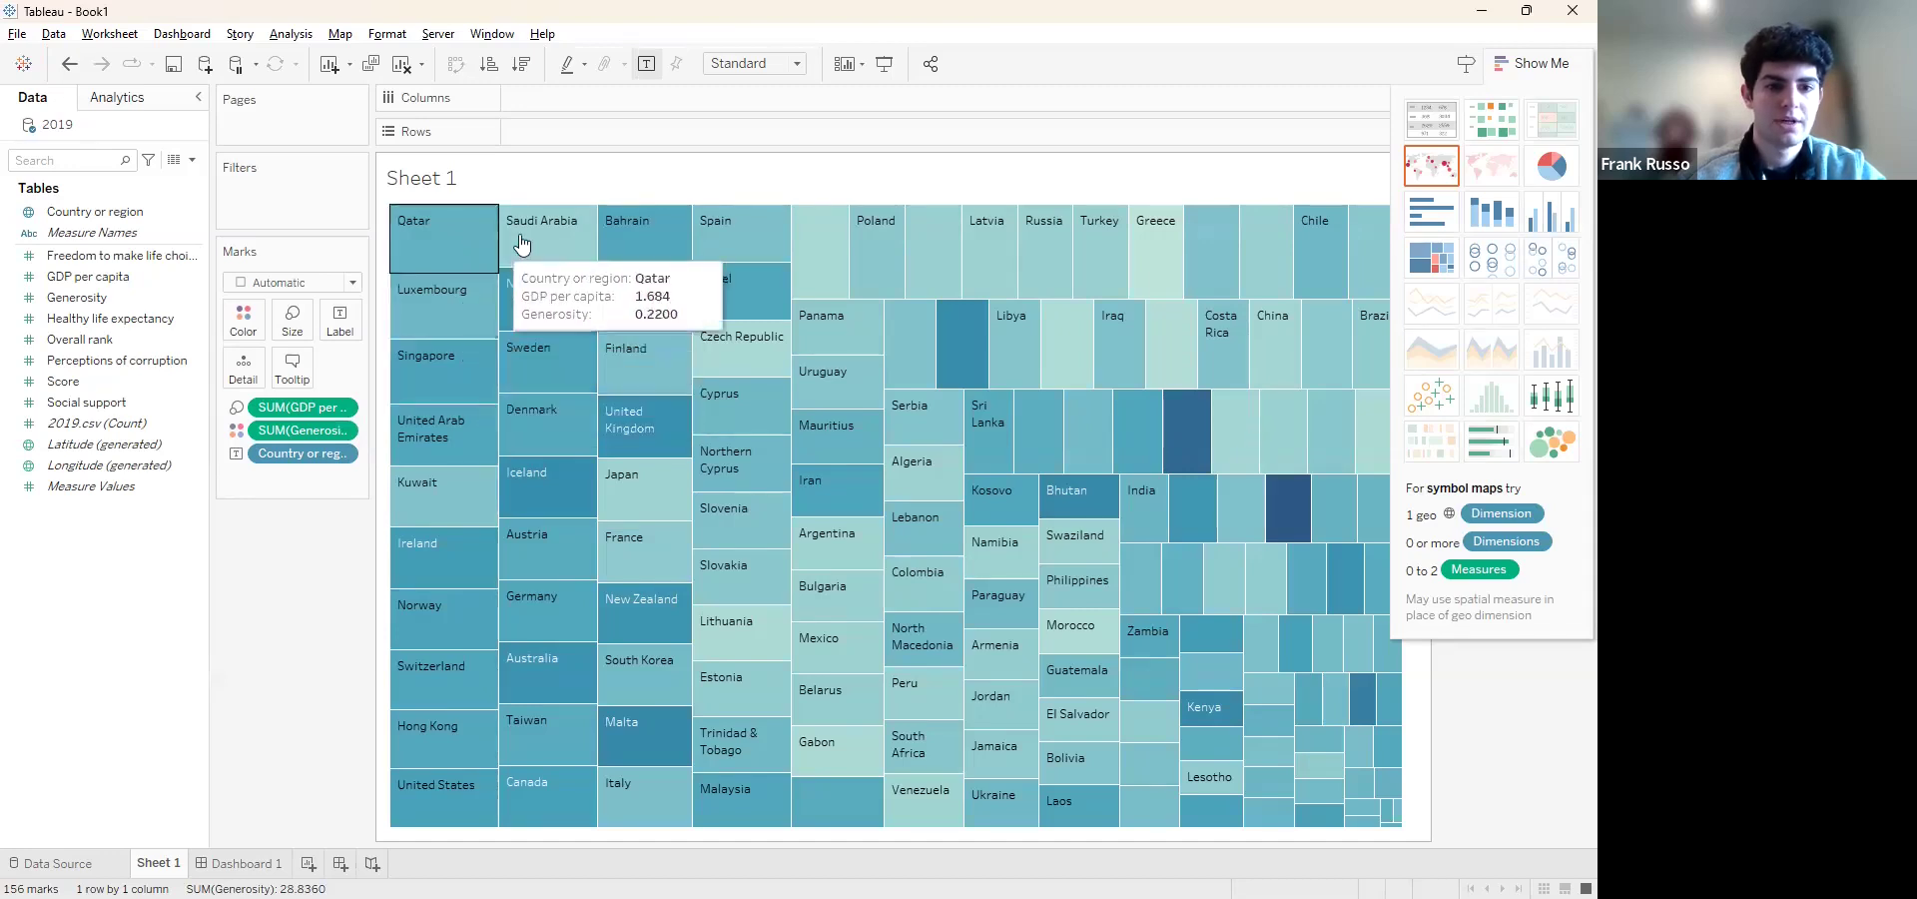
mouse_move(529, 284)
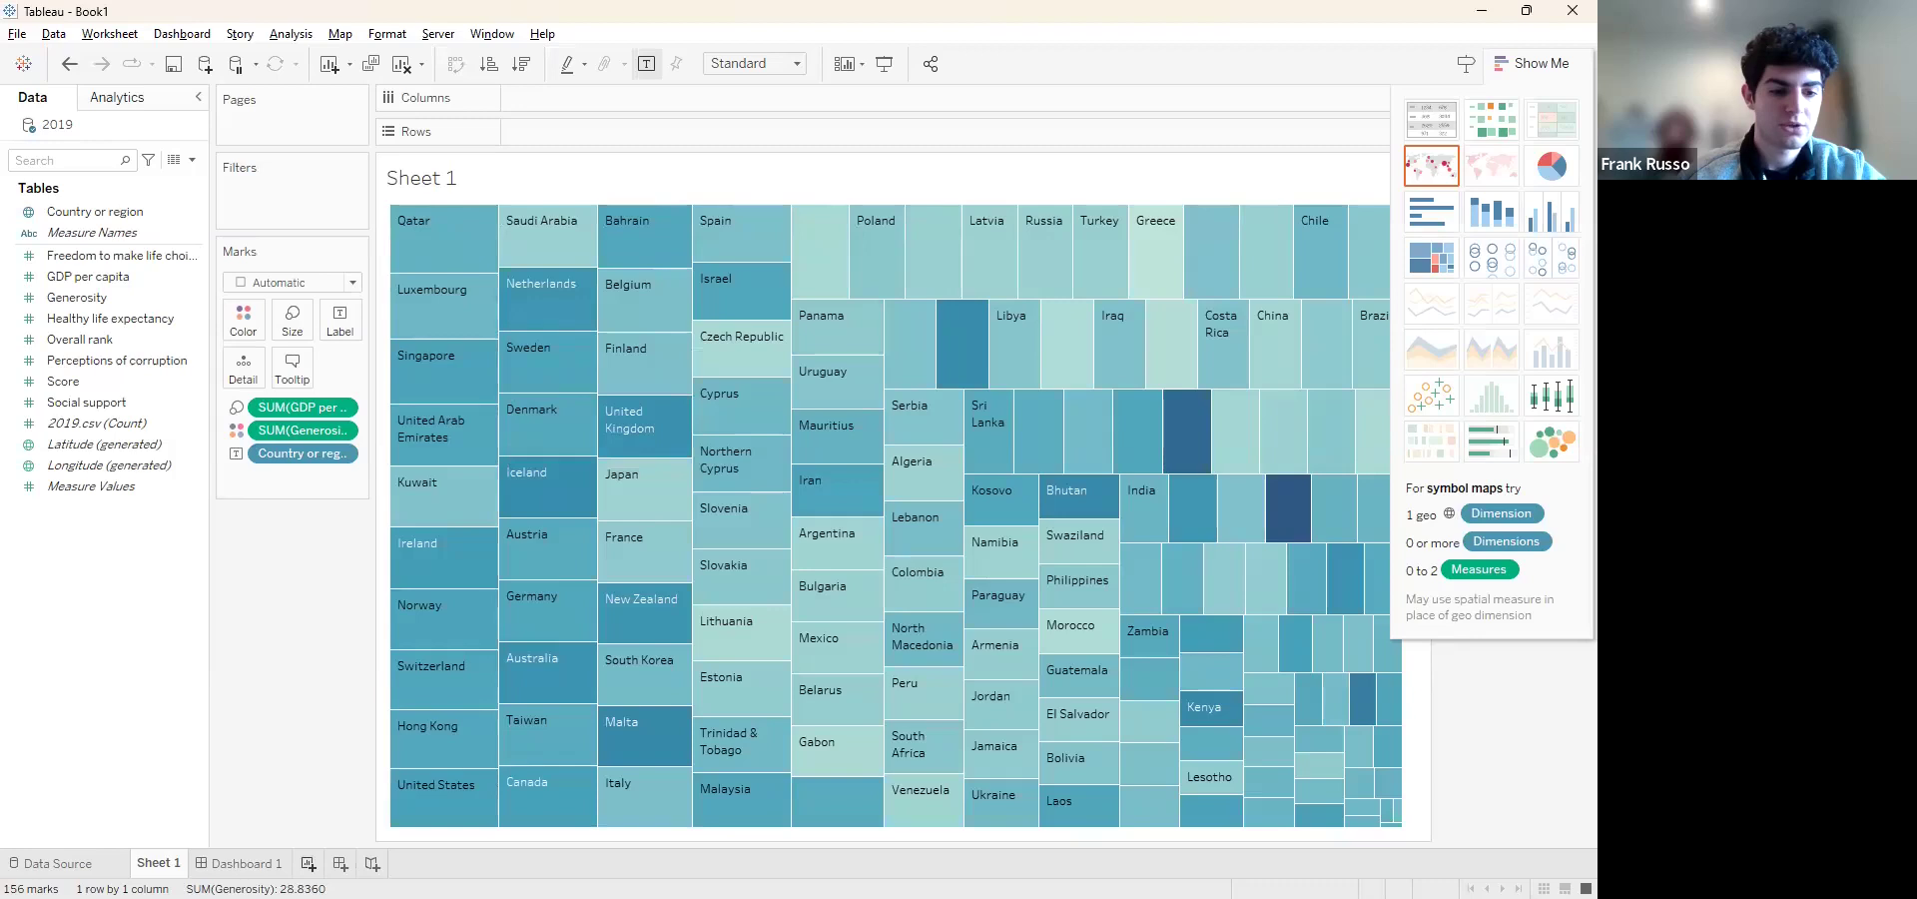
Create a new worksheet with Country or region in Rows and GDP per capita in Columns
click(309, 863)
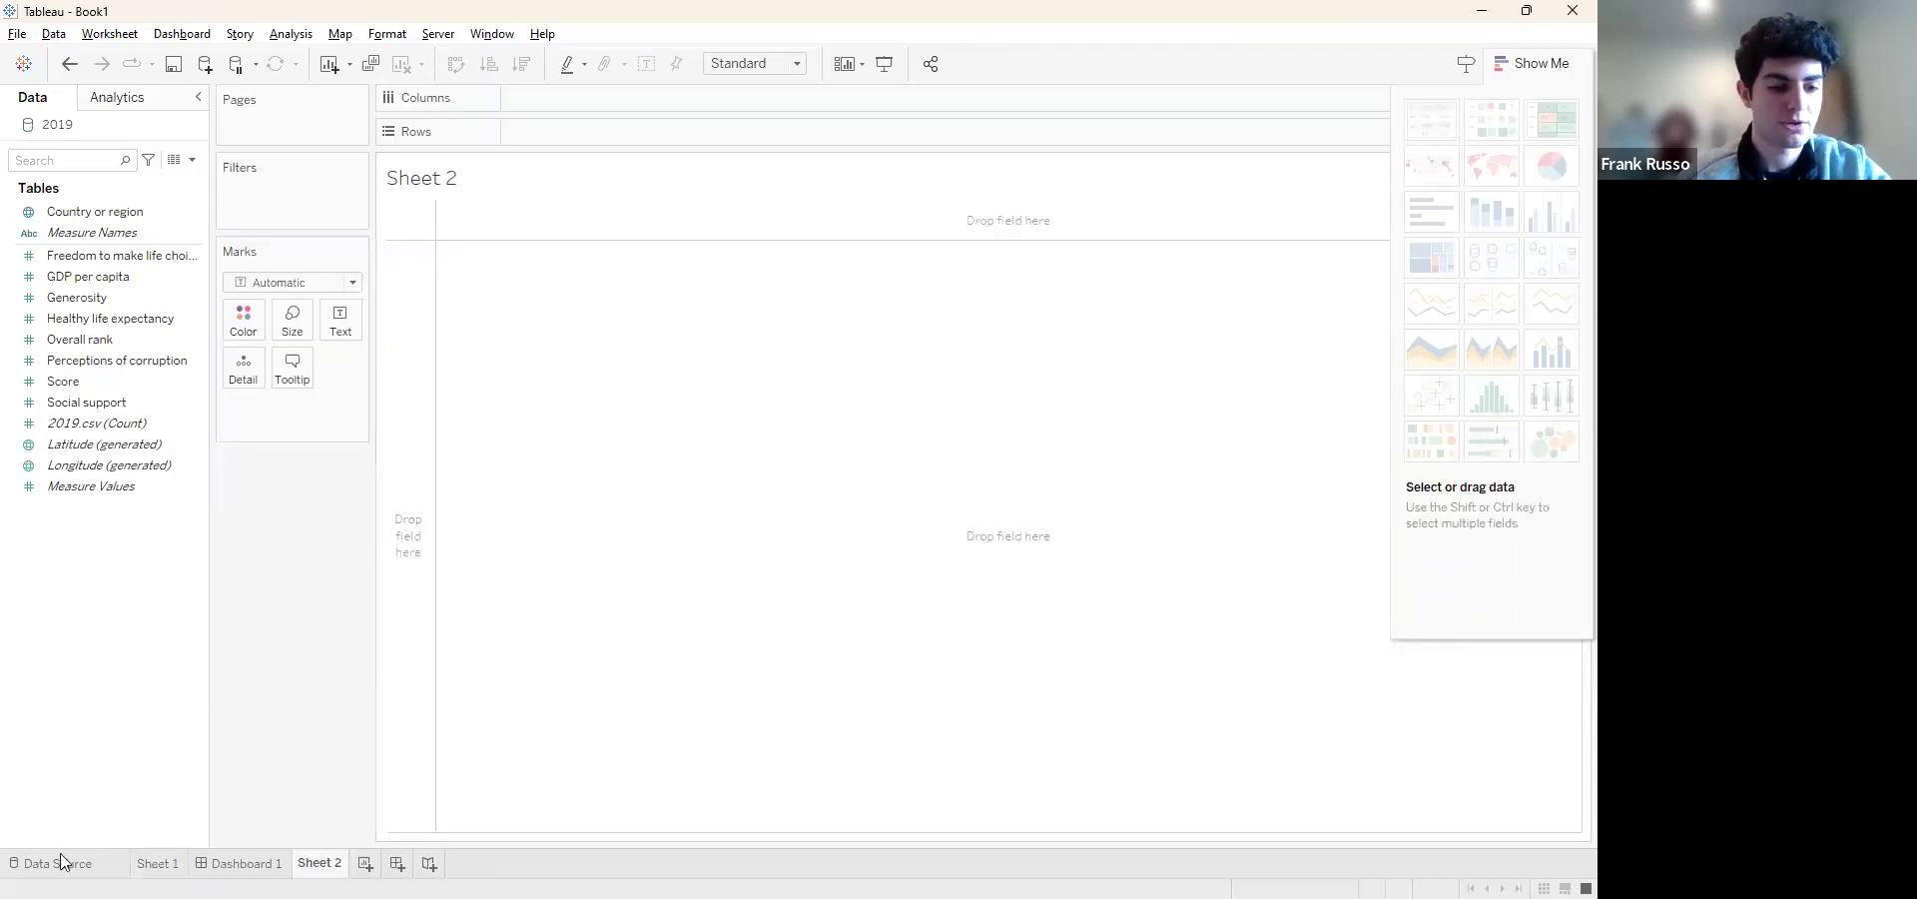
click(157, 863)
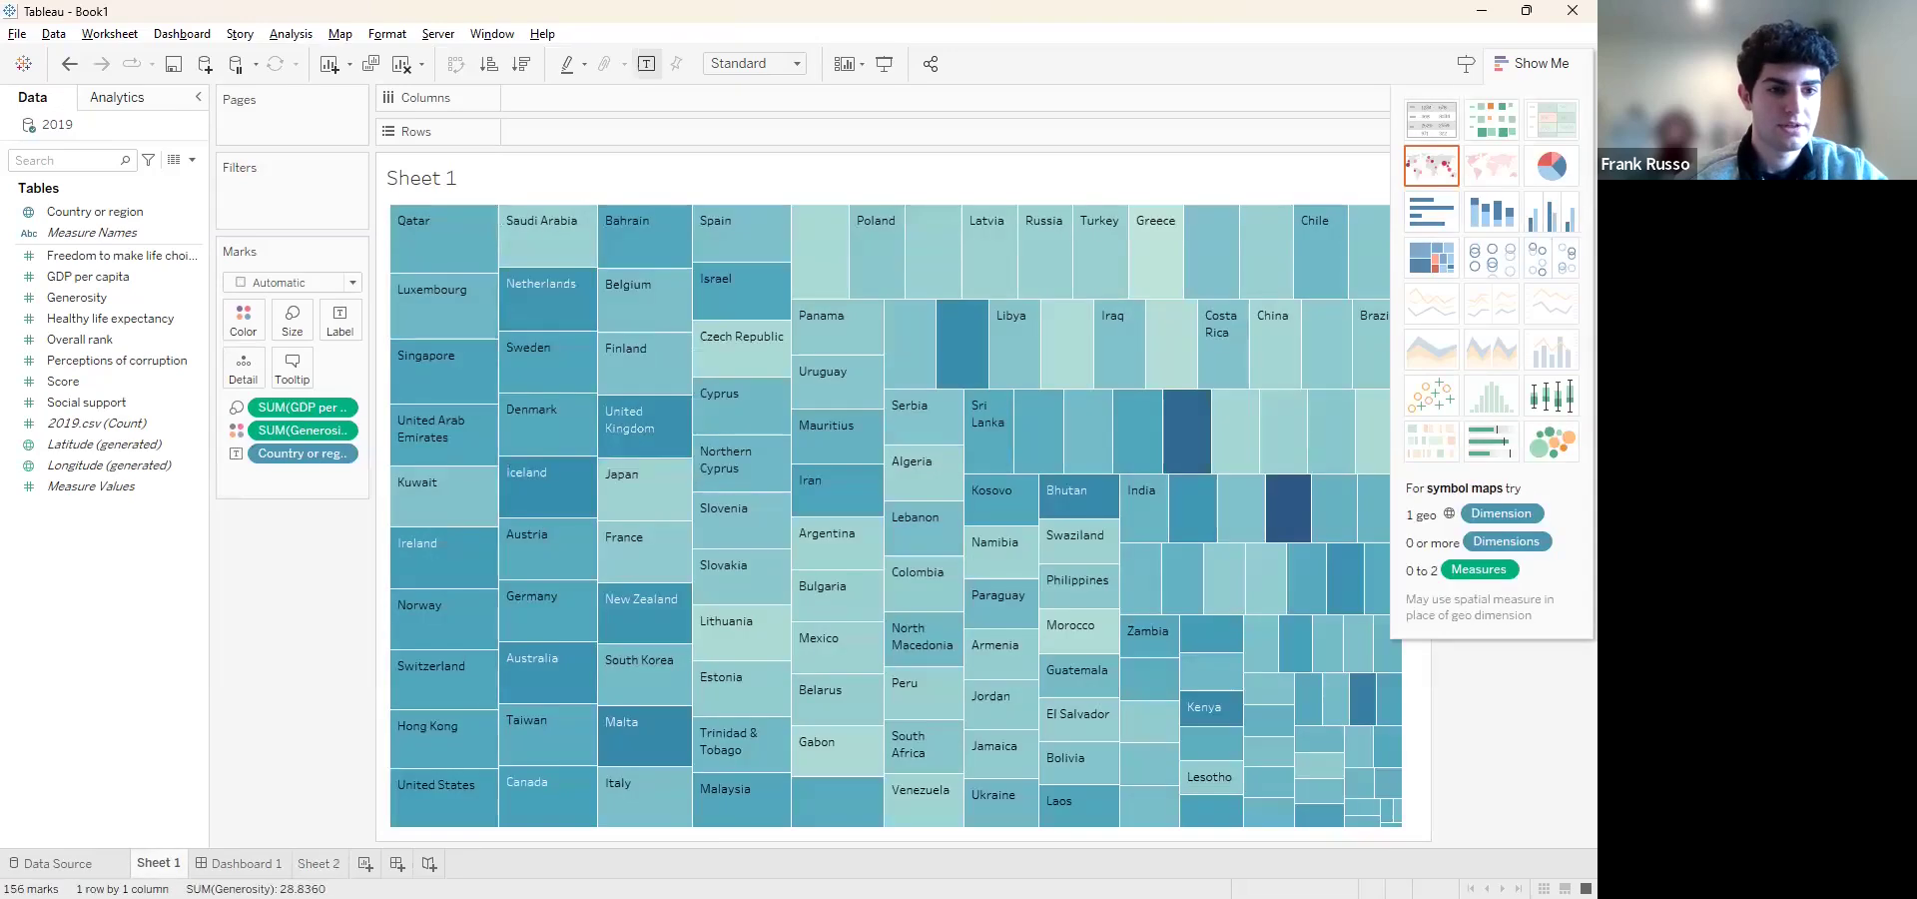
click(308, 864)
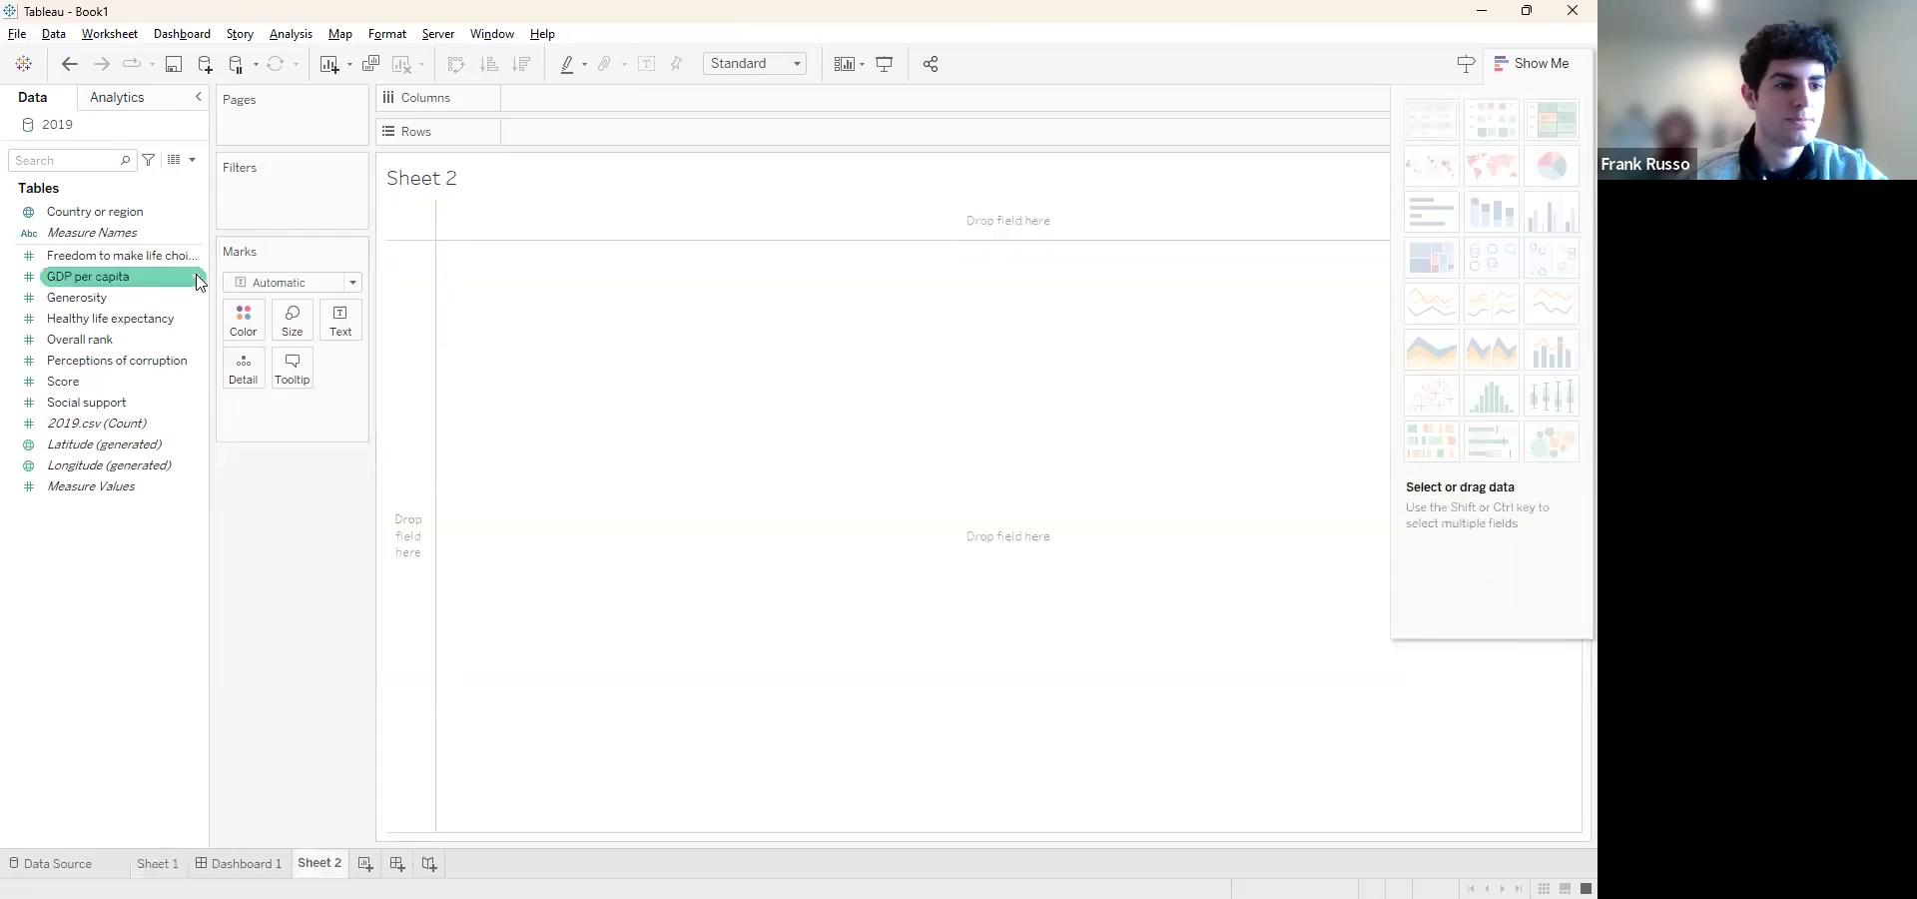
drag(97, 219, 576, 134)
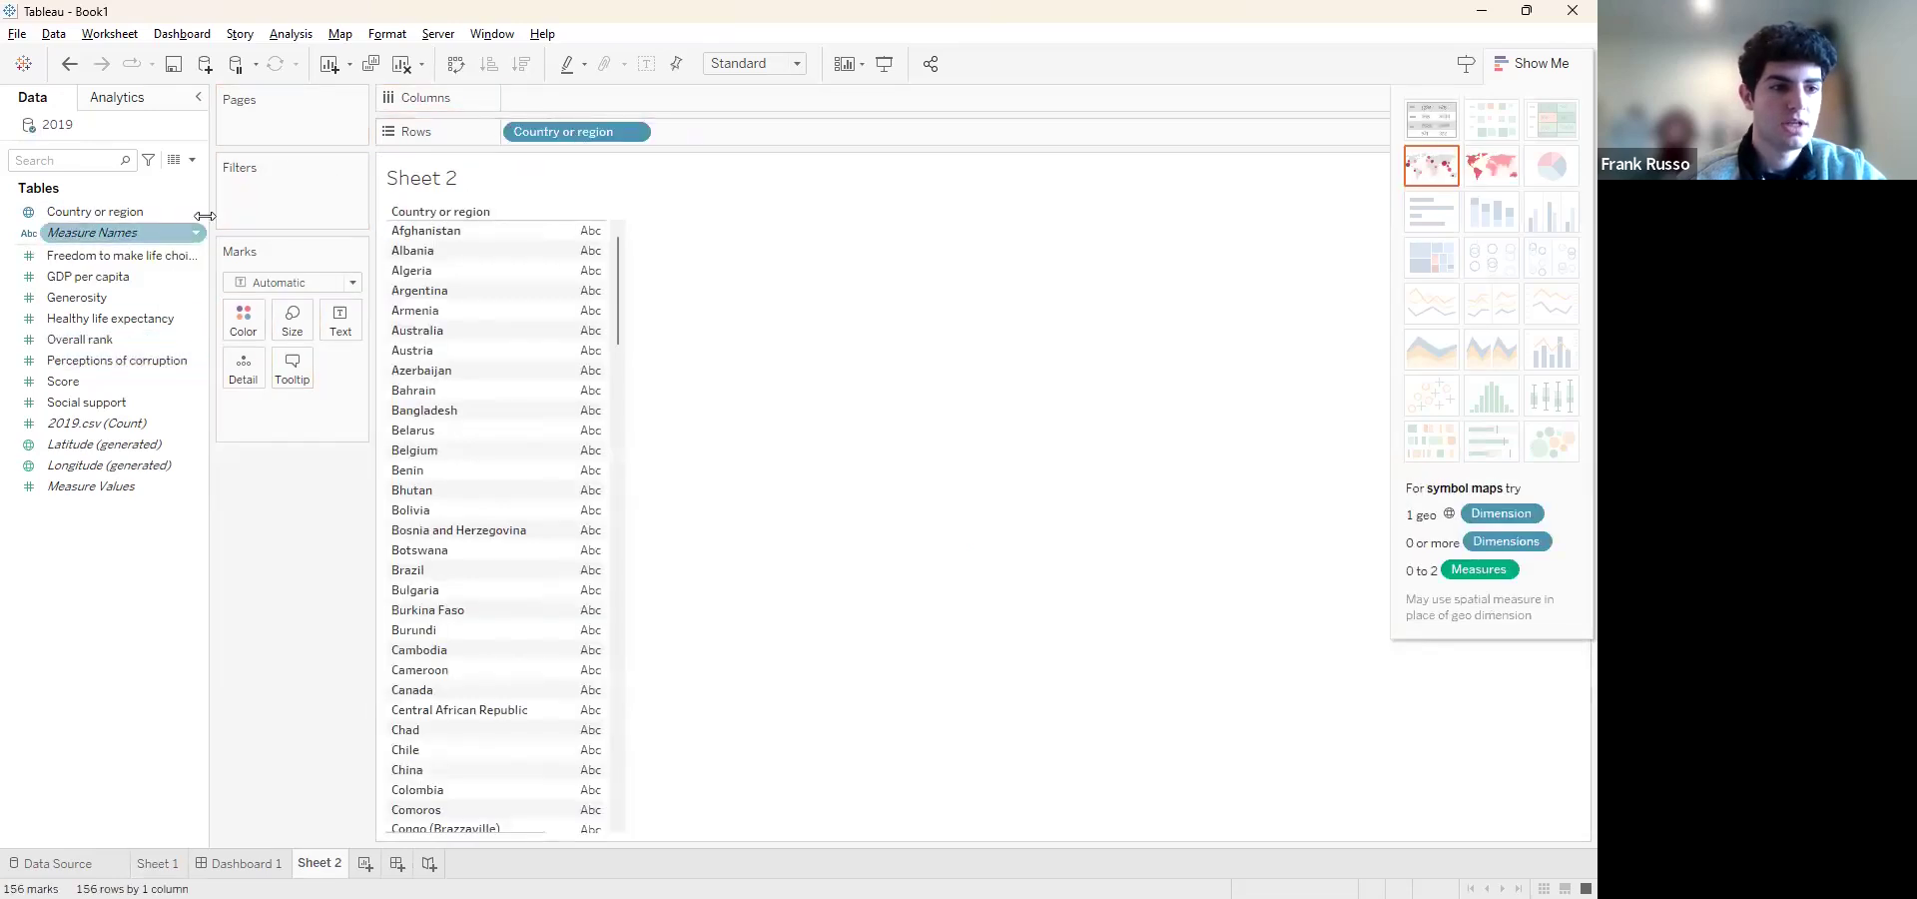
drag(116, 274, 563, 94)
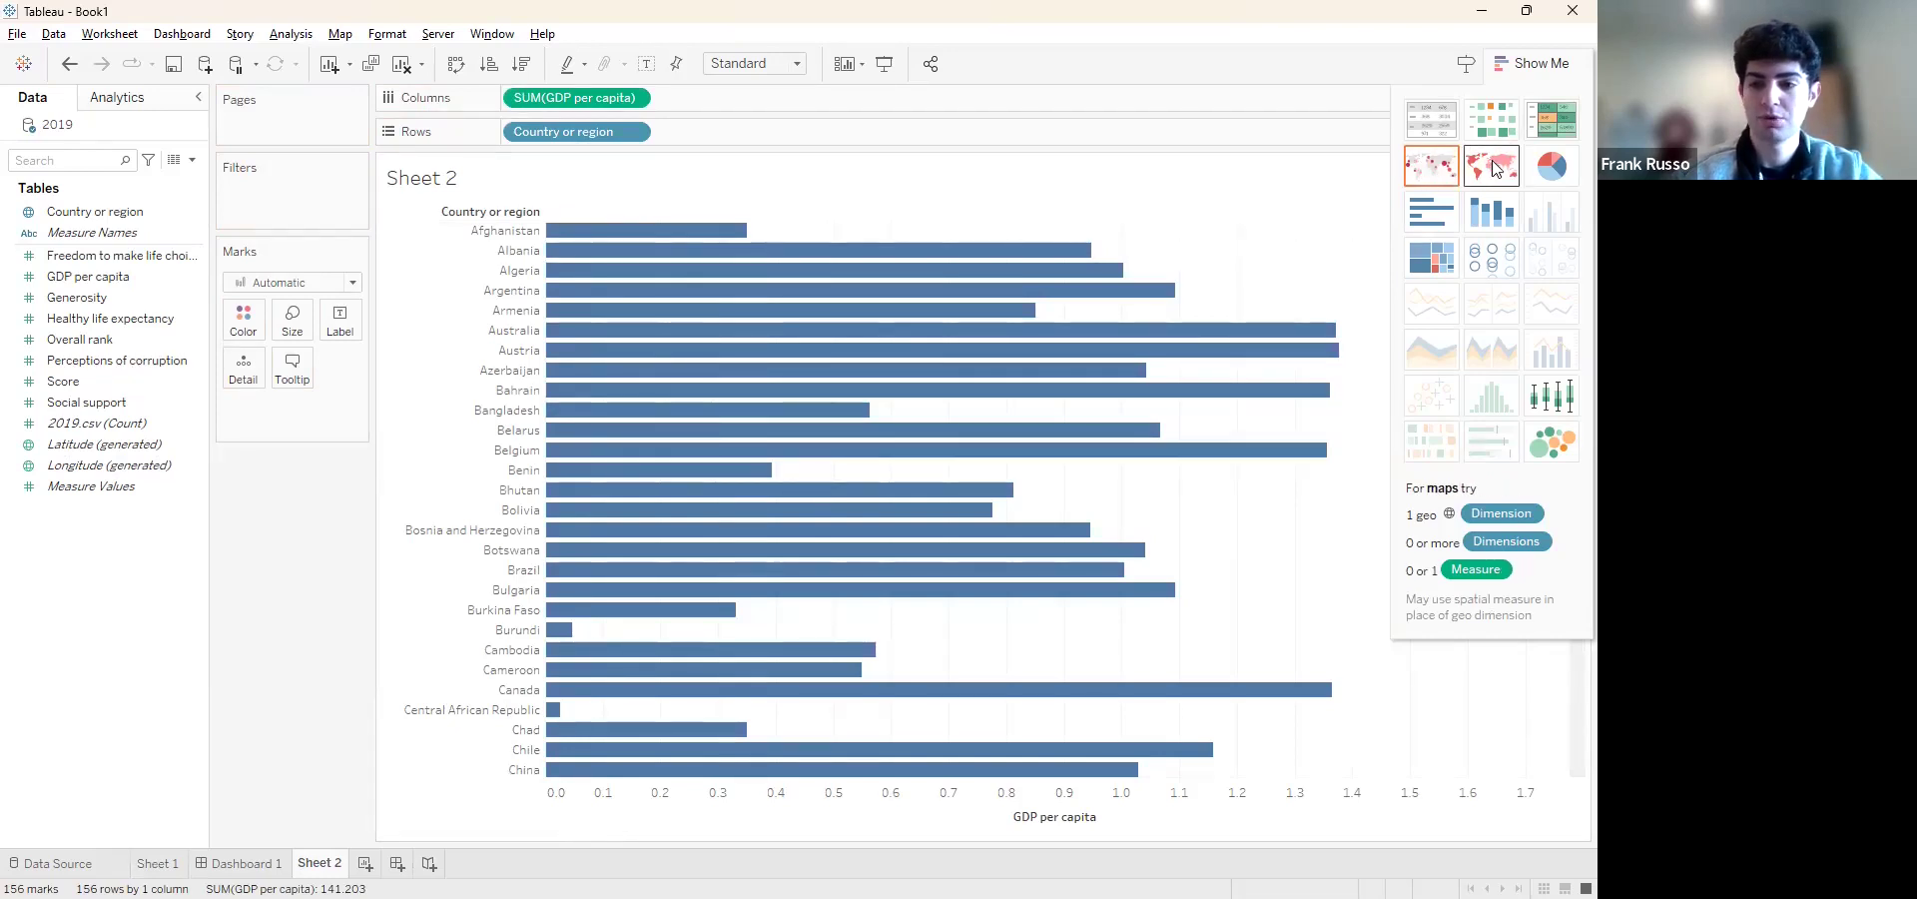
Show GDP per capita by country as a symbol map and switch the measure from size to color
click(1438, 174)
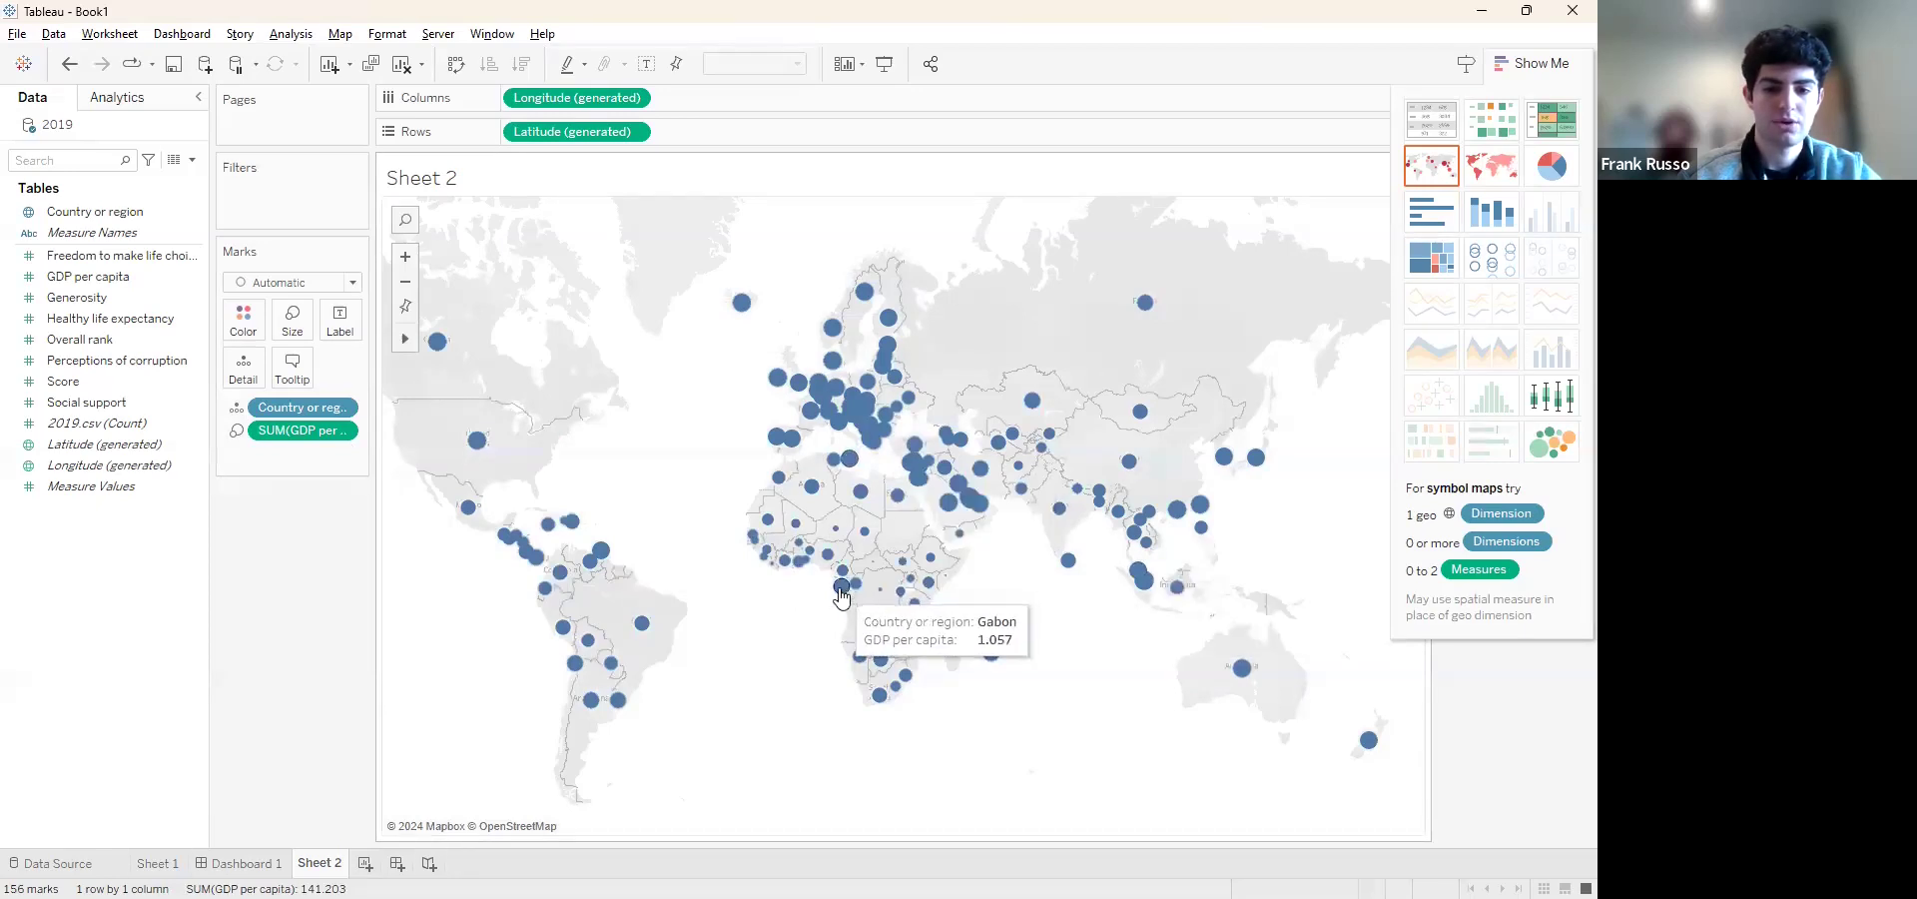
click(236, 431)
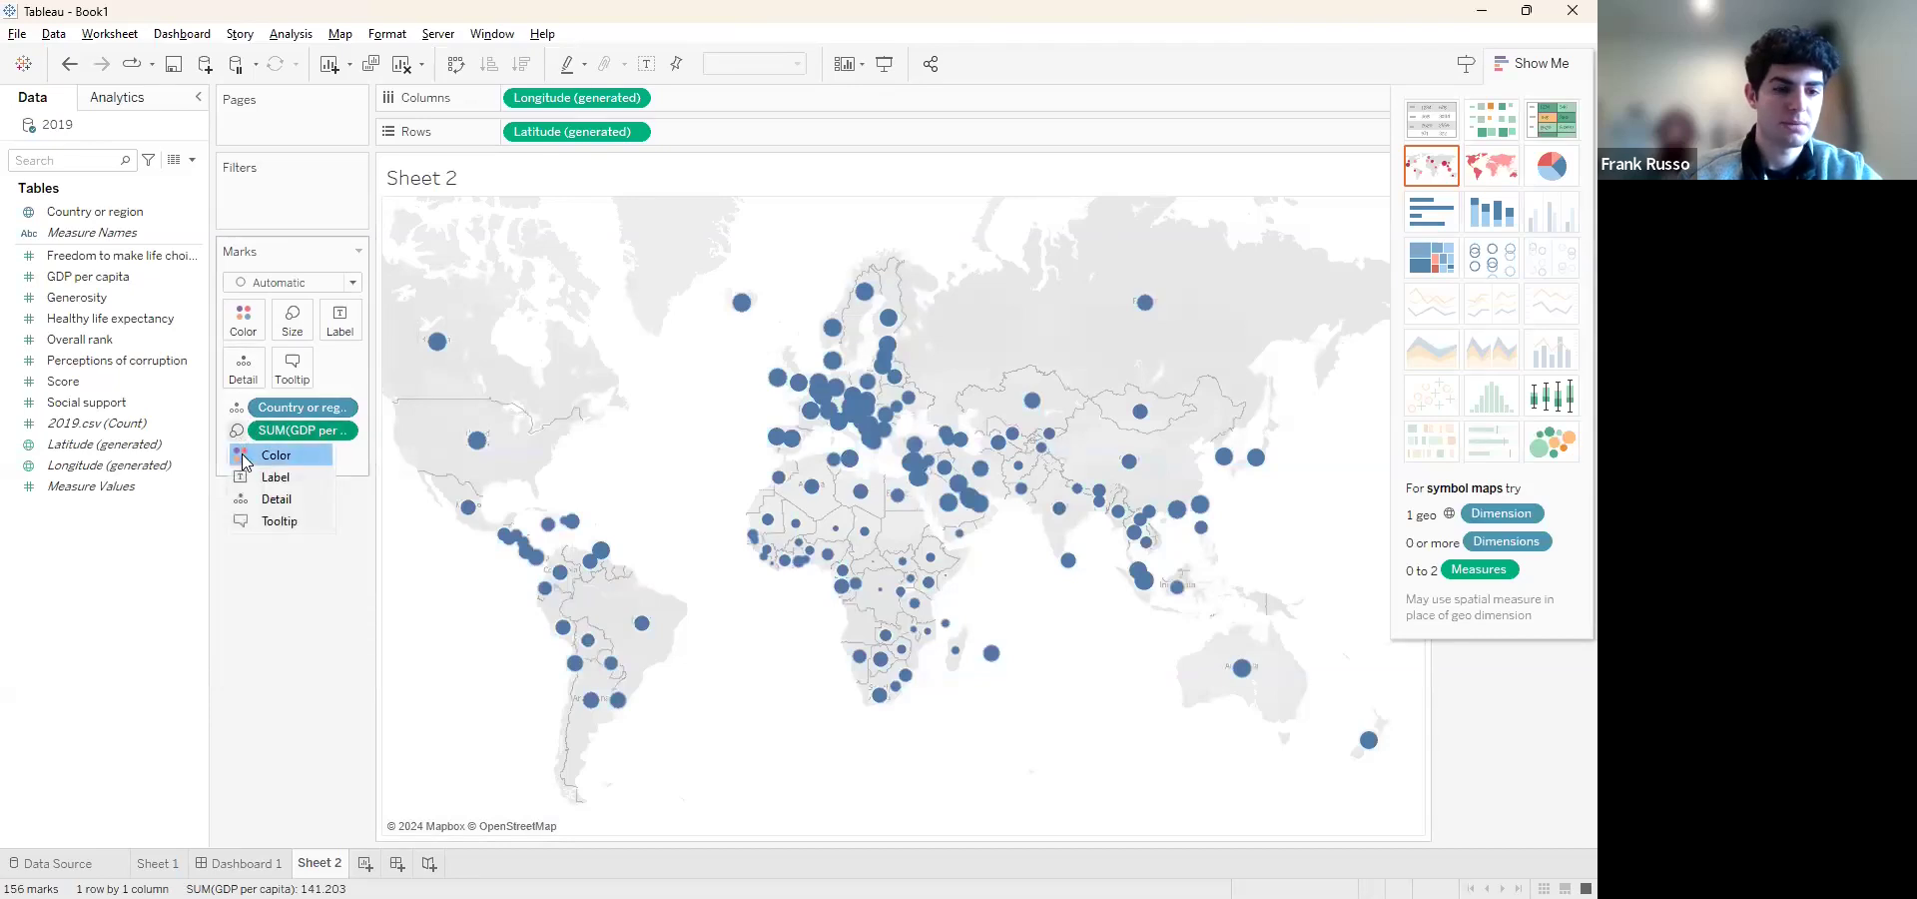
click(269, 455)
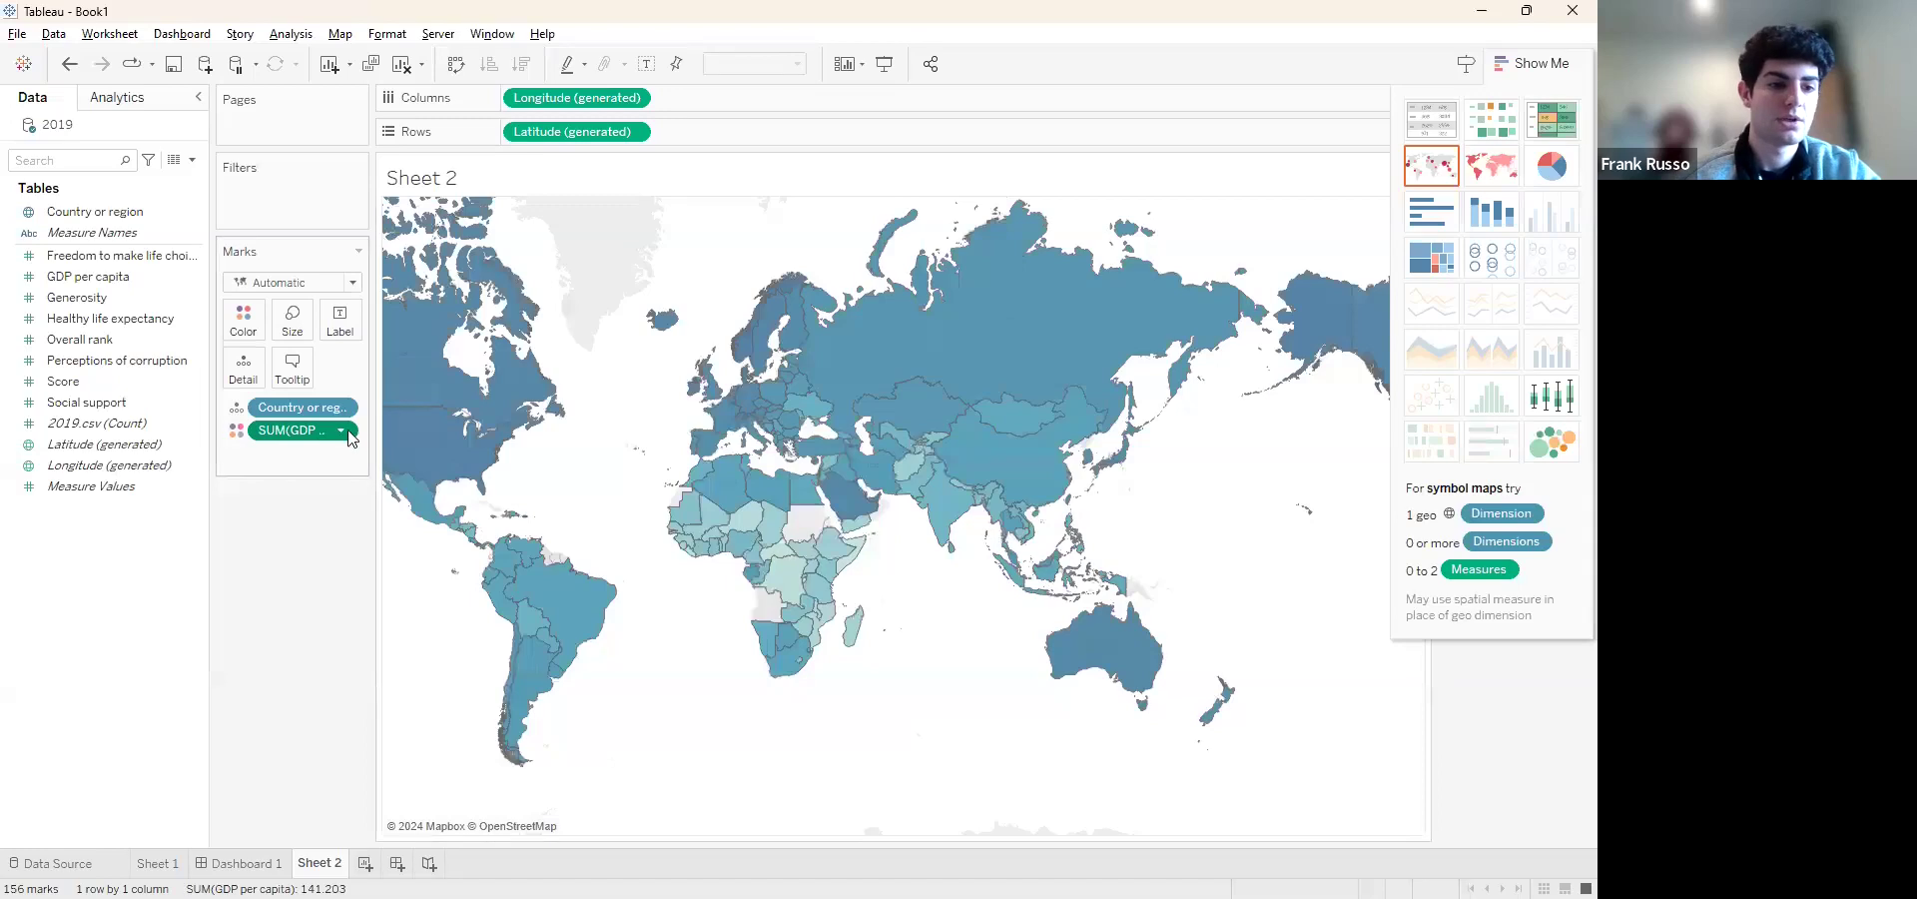
Filter the map's Country or region field with a custom value list that contains only Italy
click(342, 408)
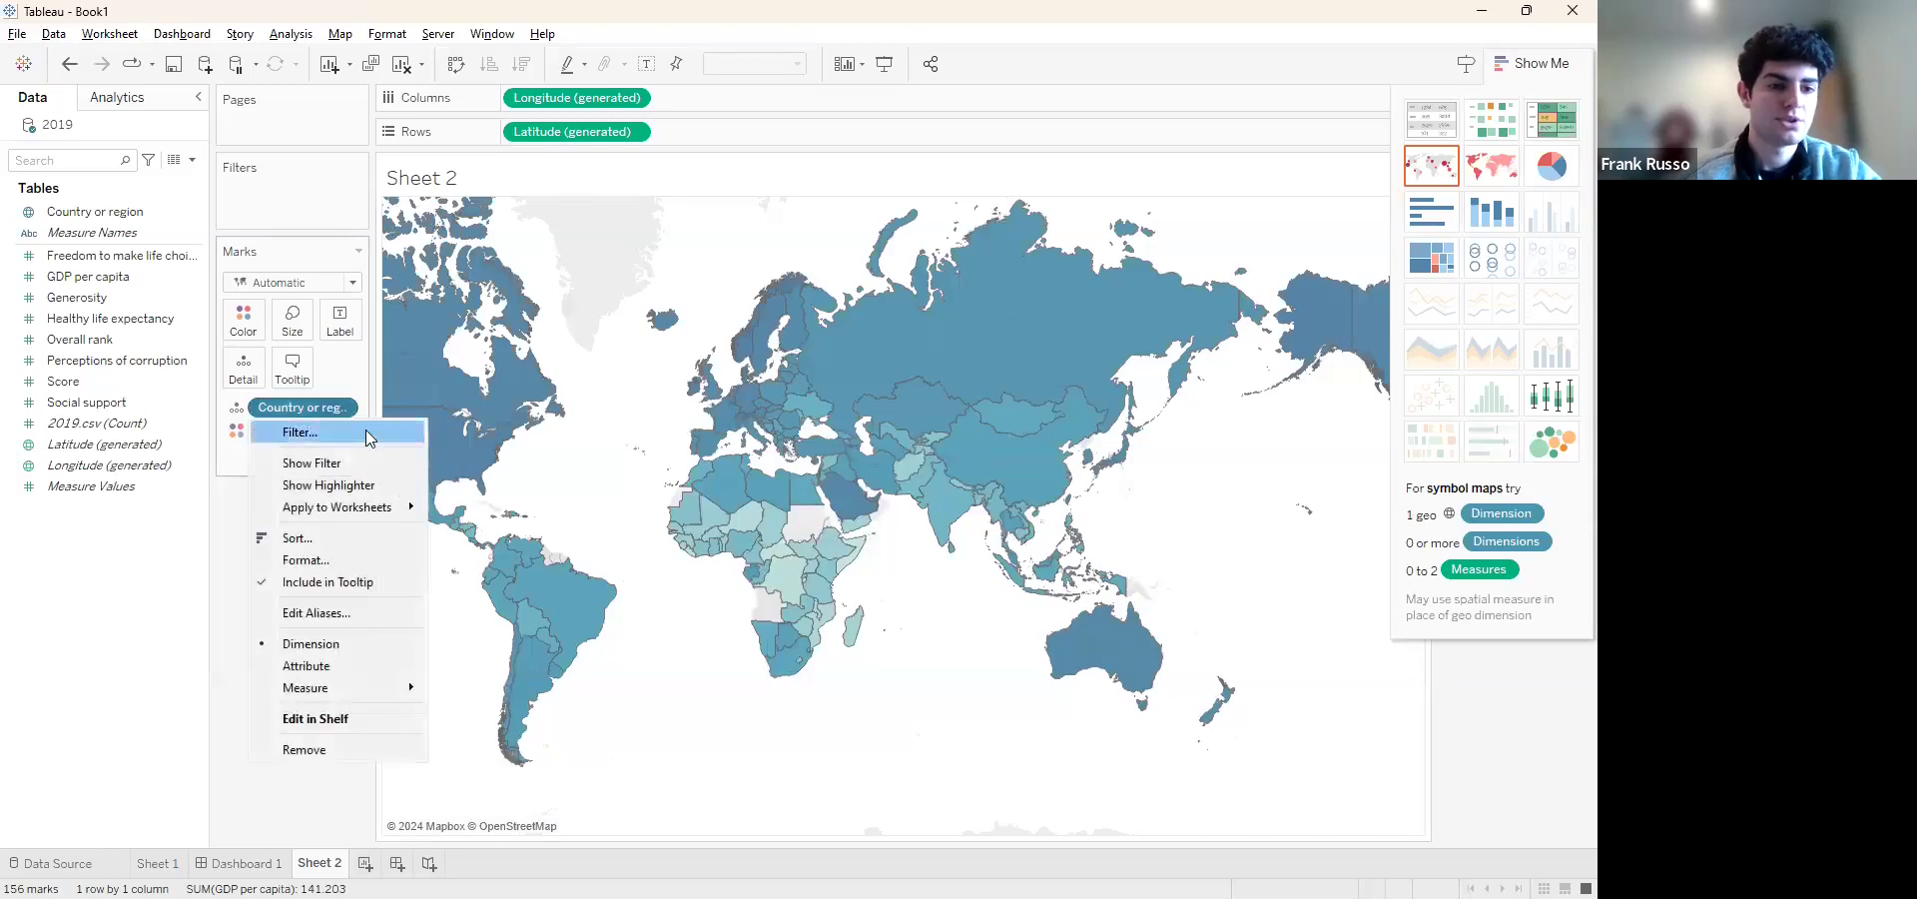
click(364, 433)
scroll(779, 434, down, 20)
scroll(783, 433, down, 8)
scroll(783, 434, up, 3)
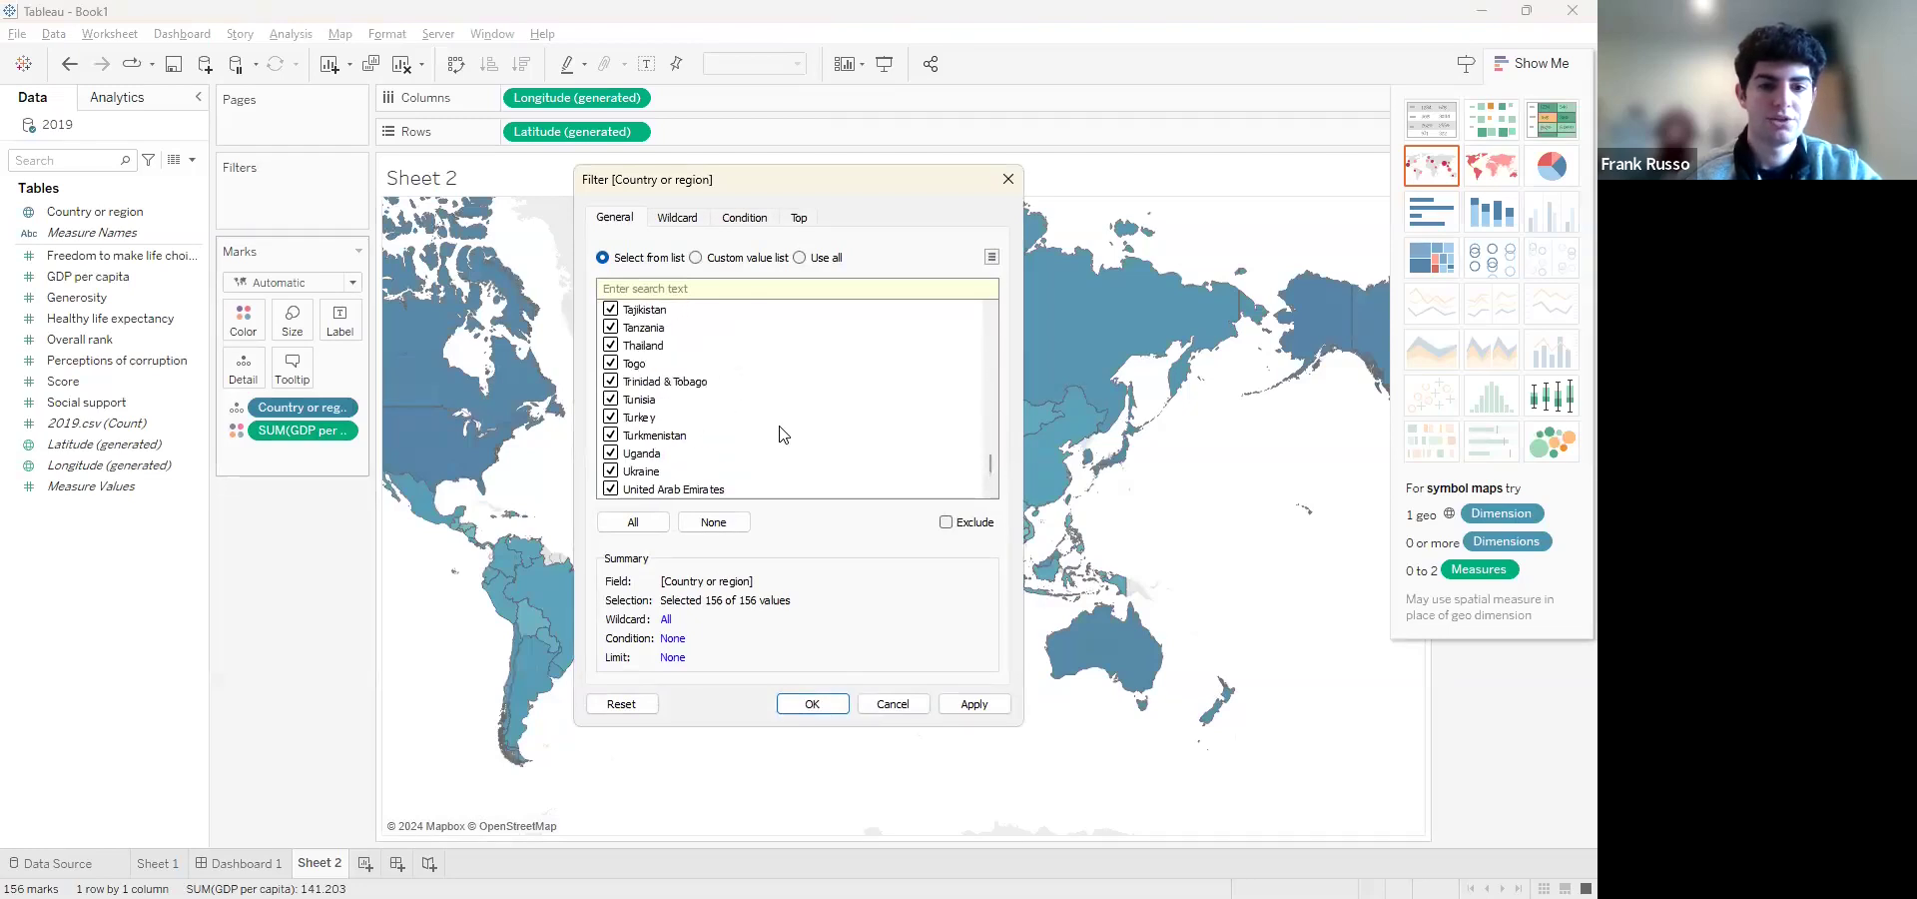
scroll(783, 434, down, 3)
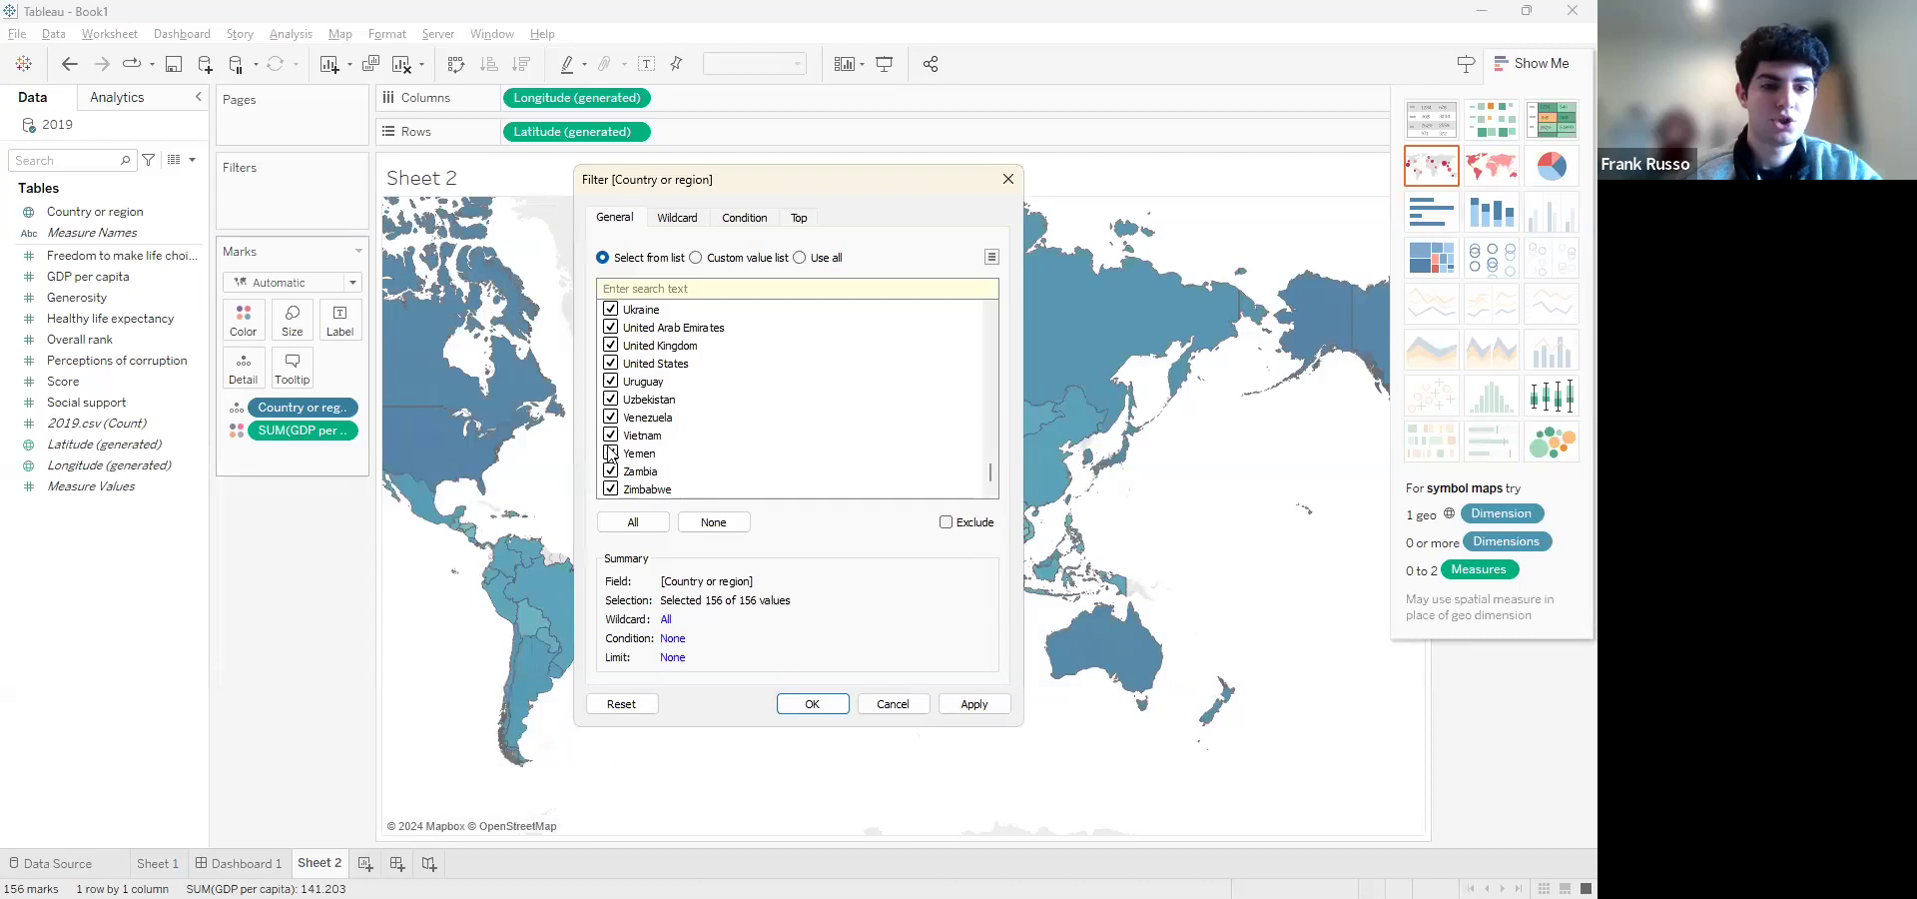
scroll(867, 479, up, 20)
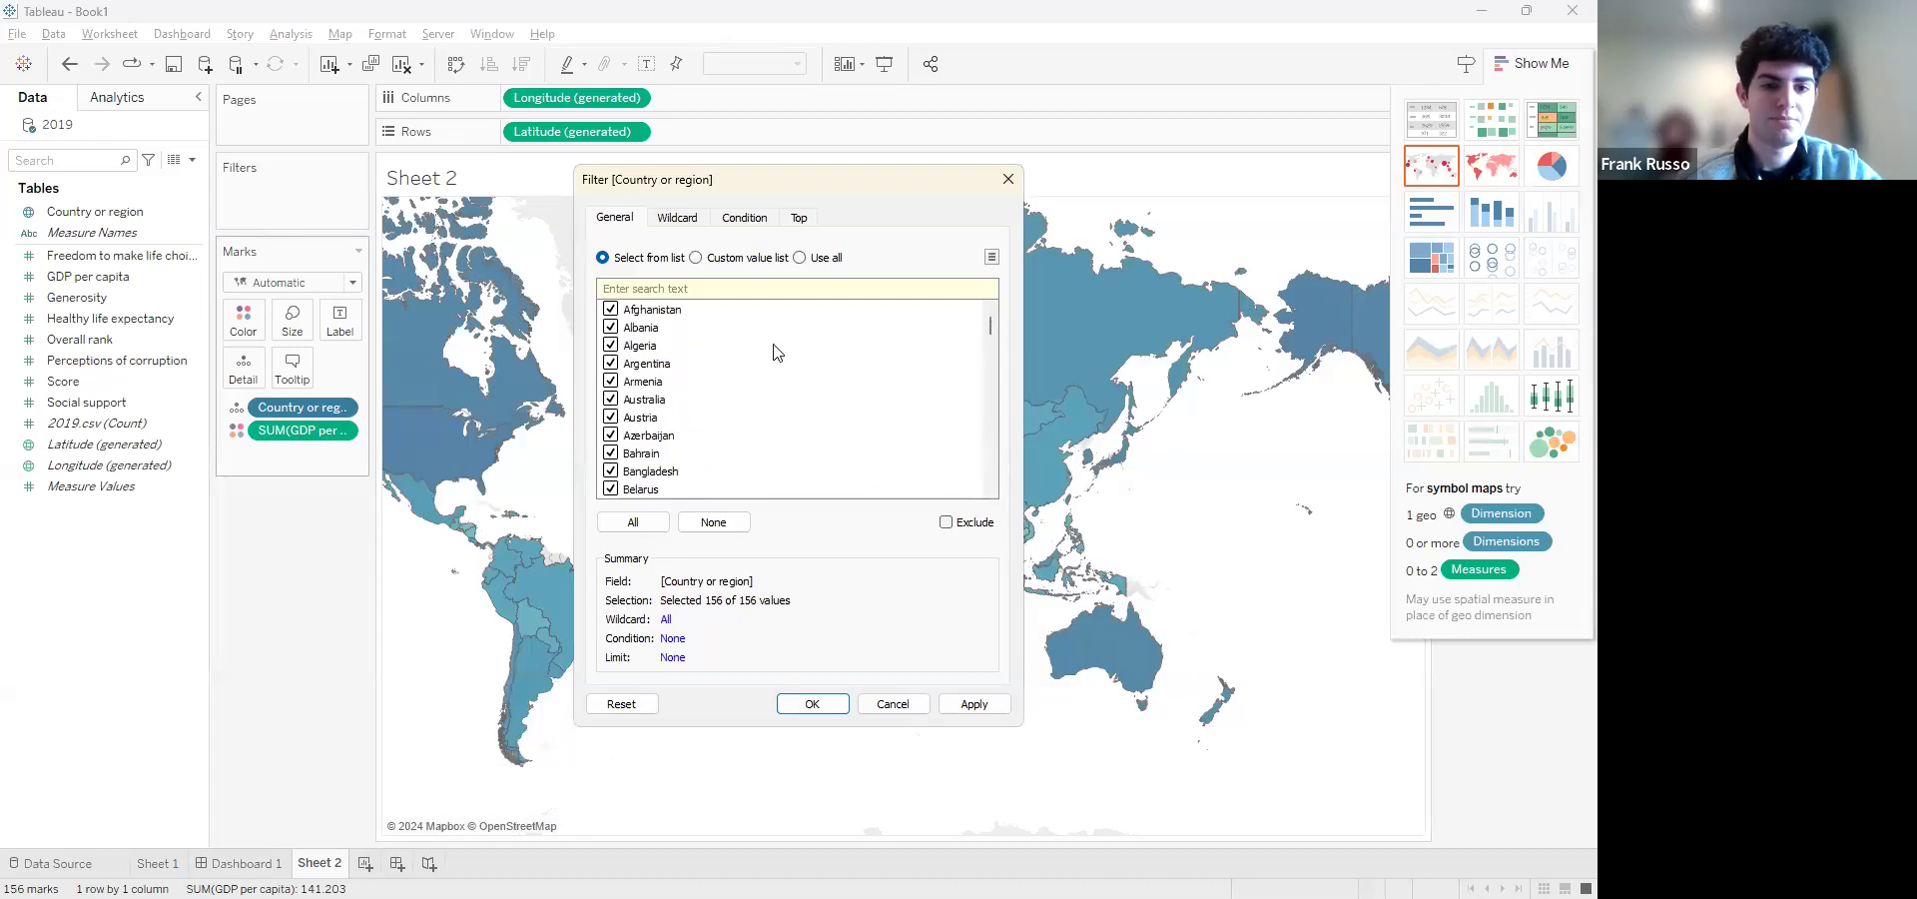
click(696, 257)
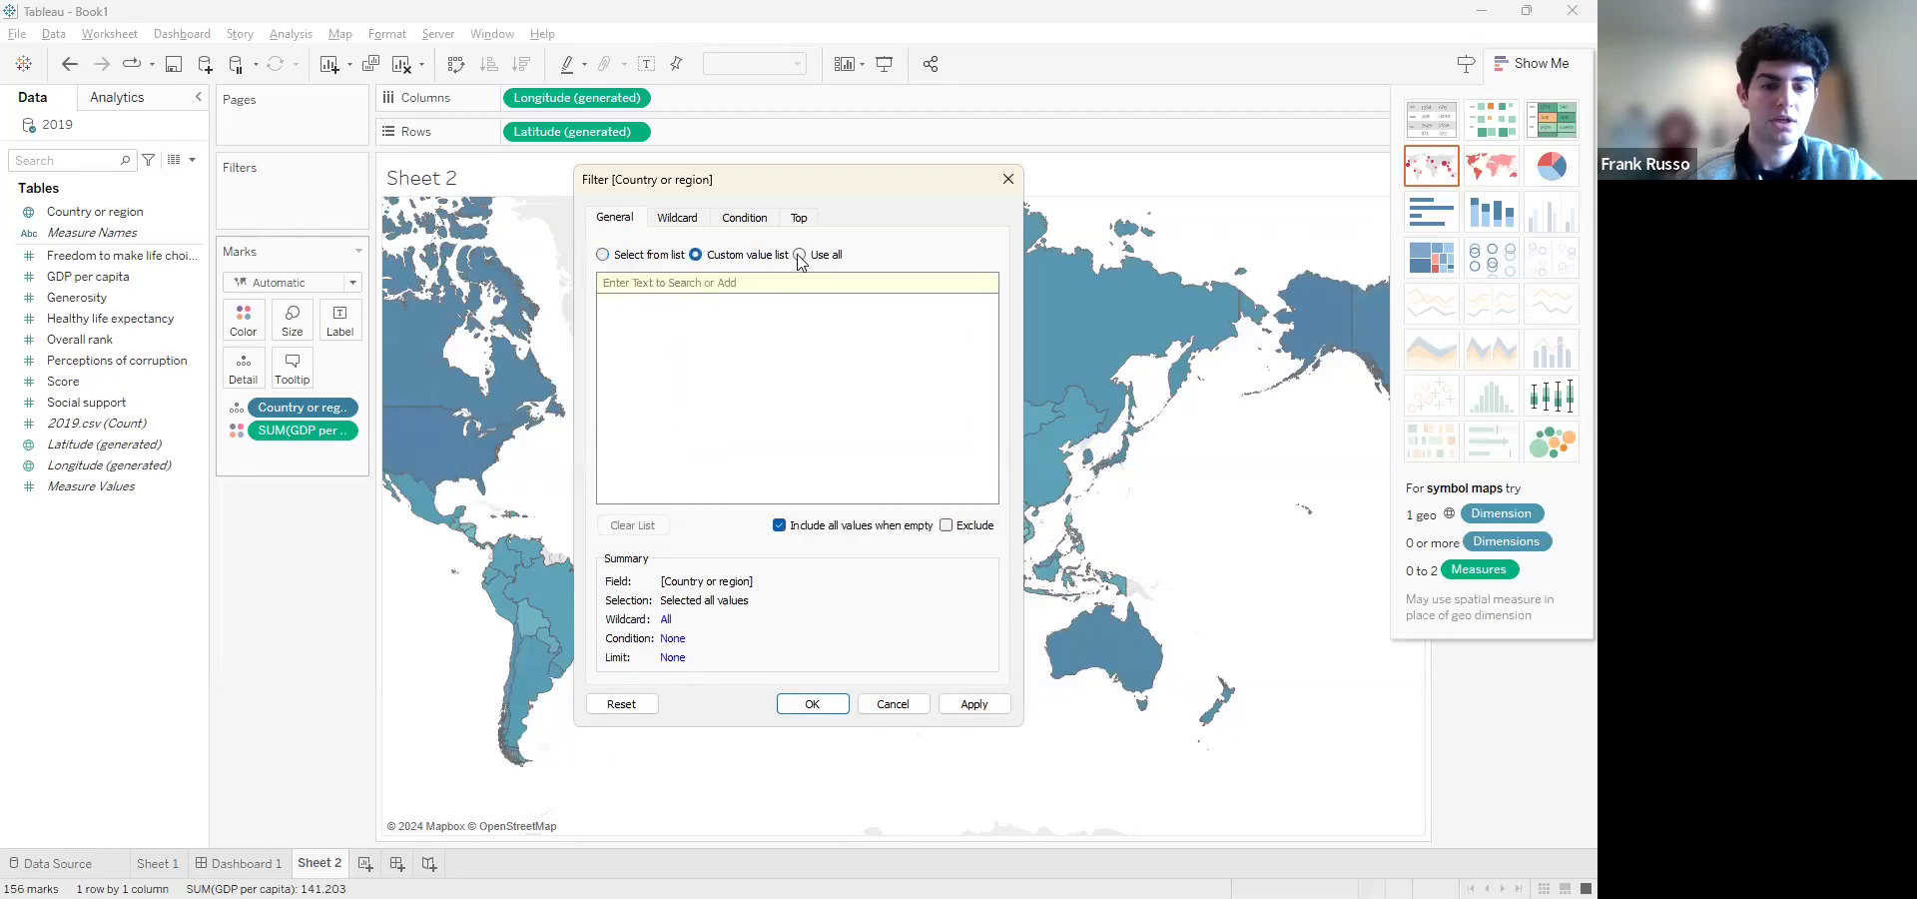
text(italy)
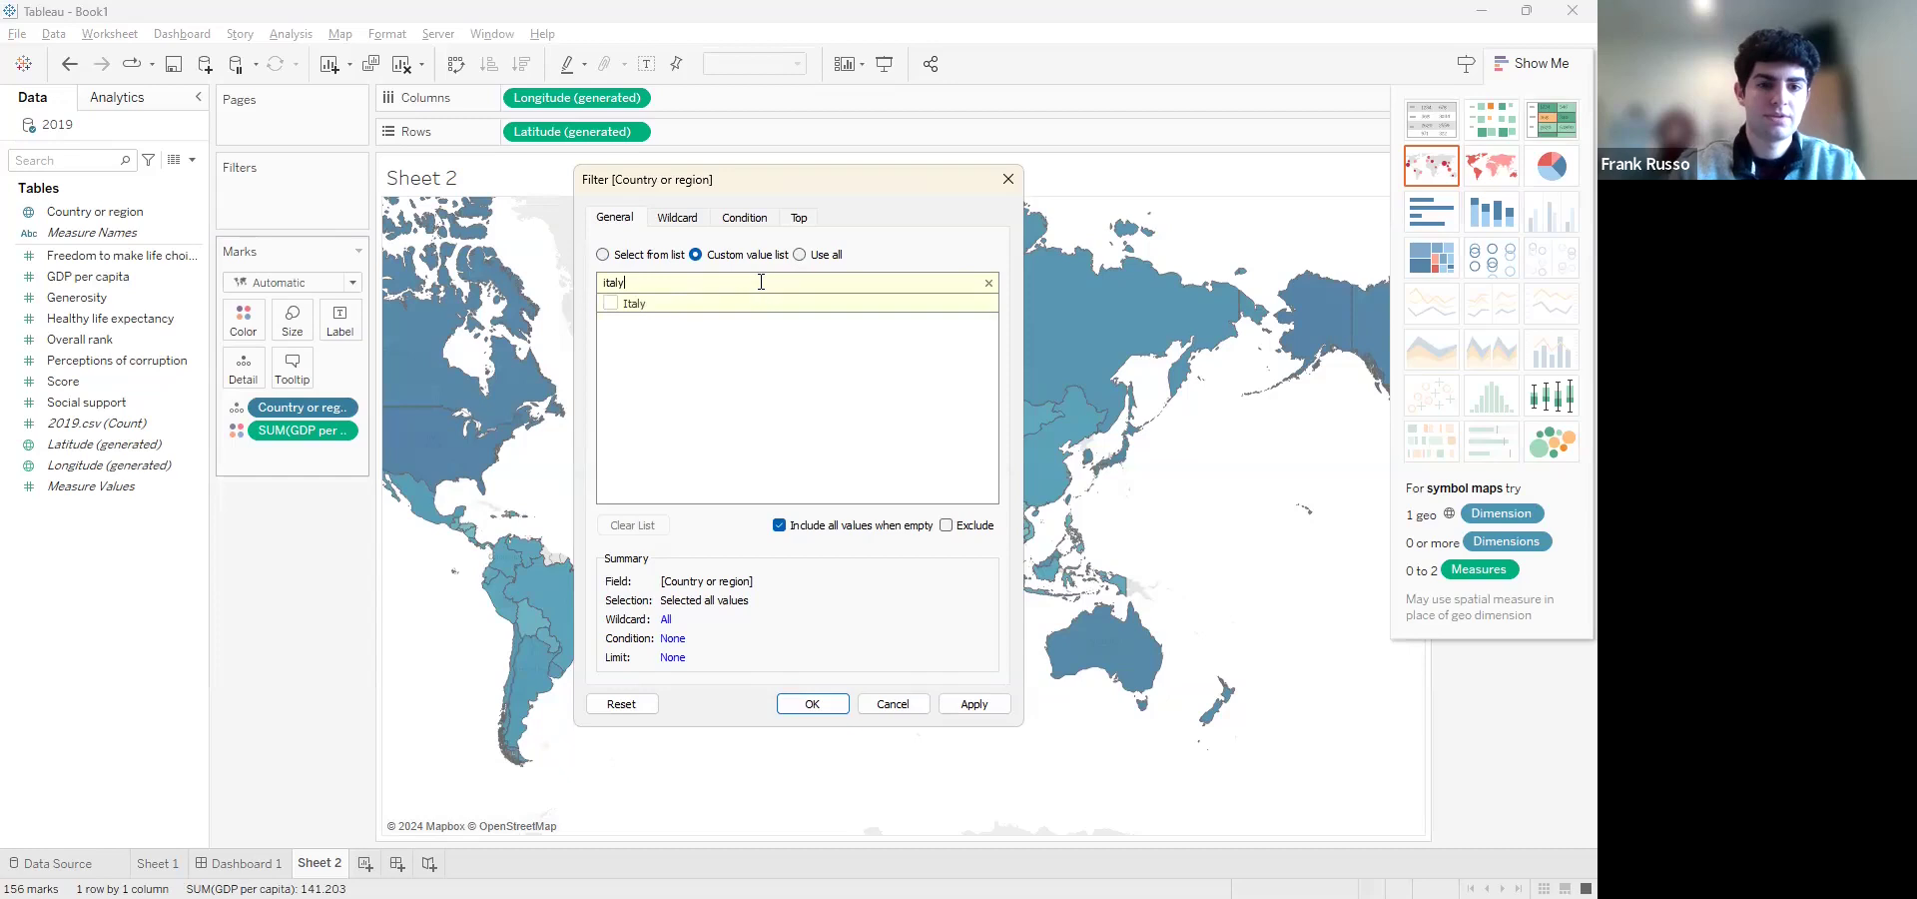
click(612, 304)
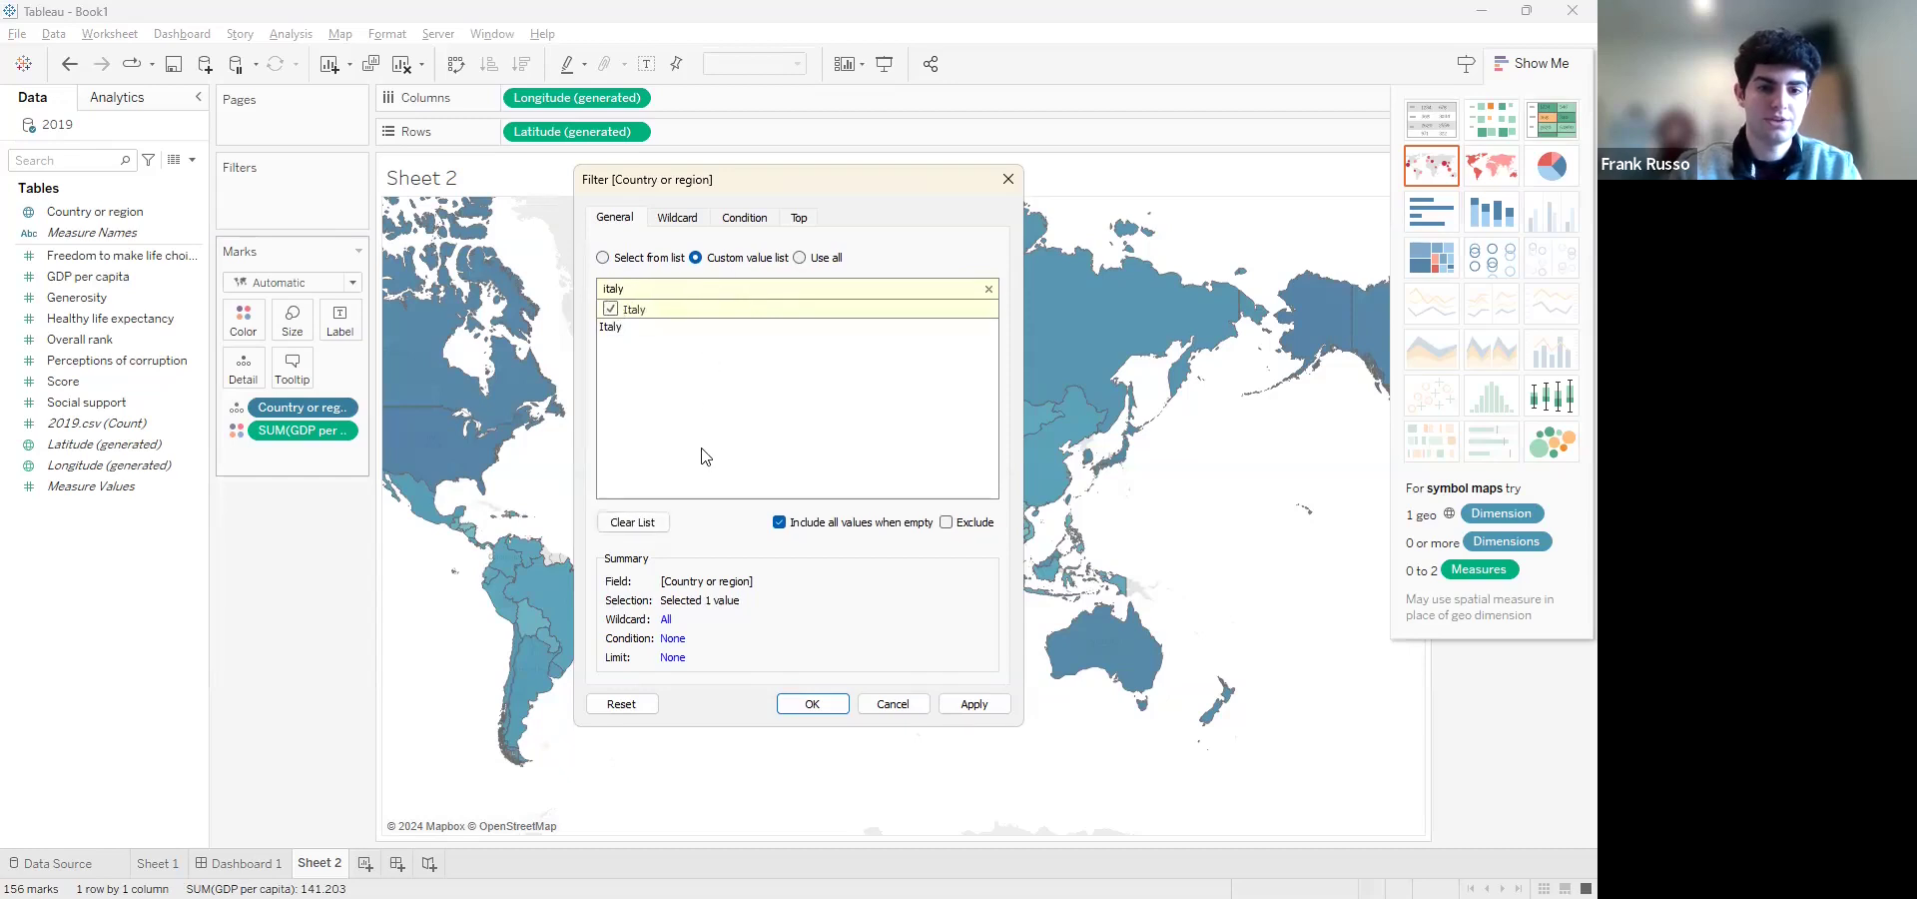
click(807, 704)
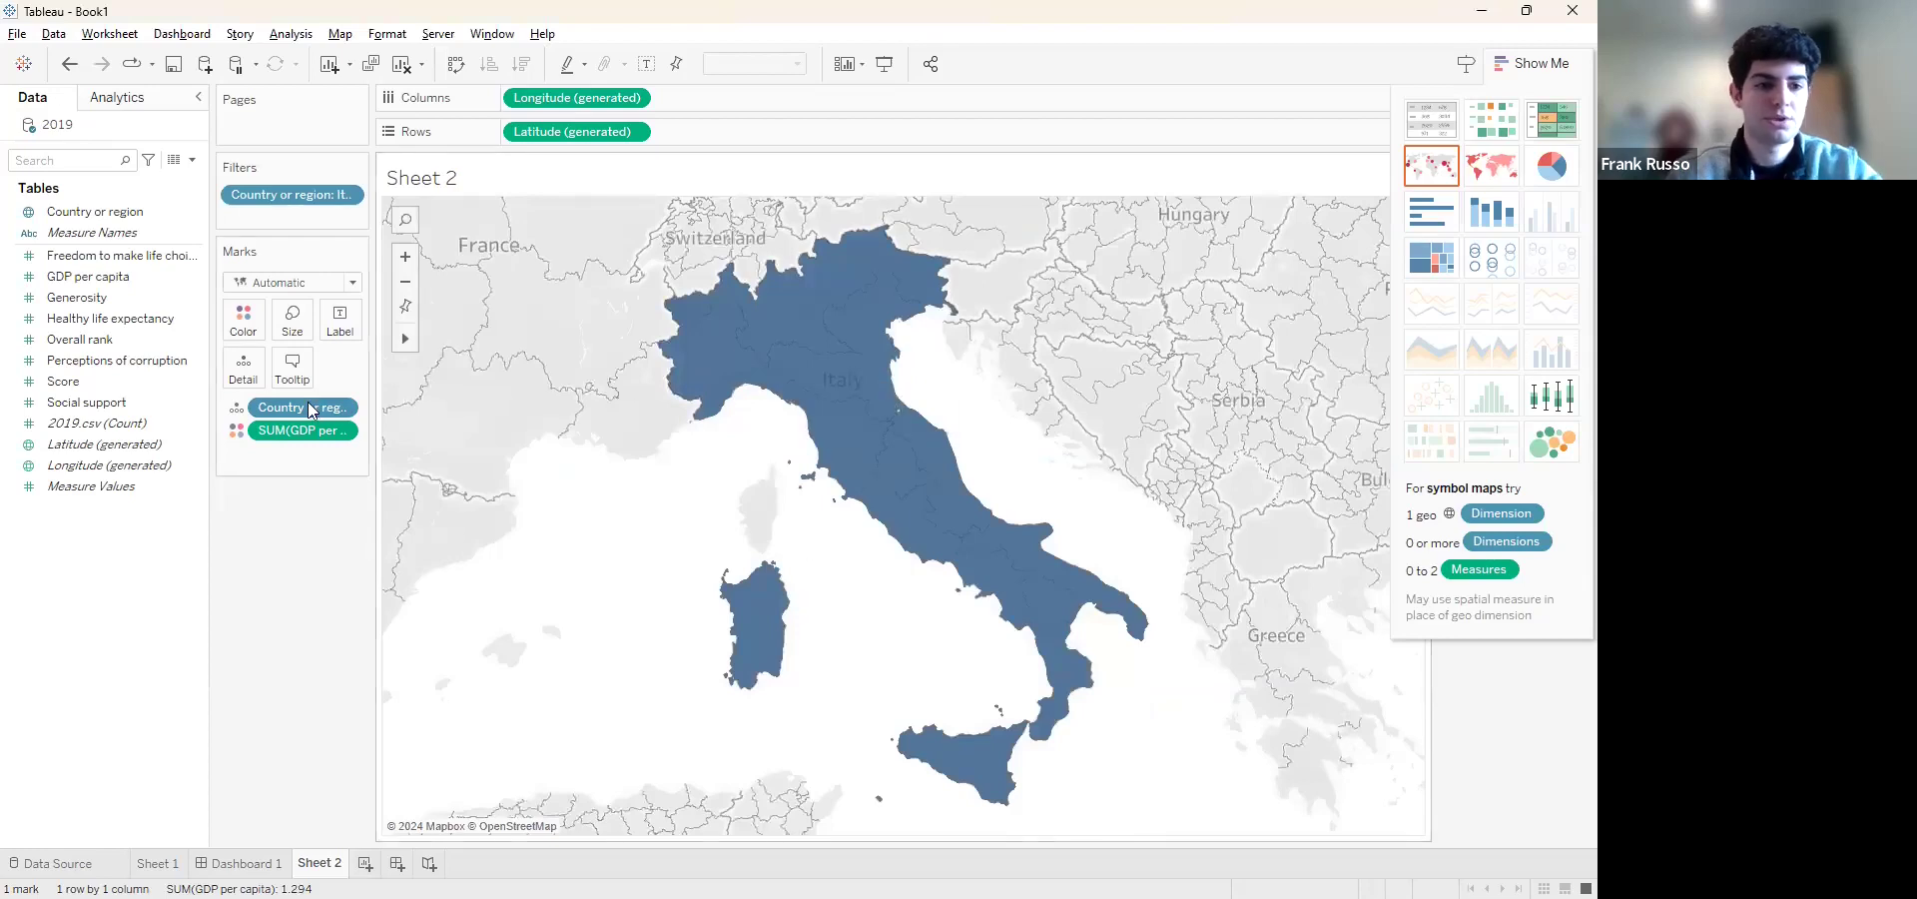
Change the Country or region filter back to selecting from the list and include all countries
click(345, 408)
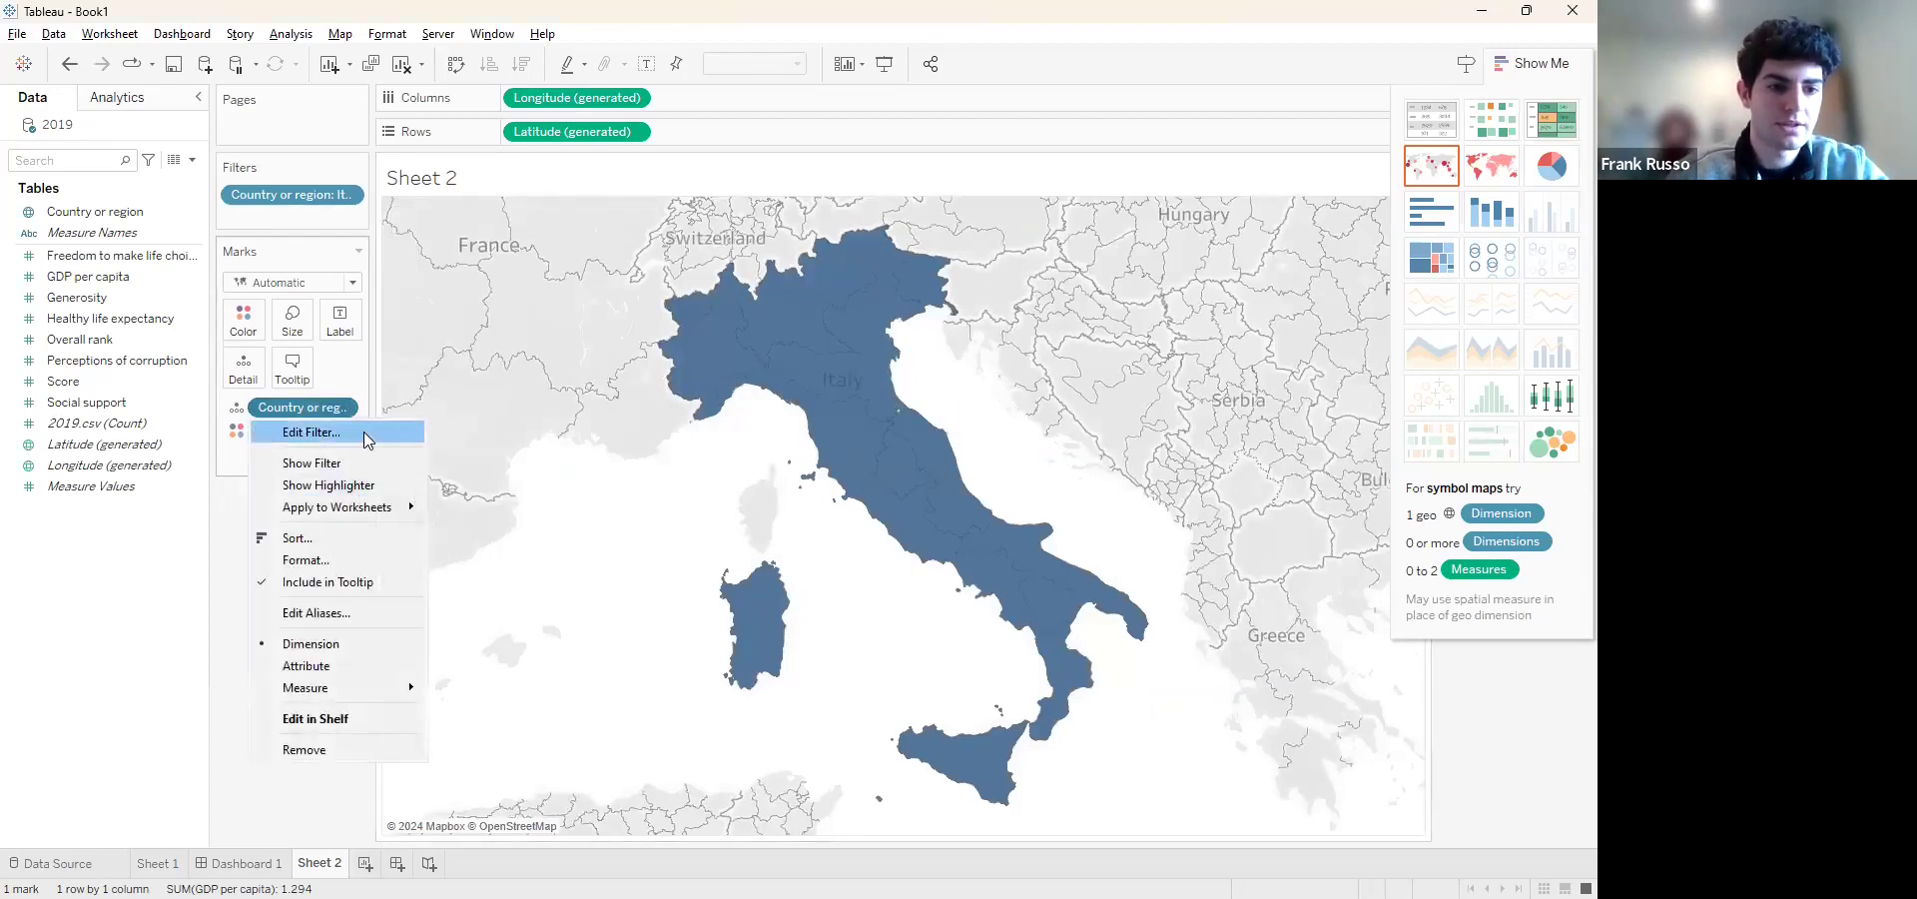
click(360, 430)
click(602, 258)
click(632, 522)
click(804, 707)
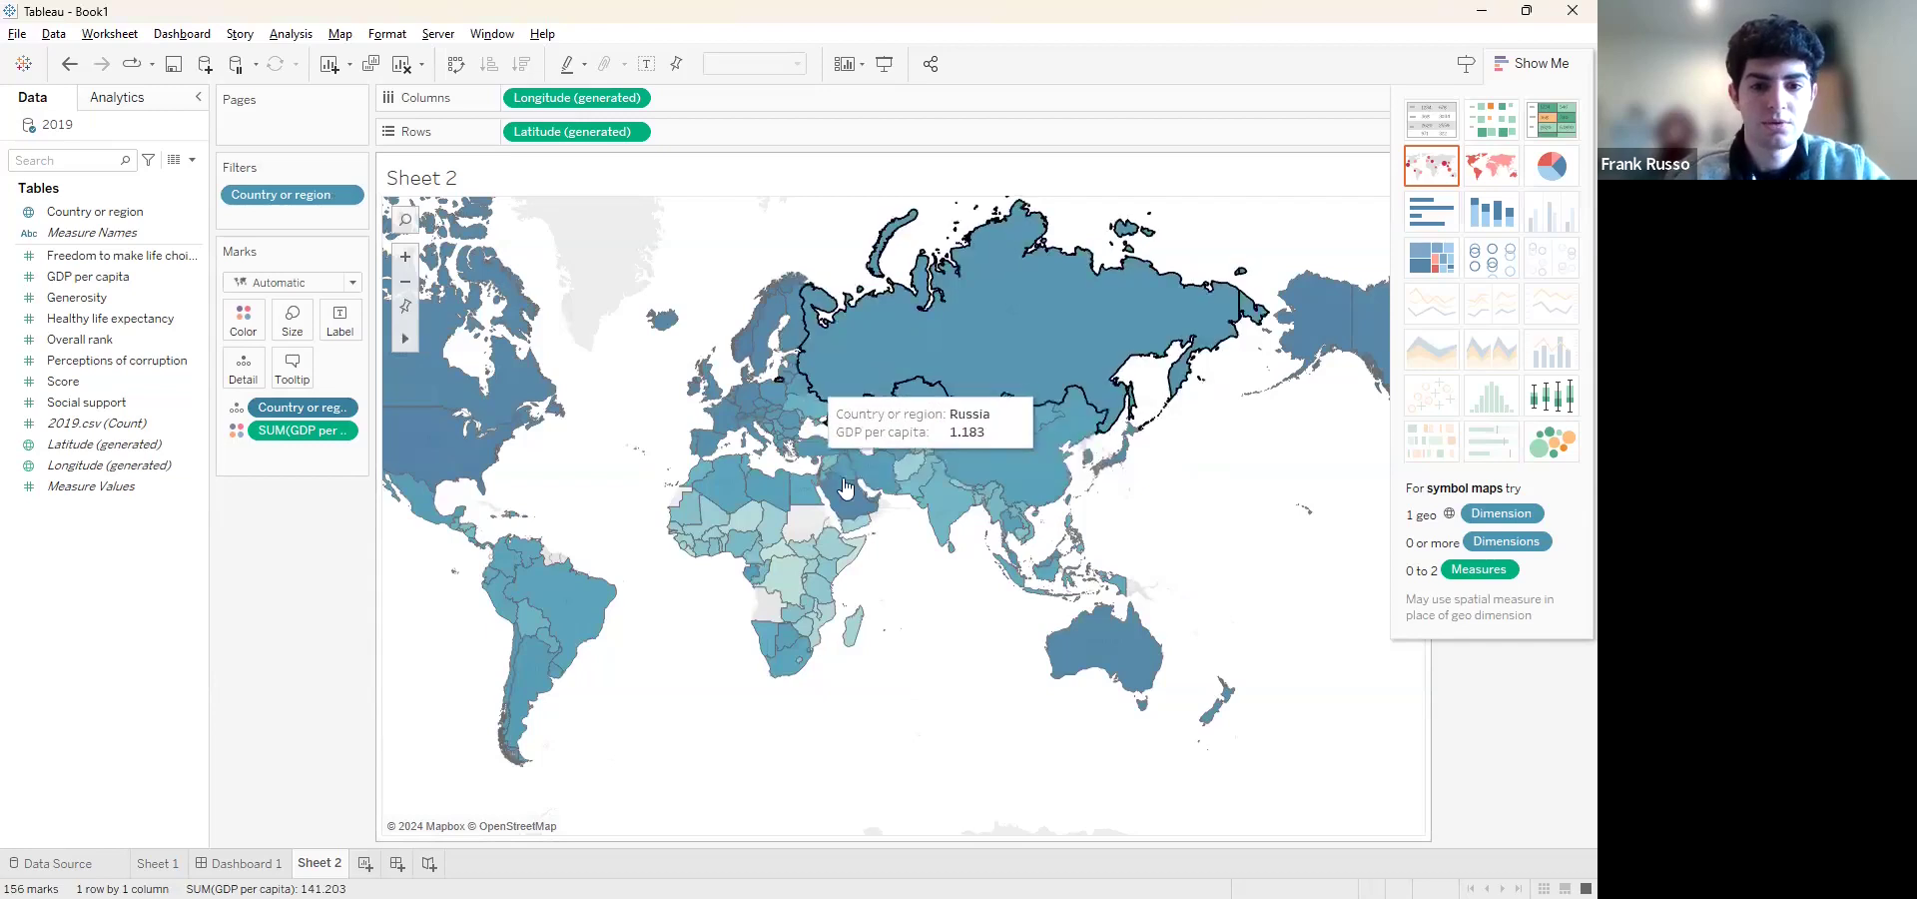
Select Russia and its neighboring countries, such as Estonia and Finland, together on the map to view their GDP per capita, and clear the selection
scroll(824, 383, up, 1)
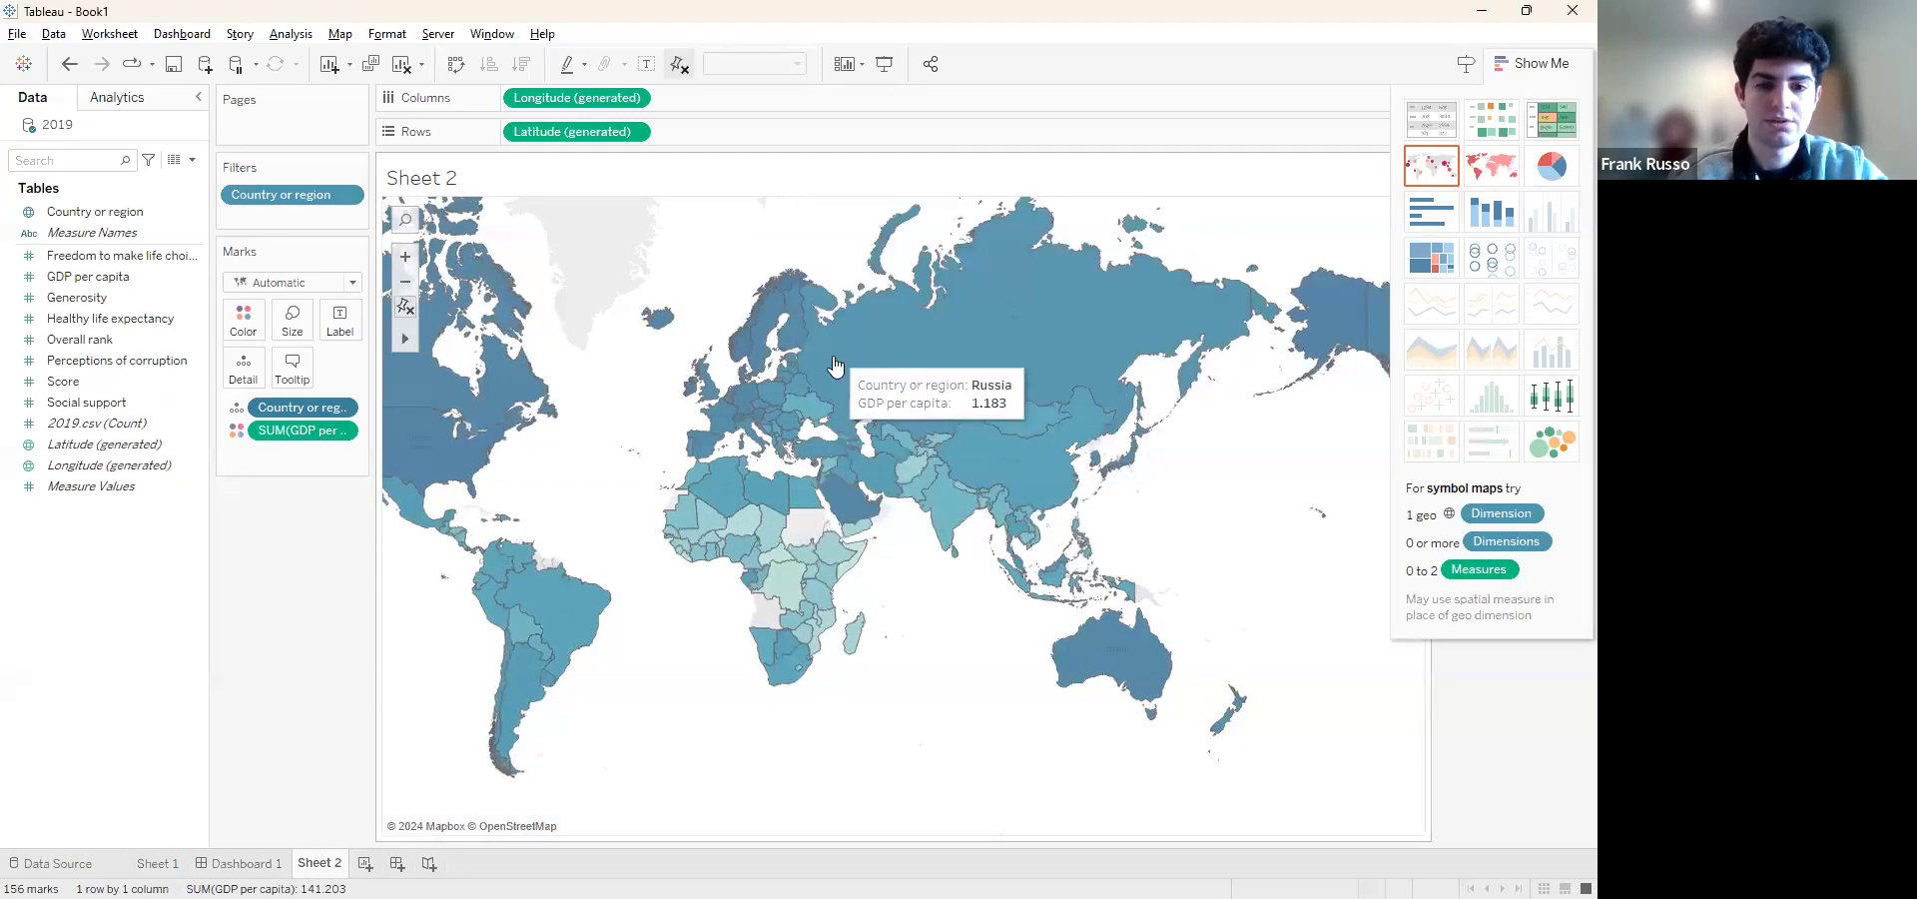
click(814, 419)
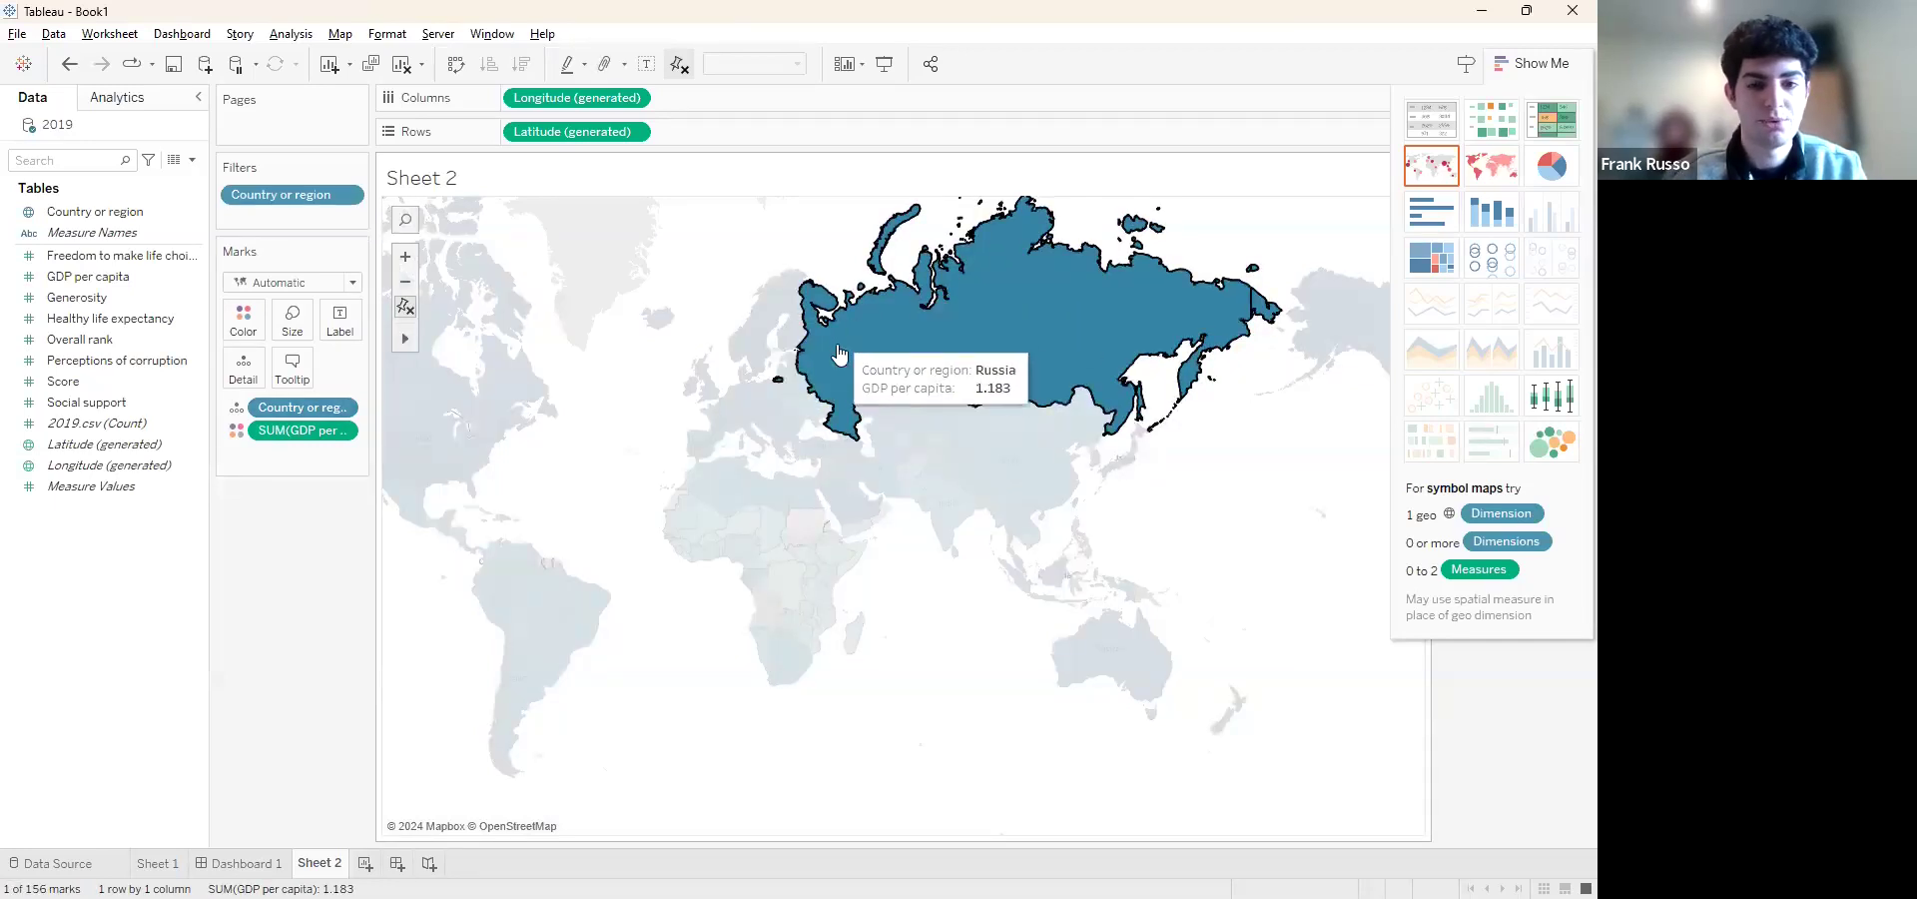
ctrl+click(796, 389)
ctrl+click(795, 388)
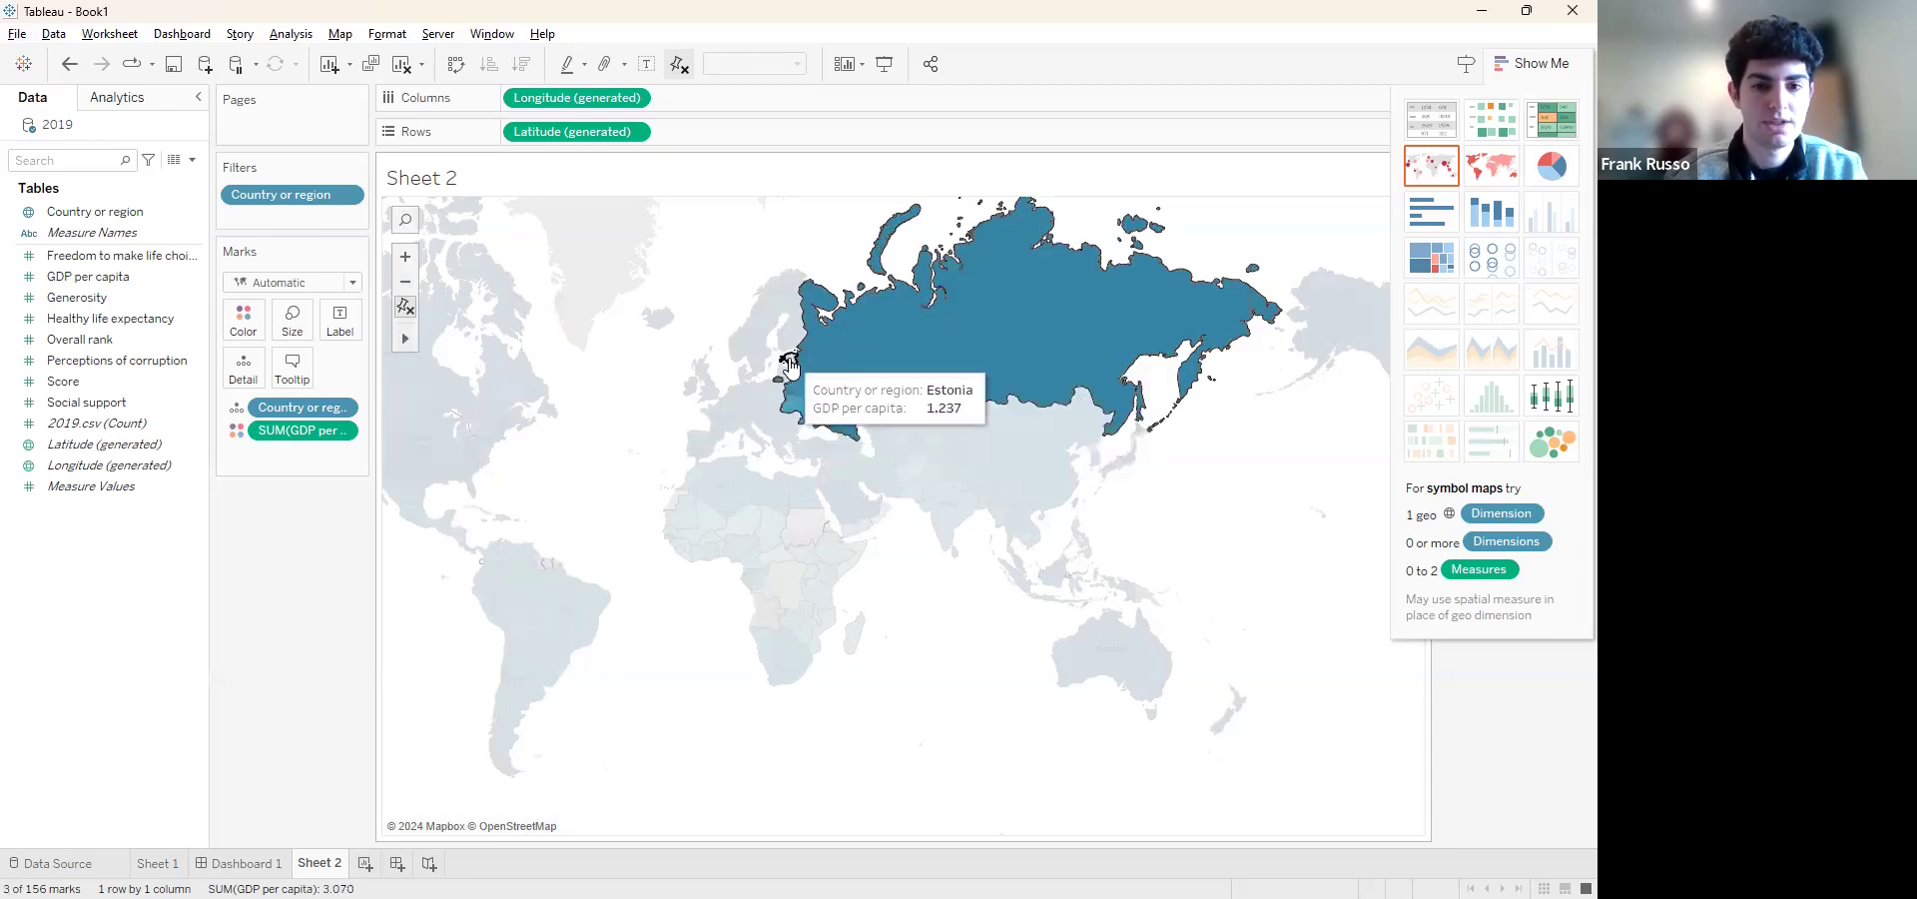
ctrl+click(789, 366)
ctrl+click(789, 356)
ctrl+click(792, 313)
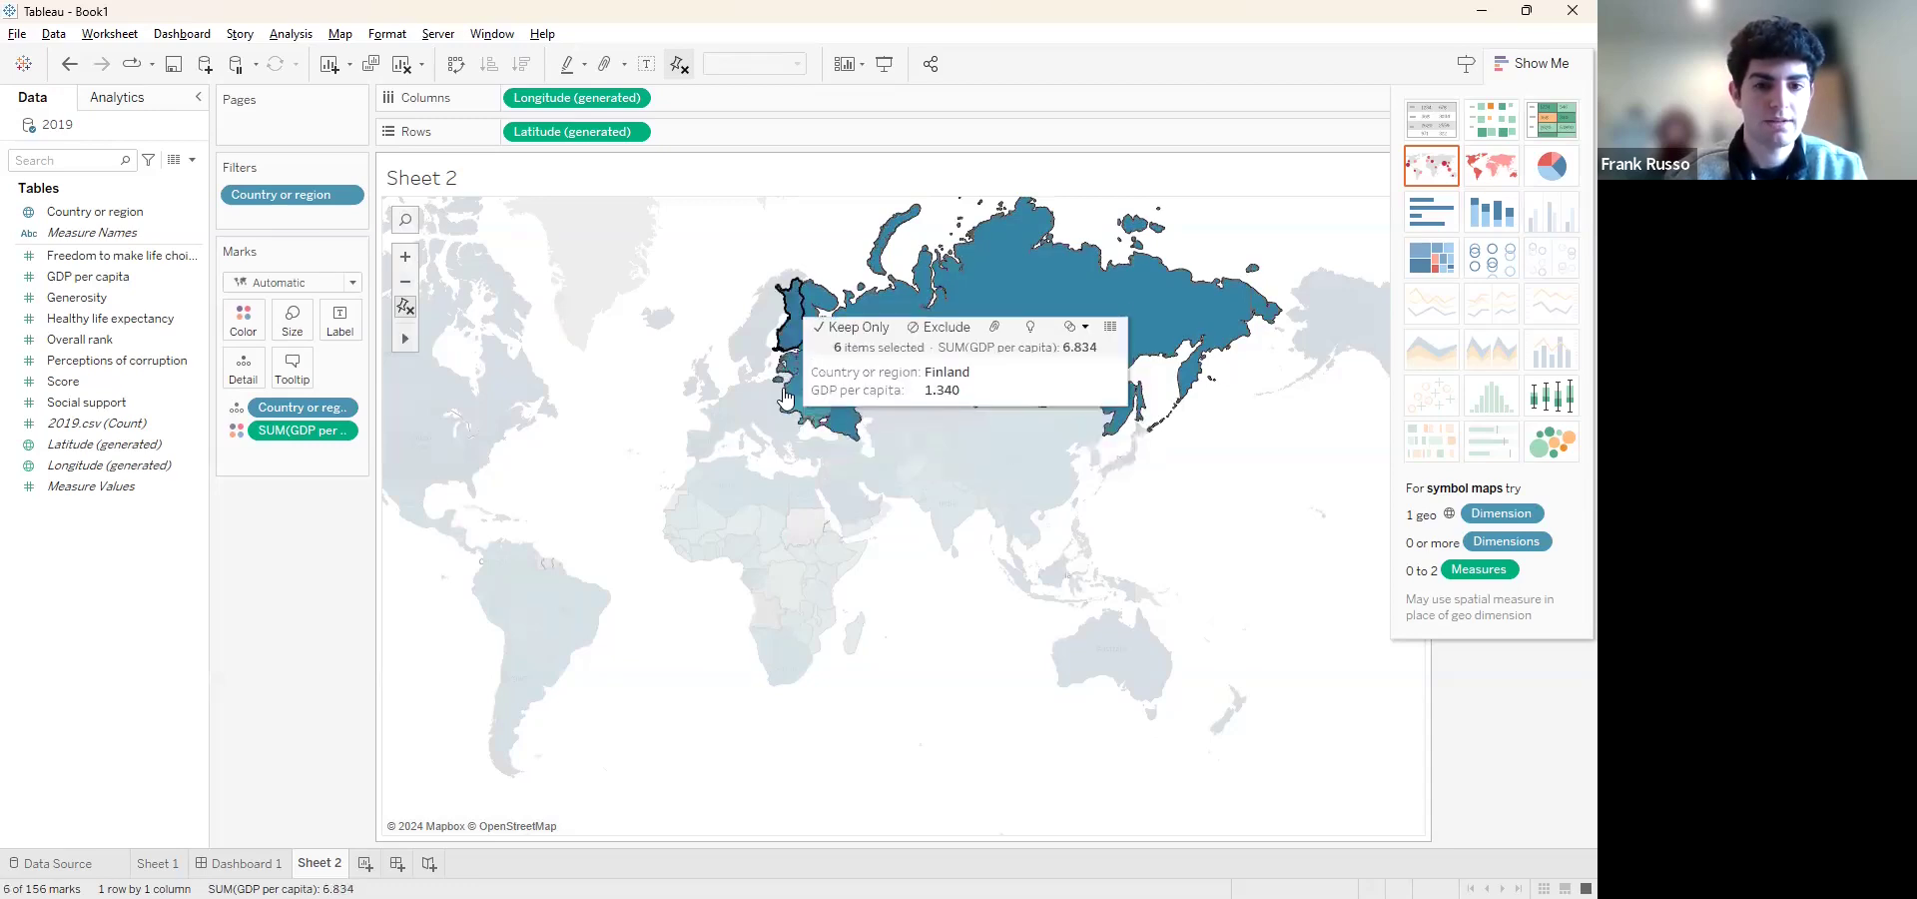
ctrl+click(770, 386)
ctrl+click(785, 417)
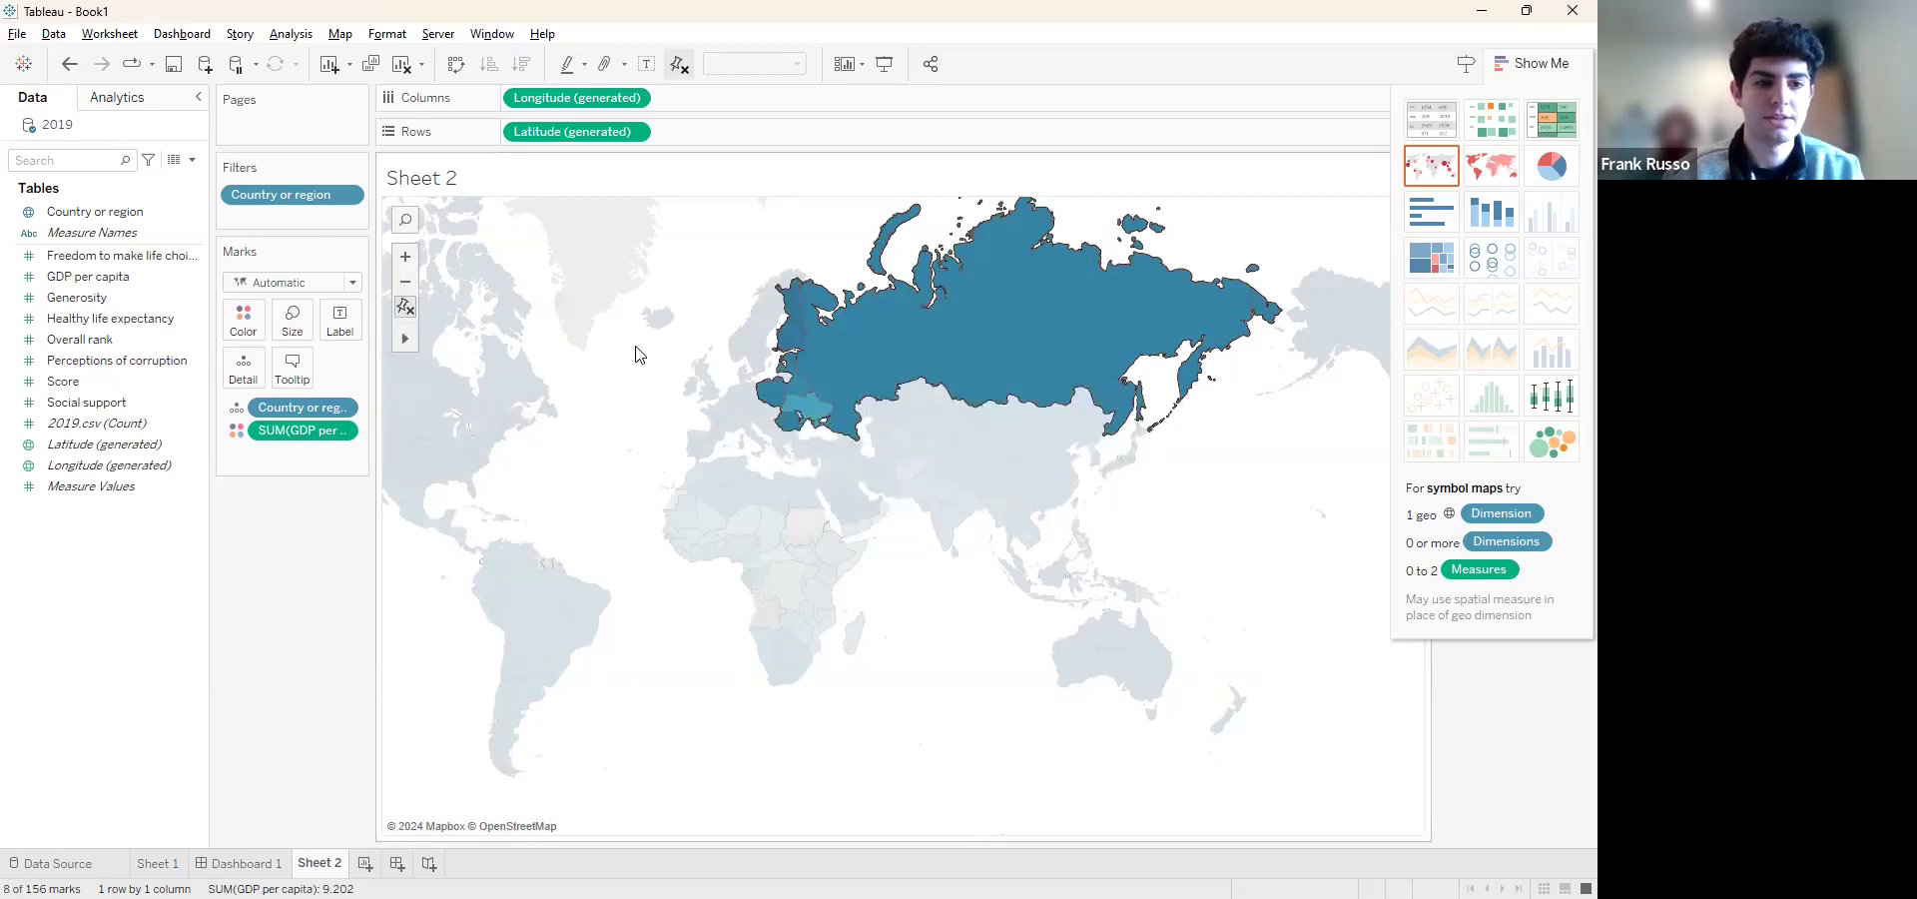
click(682, 362)
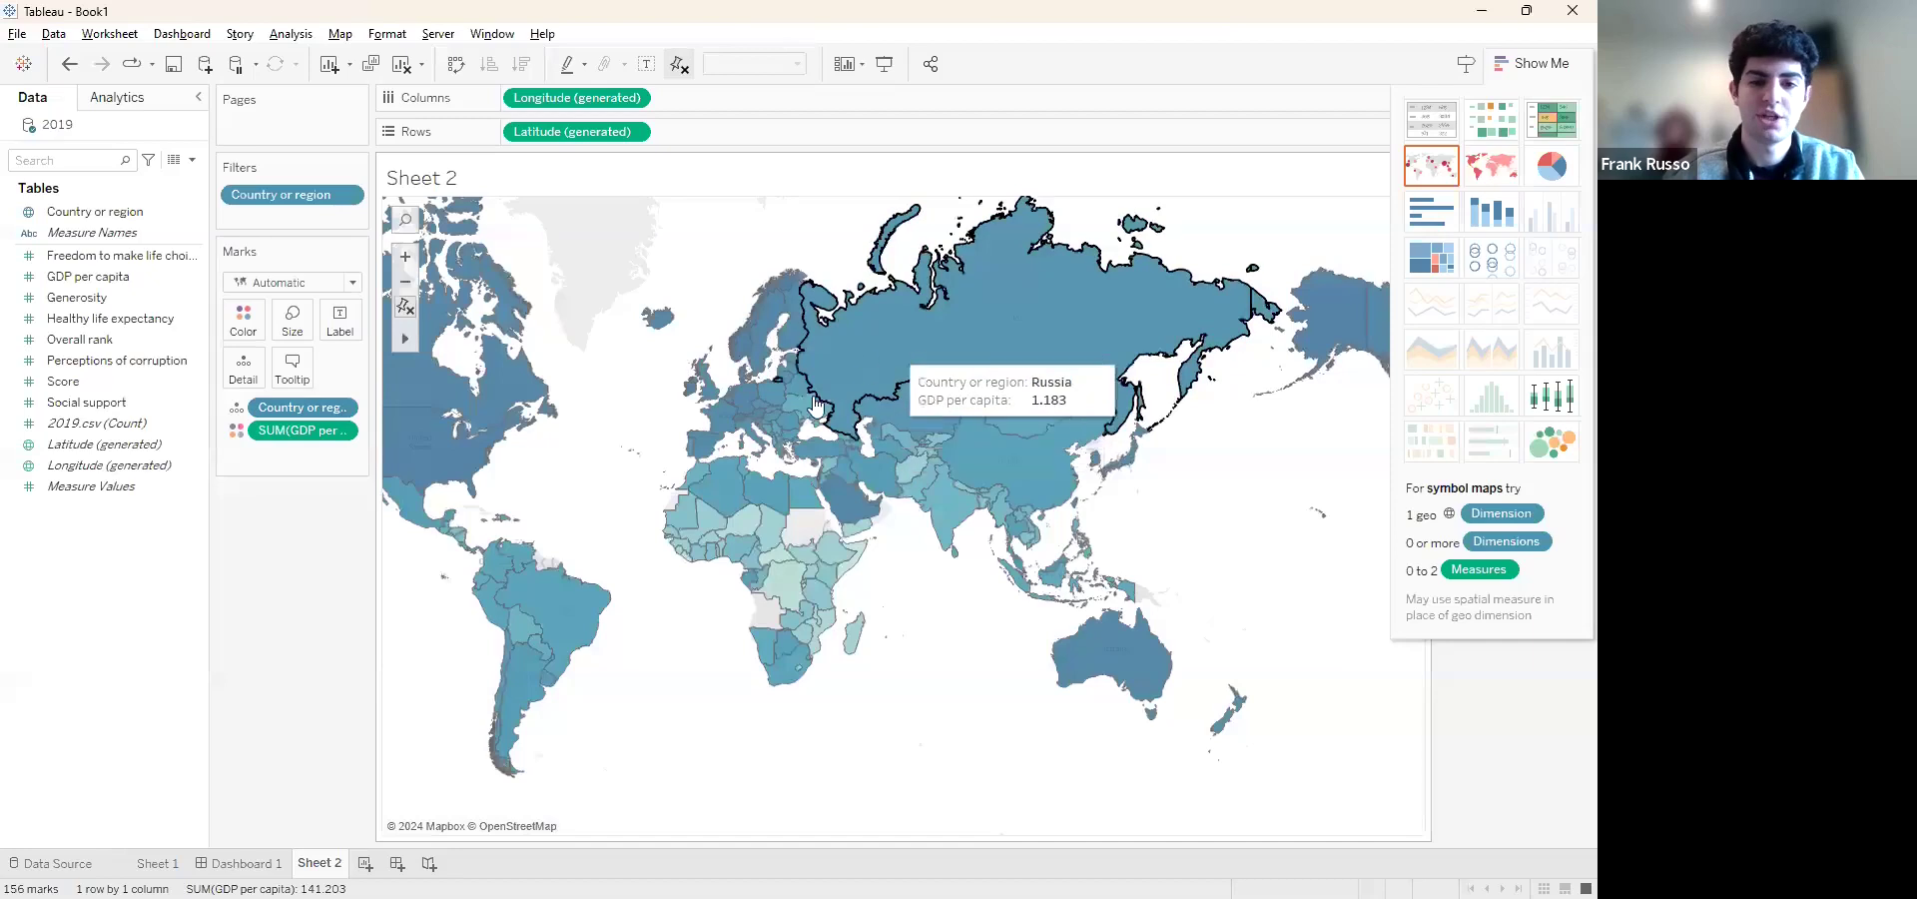
Filter the map to Russia, Slovakia and Slovenia with a custom value list for Country or region
click(341, 407)
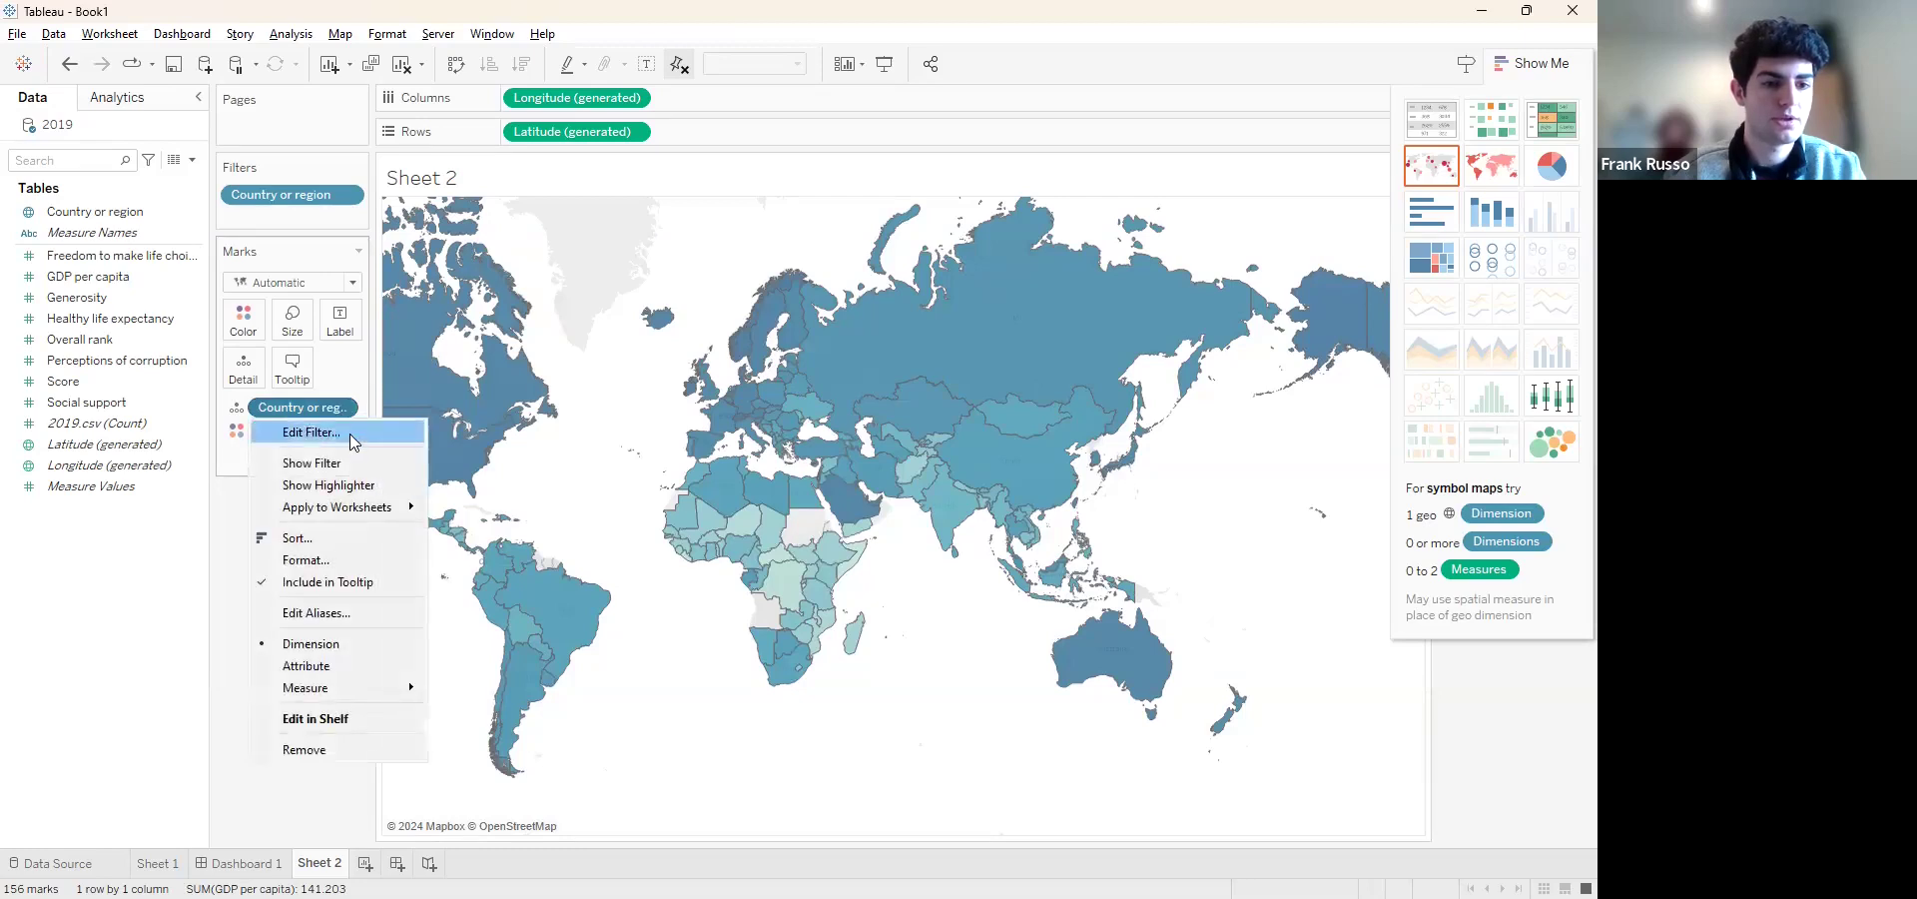
click(351, 442)
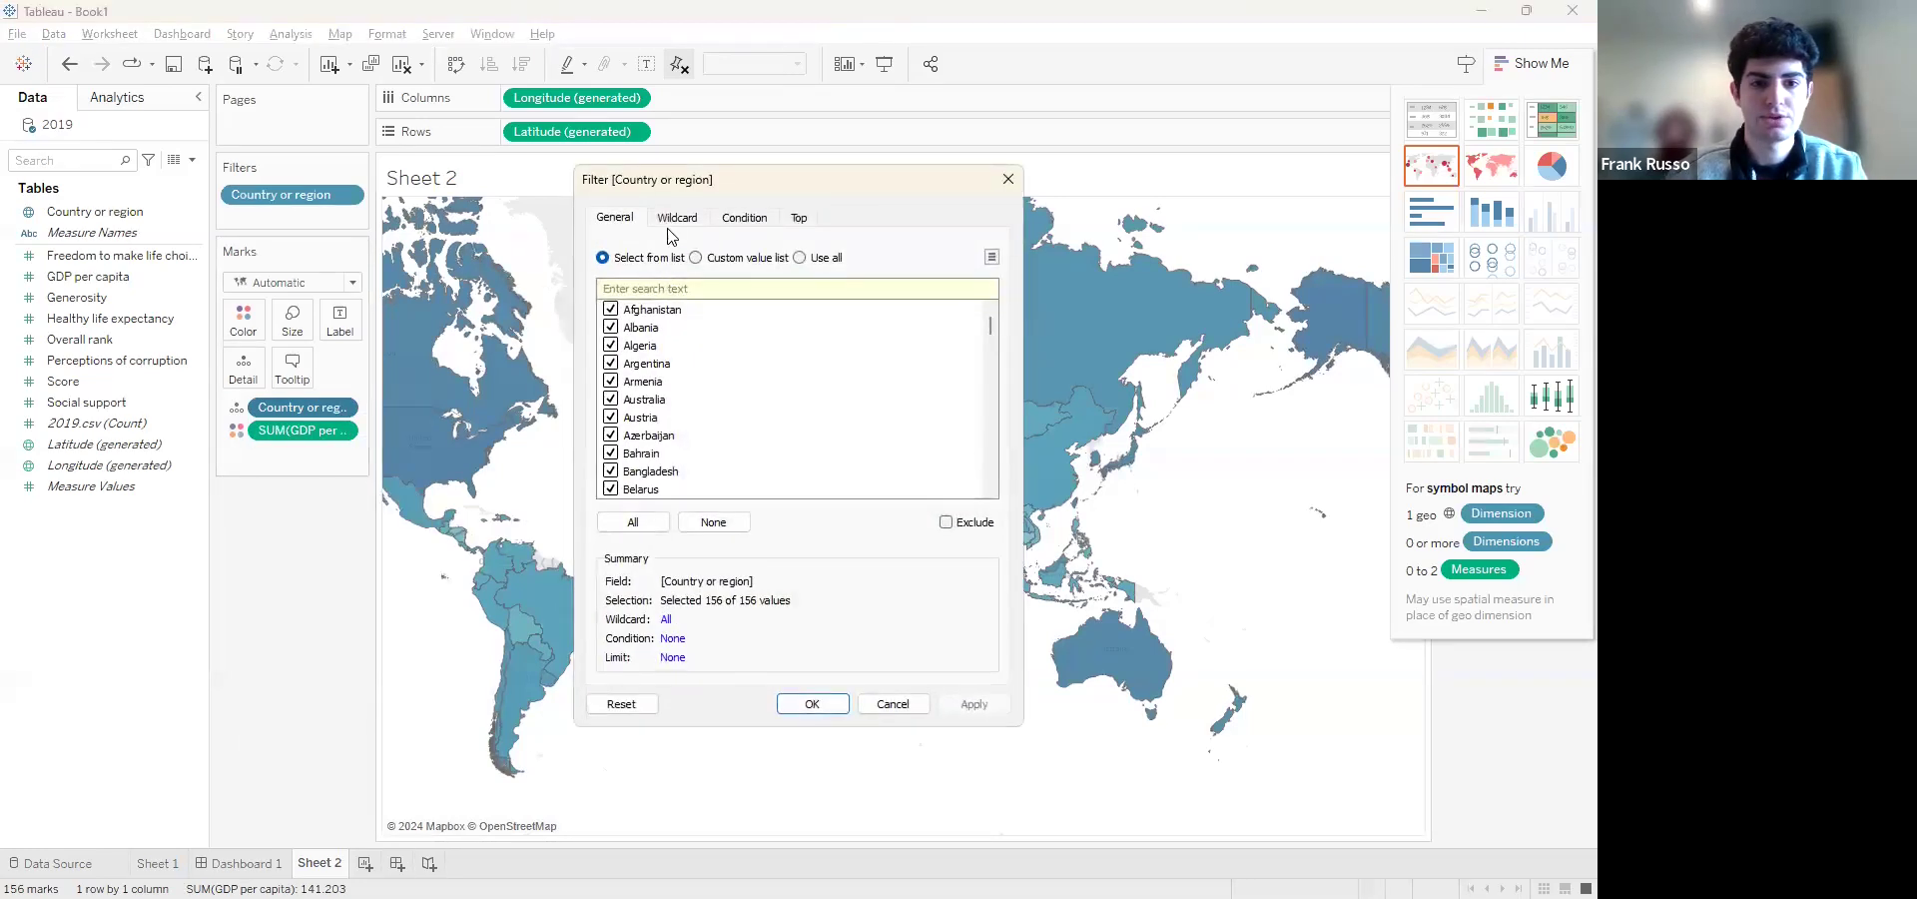
click(709, 258)
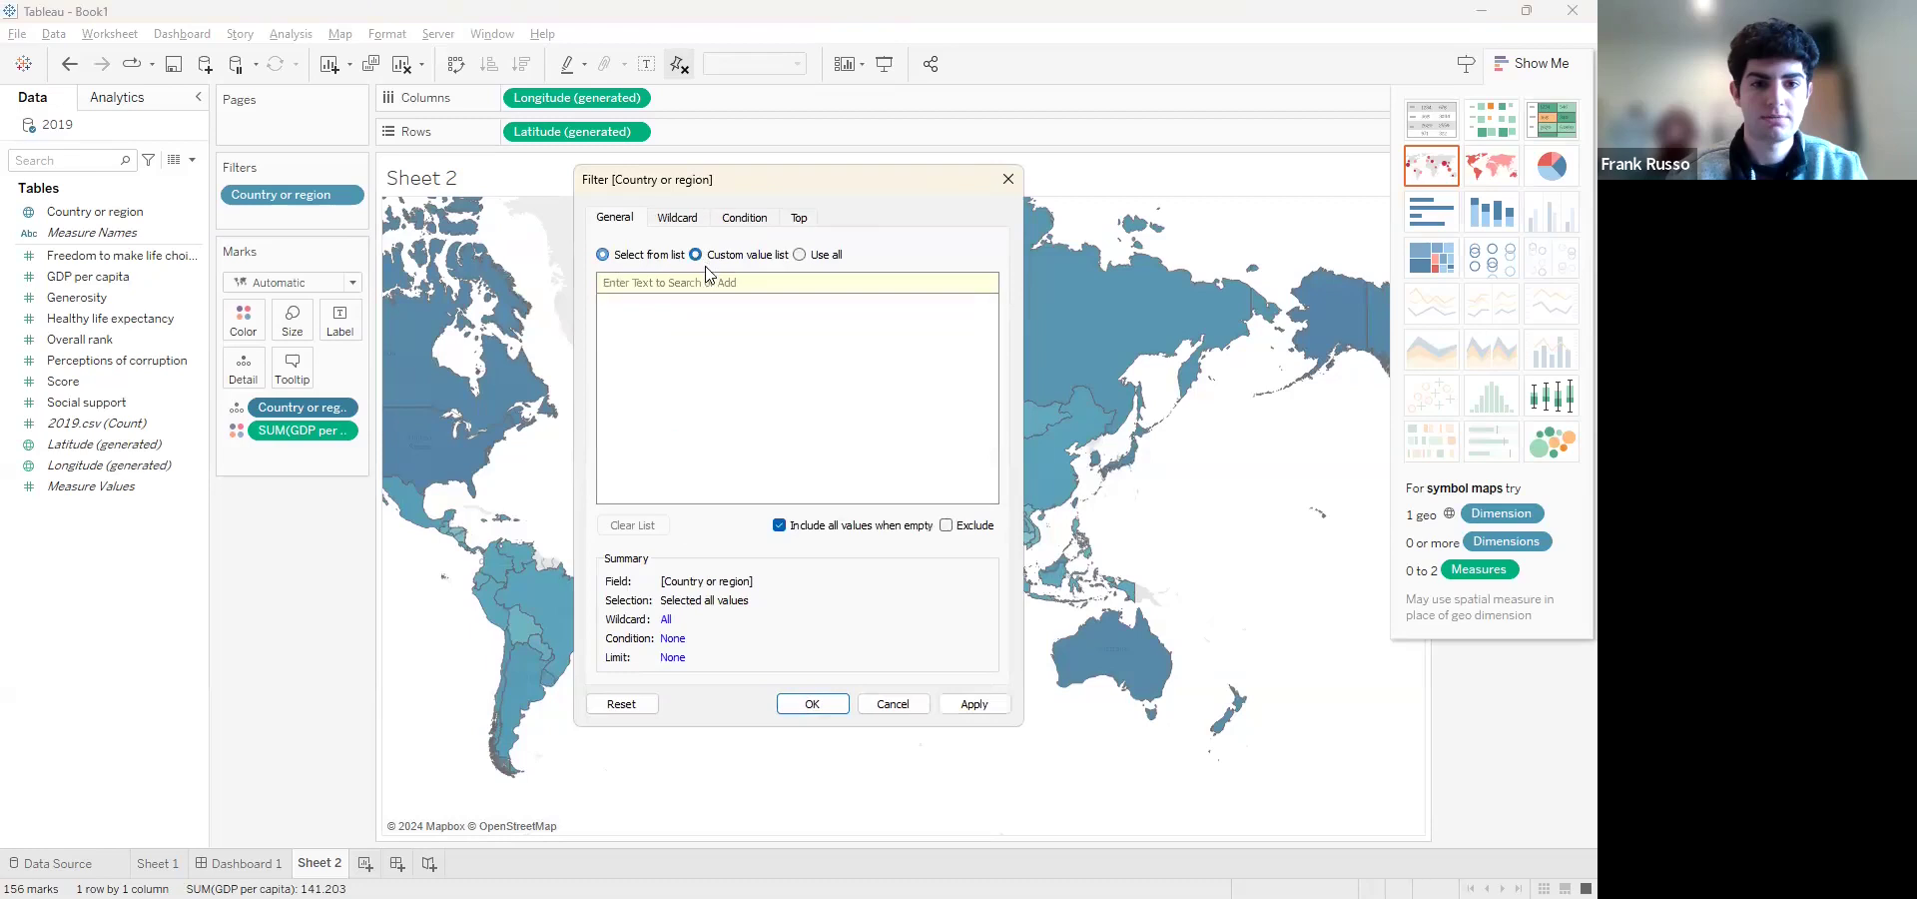
text(russia)
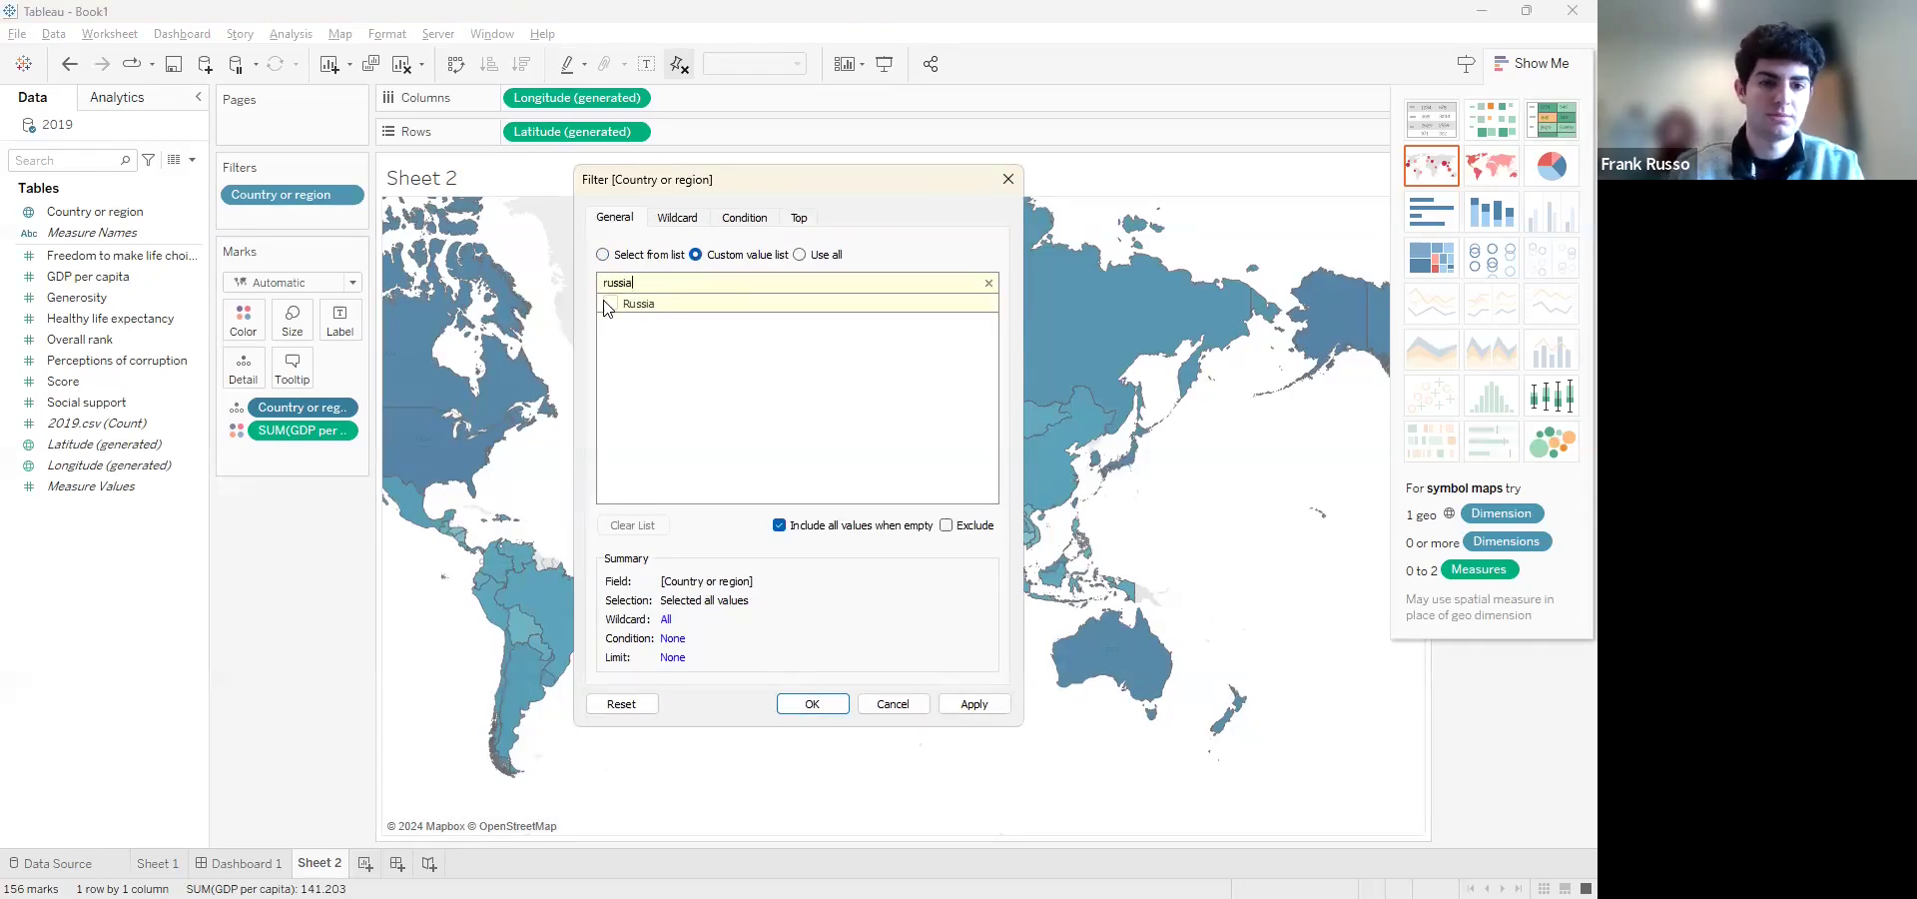
click(605, 304)
key(BackSpace)
key(BackSpace)
key(BackSpace)
text(slo)
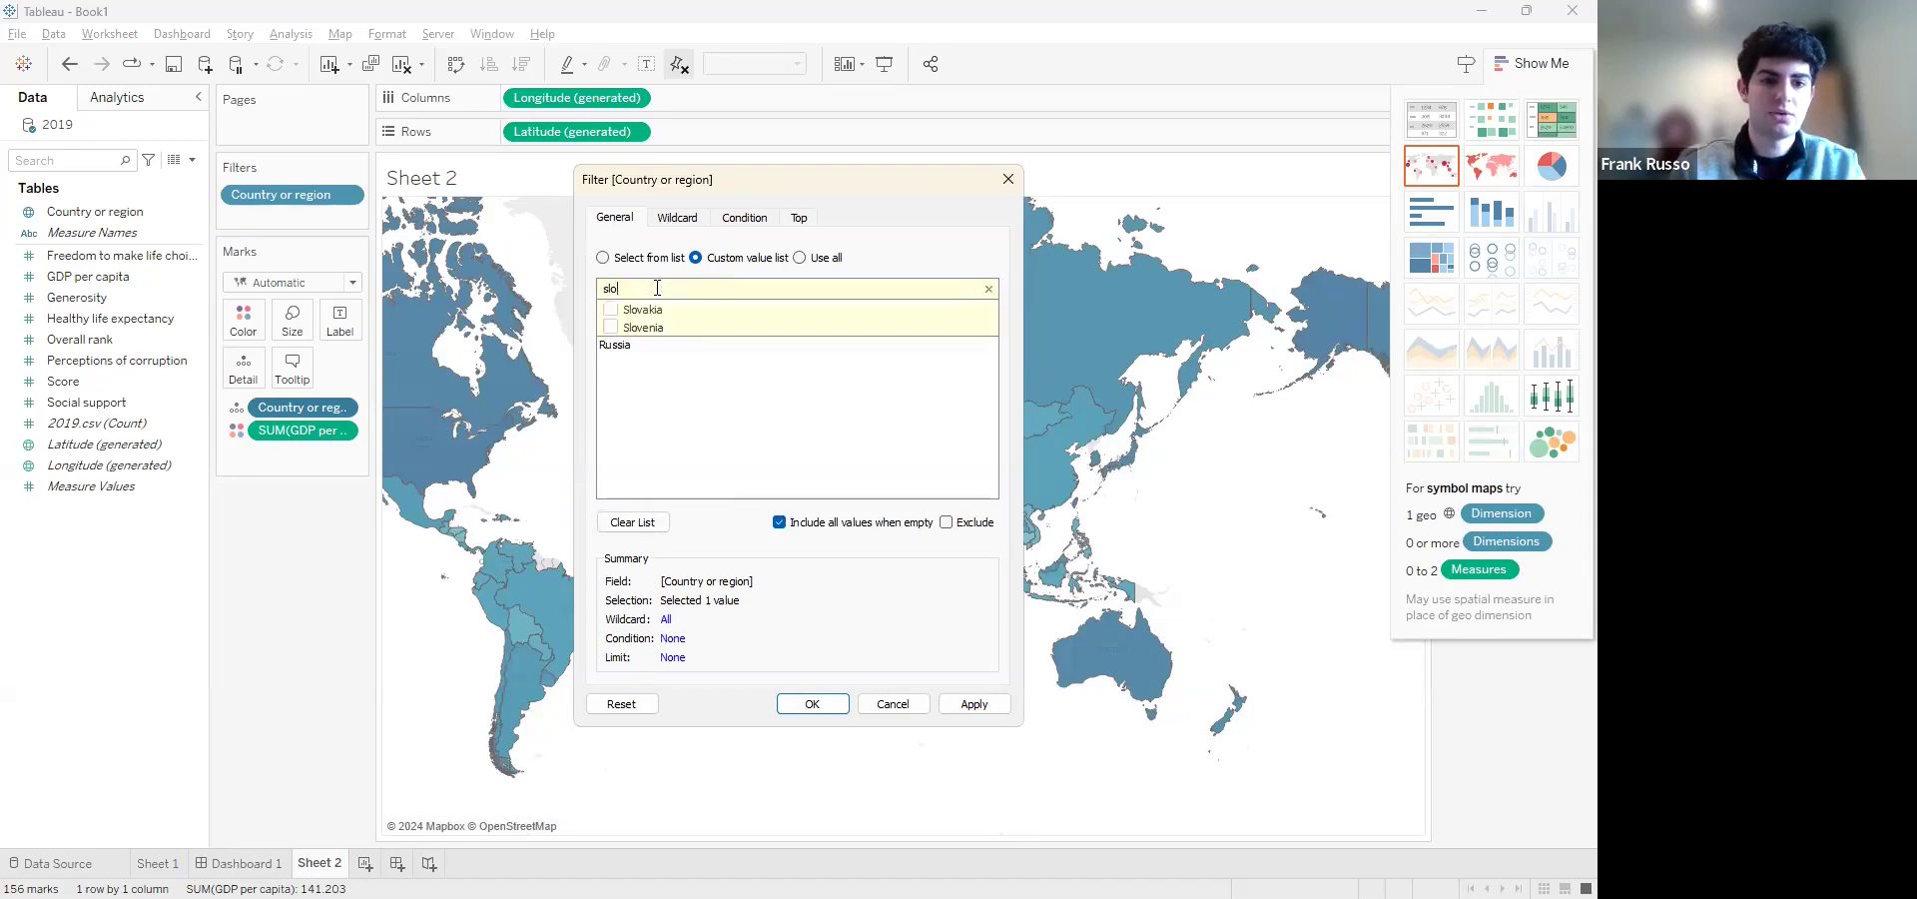
click(610, 310)
click(610, 328)
click(810, 704)
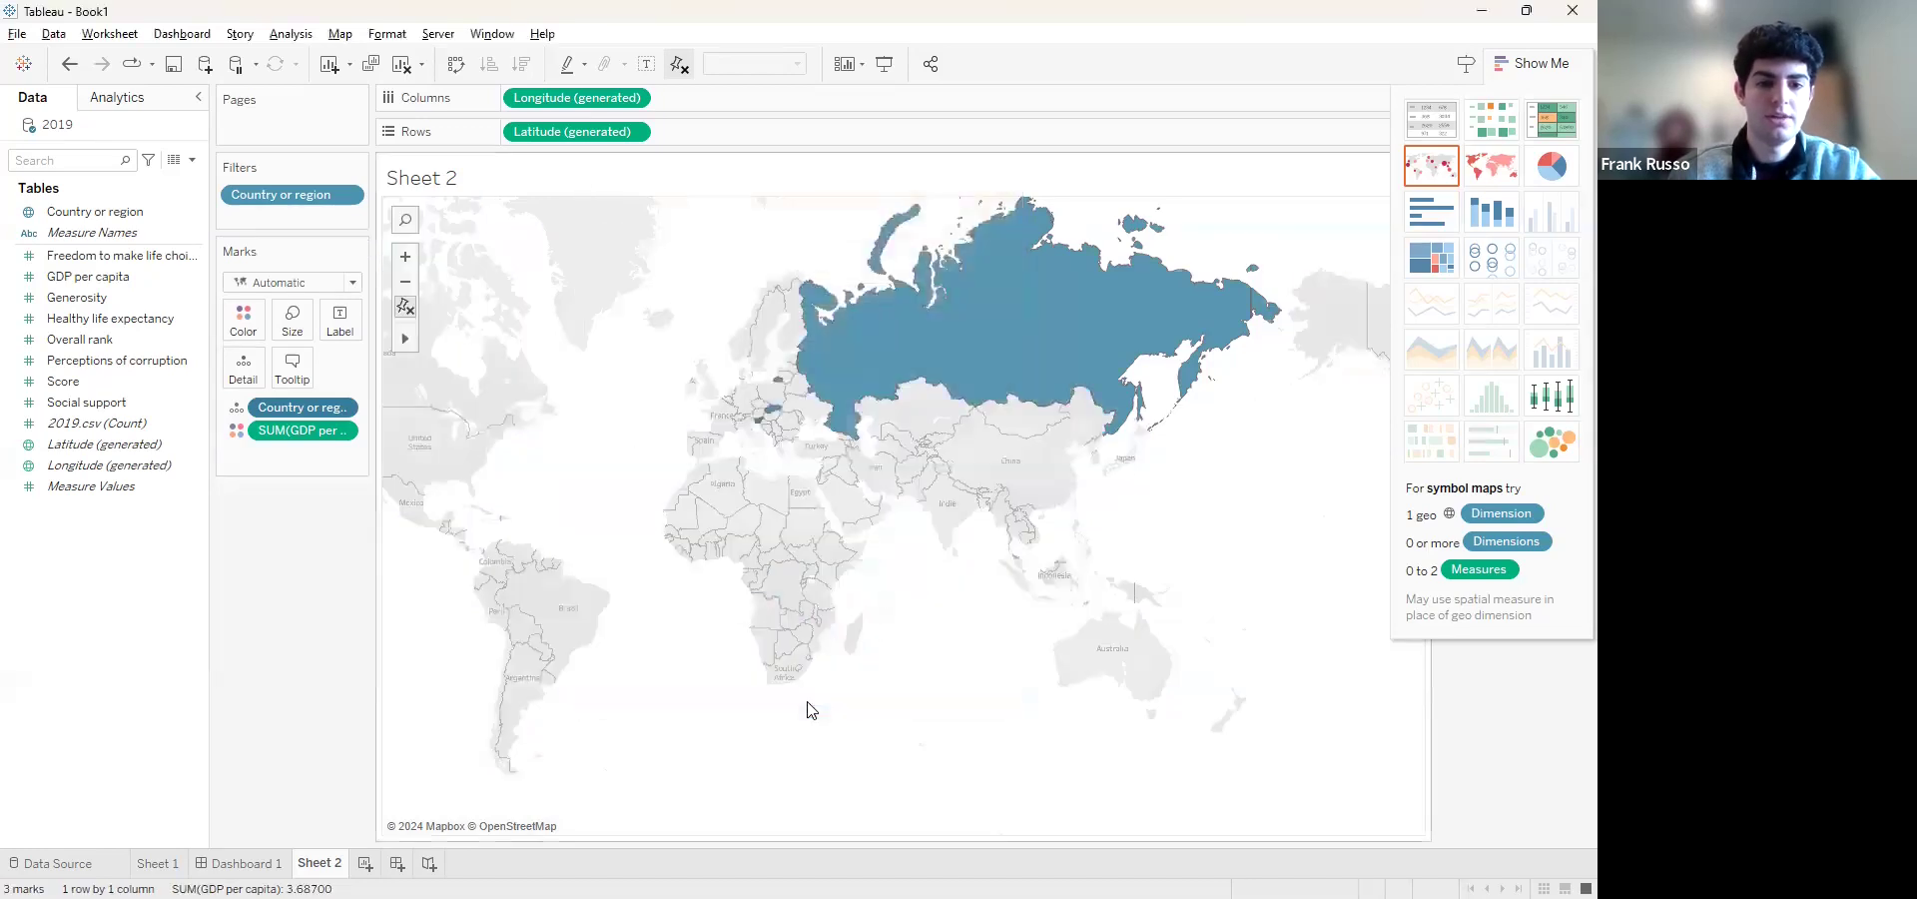
Inspect the GDP per capita of the filtered countries and exclude Russia, Slovakia and Slovenia from the map one by one
mouse_move(811, 369)
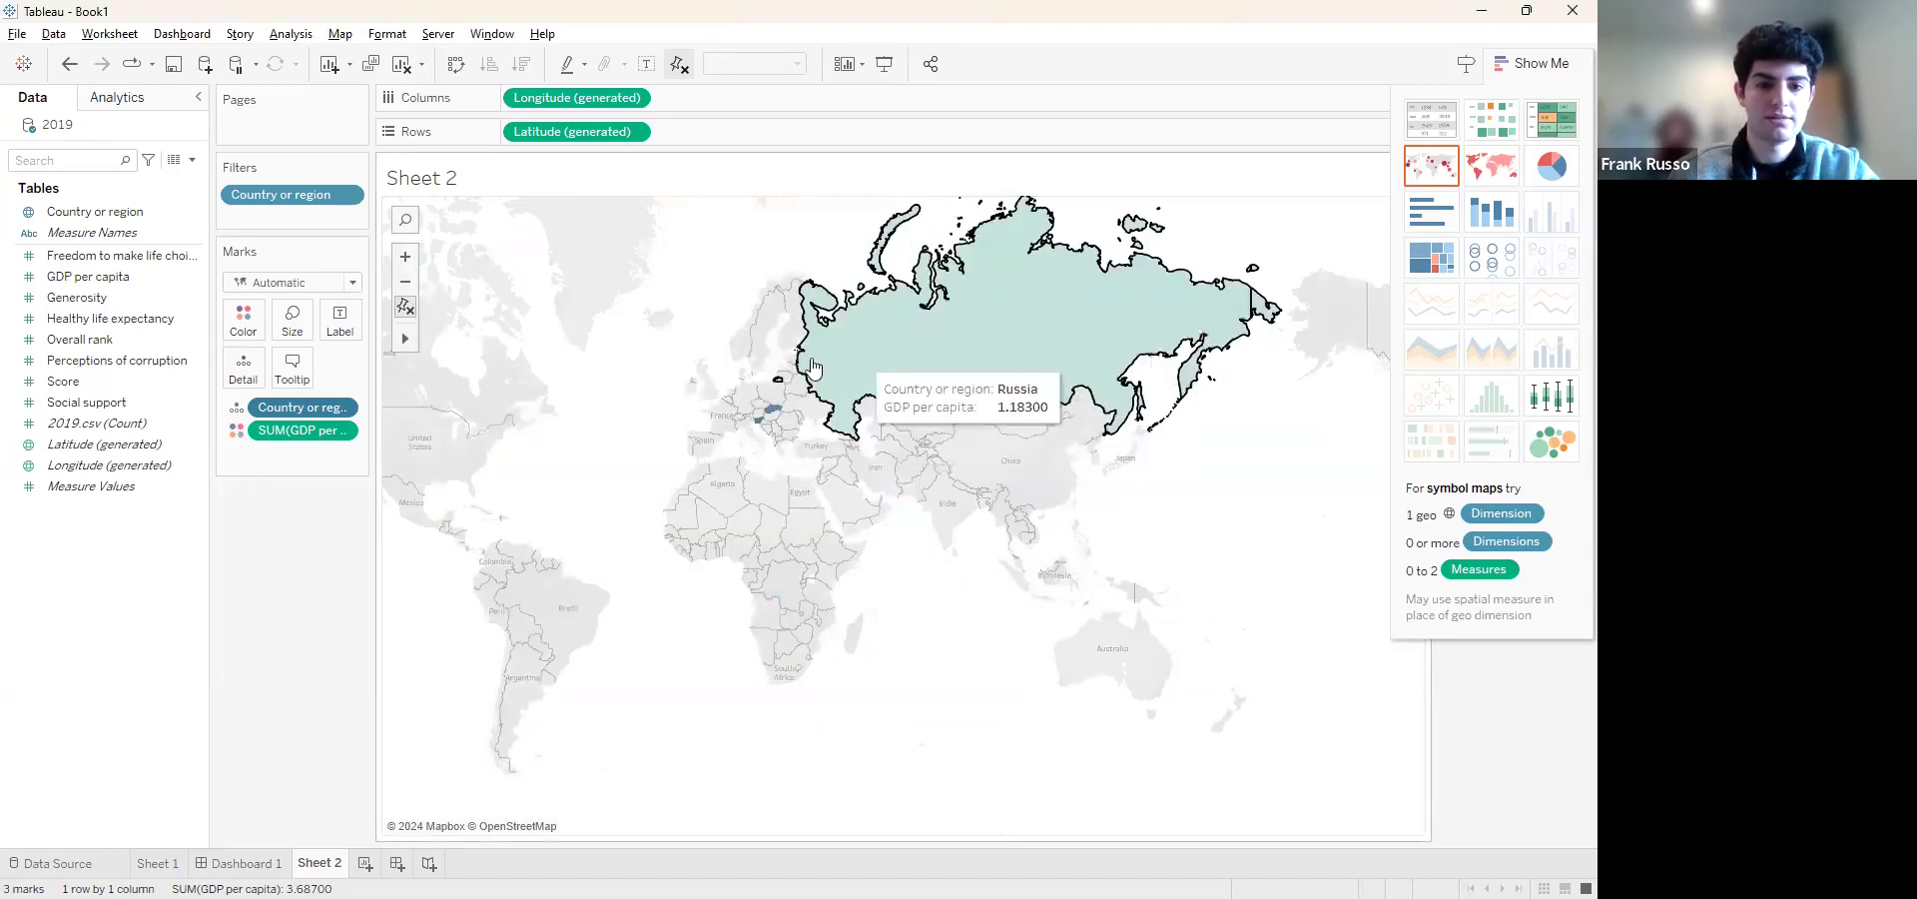
scroll(811, 359, up, 3)
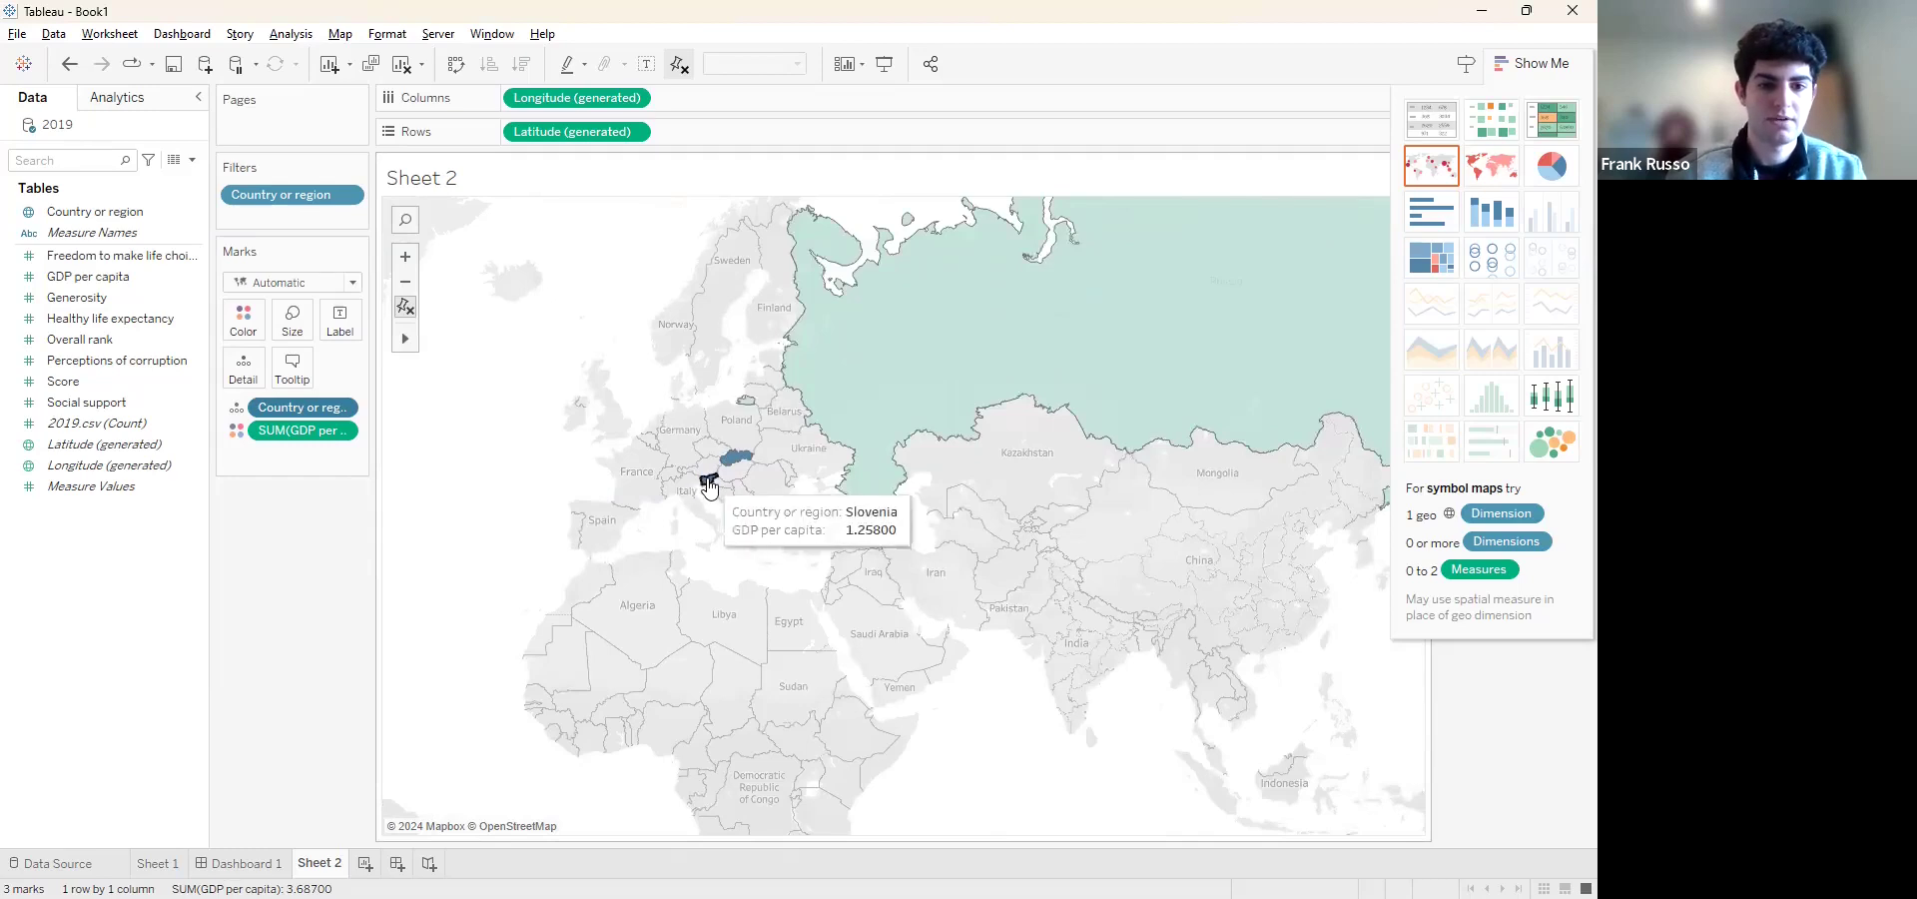
click(901, 375)
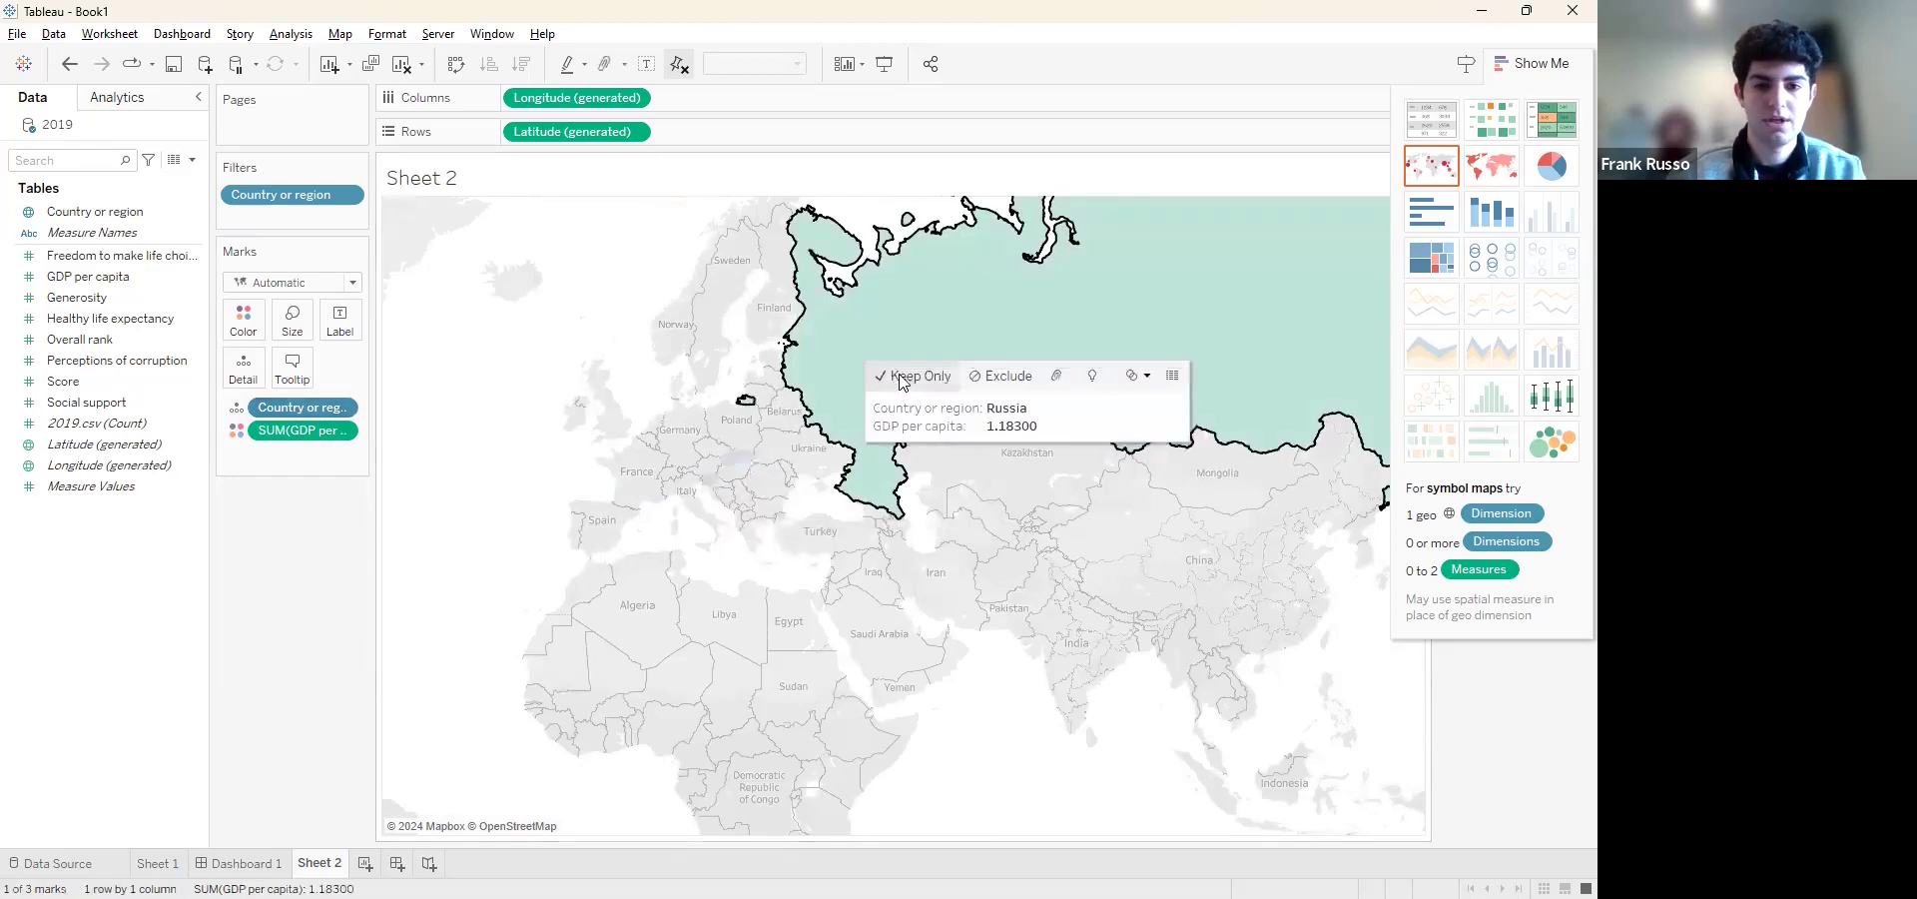
click(997, 376)
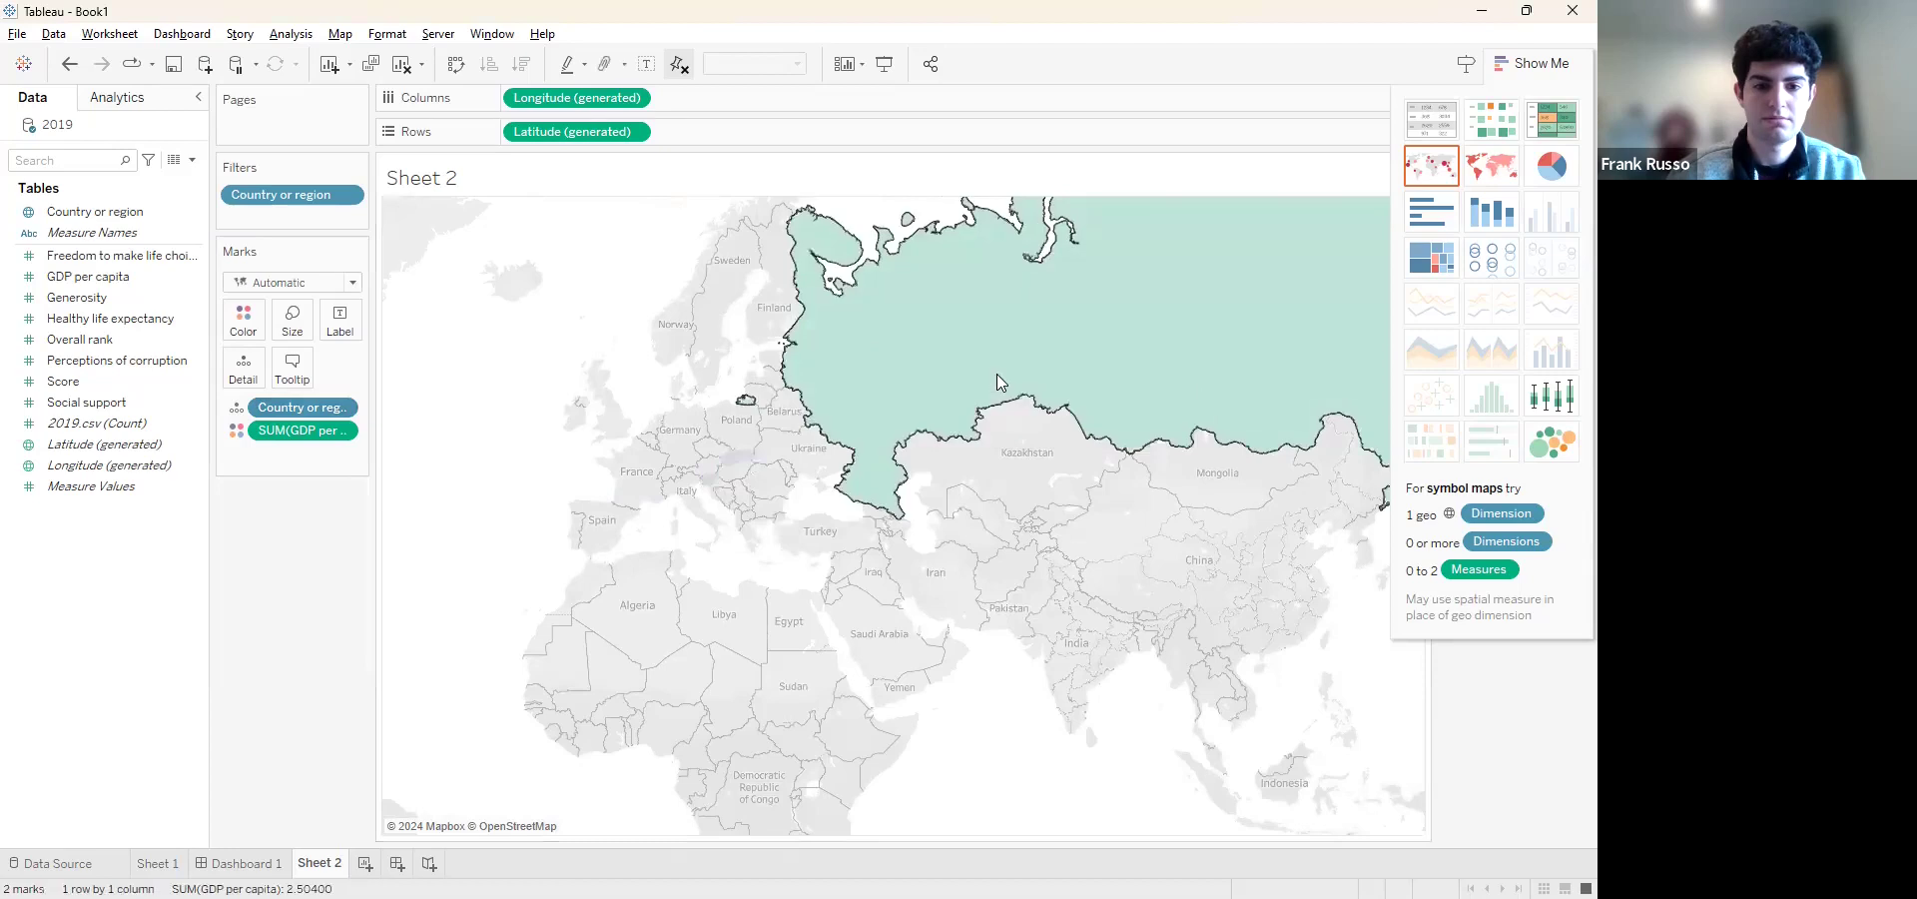
click(735, 460)
click(879, 457)
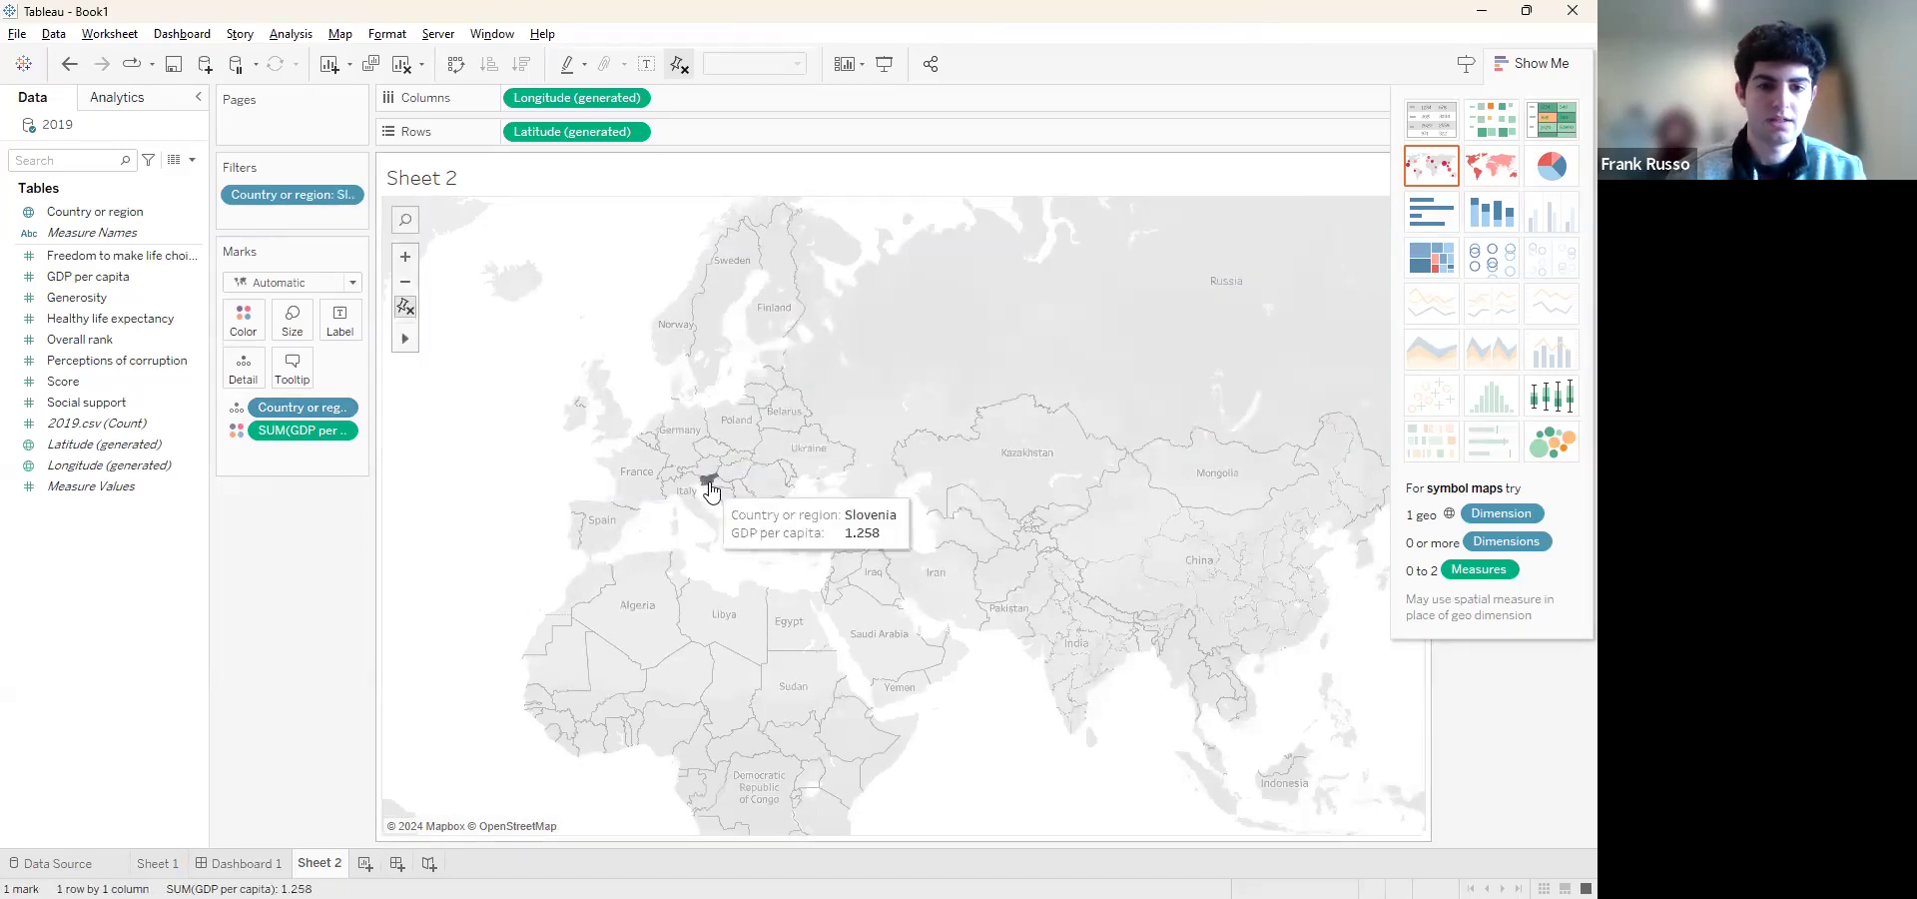
click(709, 480)
click(865, 483)
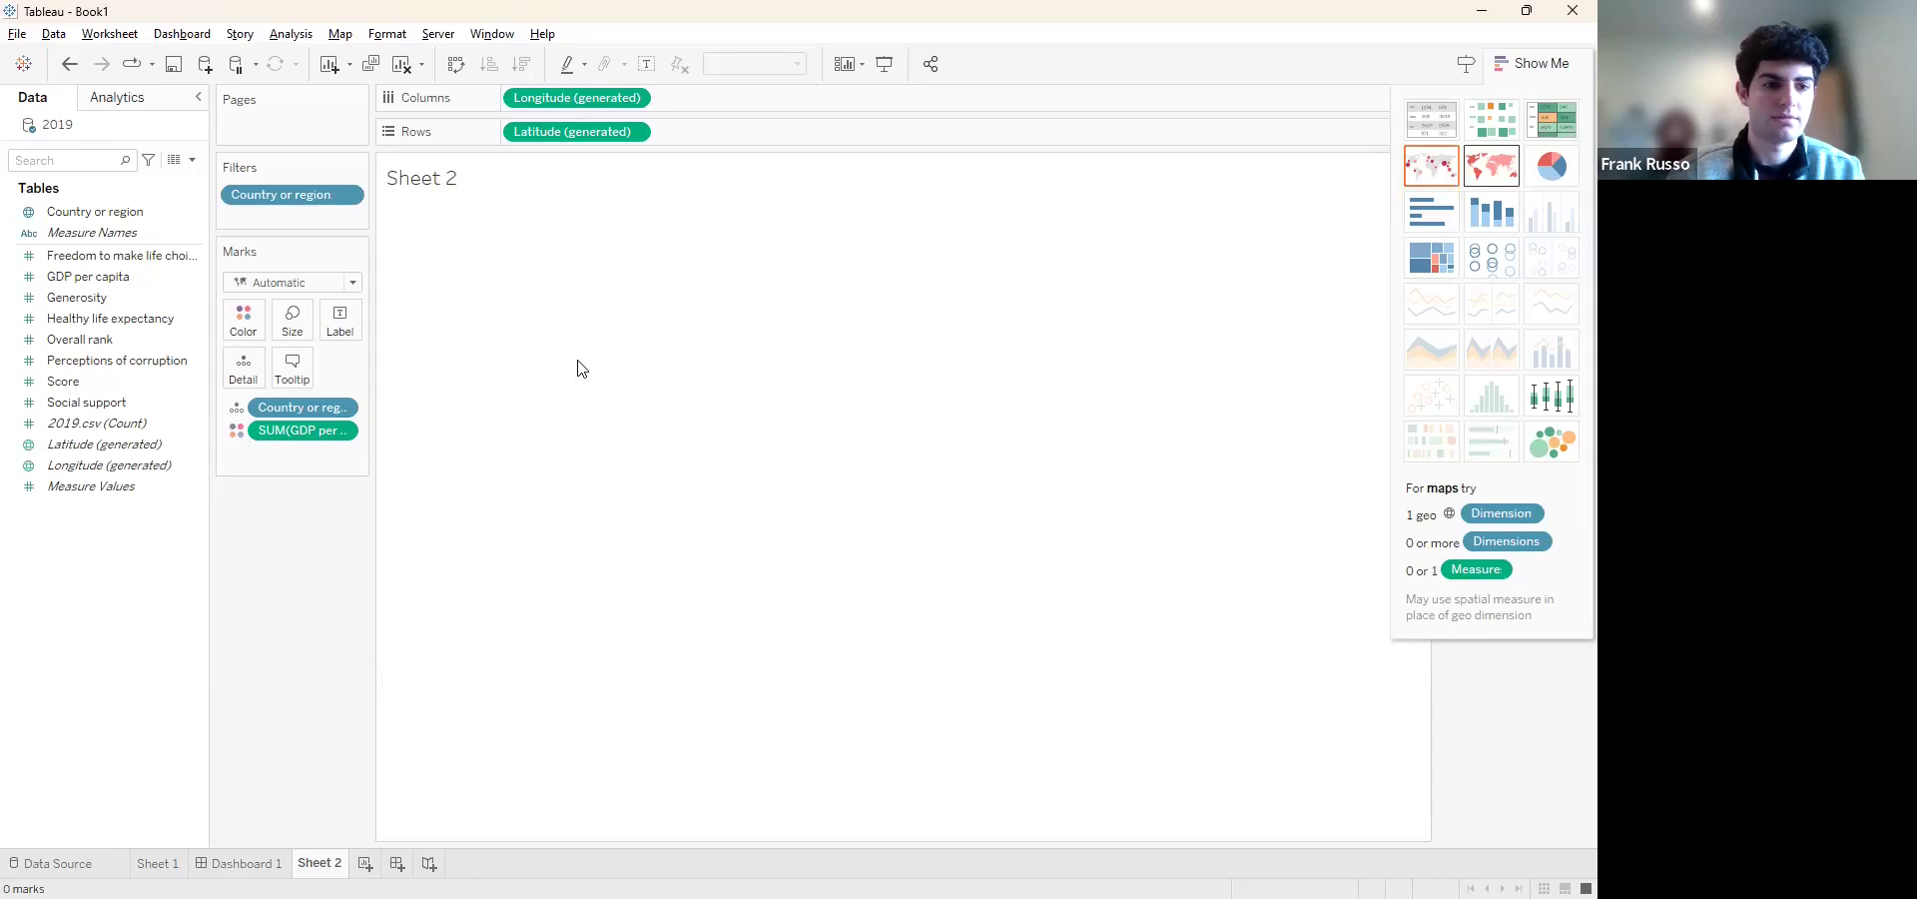
Edit the Country or region filter to select all countries from the list and bring the whole world map into view
click(343, 411)
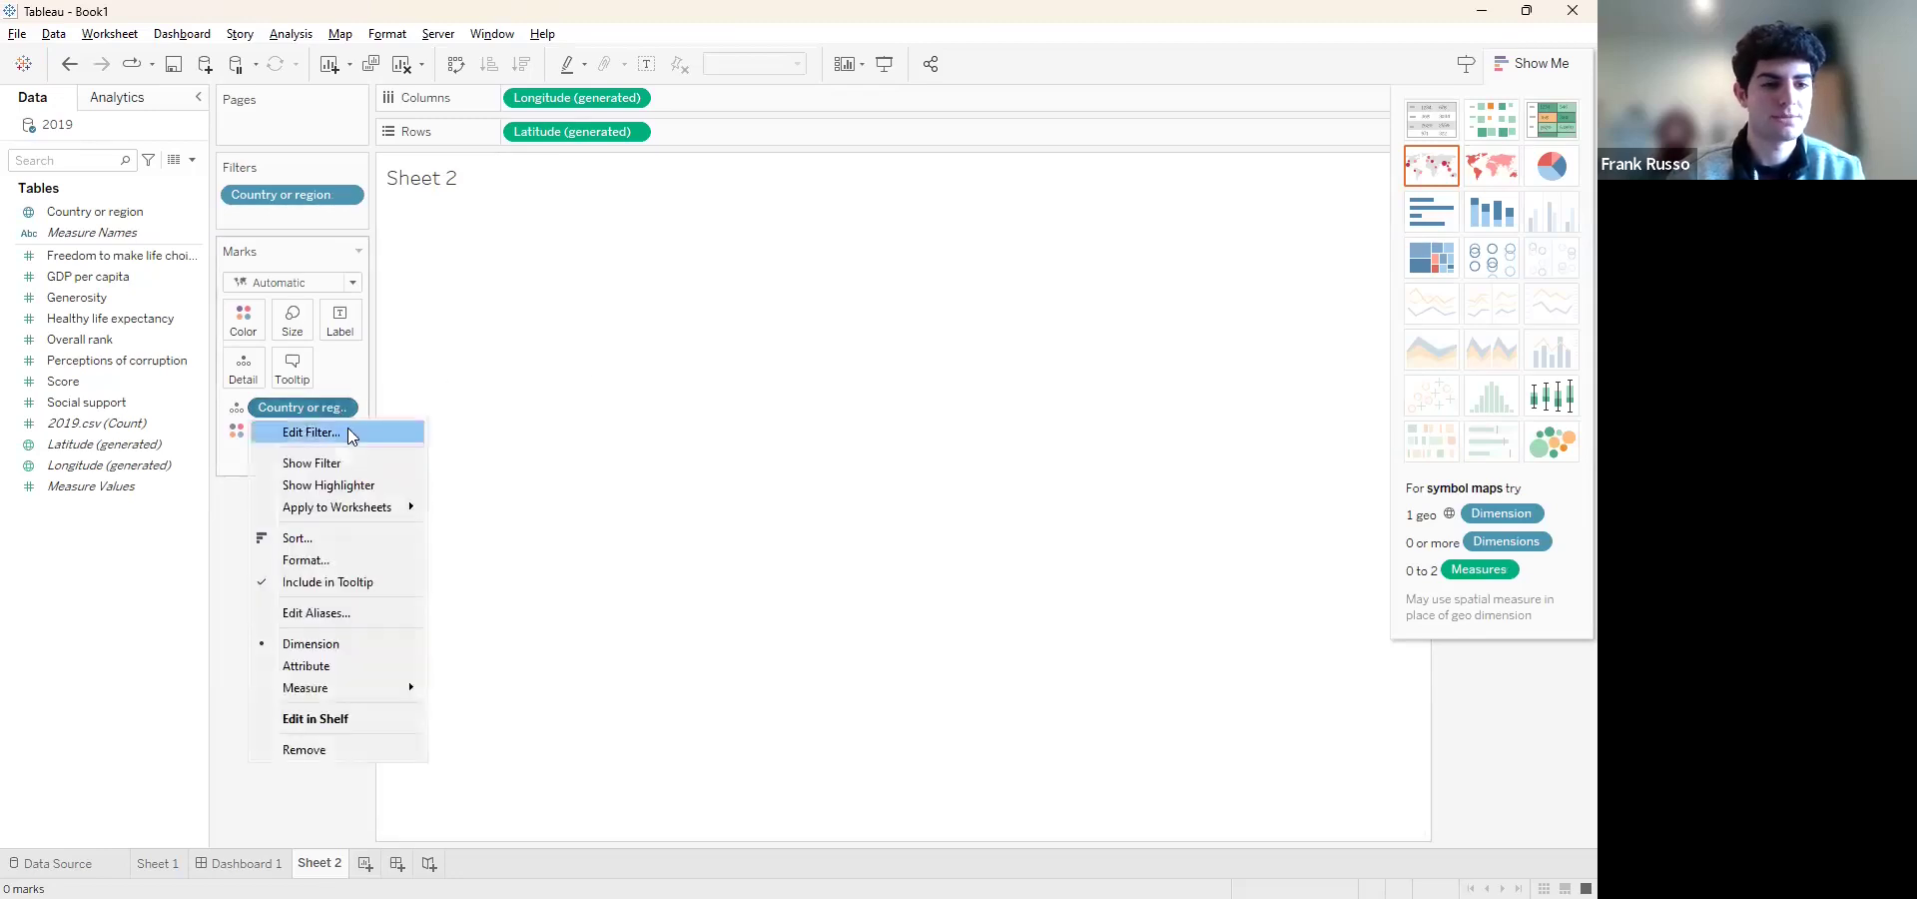
click(347, 429)
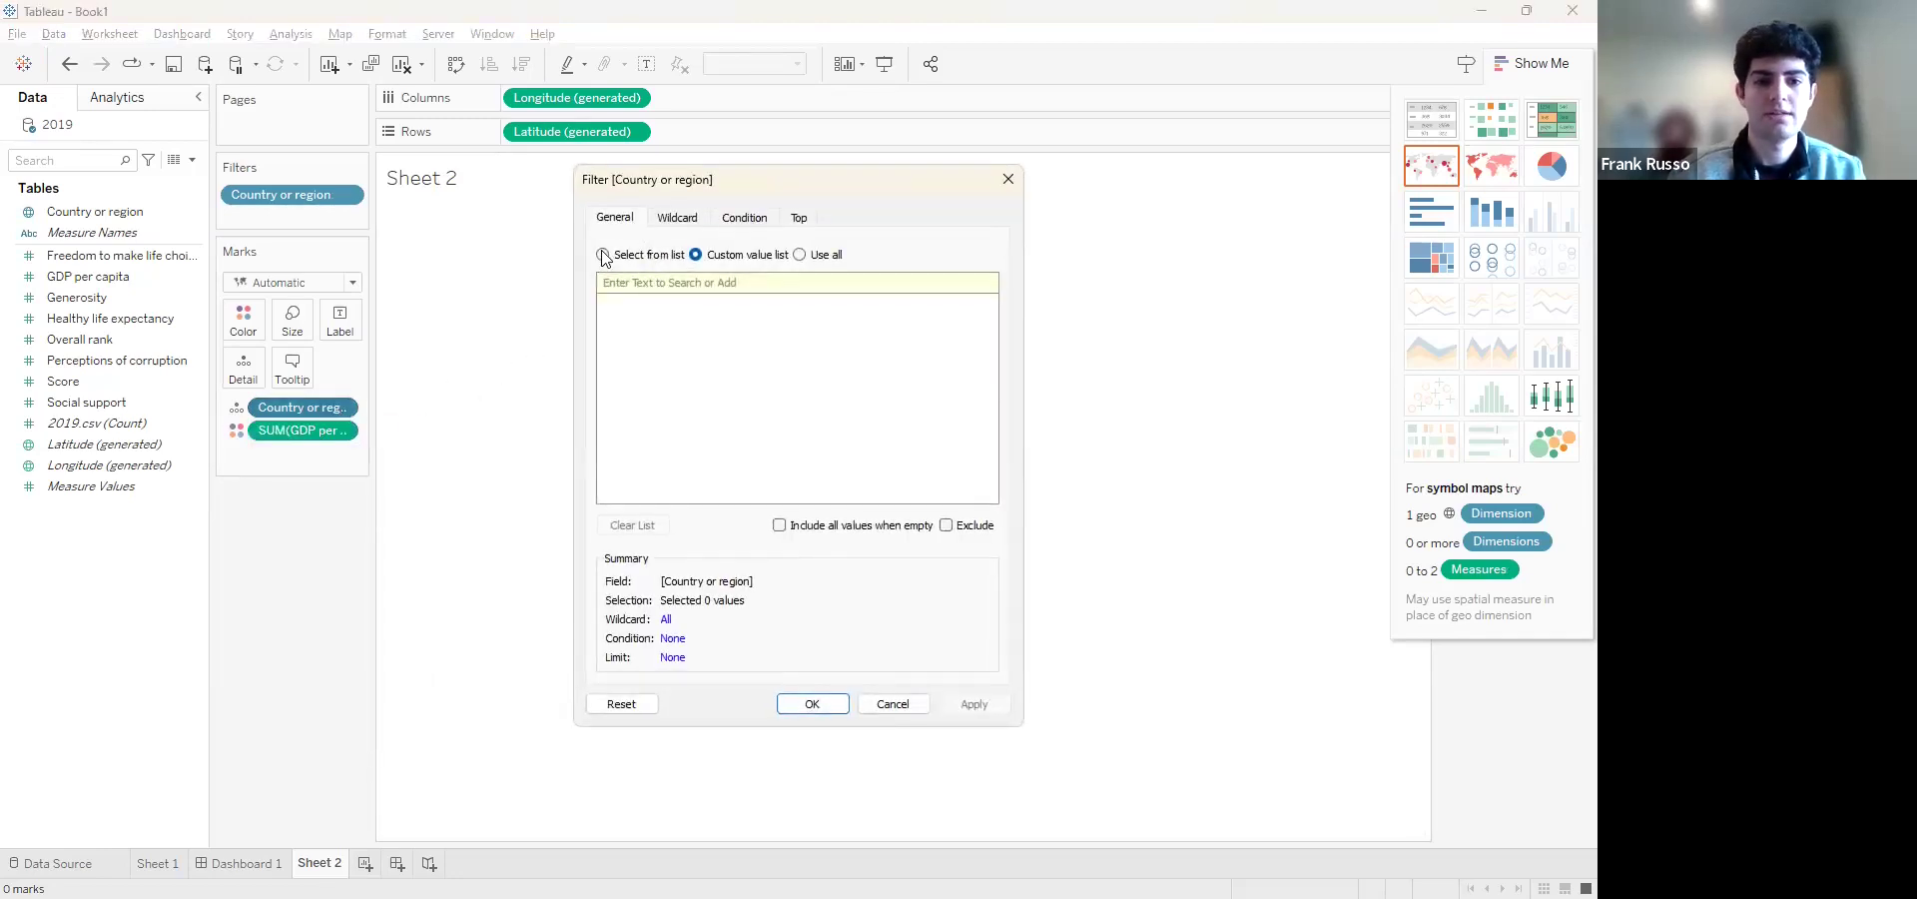
click(604, 256)
click(634, 521)
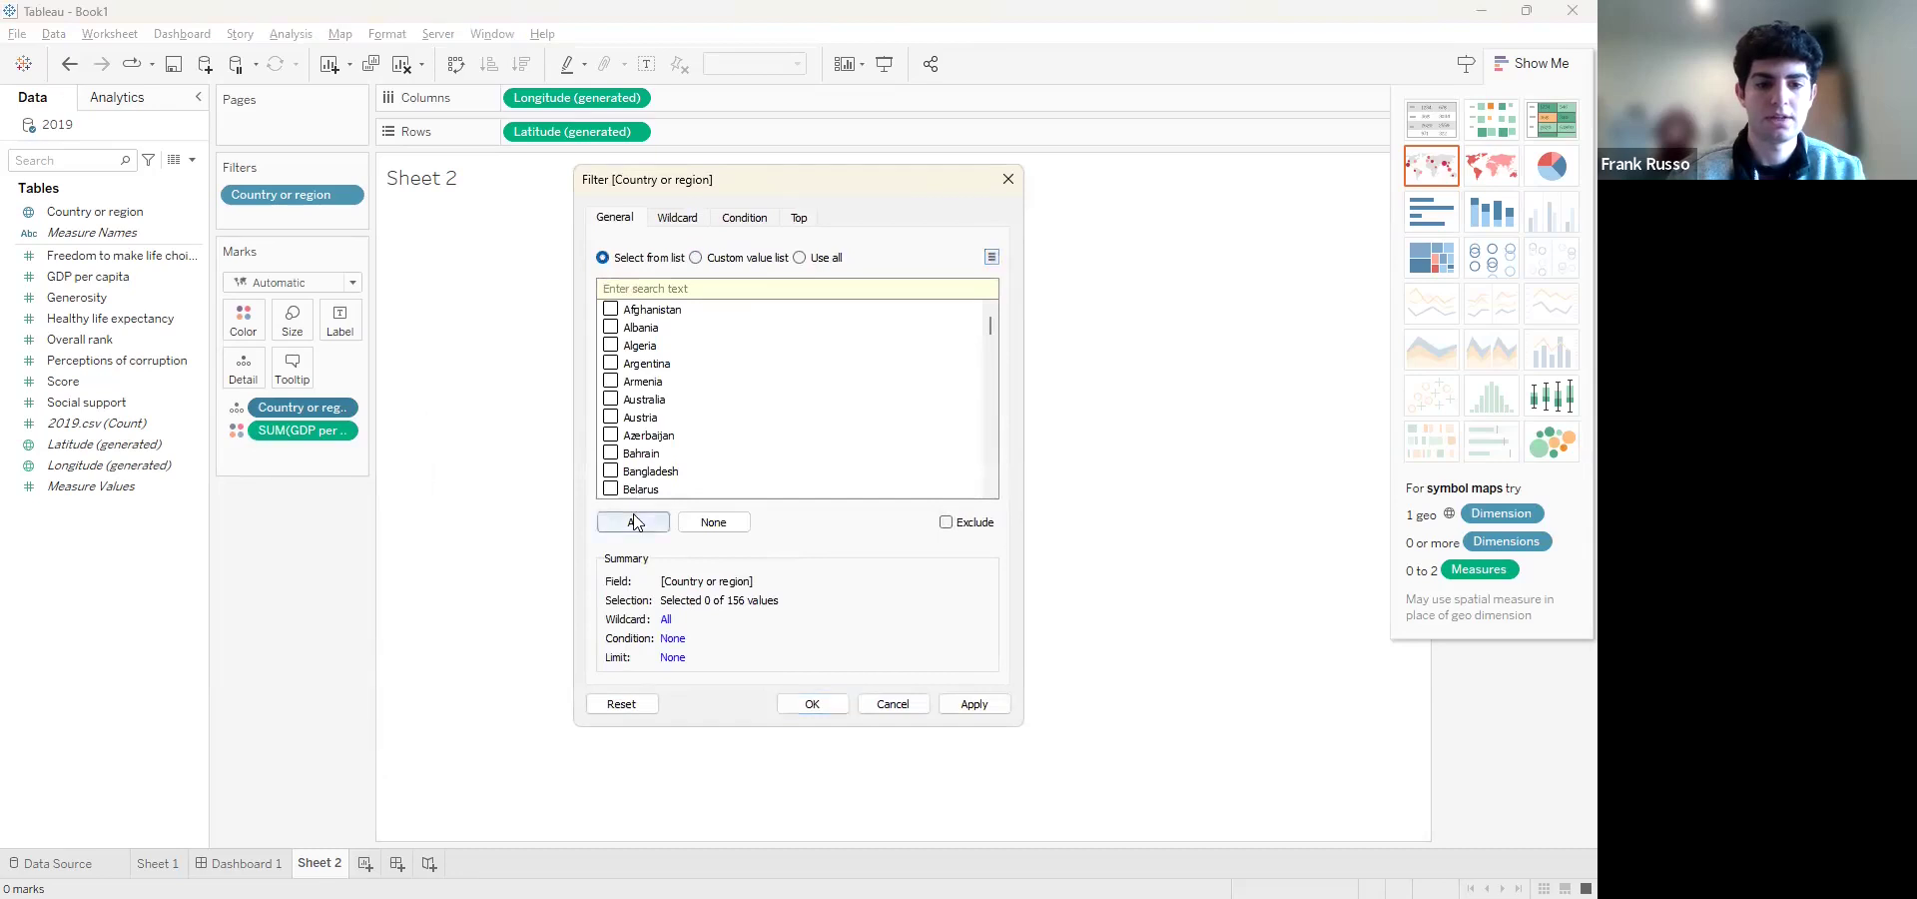
click(812, 703)
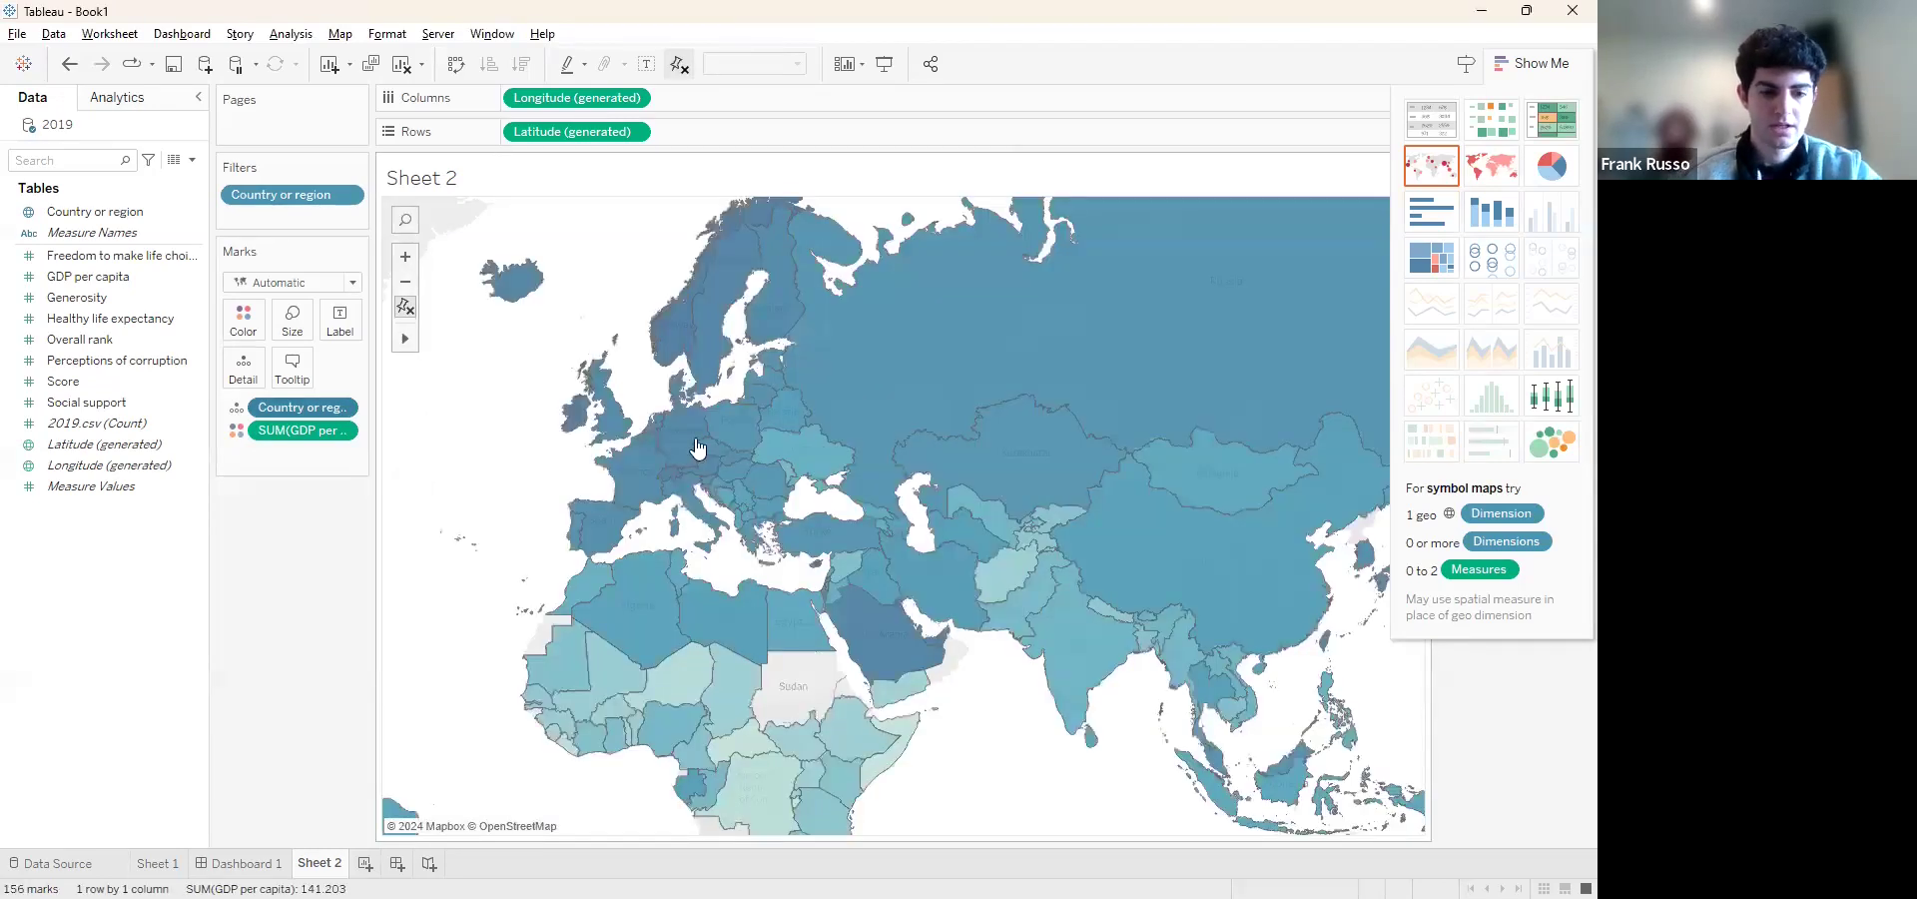
scroll(695, 439, down, 4)
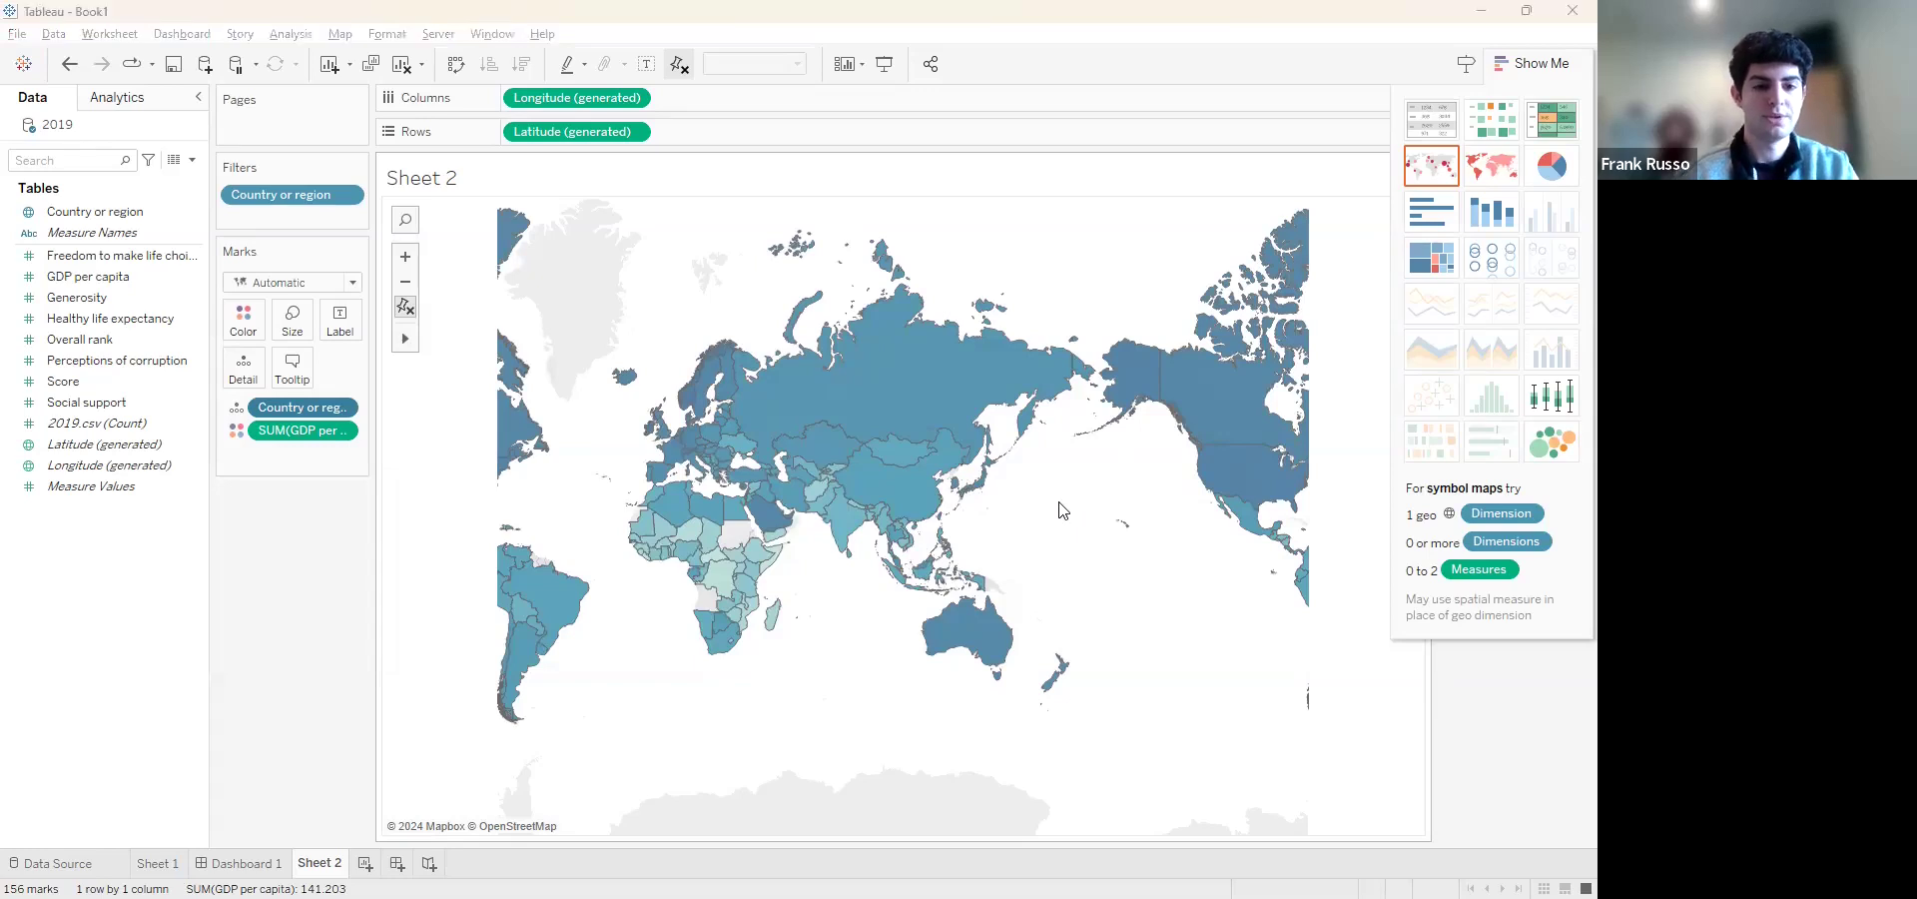
Switch to the Forensic Accounting presentation in PowerPoint to view the map slide on 2001 western electric prices, and return to Tableau
key(alt+Tab)
key(alt+Tab)
key(alt+Tab)
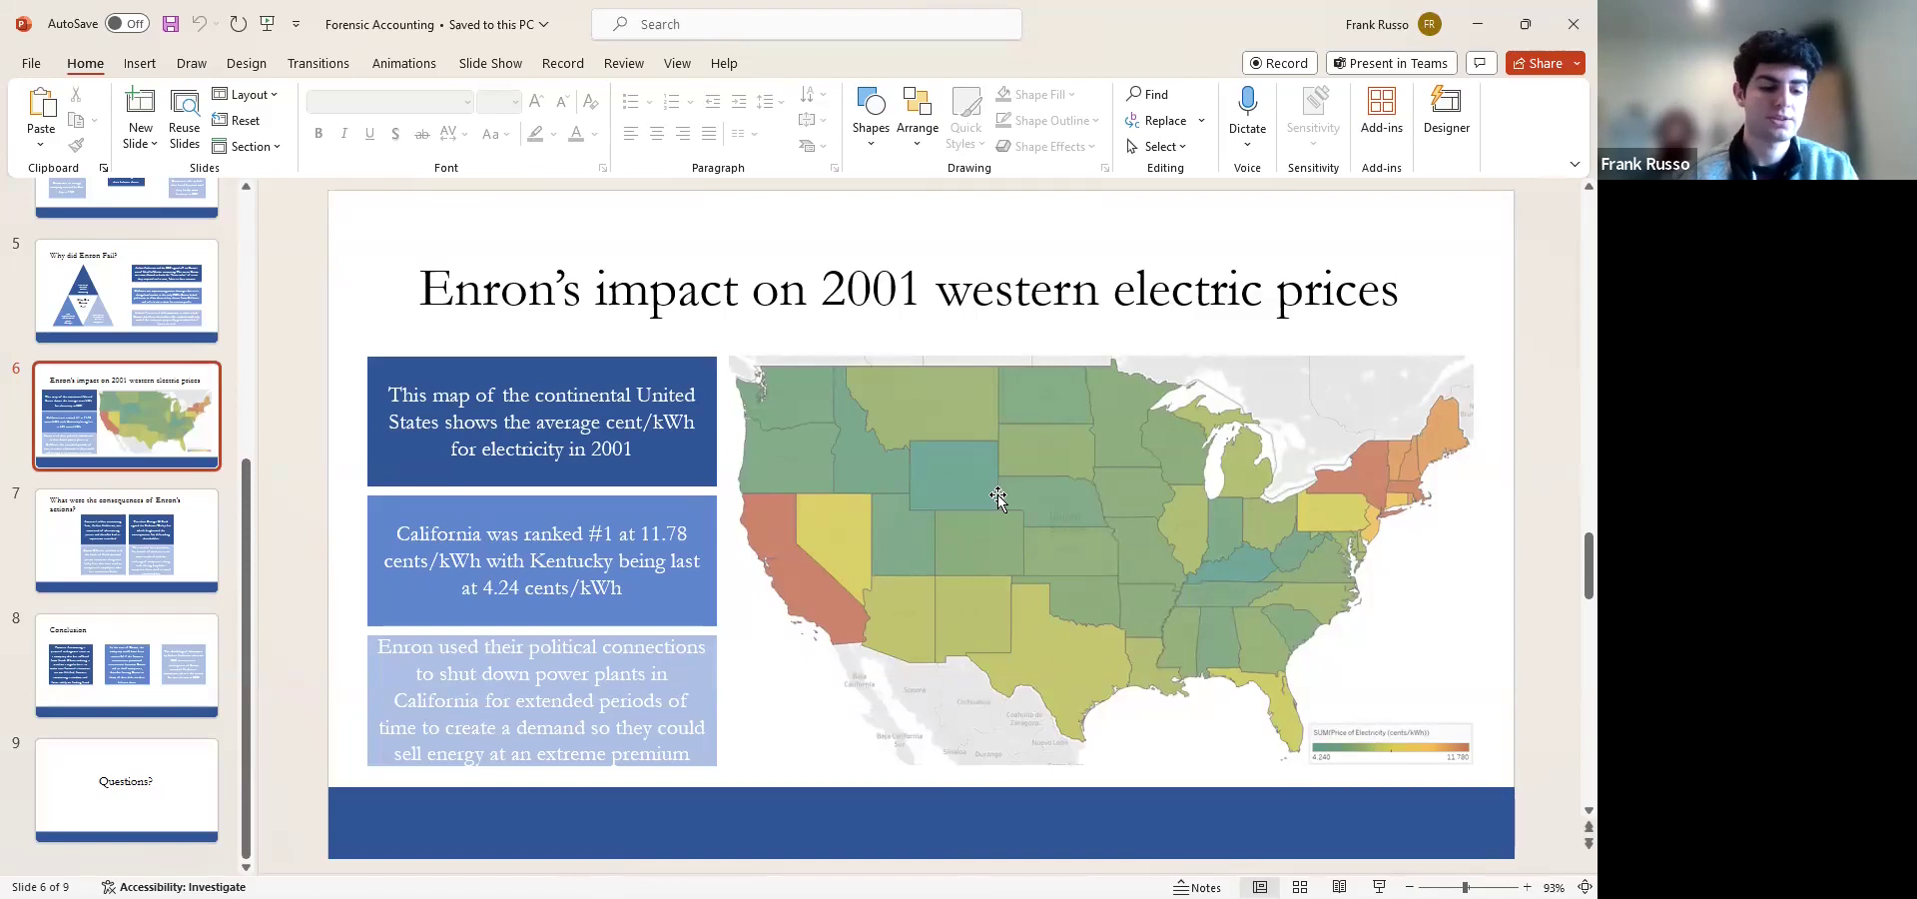
key(alt+Tab)
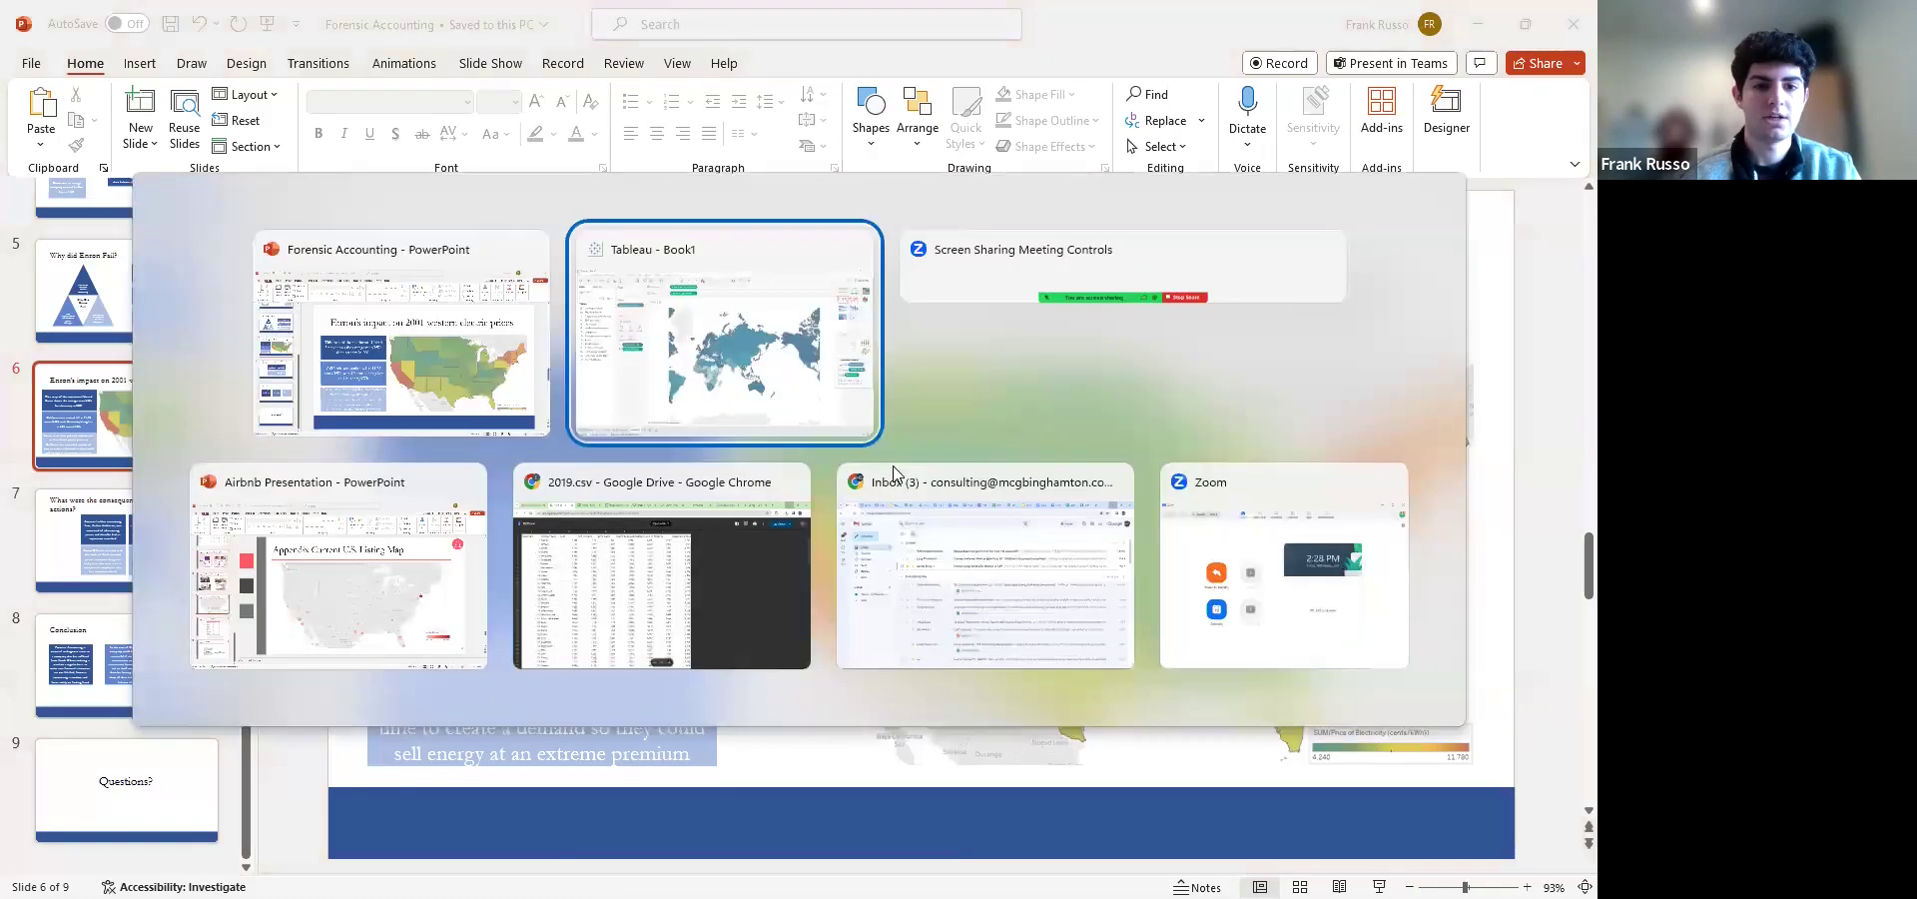
Hide the chart type suggestions and set the GDP per capita color palette to Temperature Diverging
click(1538, 72)
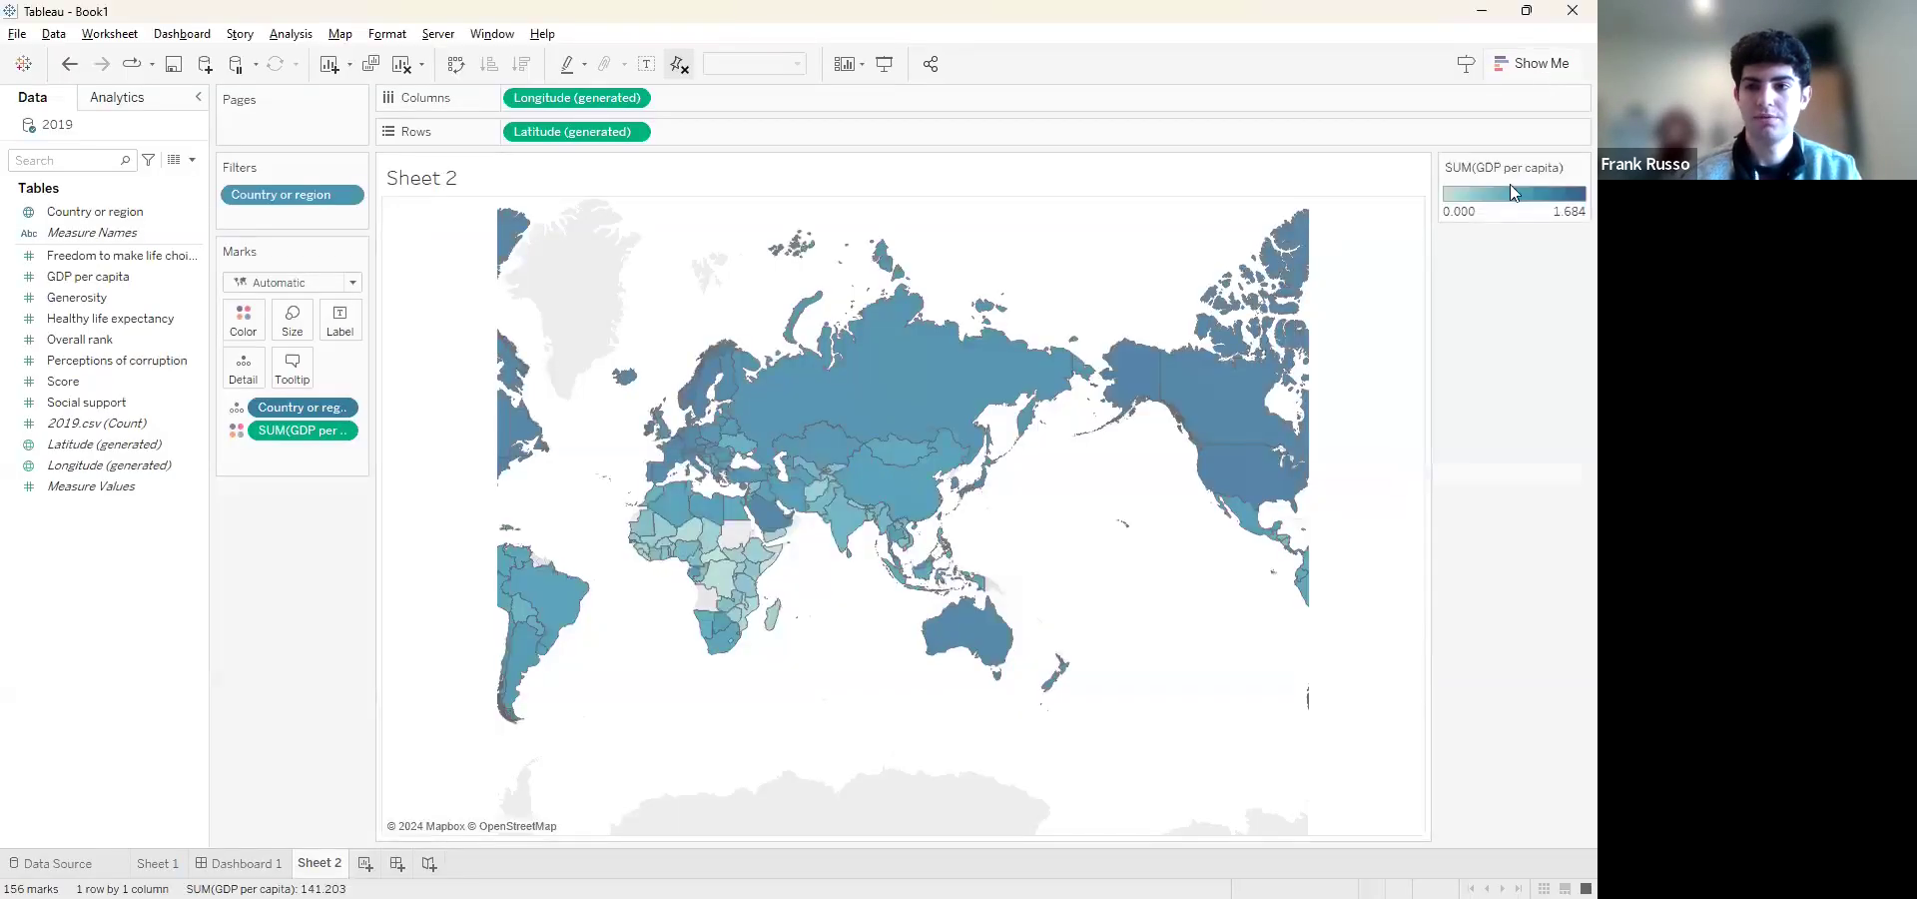
click(1570, 170)
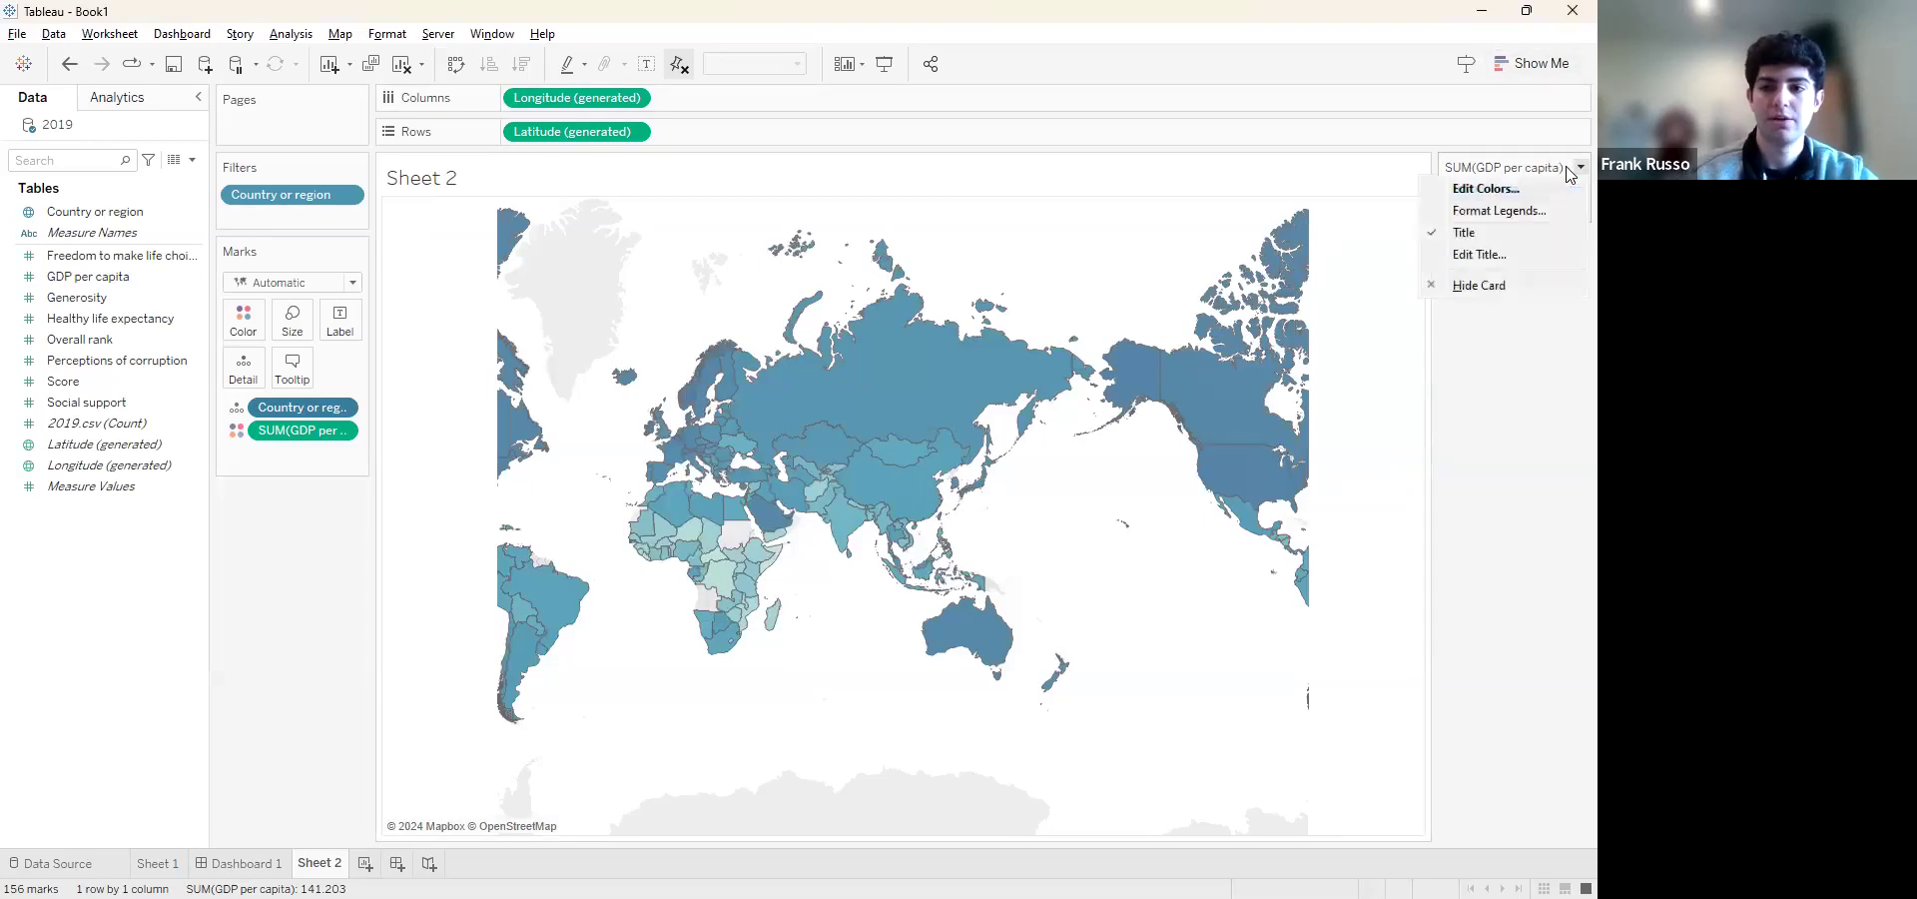
click(1494, 196)
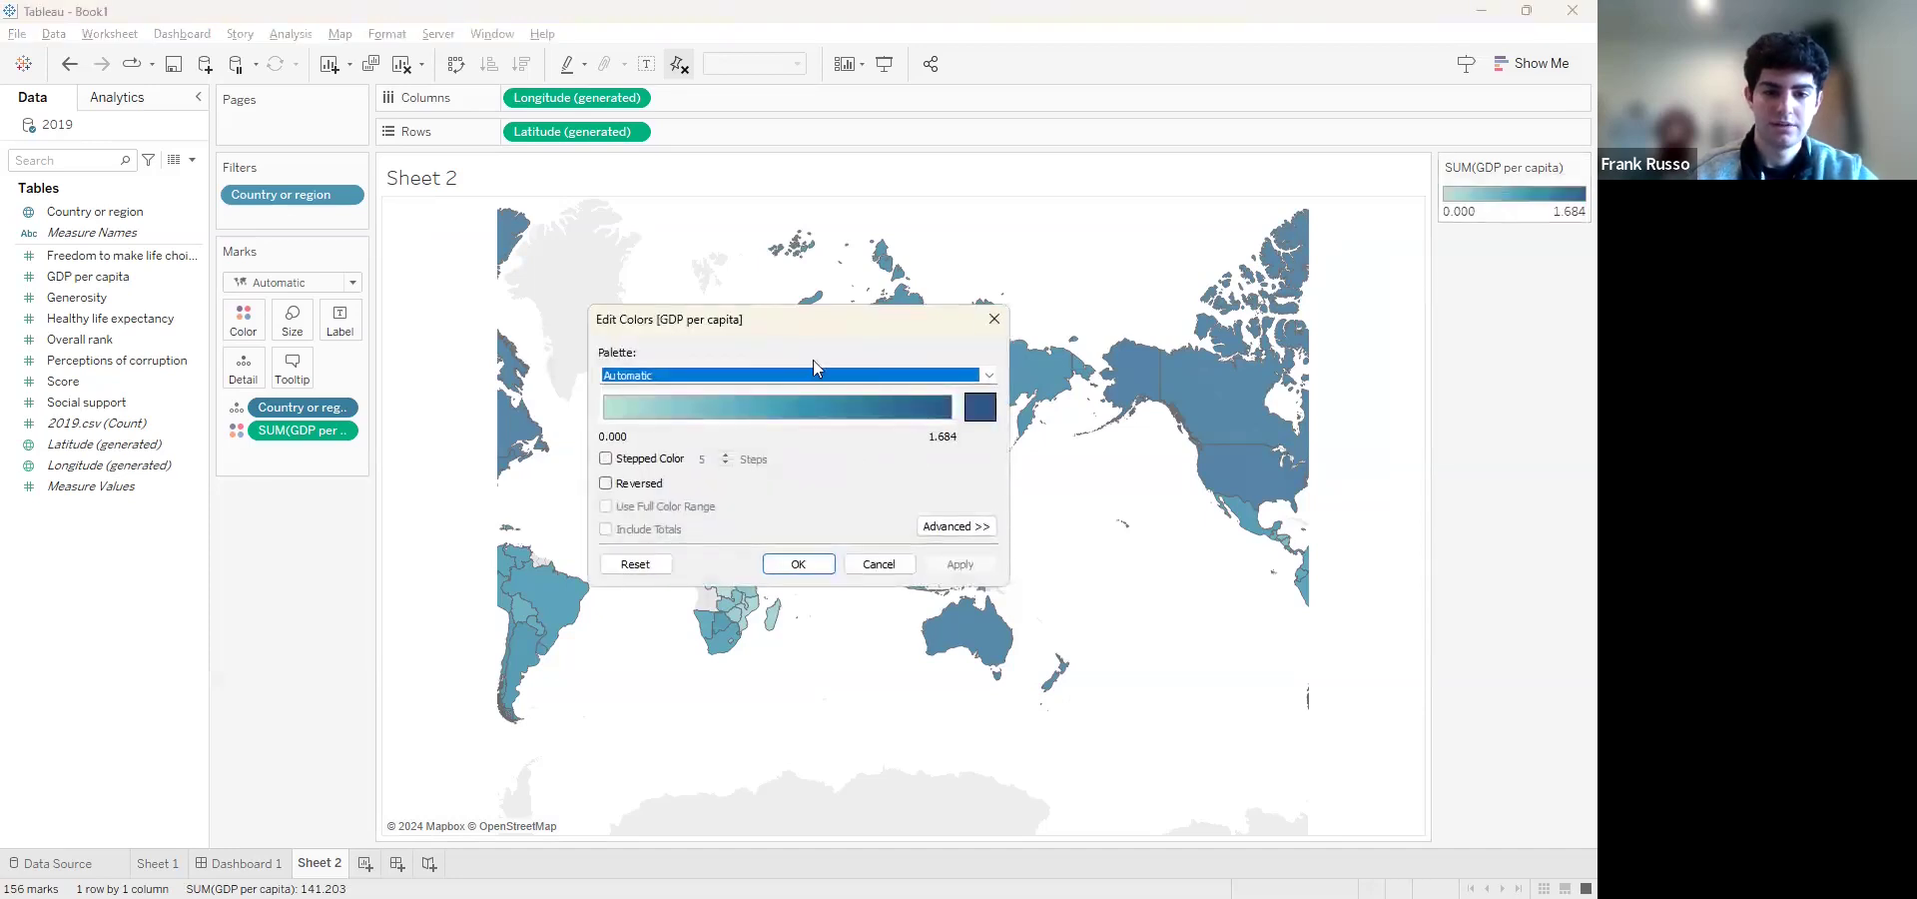
click(985, 377)
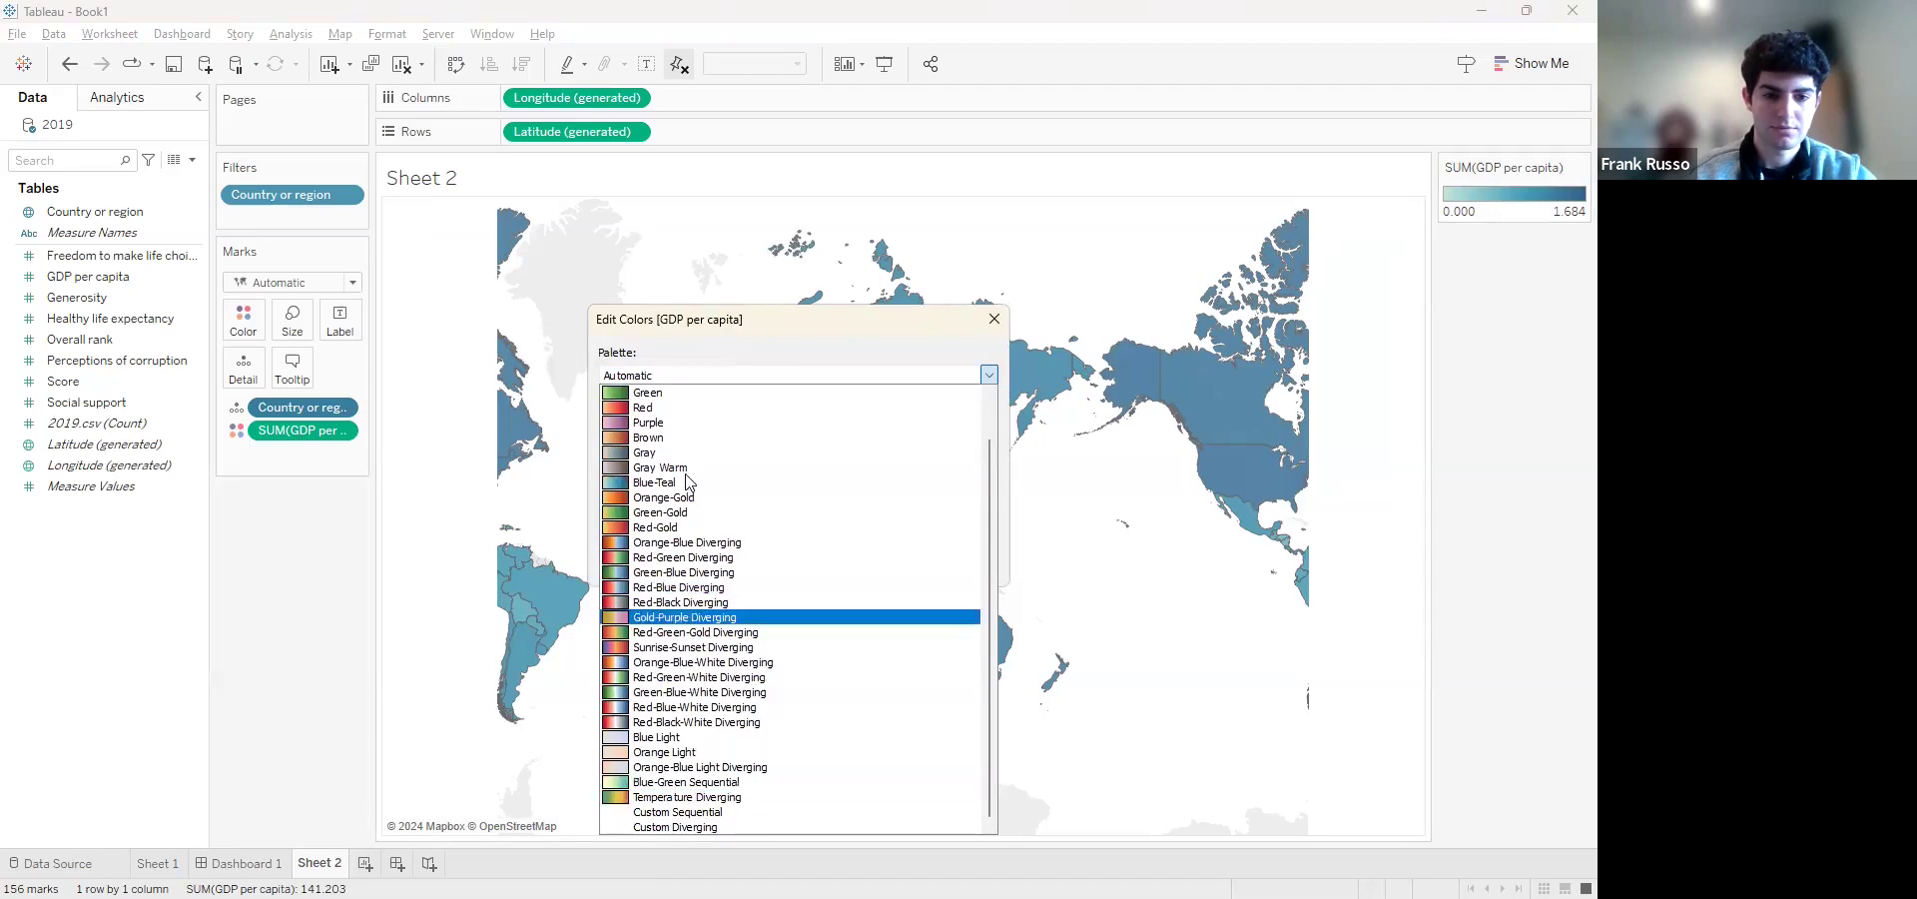
click(716, 797)
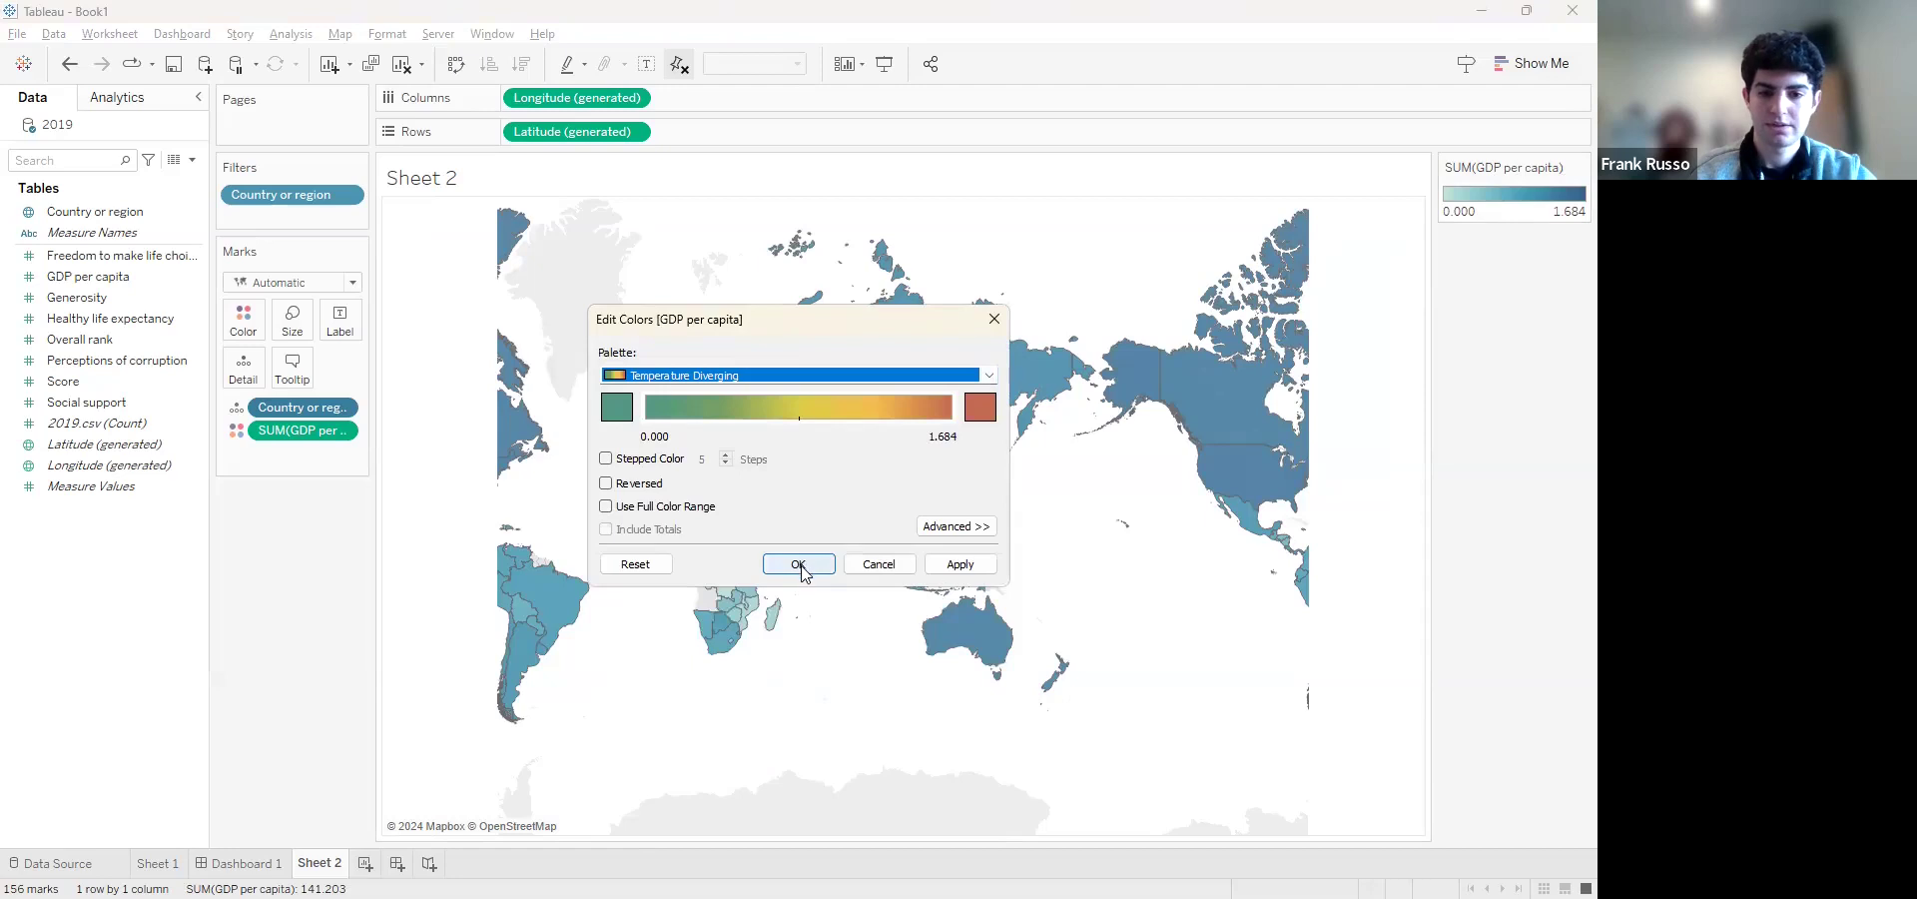
click(953, 566)
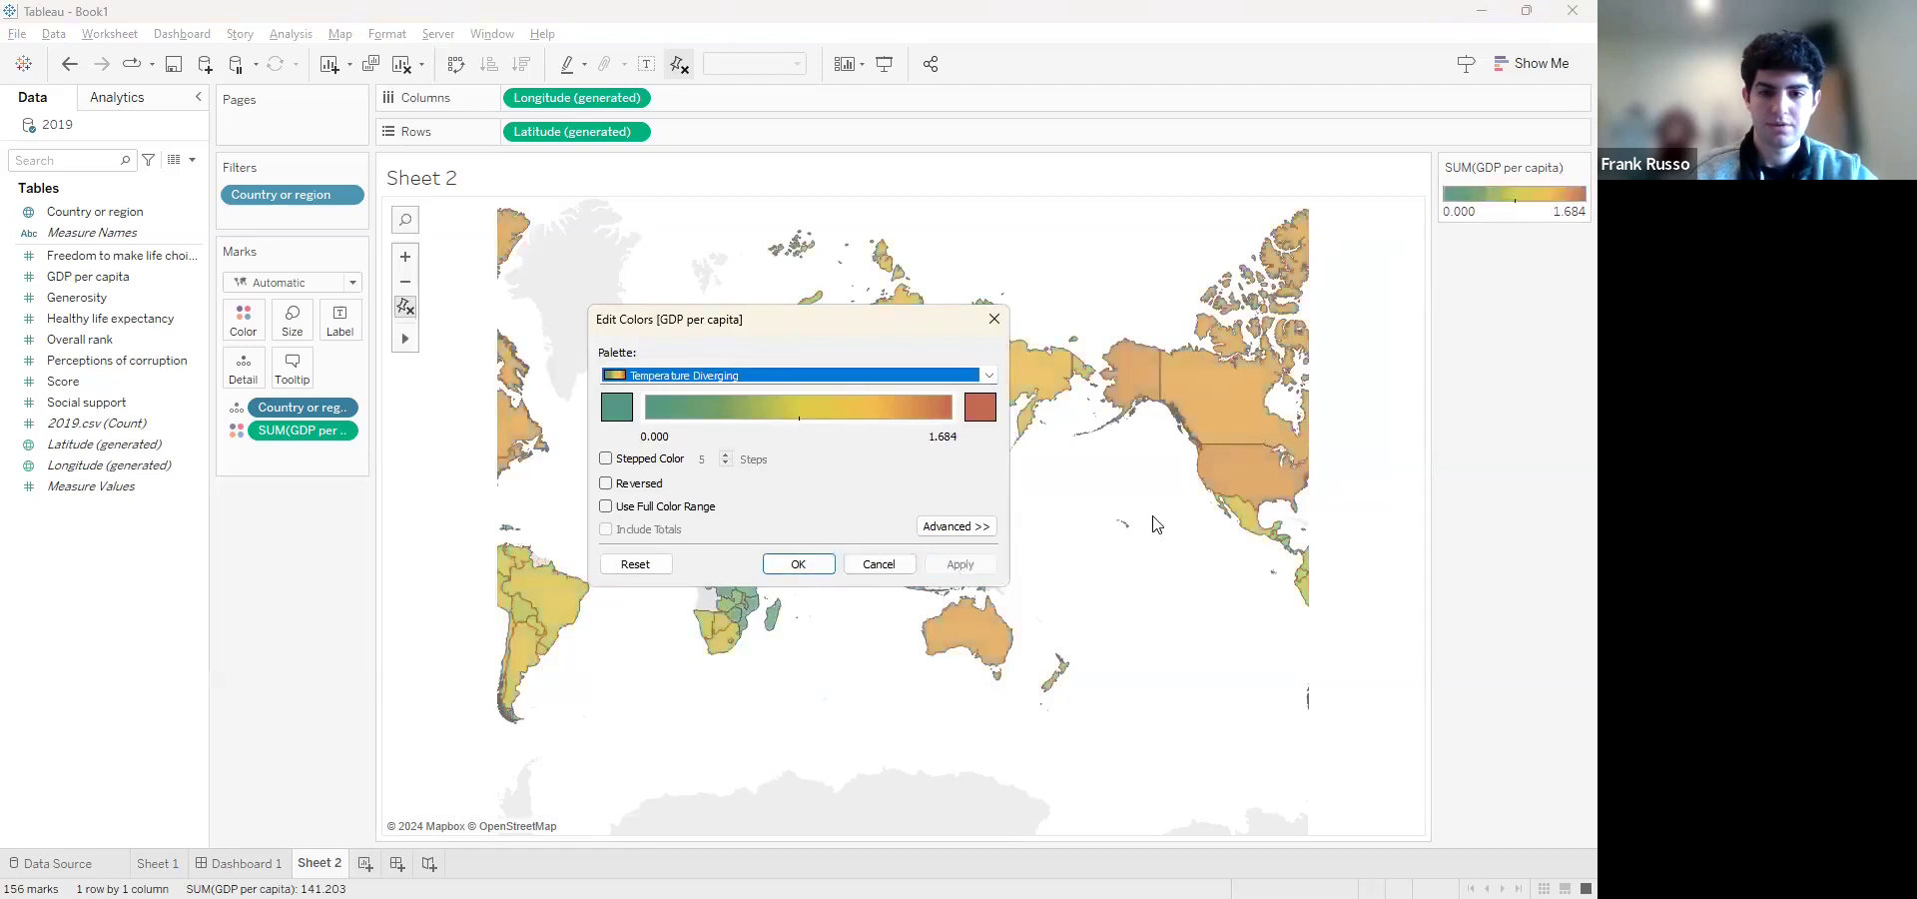
click(993, 317)
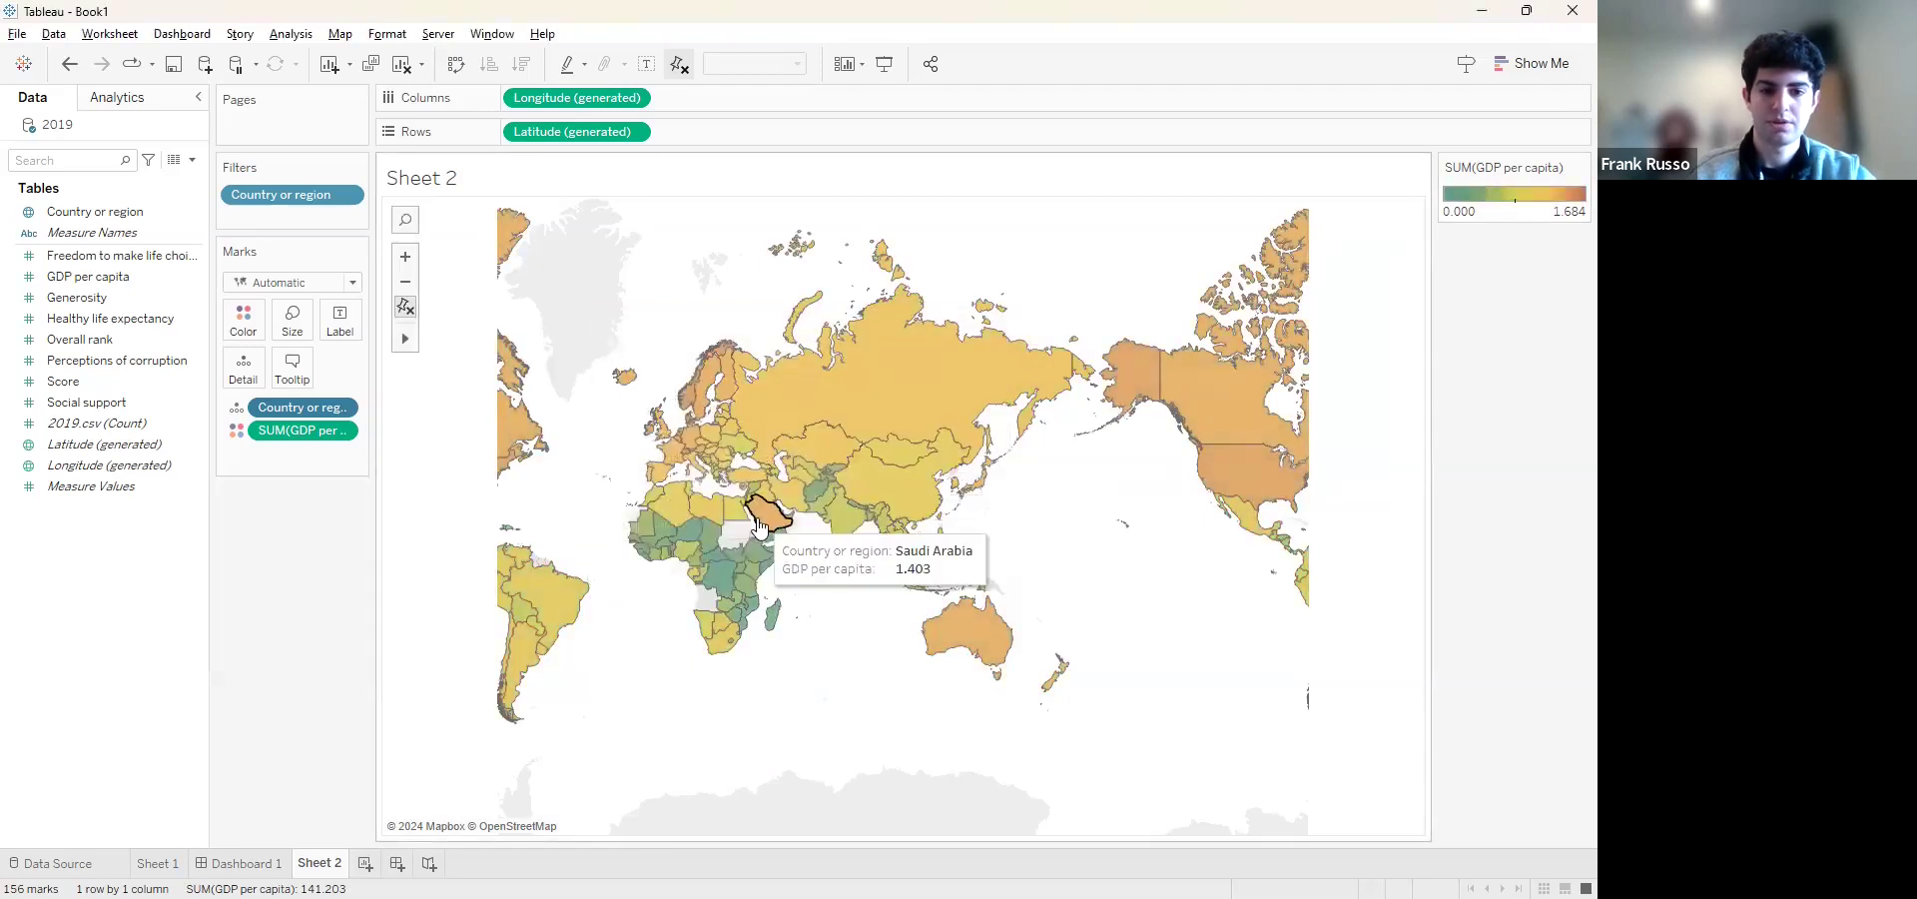
View the recolored GDP map, switch to the Airbnb Presentation in PowerPoint to show its U.S. listing map slide, and return to Tableau
scroll(757, 517, up, 1)
scroll(757, 518, up, 2)
scroll(757, 517, down, 2)
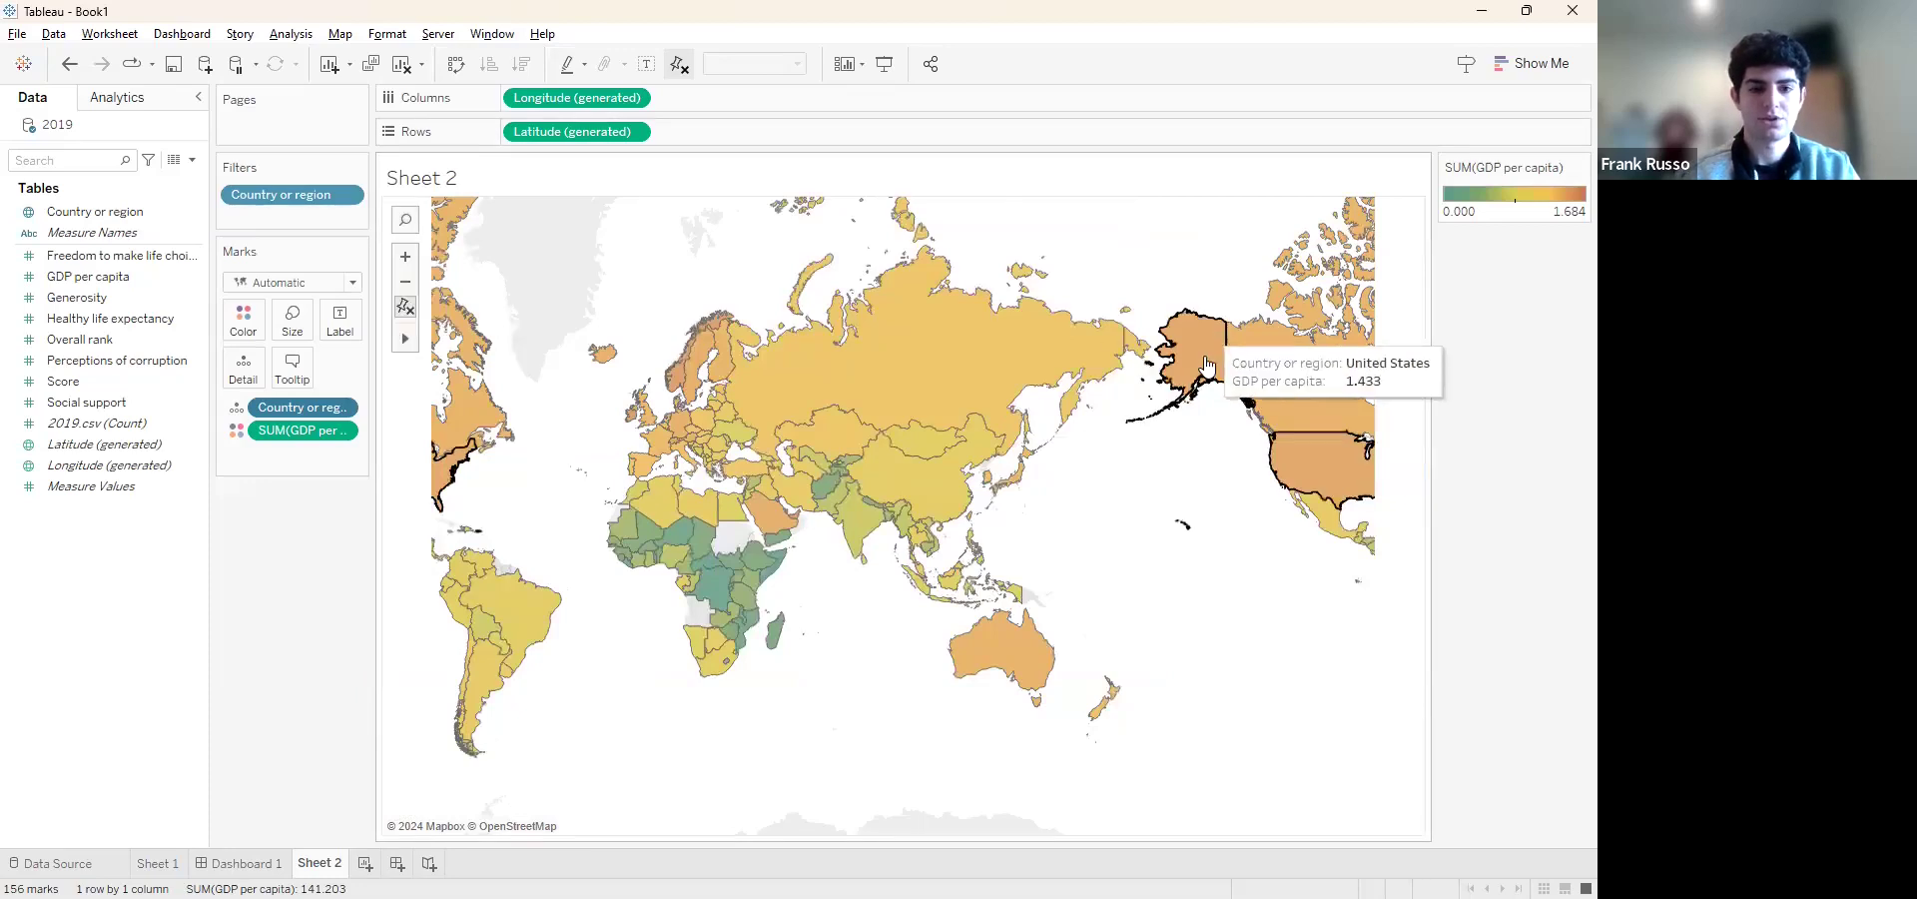
key(alt+Tab)
key(alt+Tab)
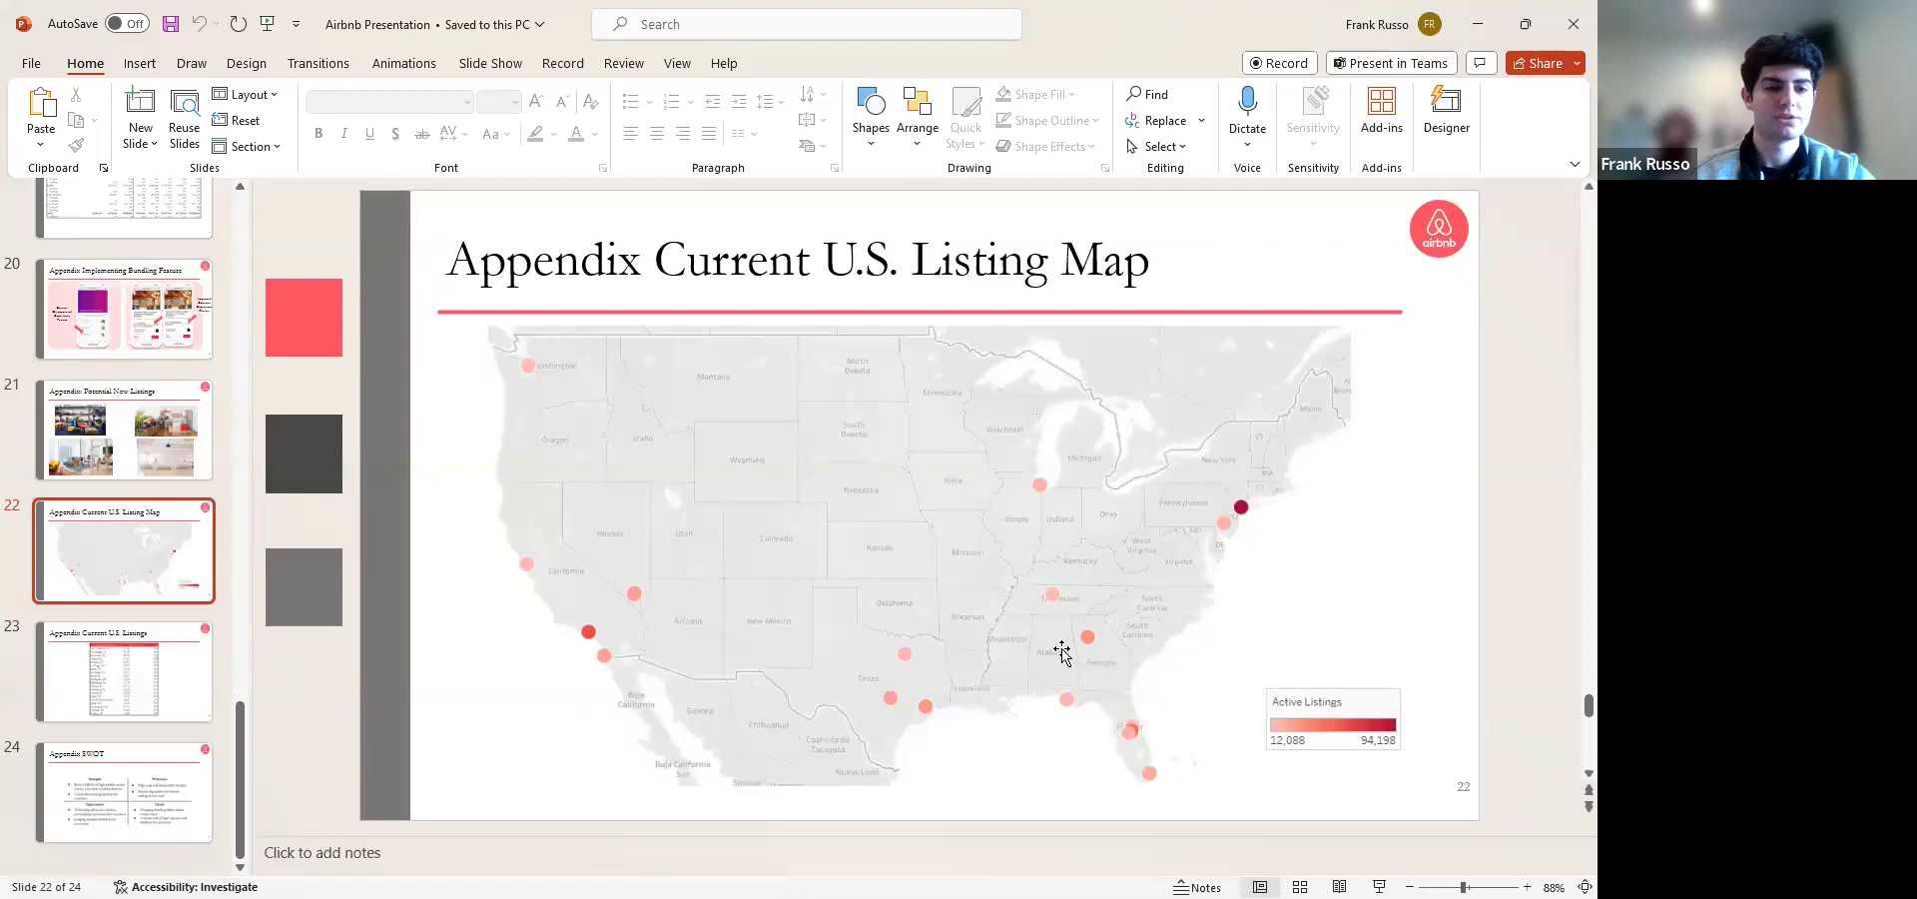
click(1468, 36)
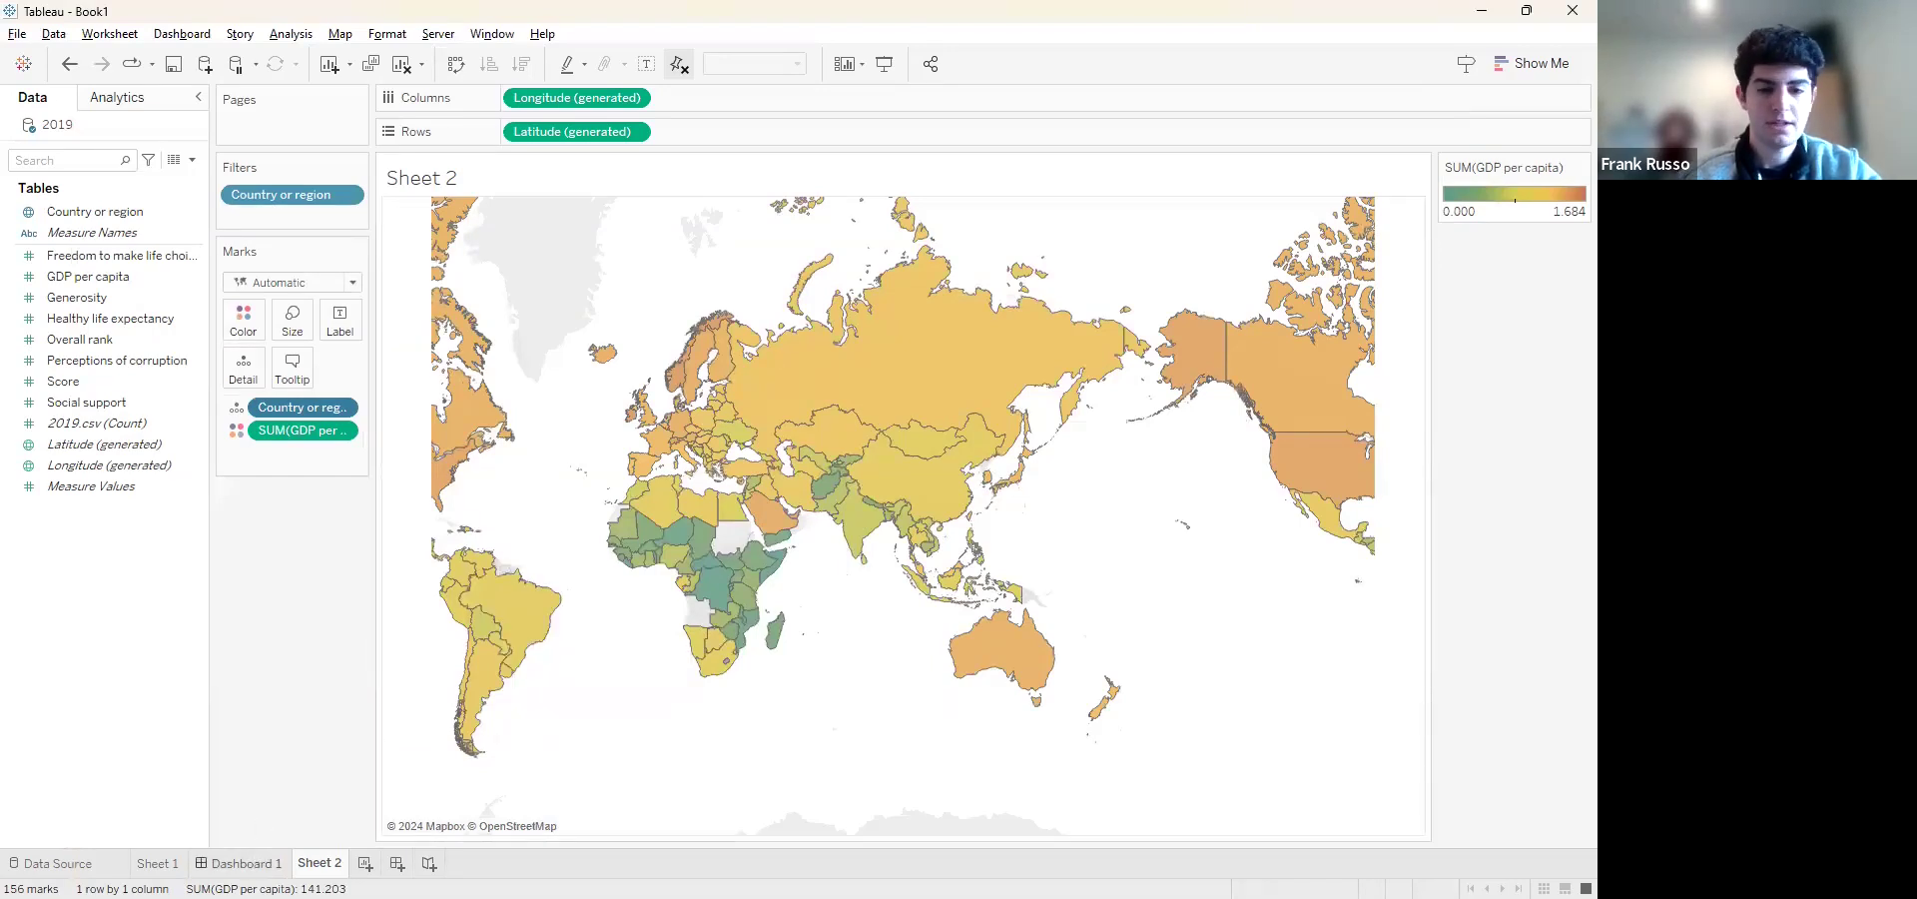
Place Sheet 1 on Dashboard 1 with Sheet 2 below it, and adjust the boundary so both share the height
click(240, 864)
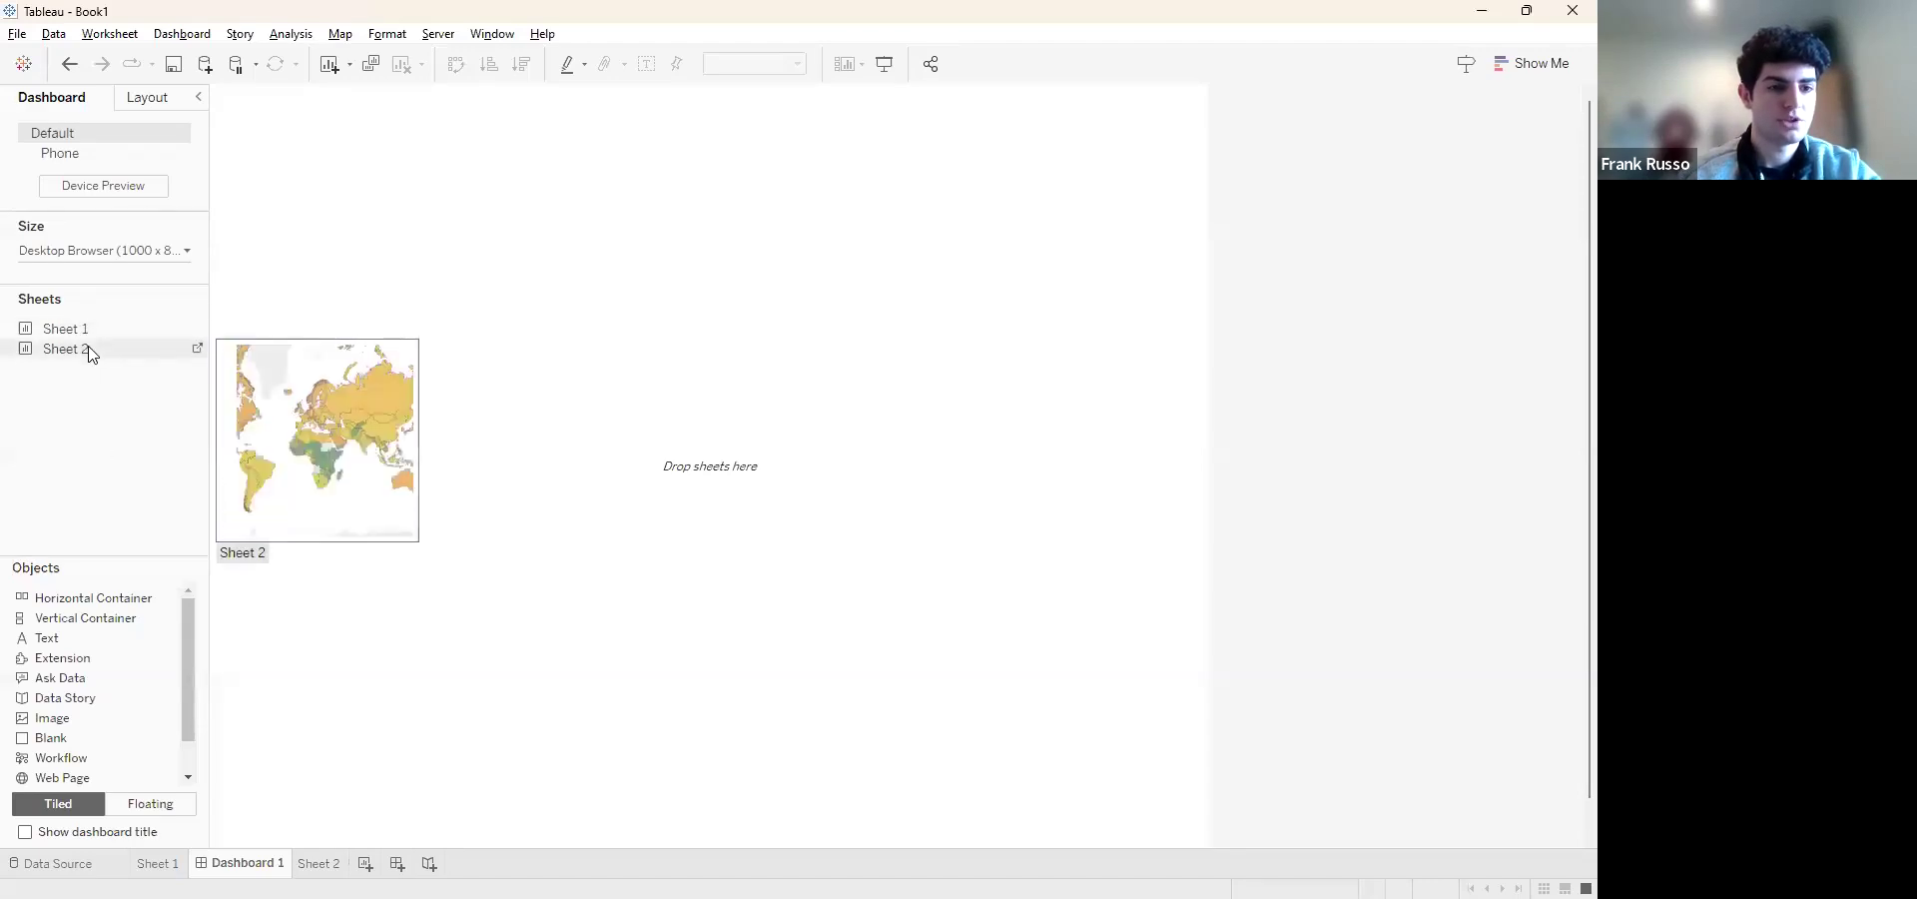
drag(93, 332, 456, 215)
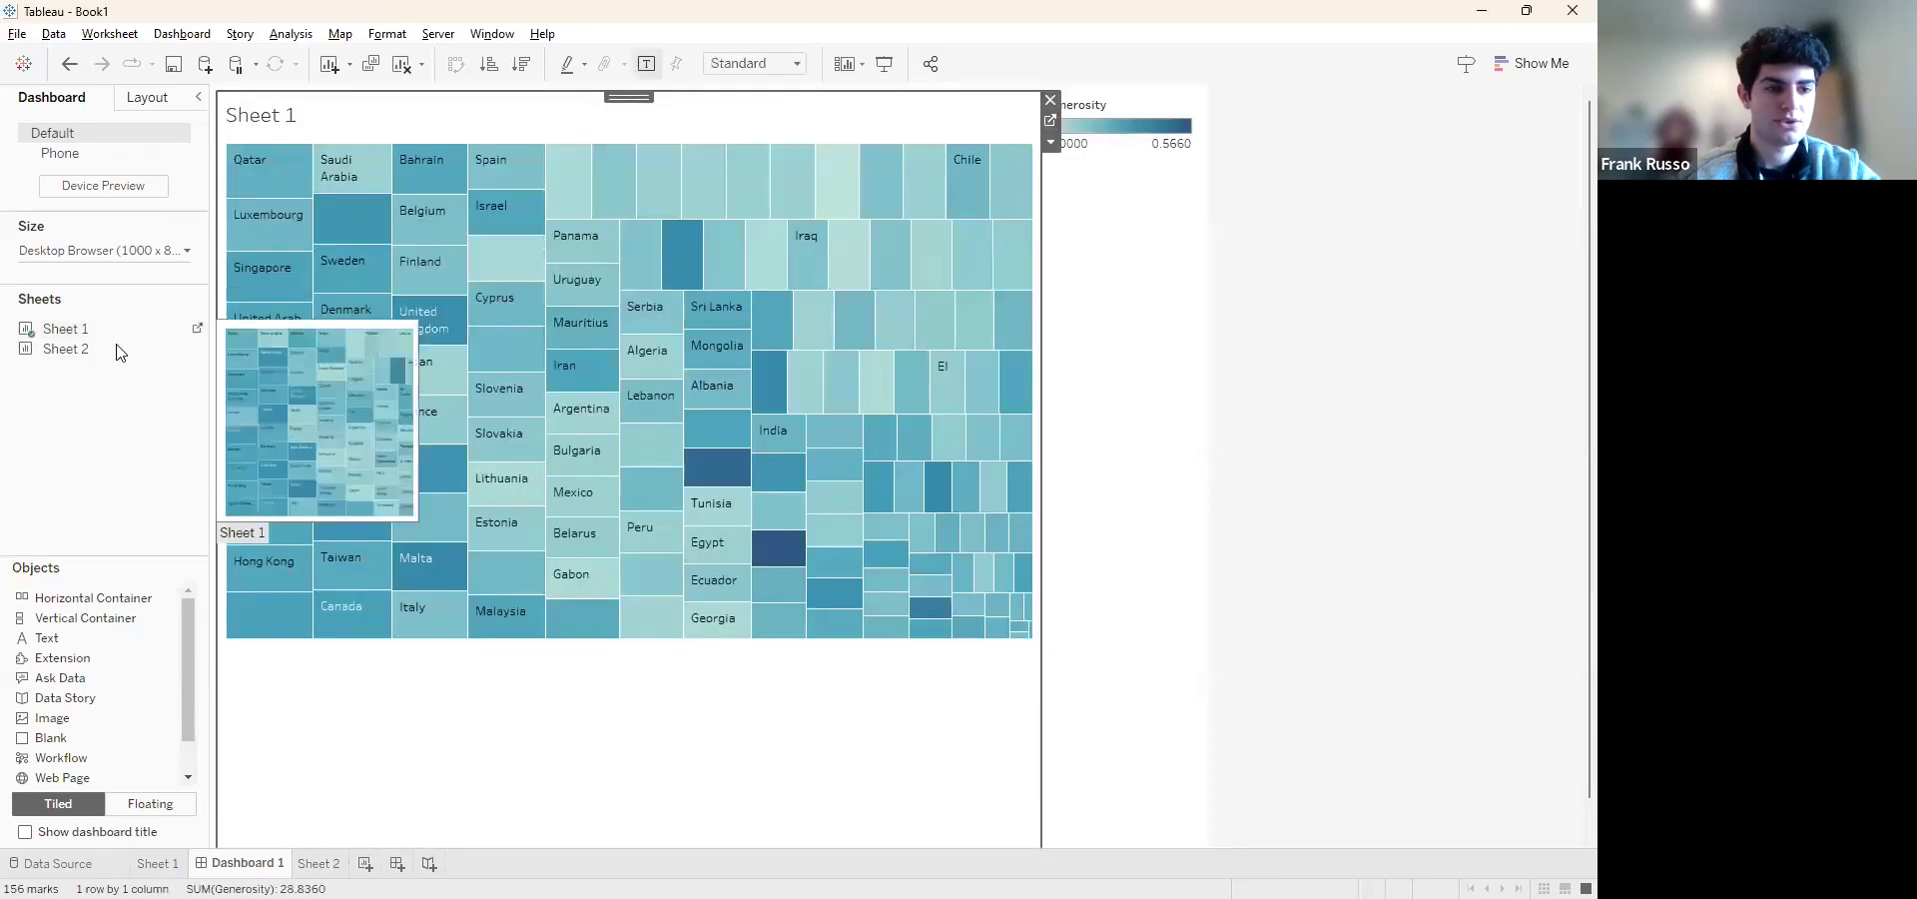
drag(137, 355, 499, 719)
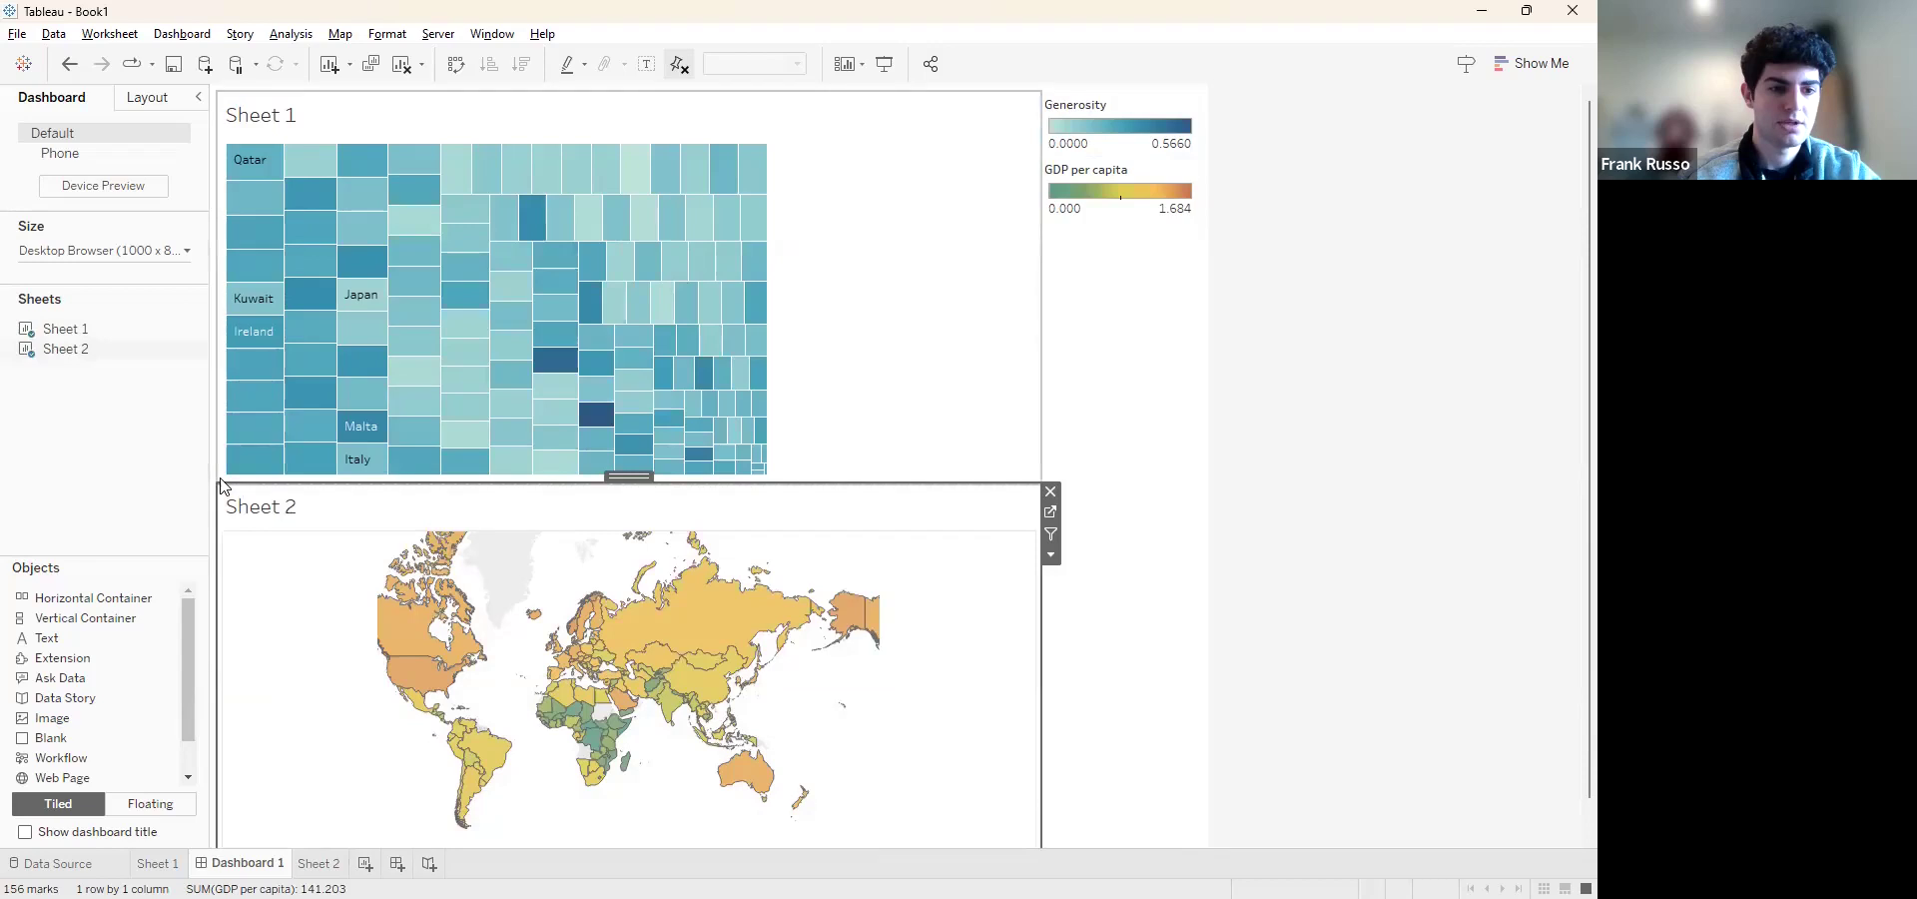
drag(231, 484, 250, 284)
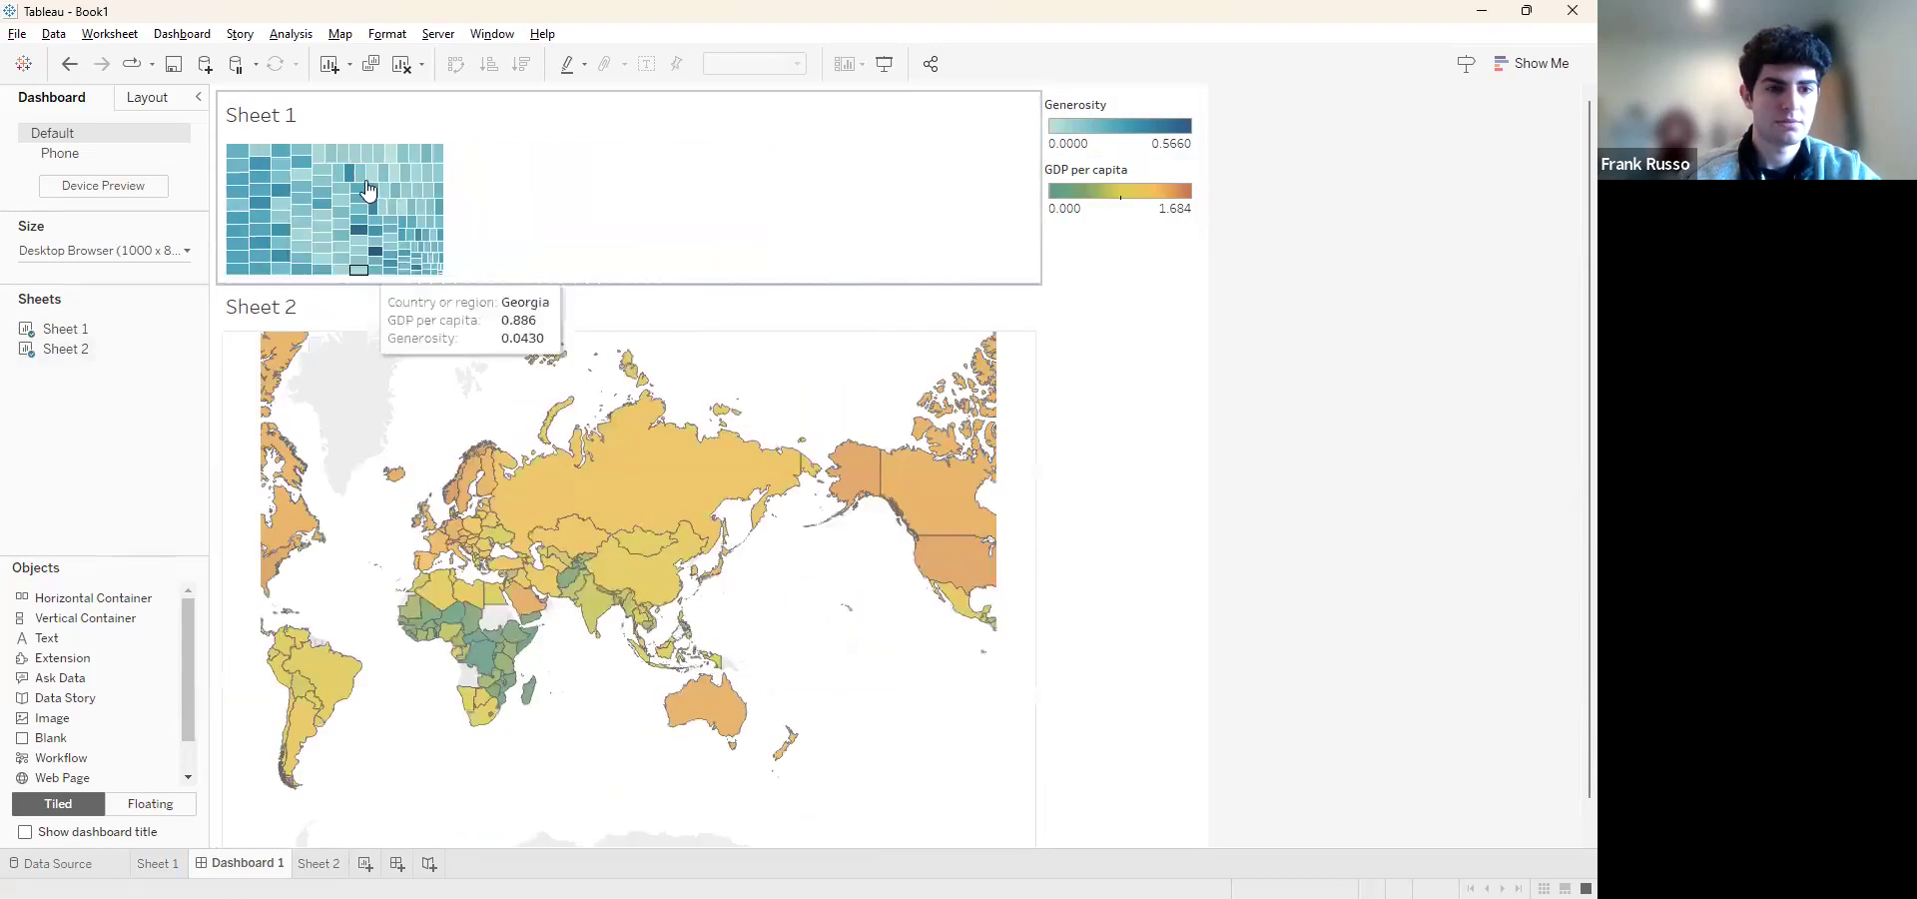
drag(644, 284, 645, 459)
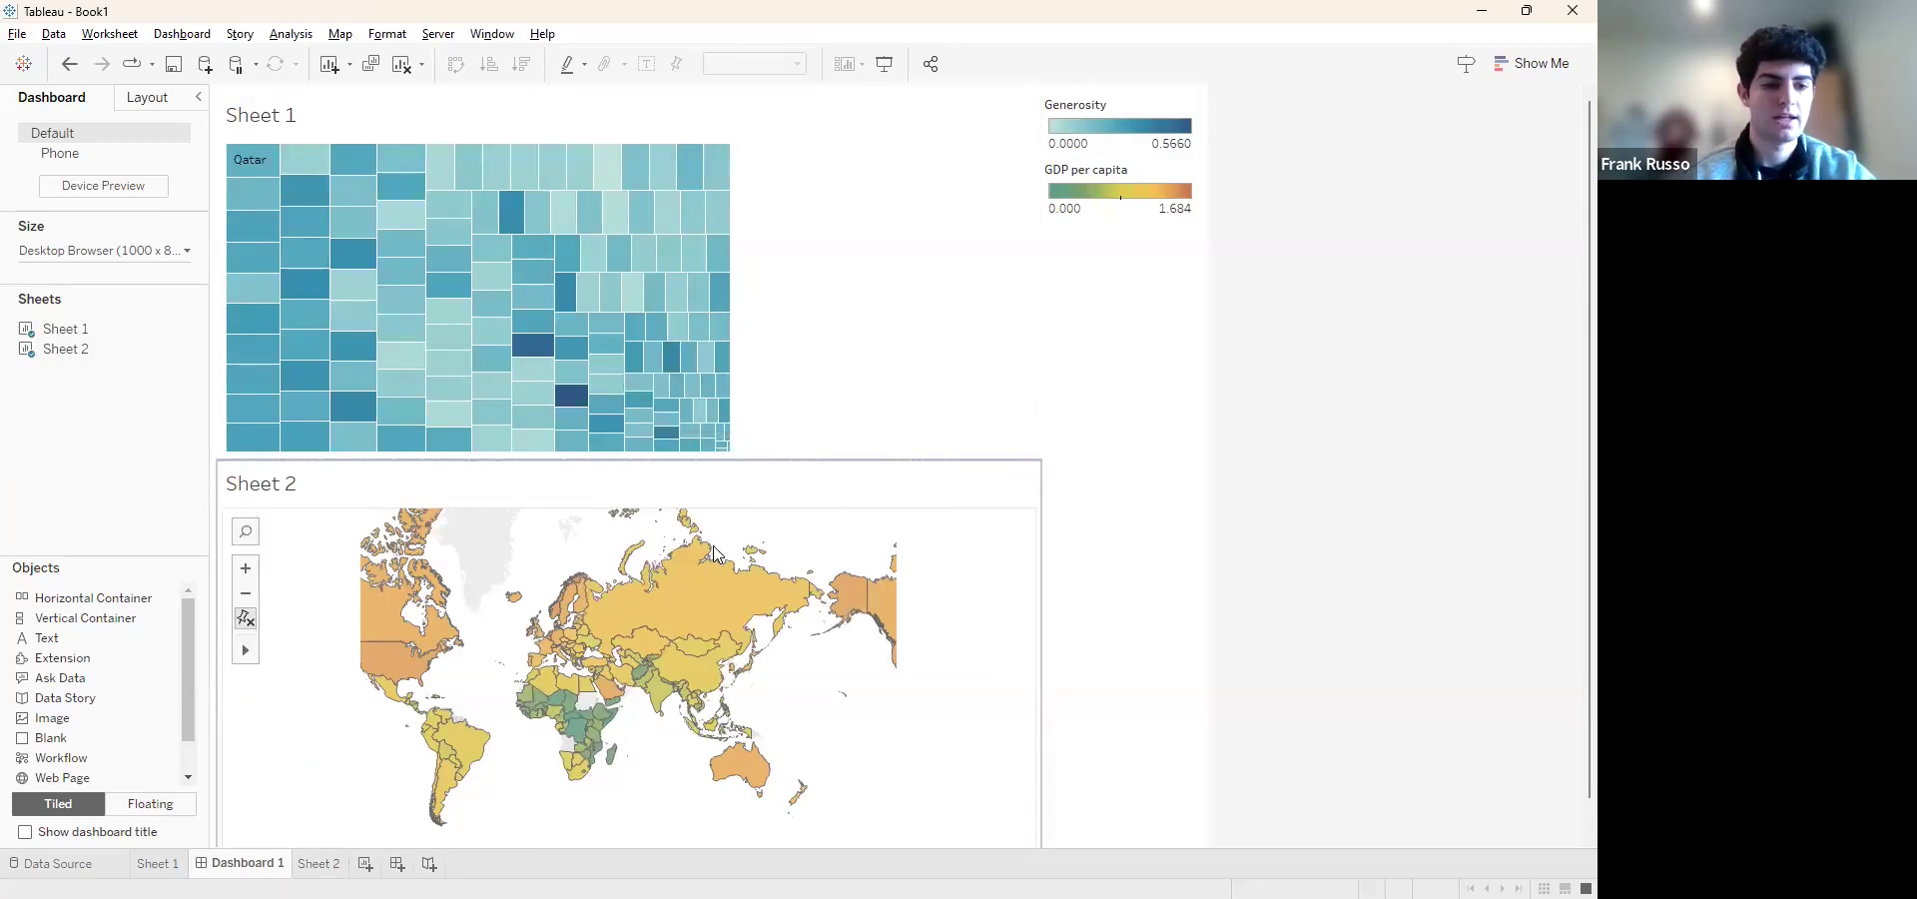
Connect to the Sample - Superstore Excel workbook from the Downloads folder as a new data source
key(ctrl+1)
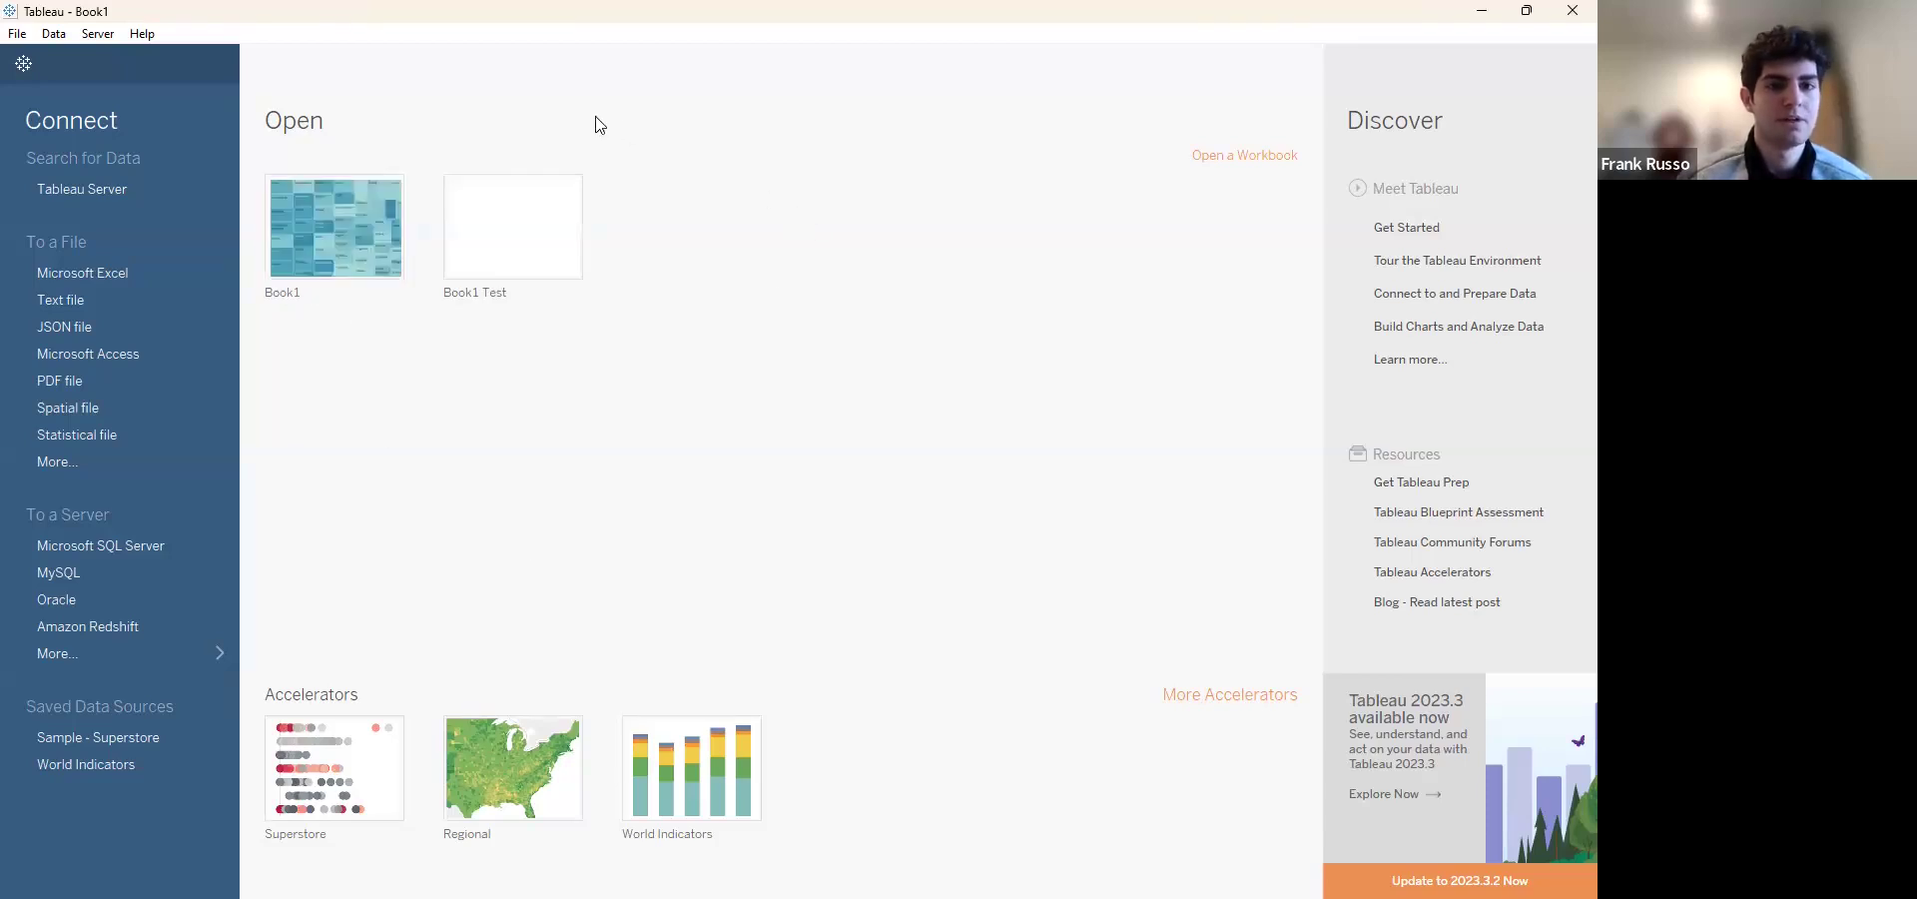
click(152, 276)
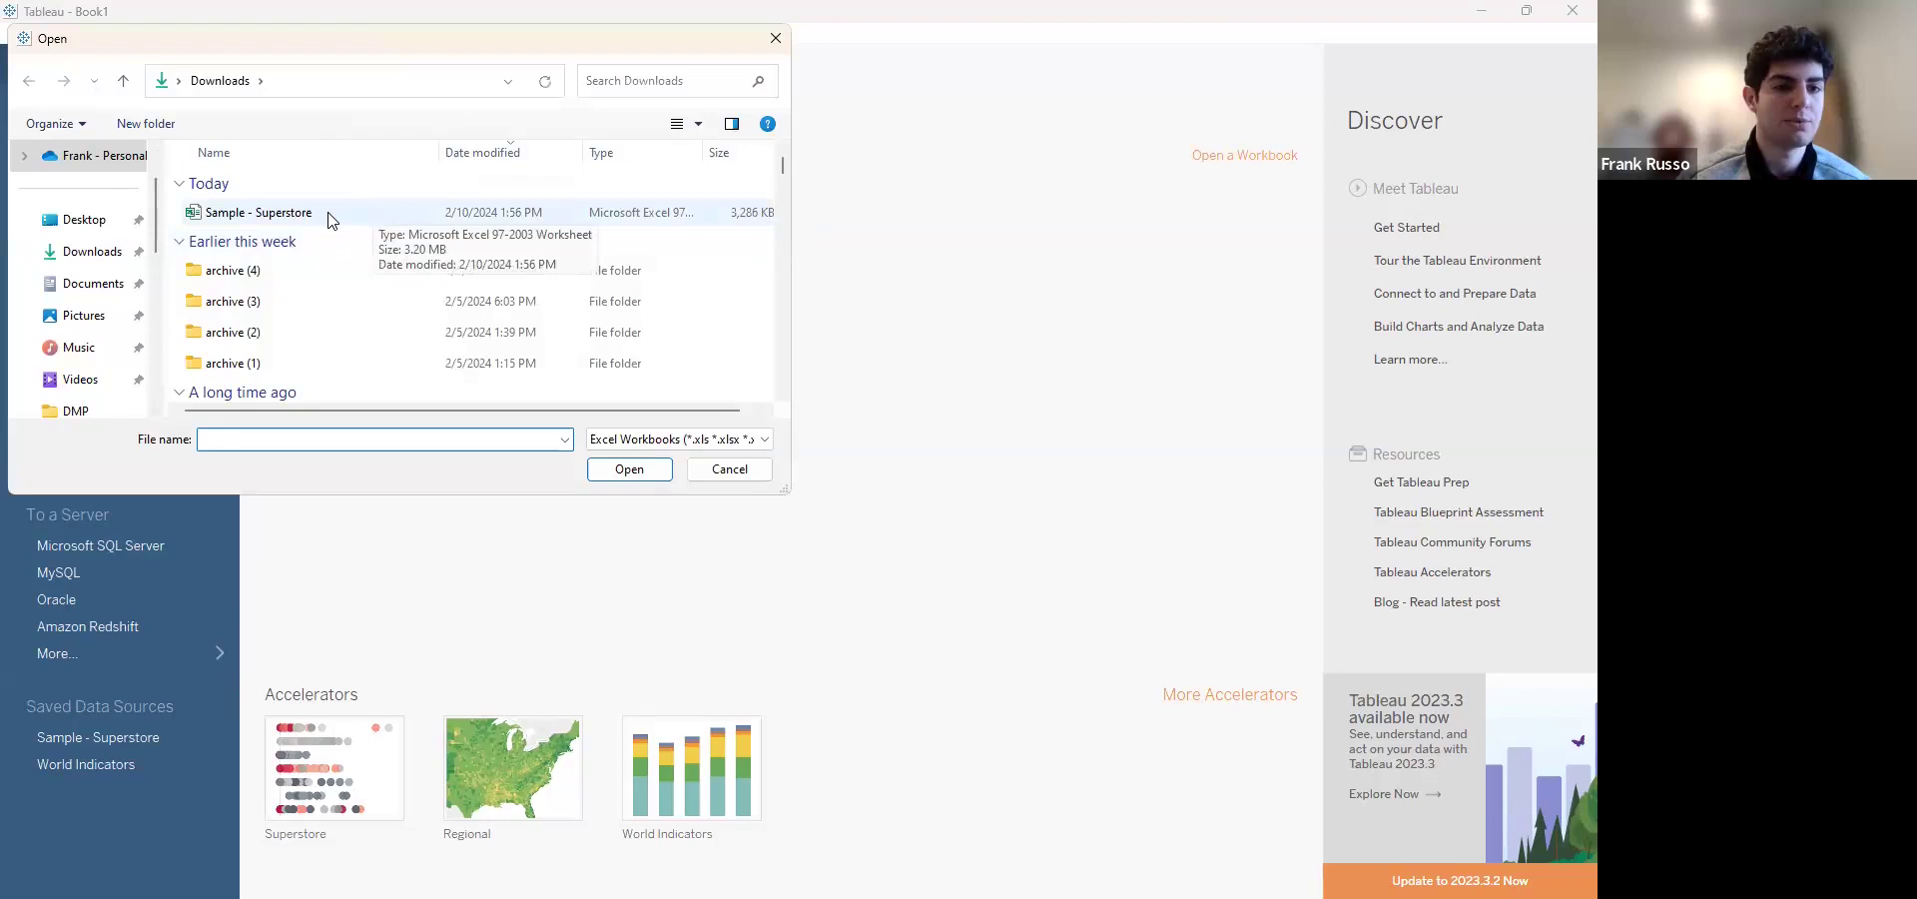
click(326, 214)
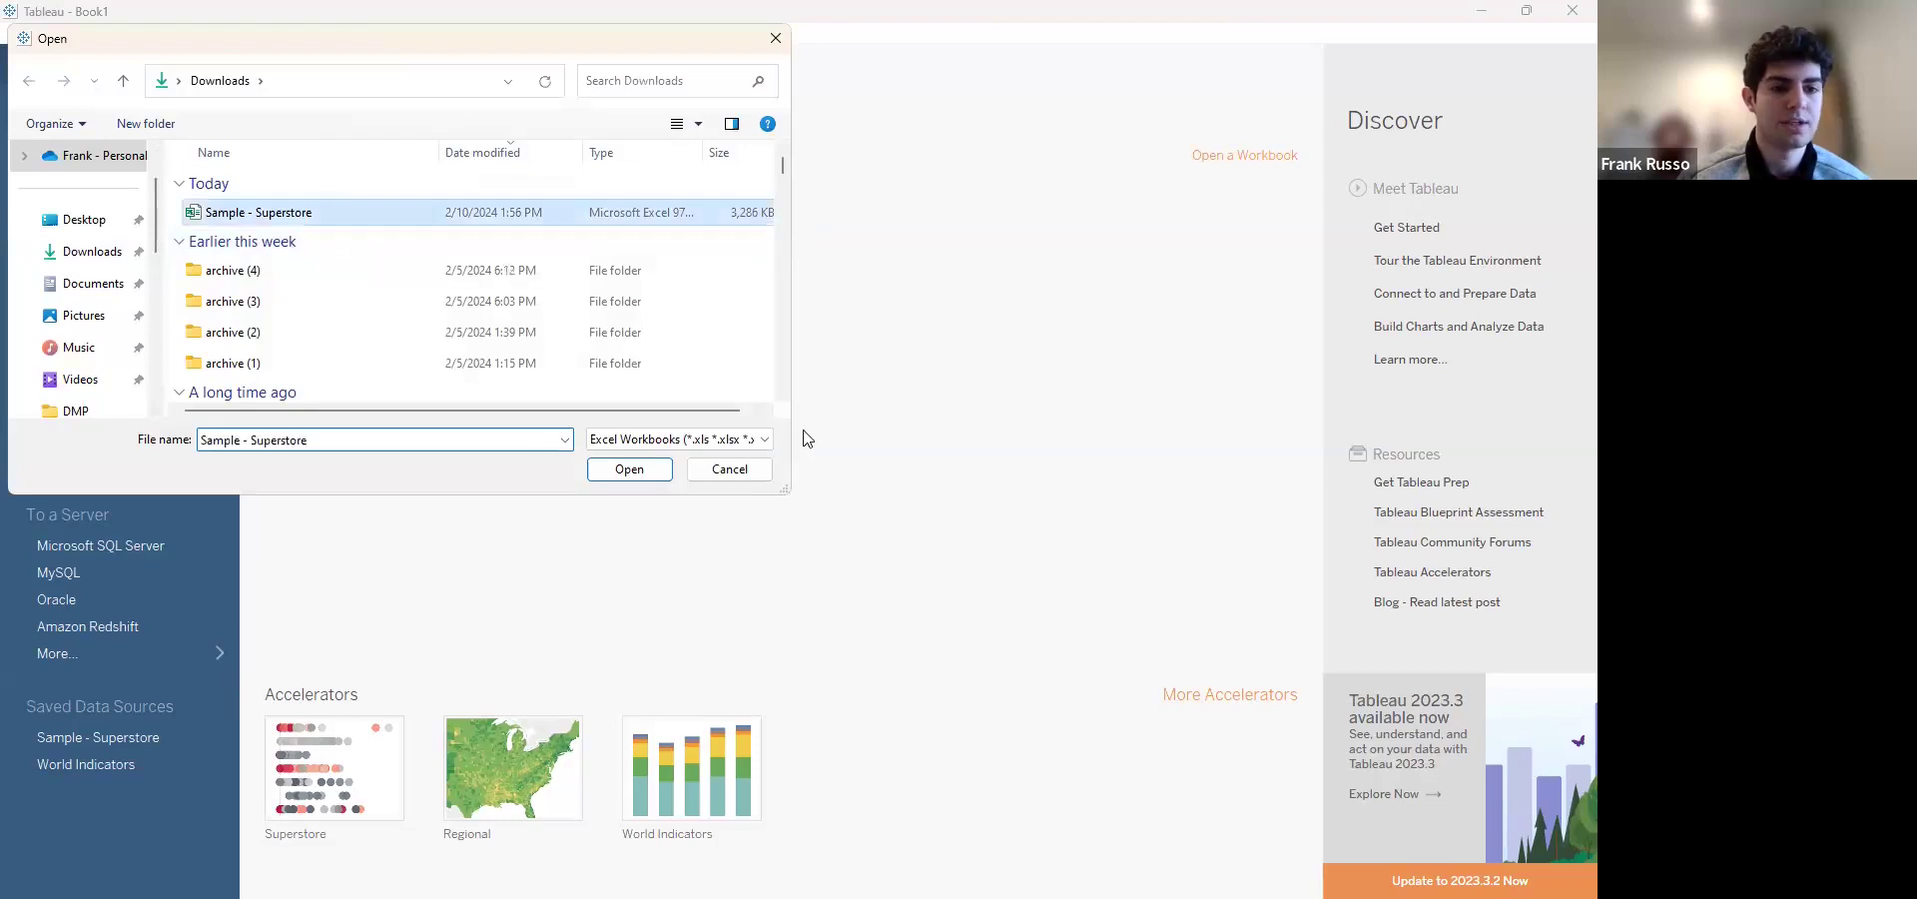
click(644, 470)
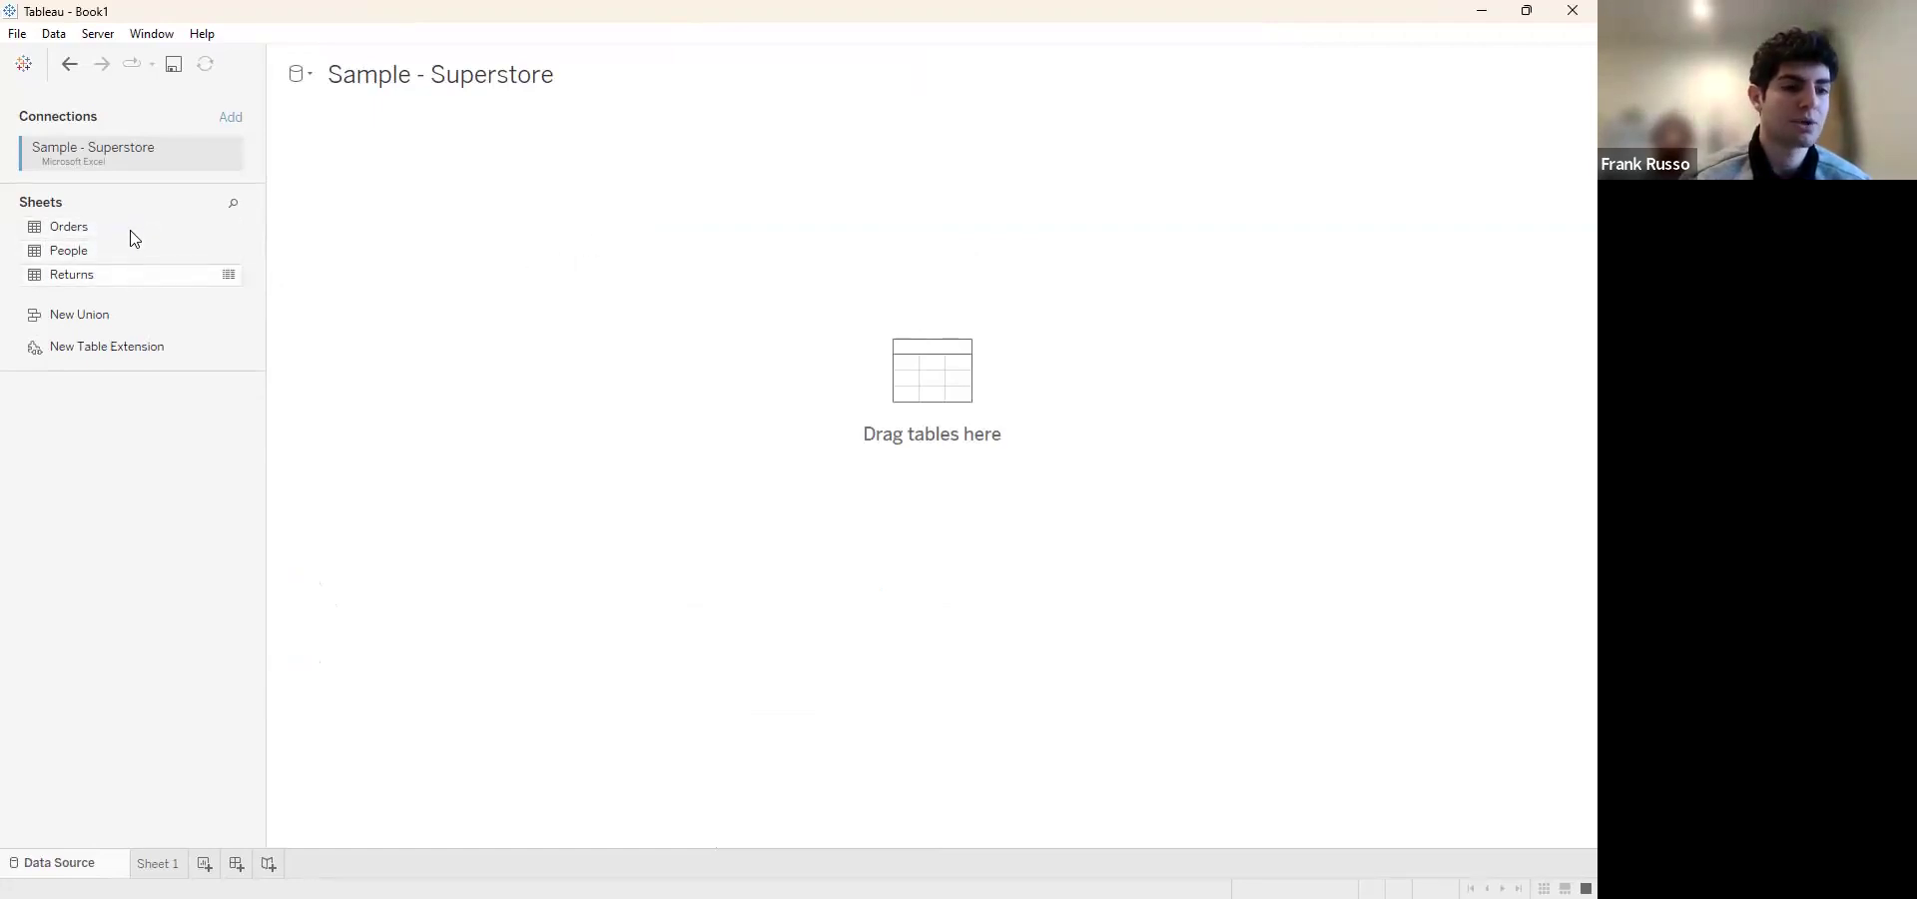
Add the Orders table to the data source and review its columns from Row ID through Profit
drag(120, 231, 447, 166)
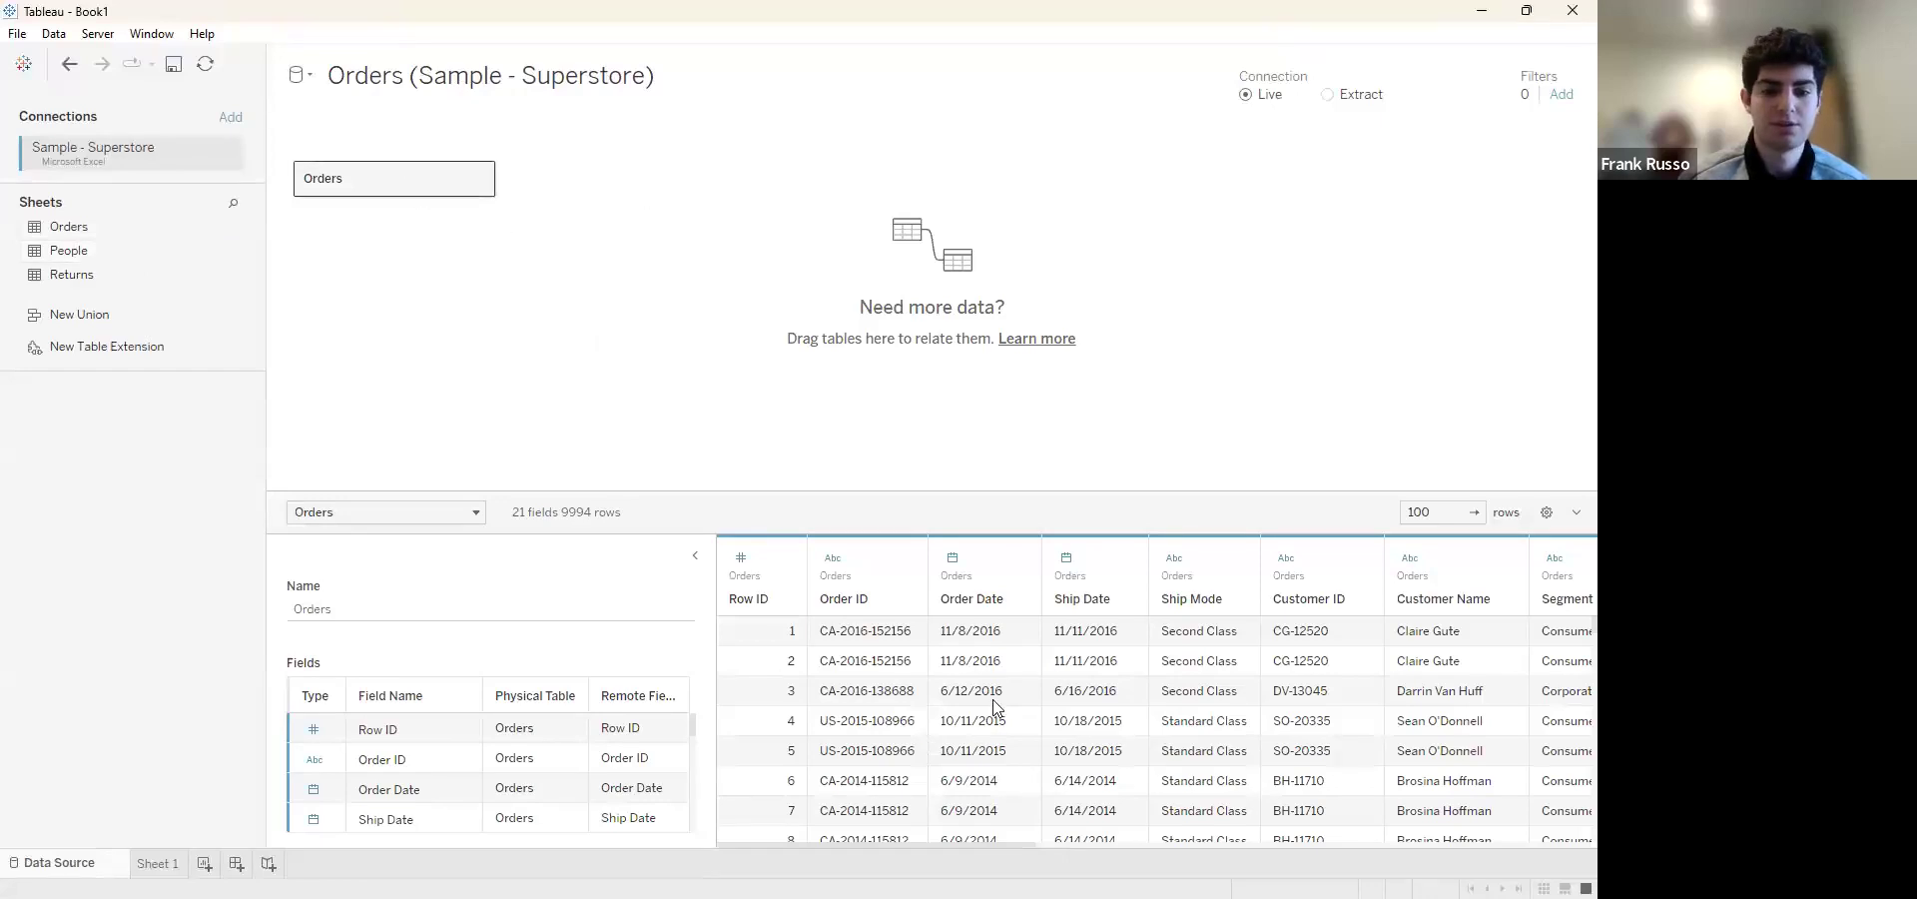
scroll(1145, 735, right, 1)
scroll(1146, 735, left, 1)
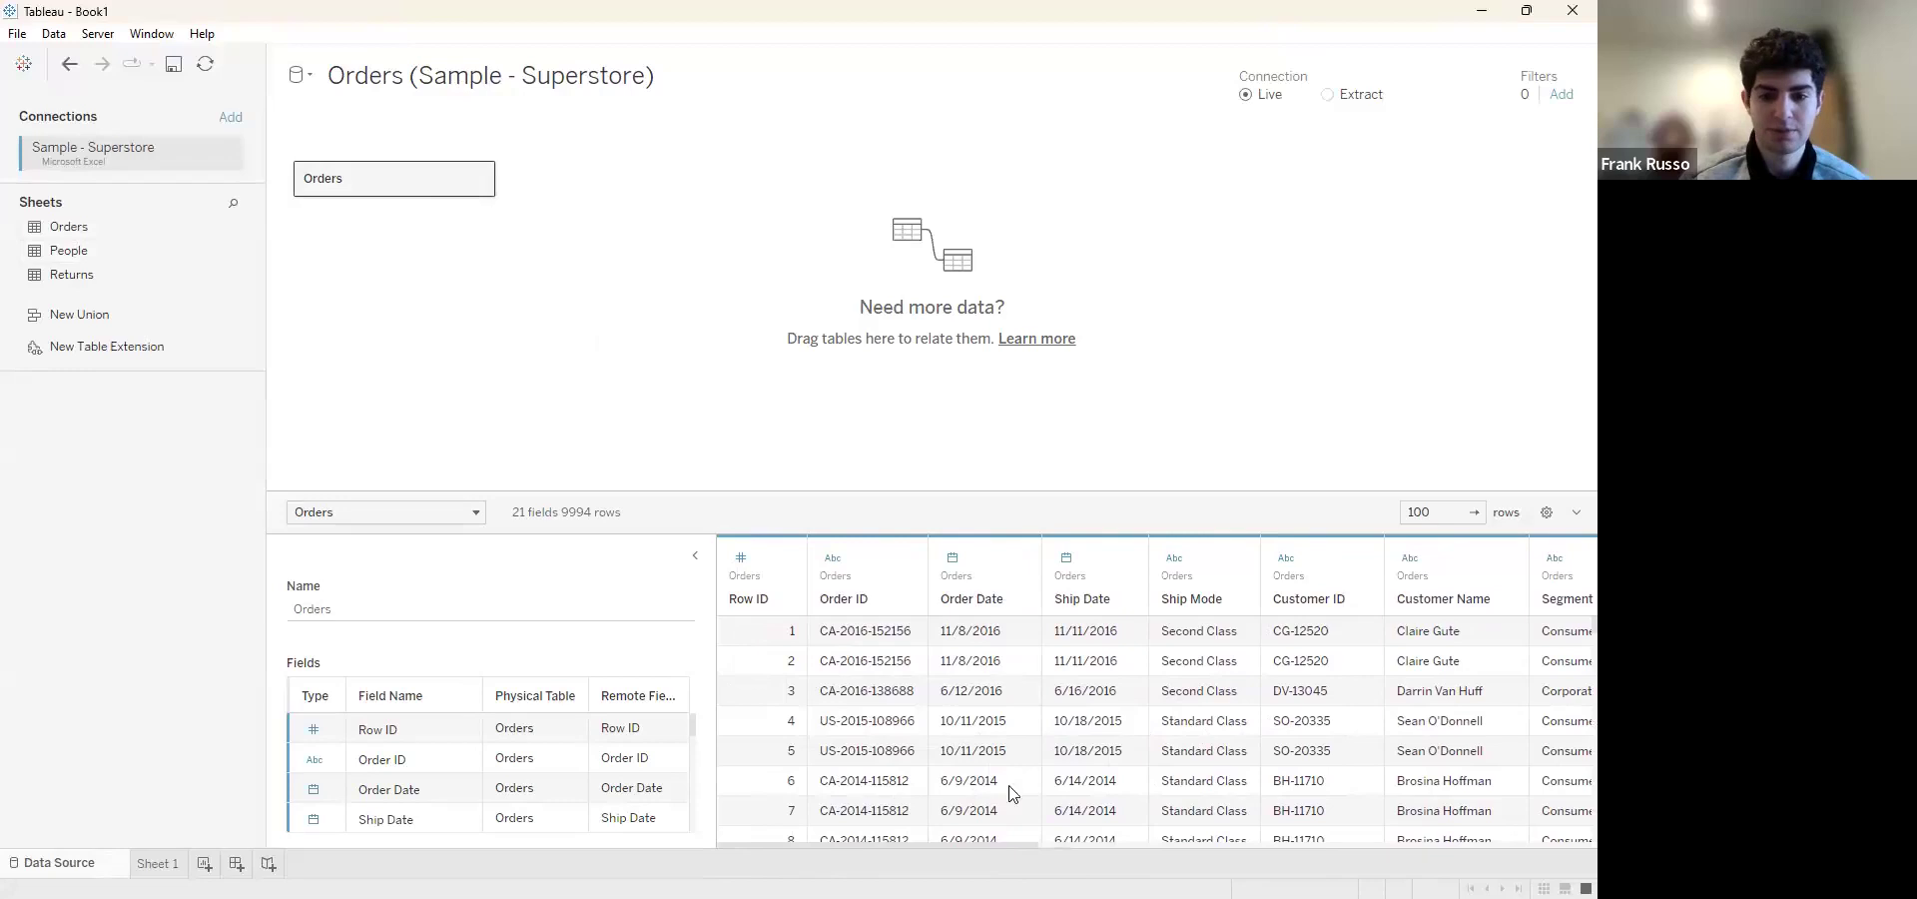
scroll(1002, 704, right, 3)
scroll(1002, 704, right, 9)
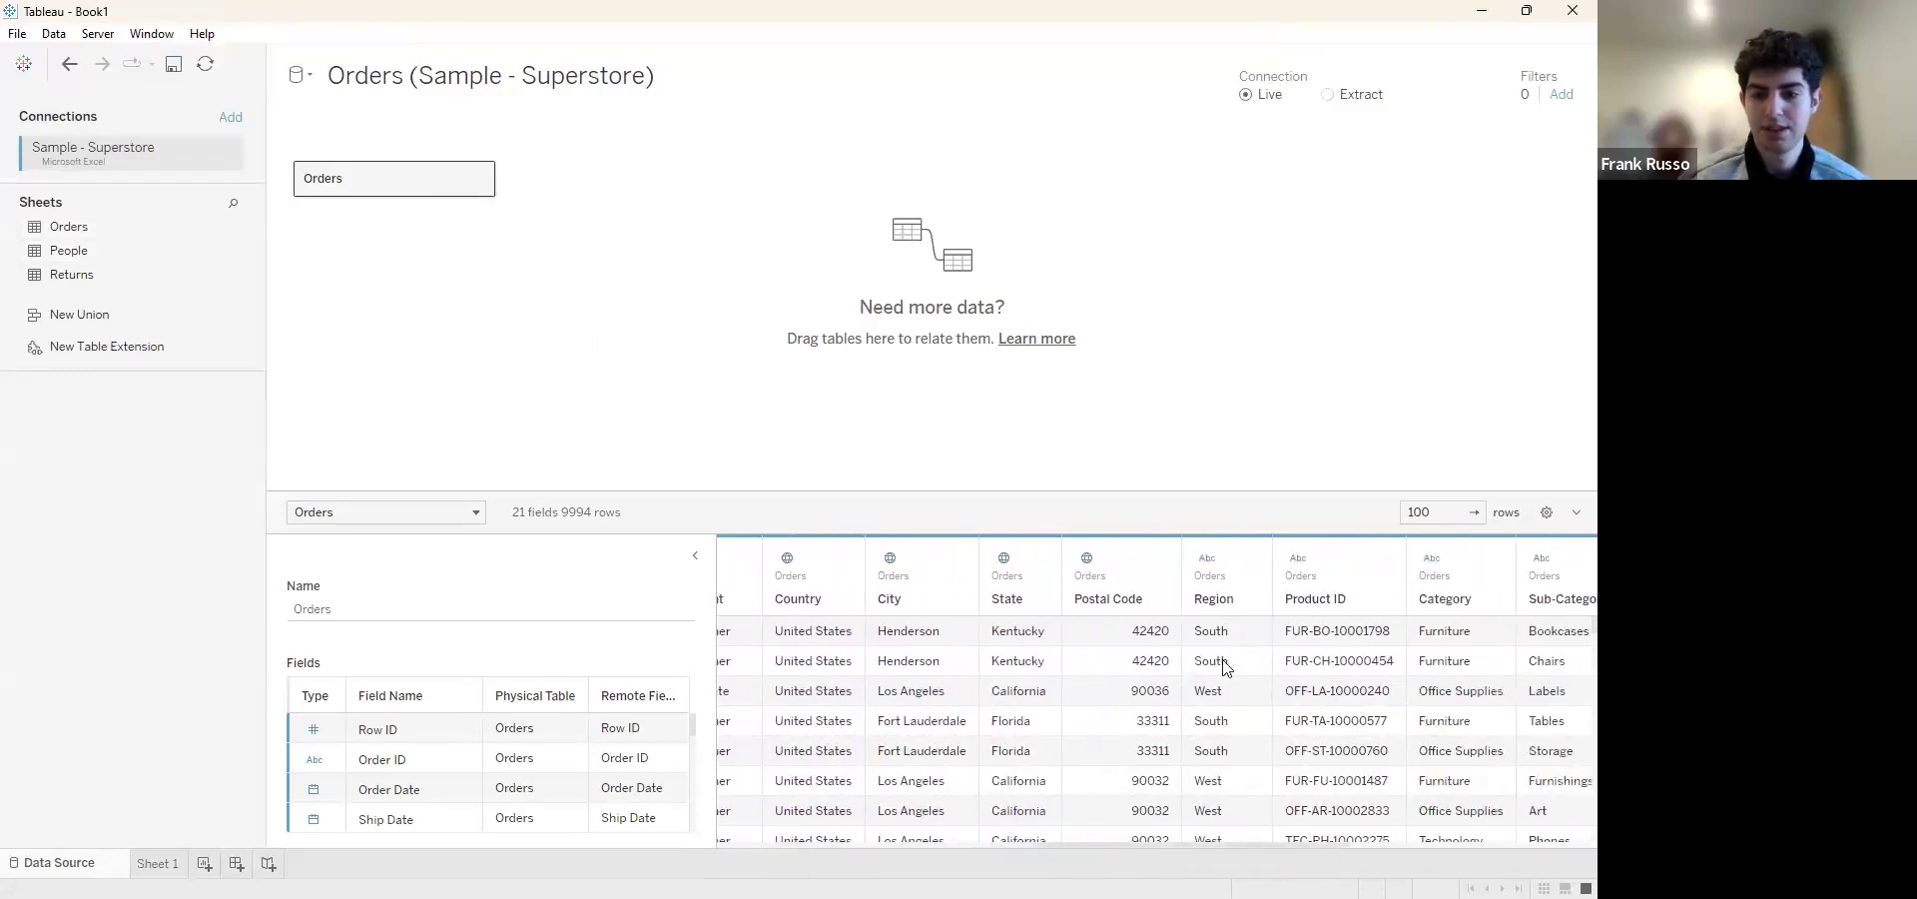
scroll(1566, 727, right, 9)
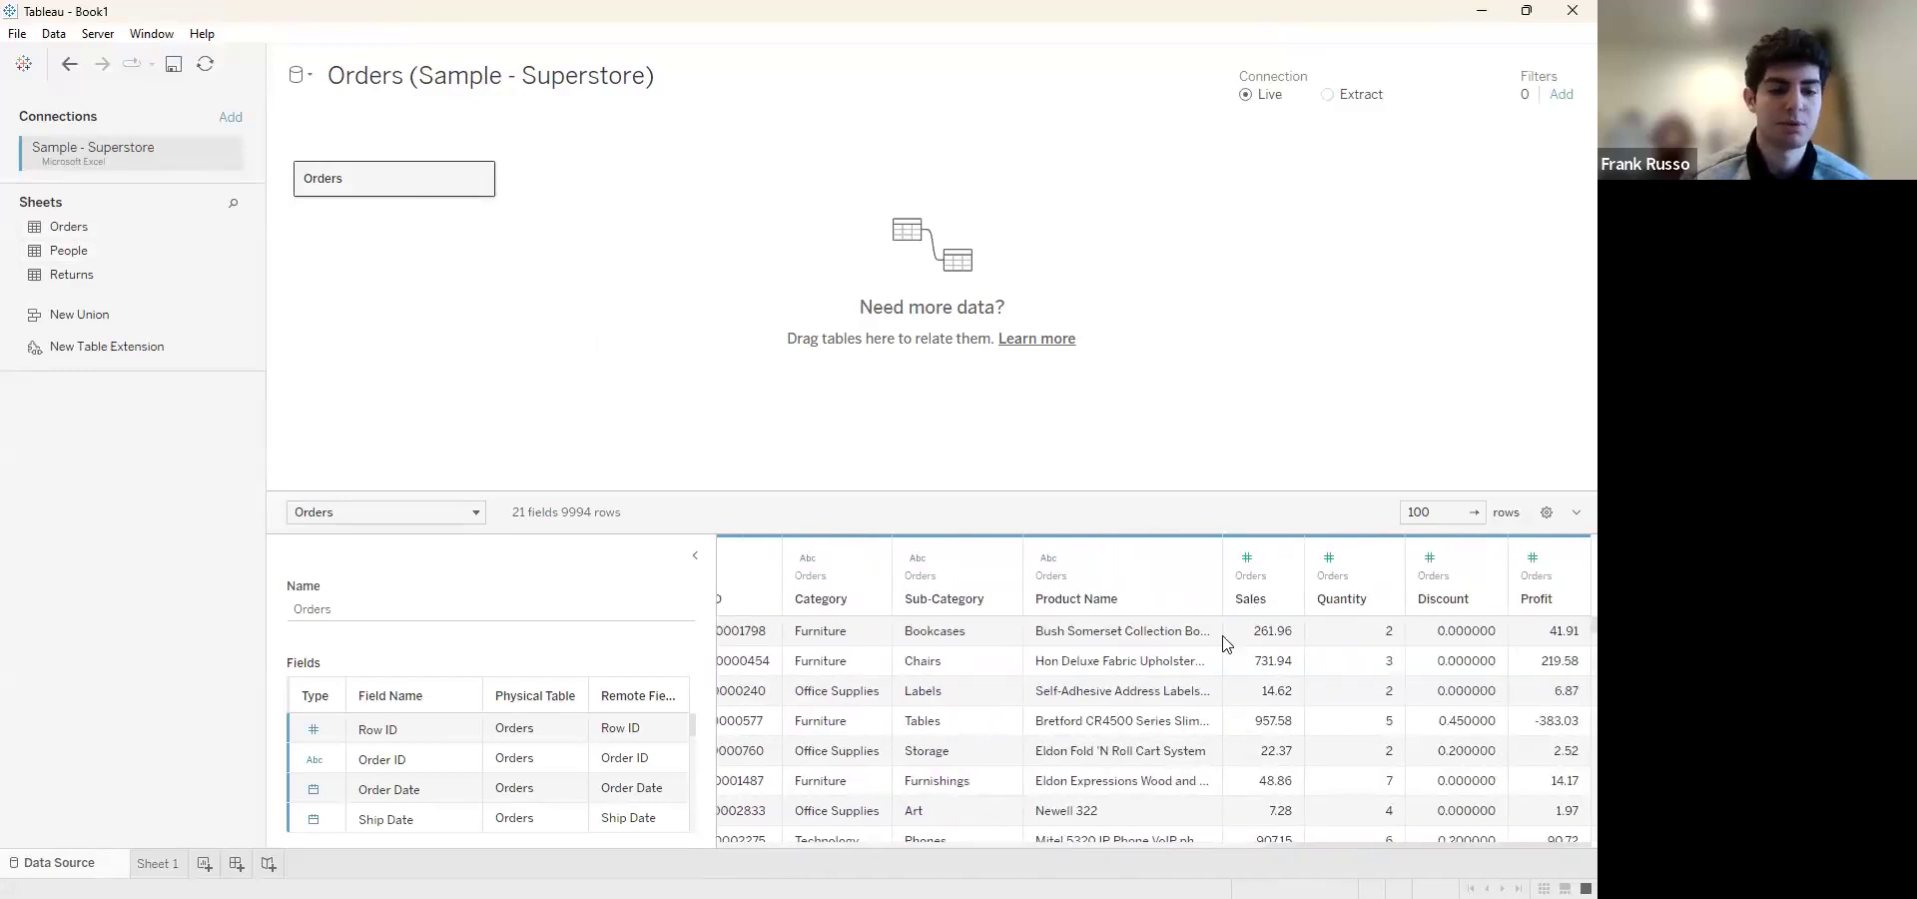
Build a bar chart on Sheet 1 with Category as rows and the sum of Sales as columns
click(155, 865)
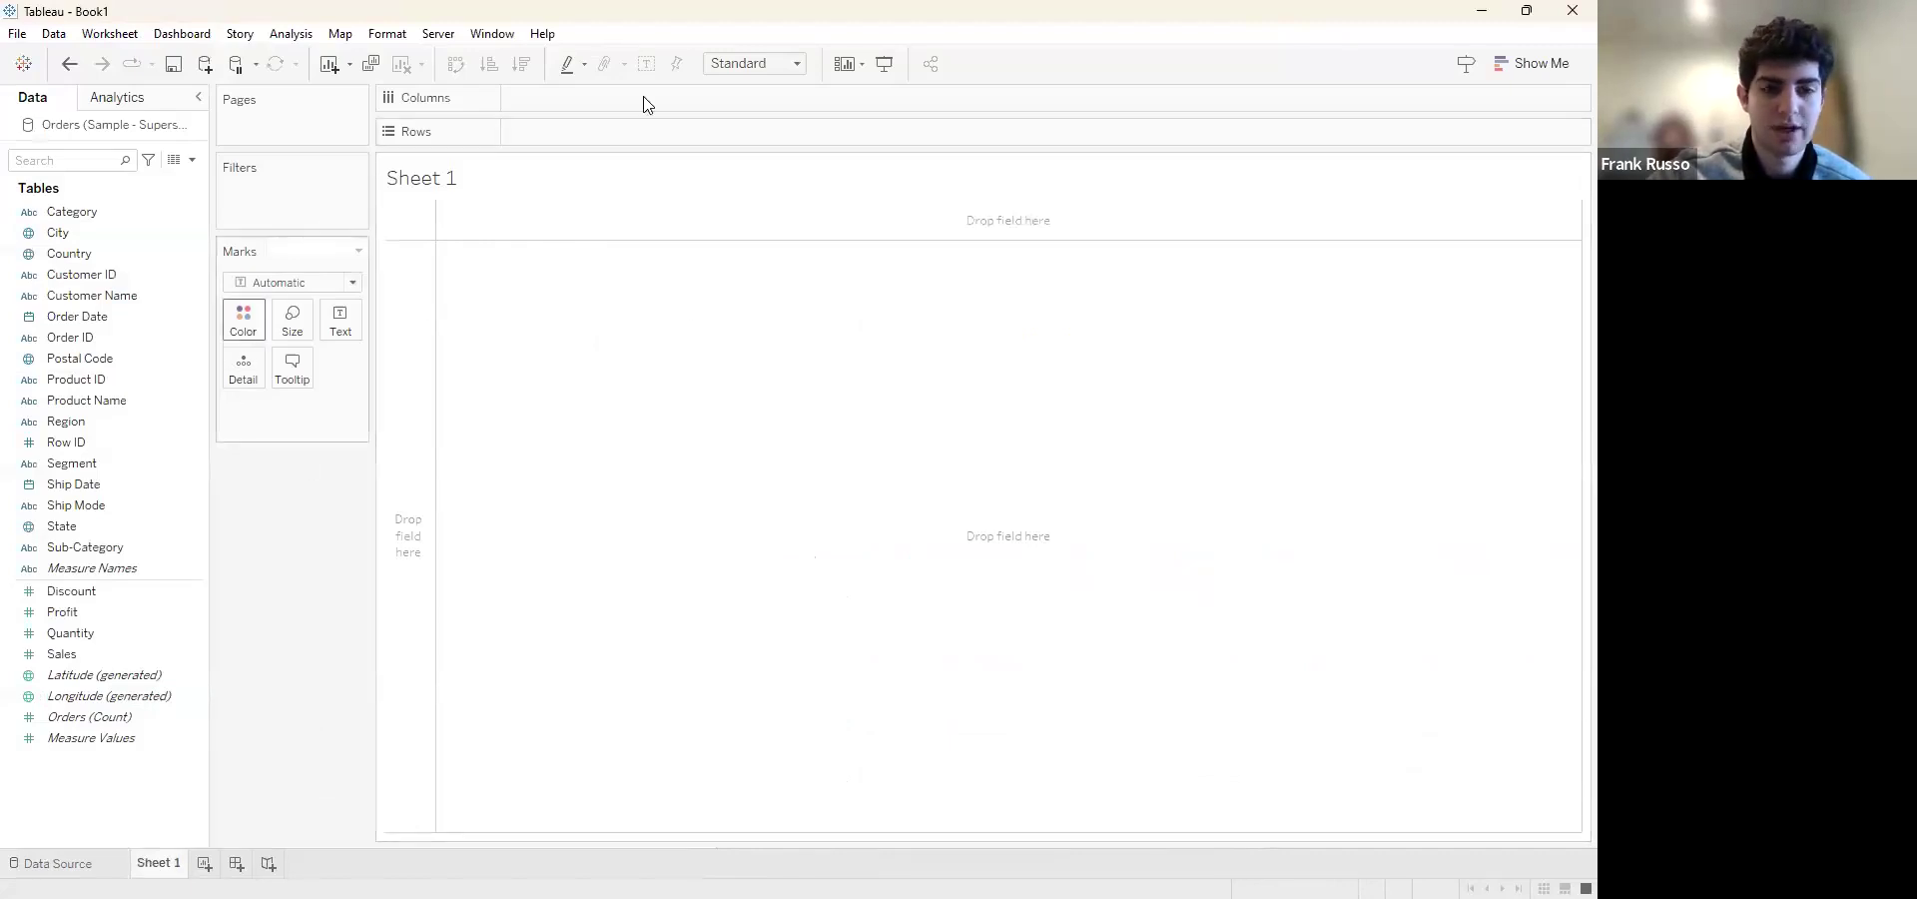
click(166, 360)
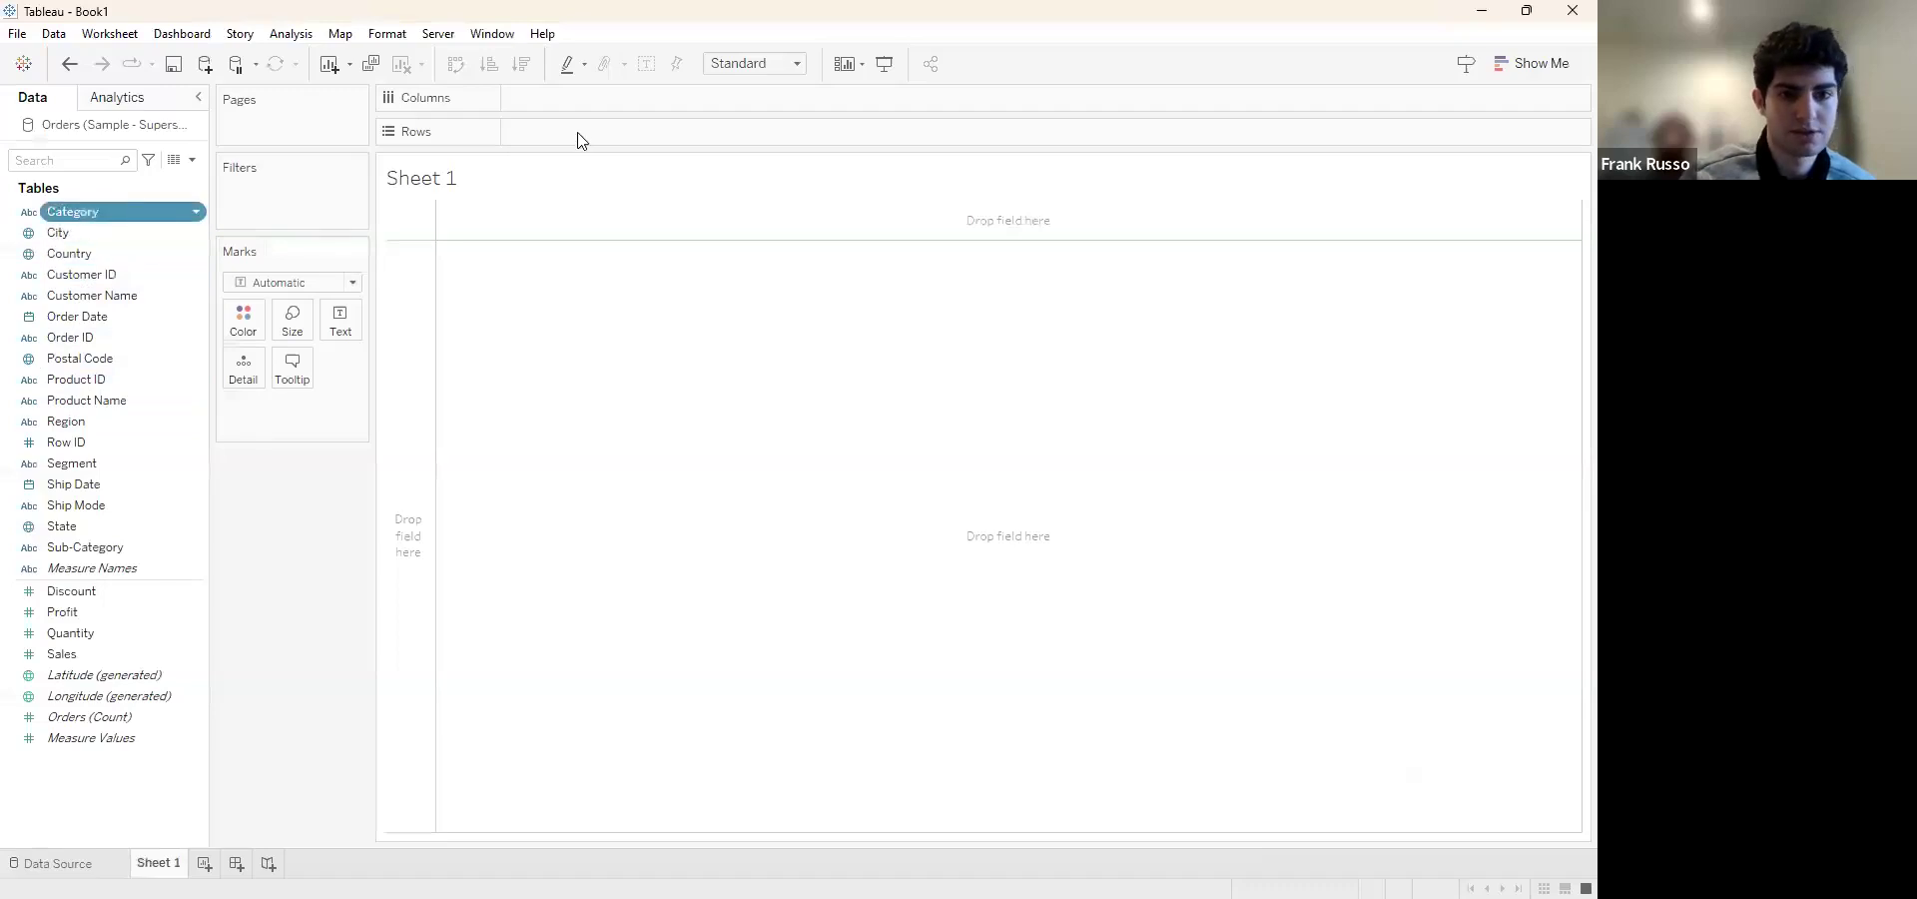
drag(582, 140, 581, 136)
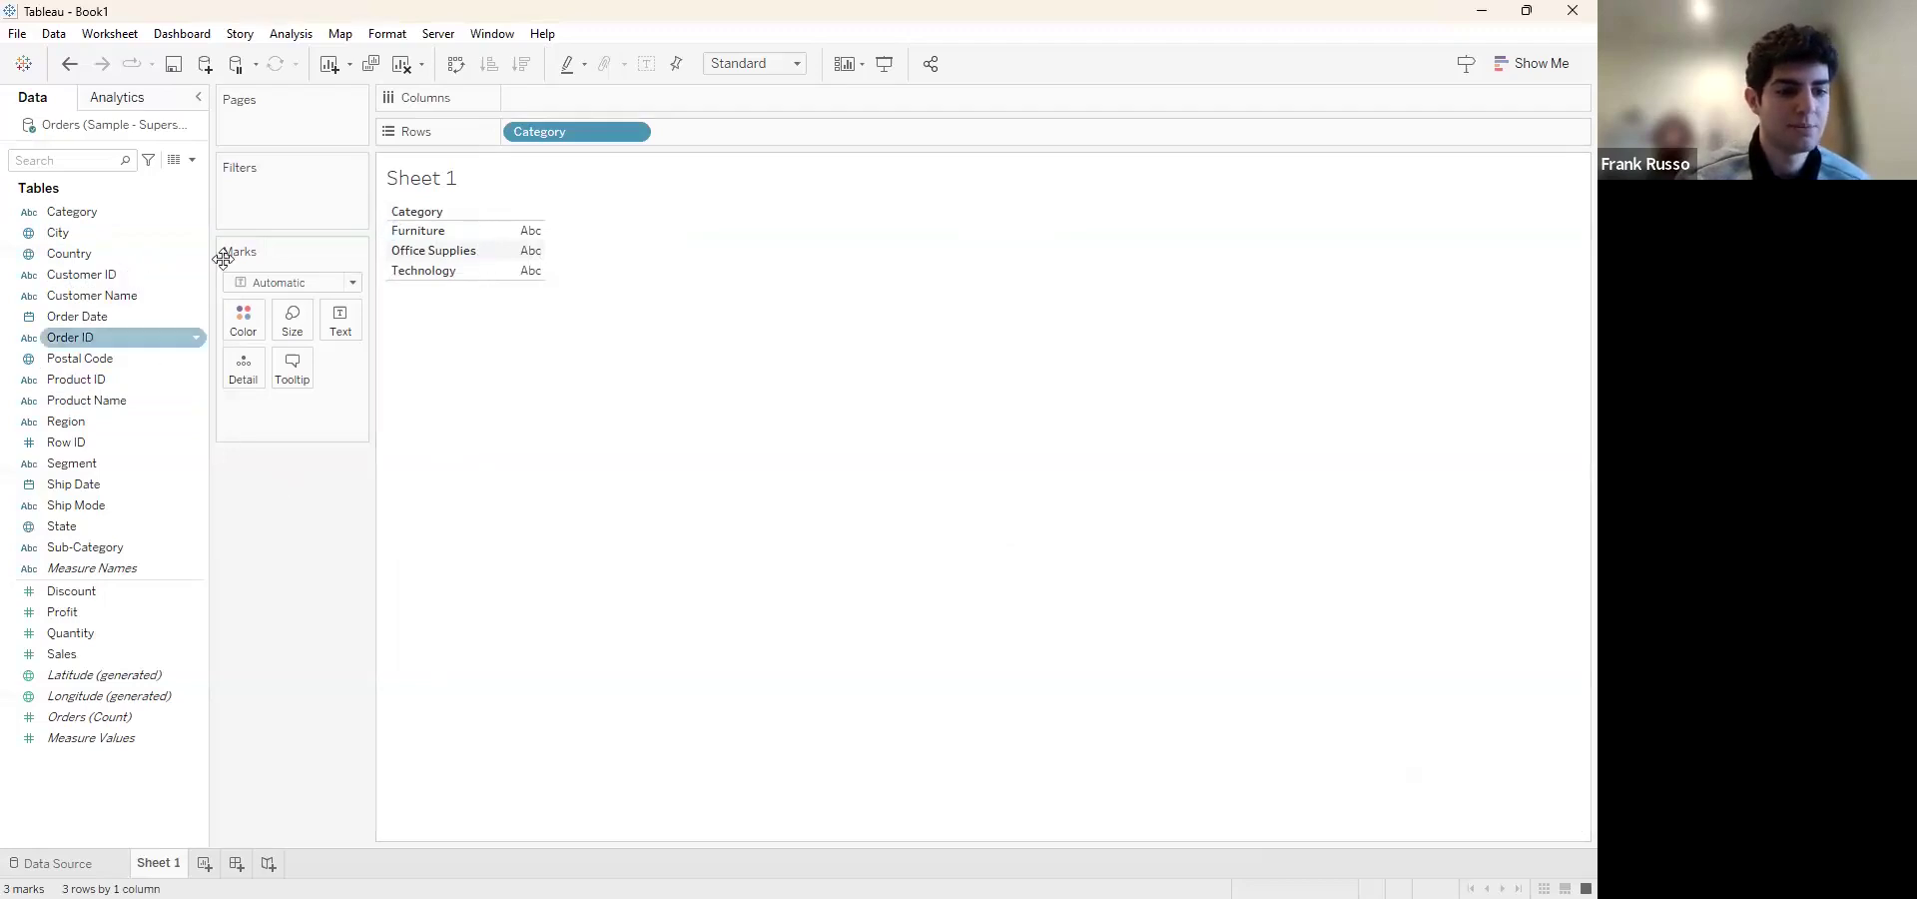
click(80, 659)
drag(595, 104, 559, 100)
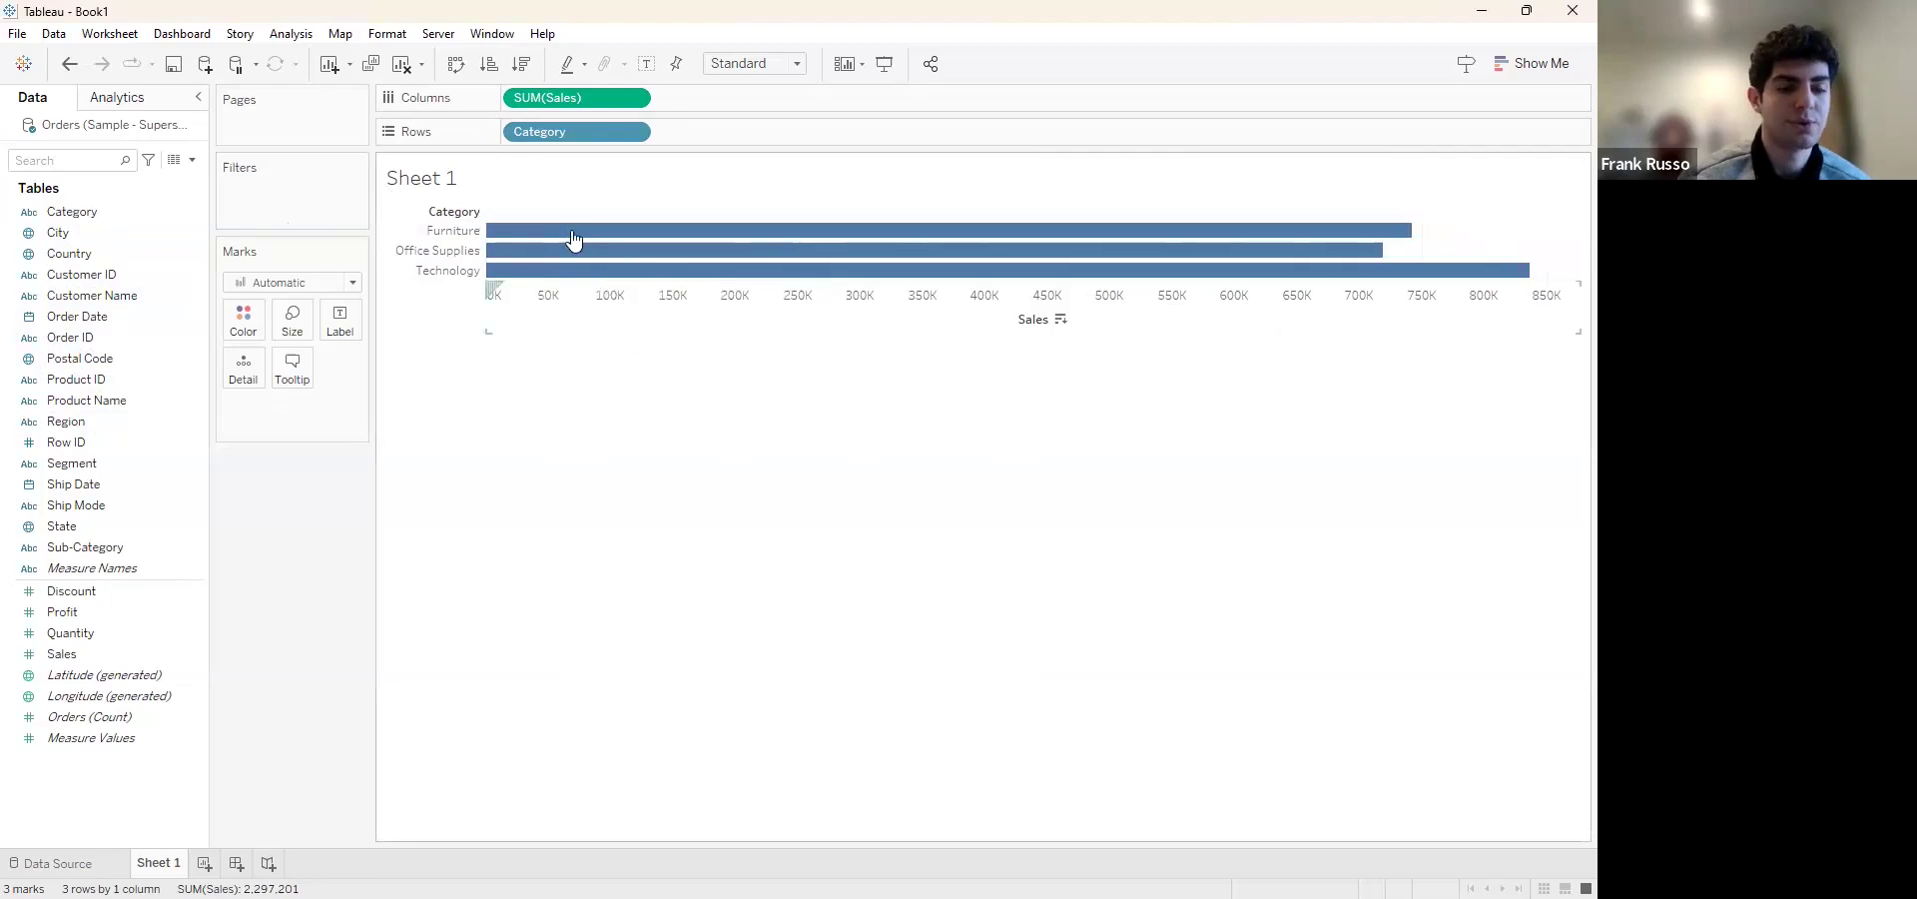
Add a Region filter to the sales chart with all regions selected: Central, East, South and West
click(70, 424)
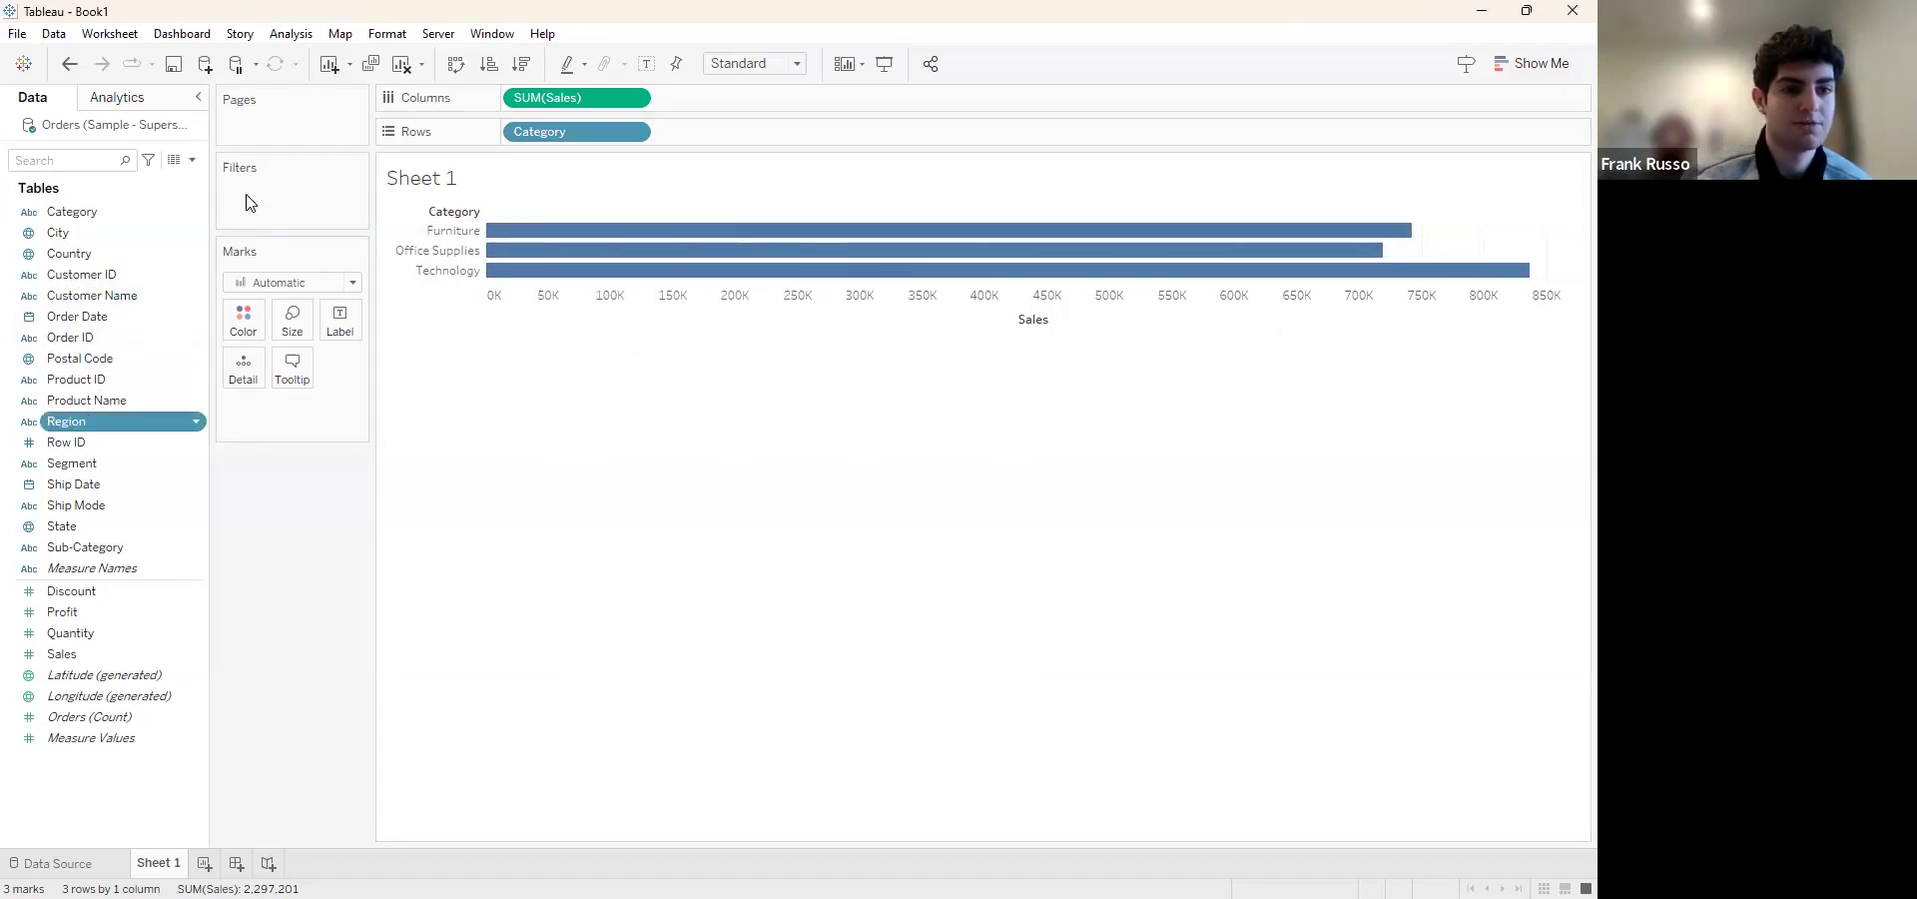
drag(70, 421, 250, 202)
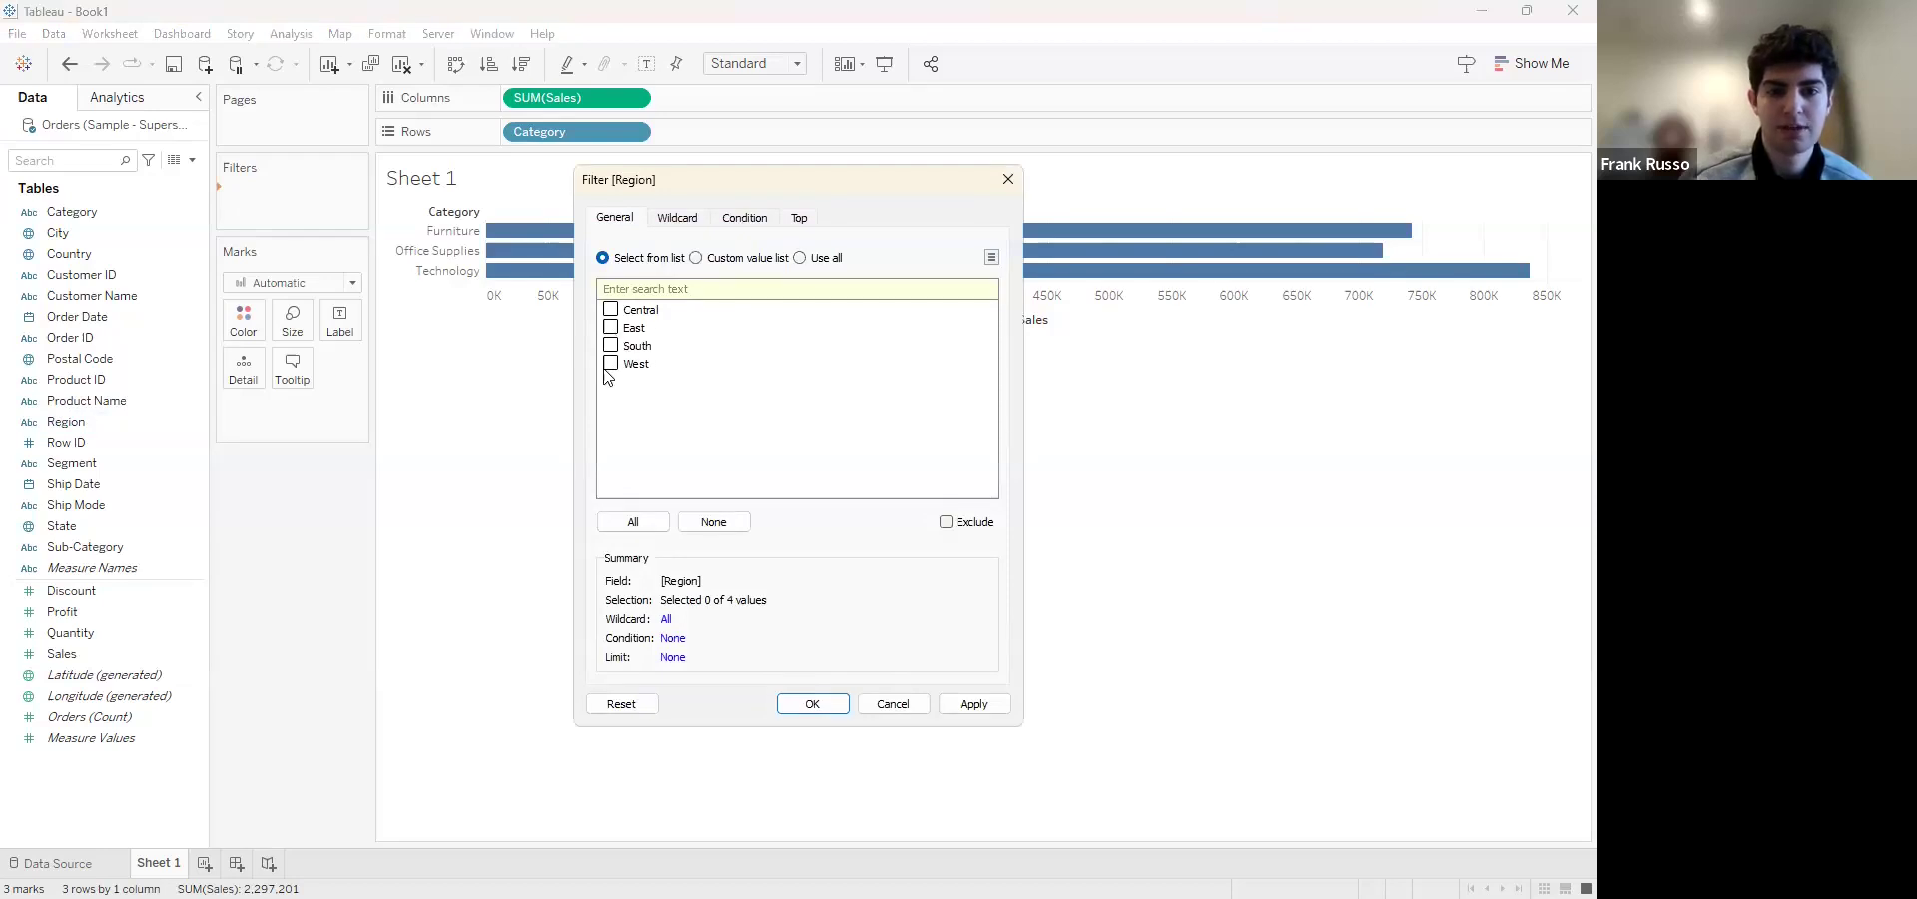
click(644, 521)
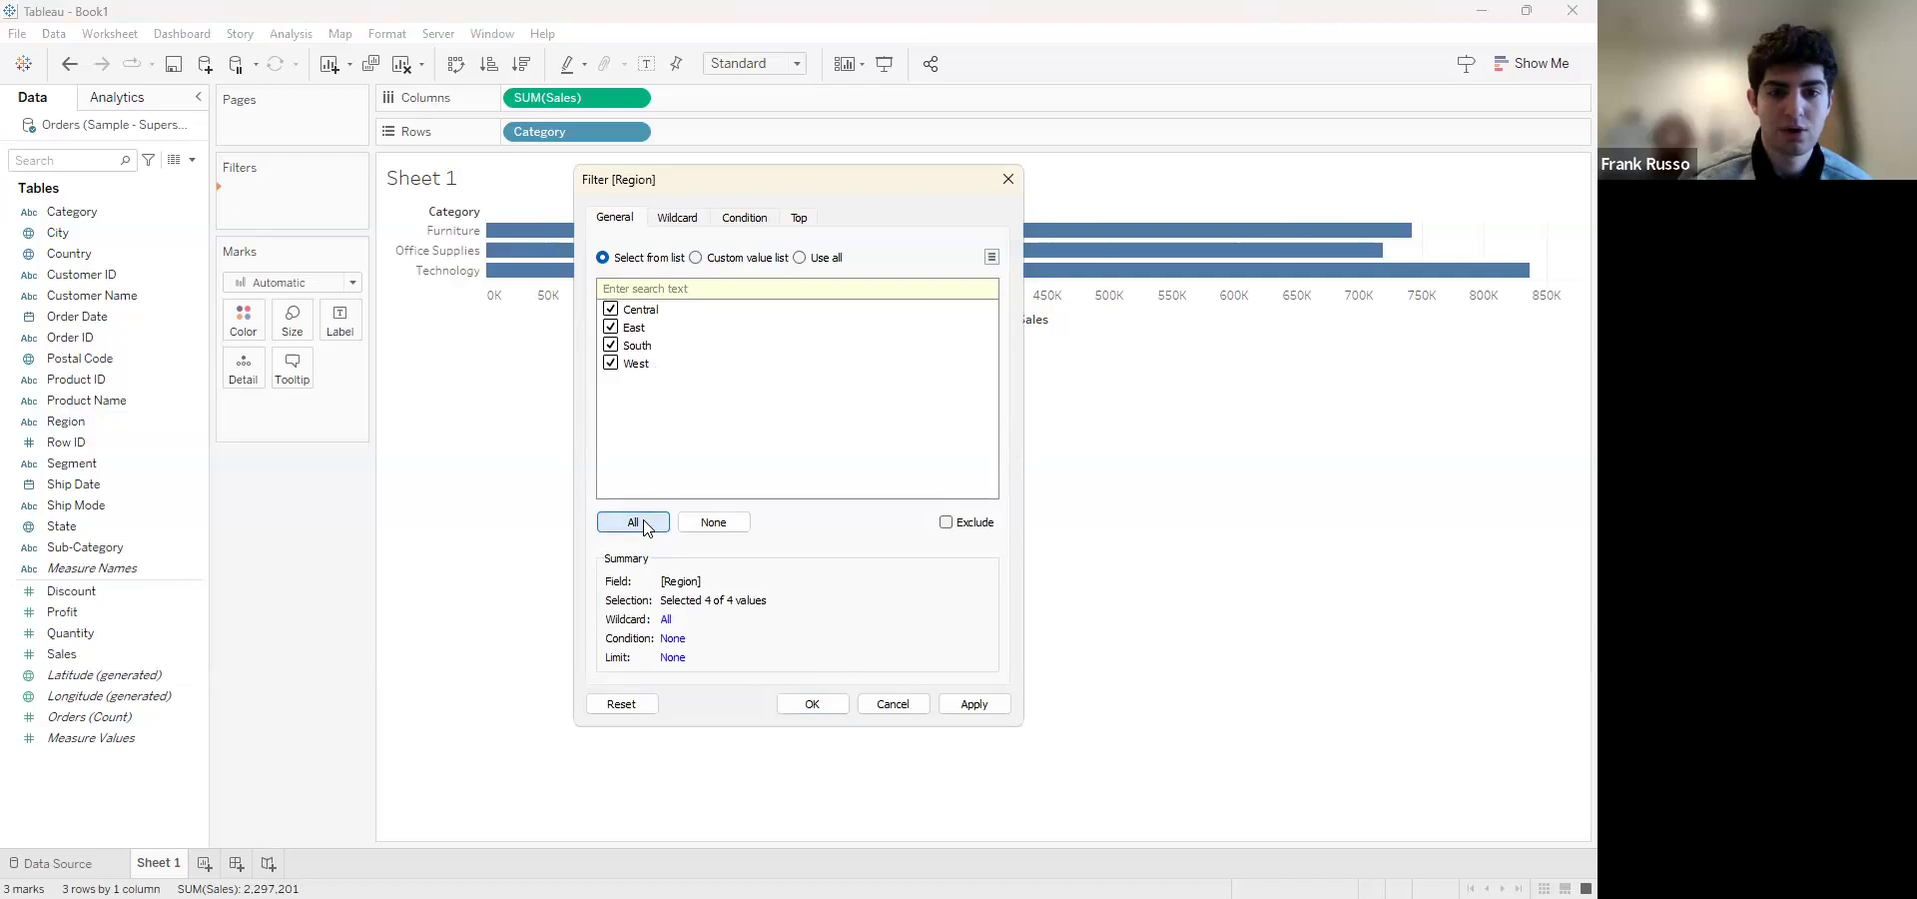
click(812, 703)
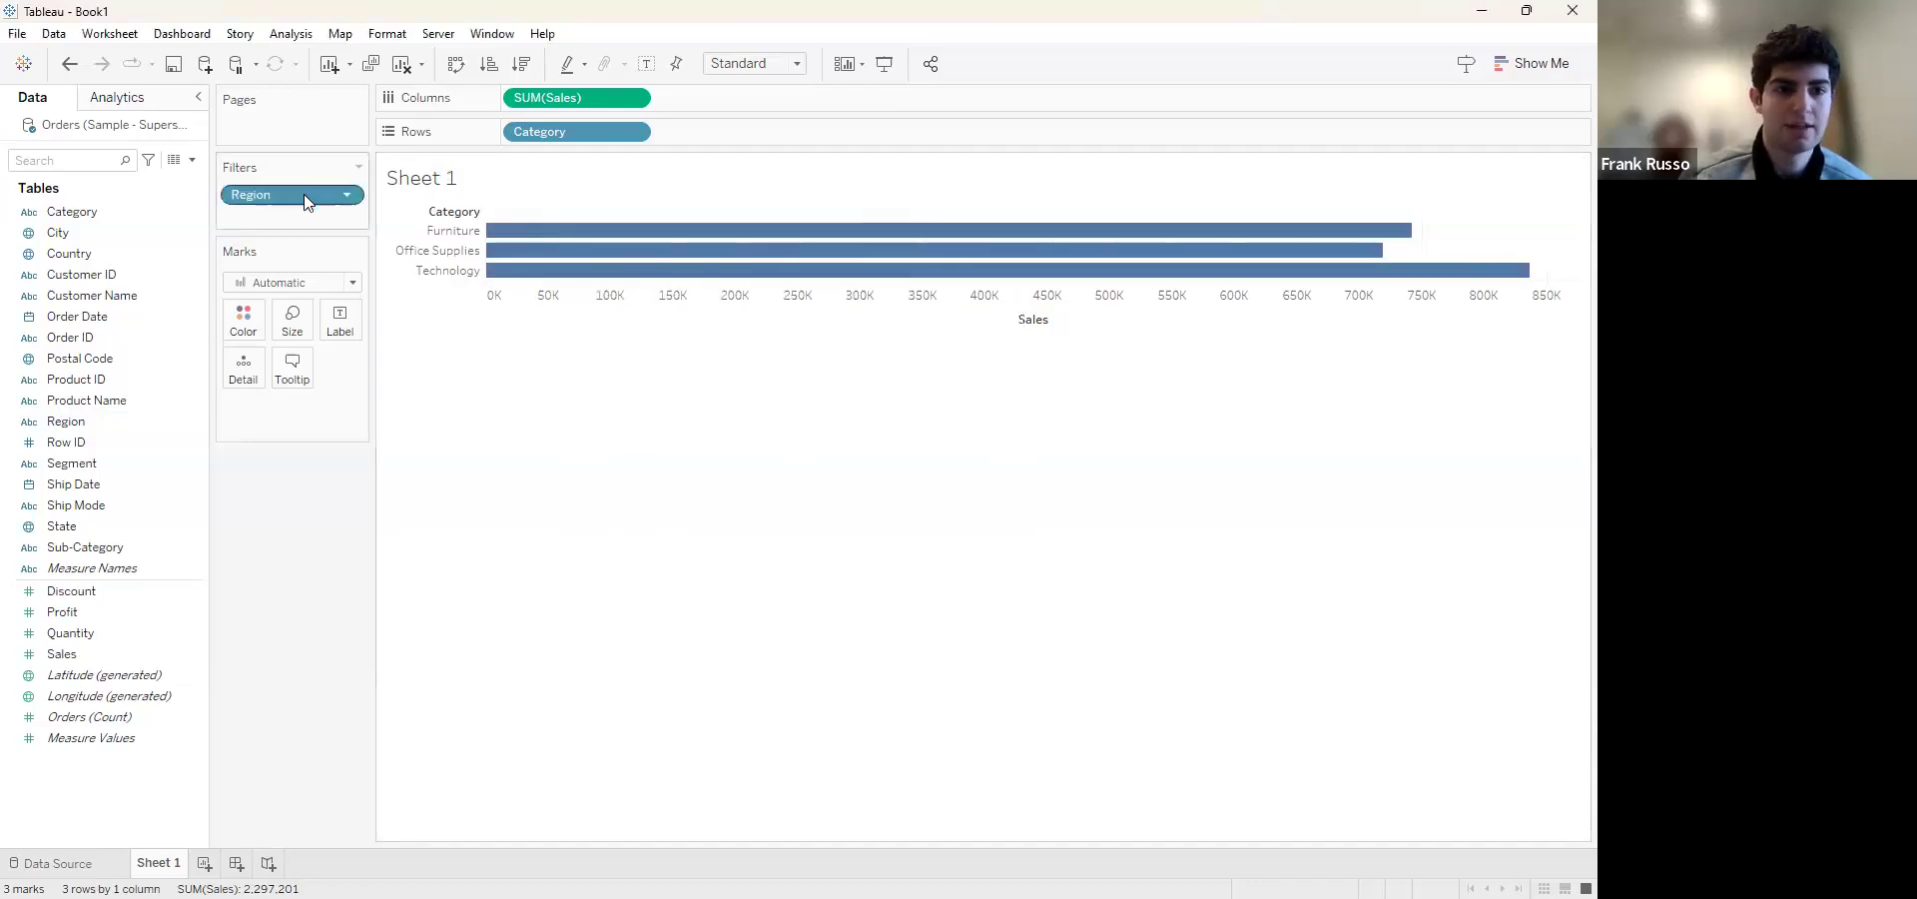
Edit the Region filter to leave South out of the sales chart
click(347, 197)
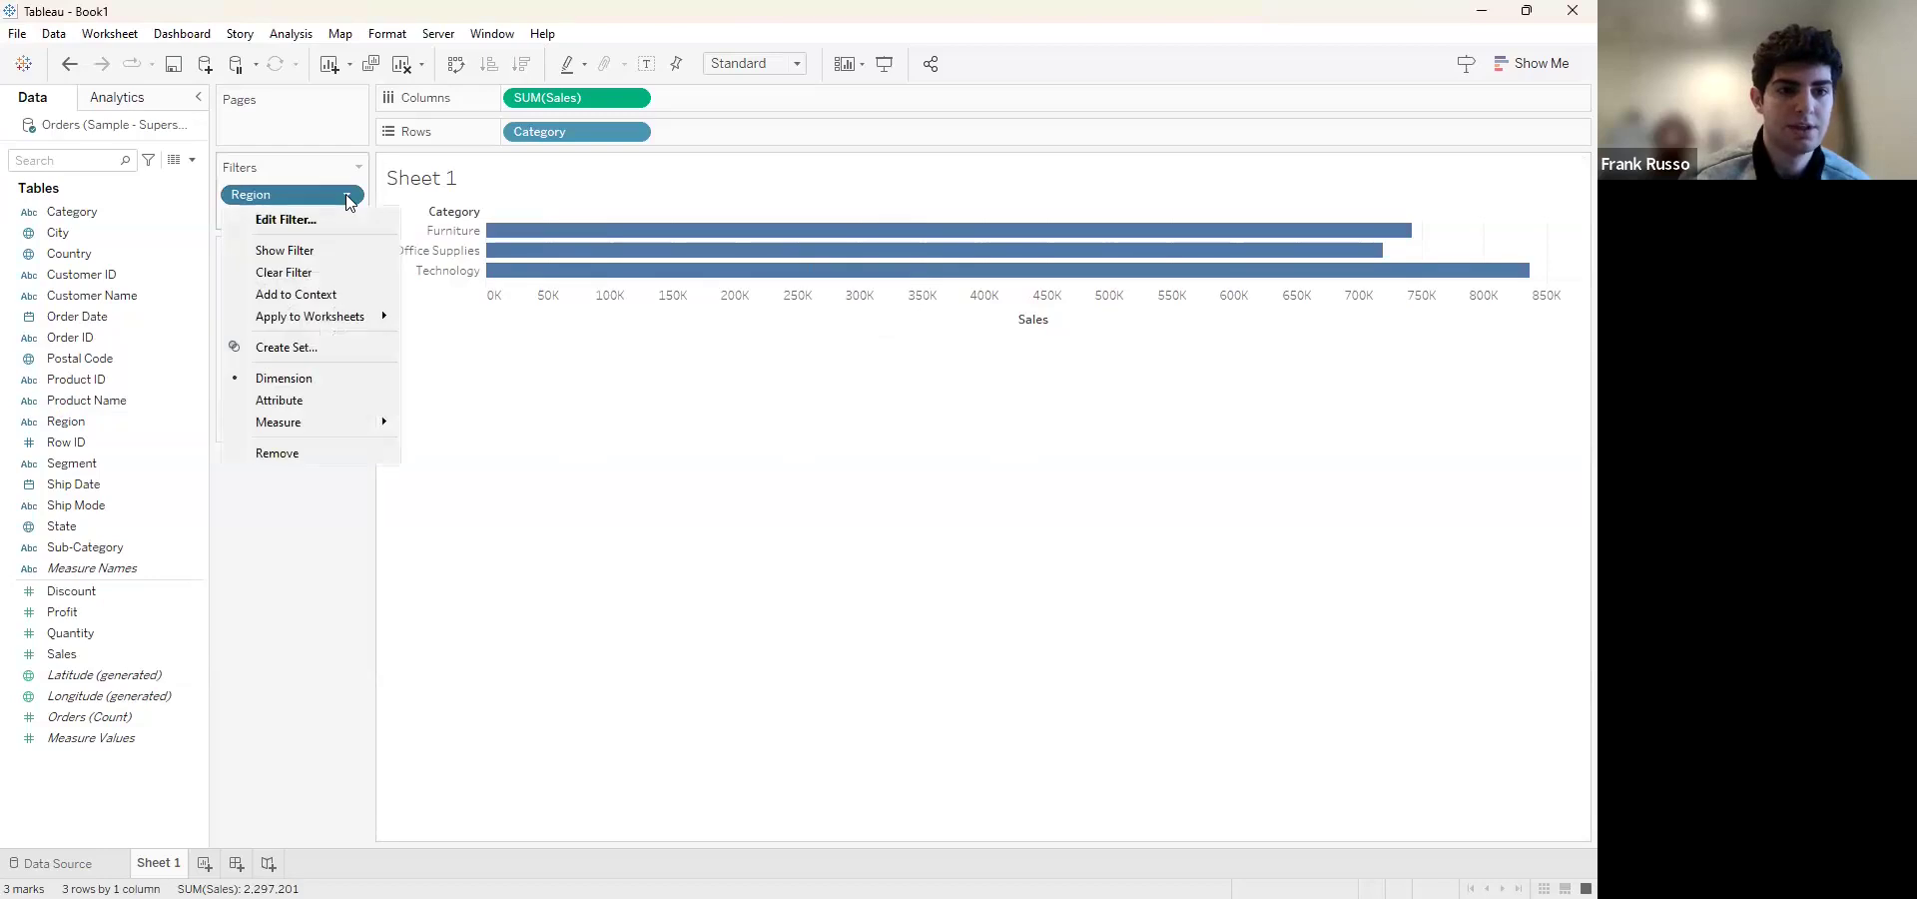
click(322, 220)
click(610, 346)
click(813, 704)
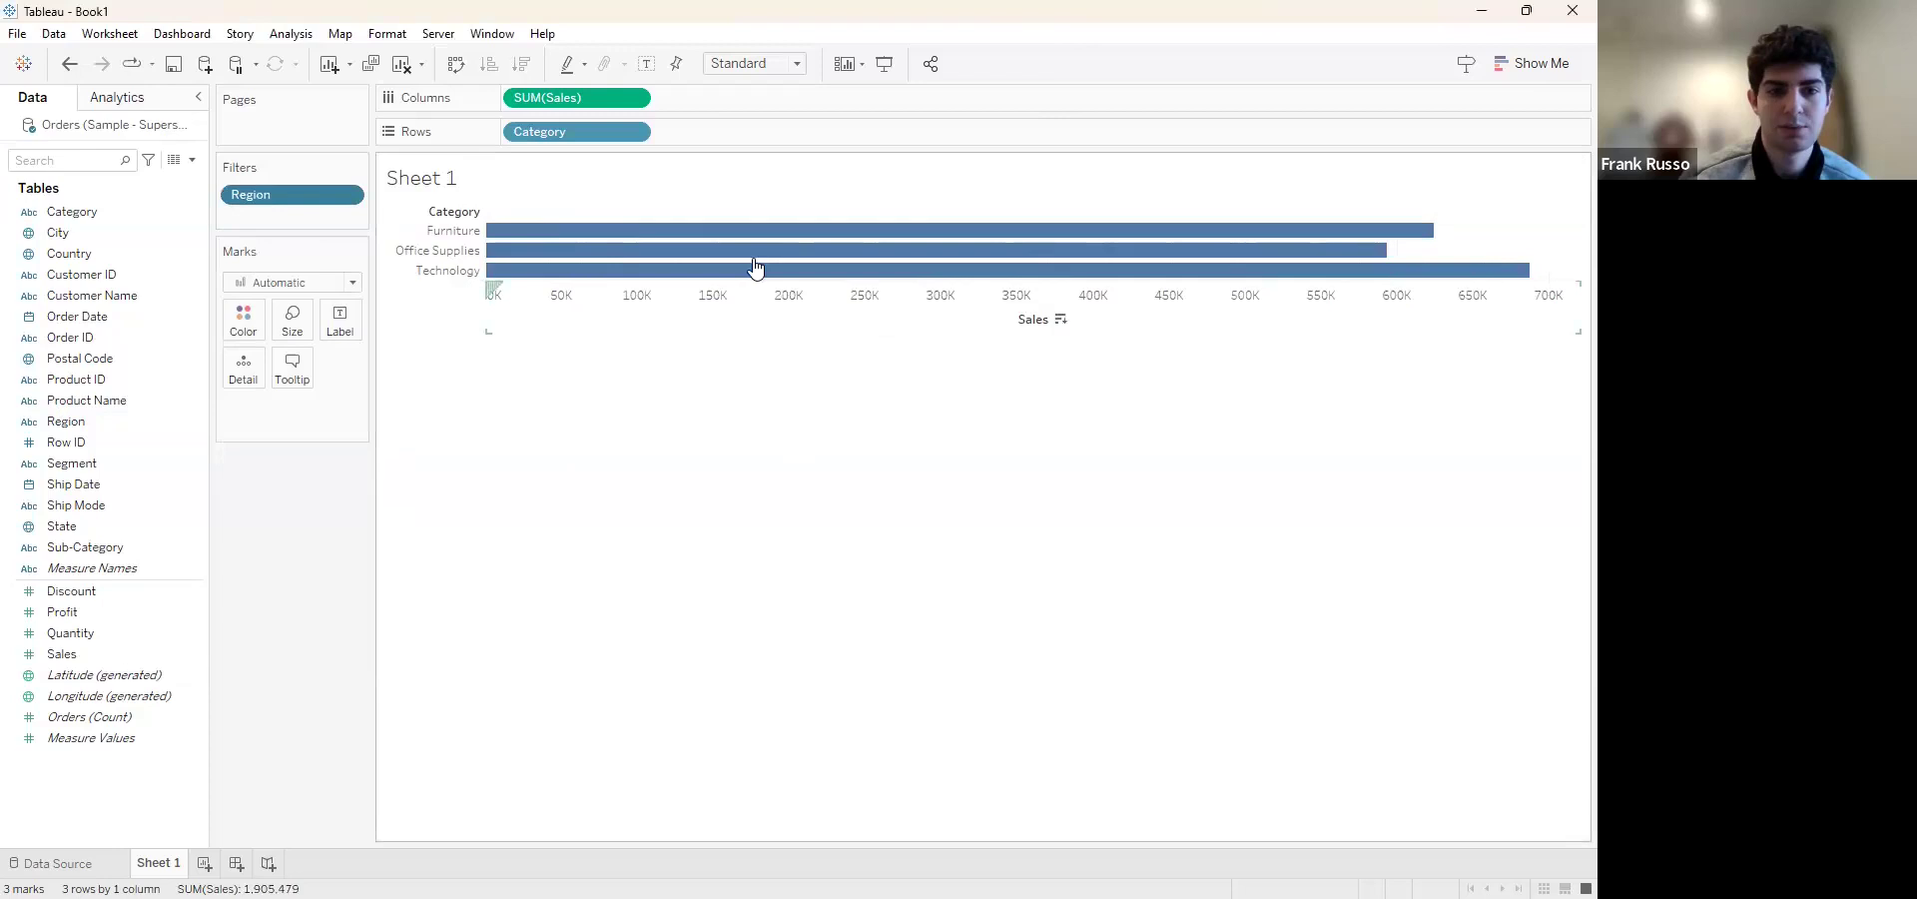
Show the Region filter control beside the Category sales chart on Sheet 1
click(349, 195)
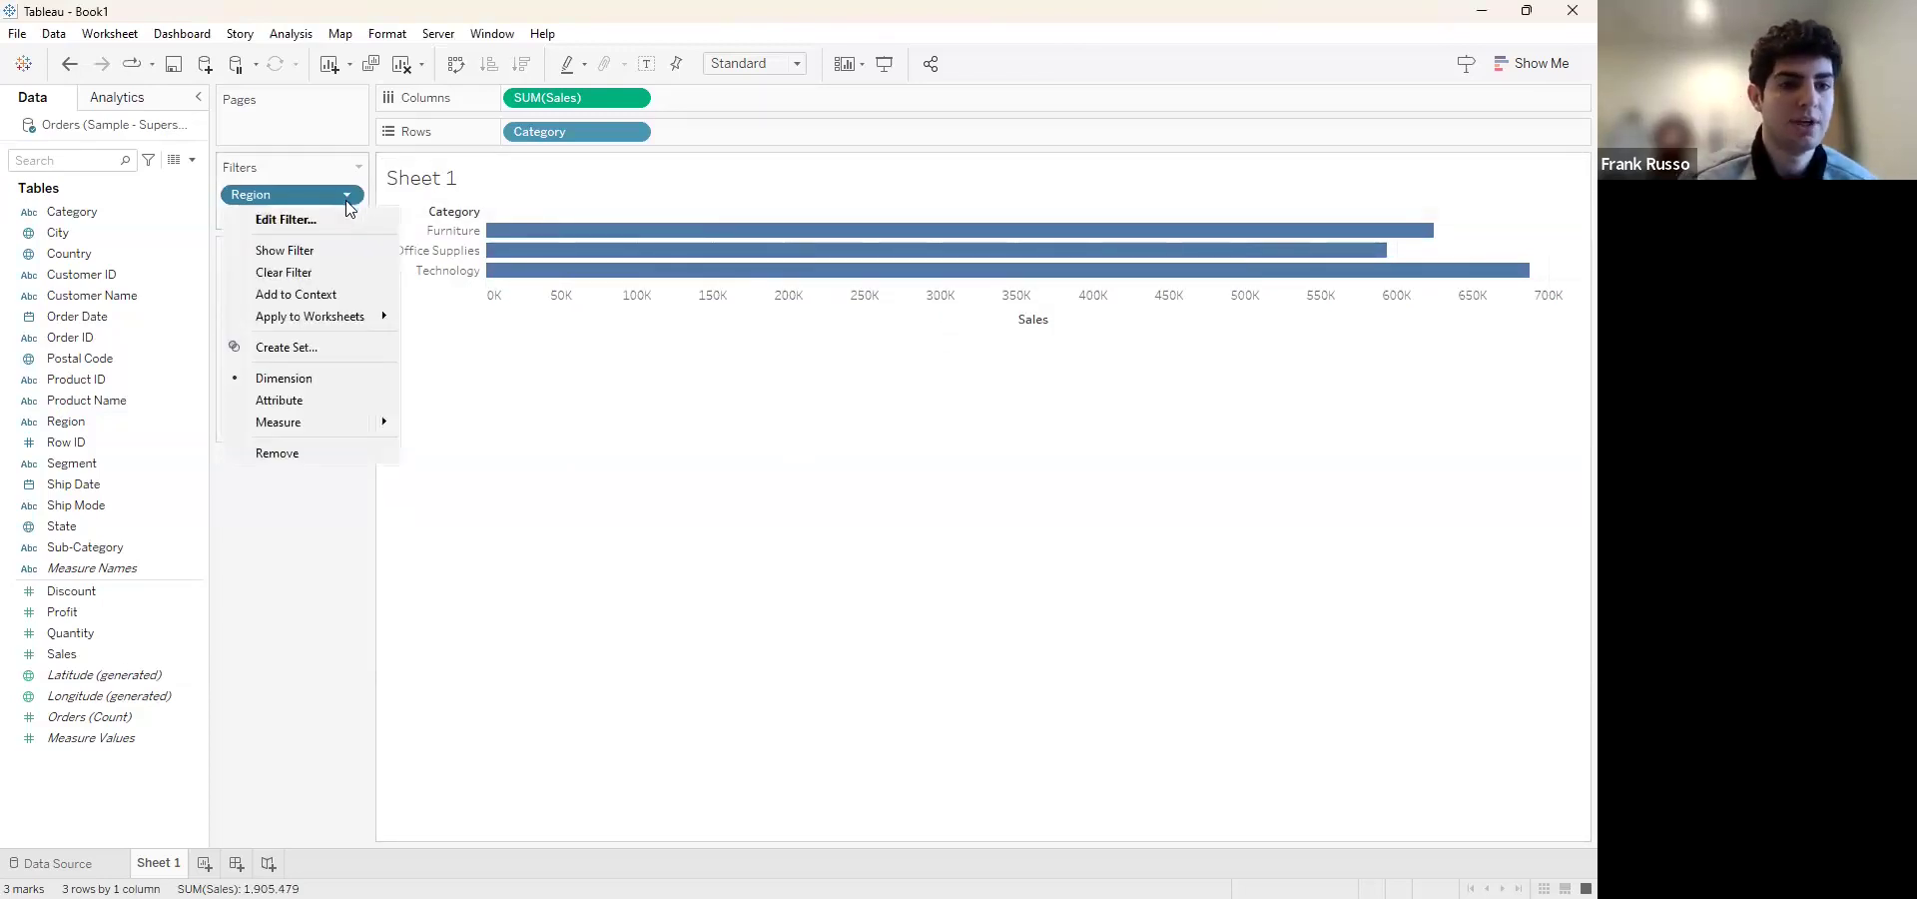
click(319, 252)
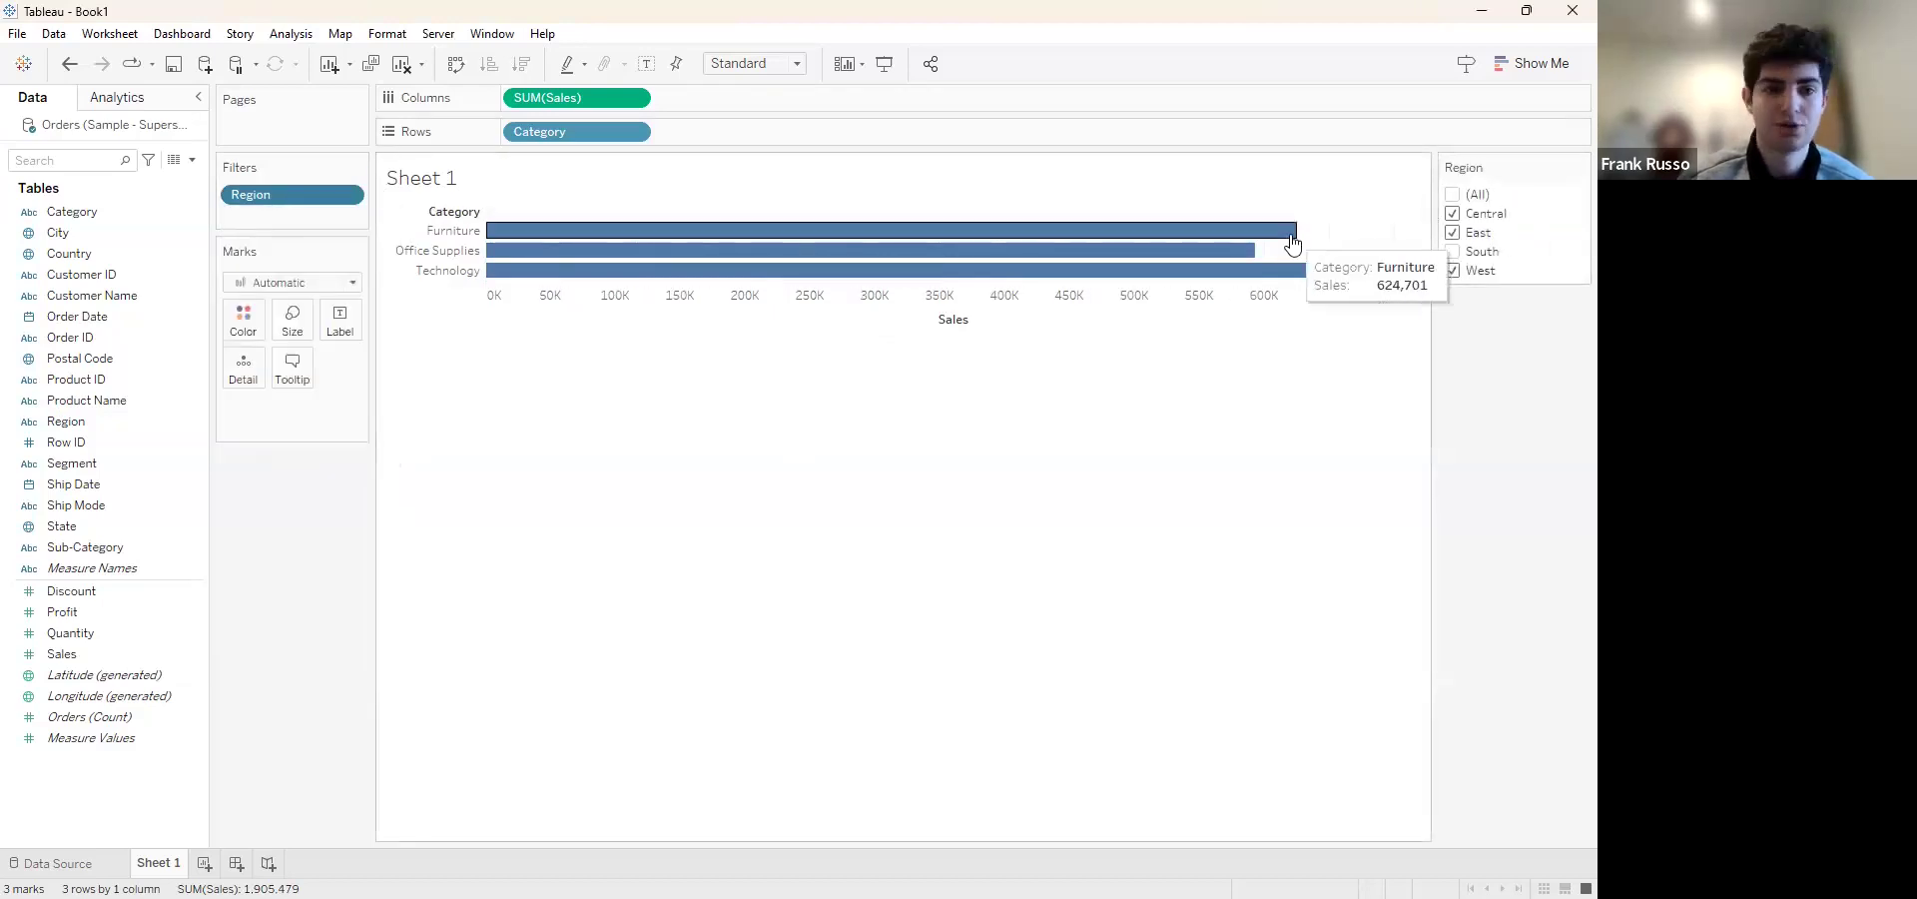
Narrow the Region filter to West only, then reselect all regions
click(1453, 252)
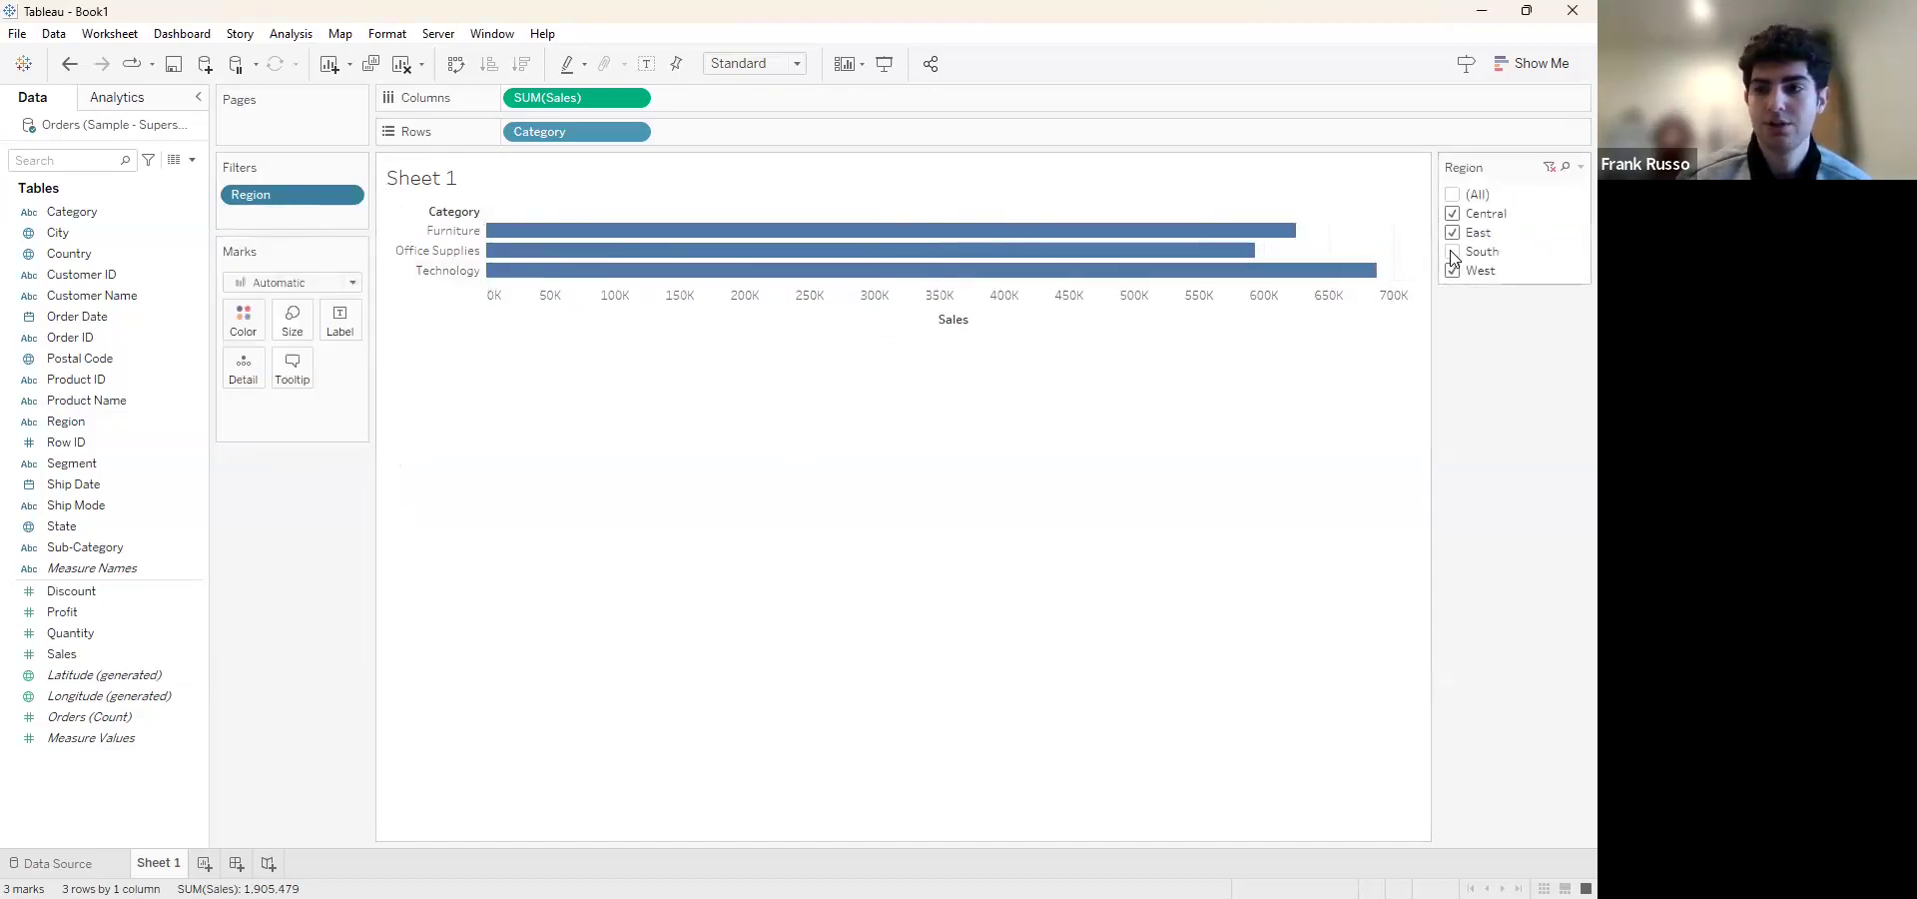
click(1453, 214)
click(1453, 232)
click(1453, 269)
click(1453, 252)
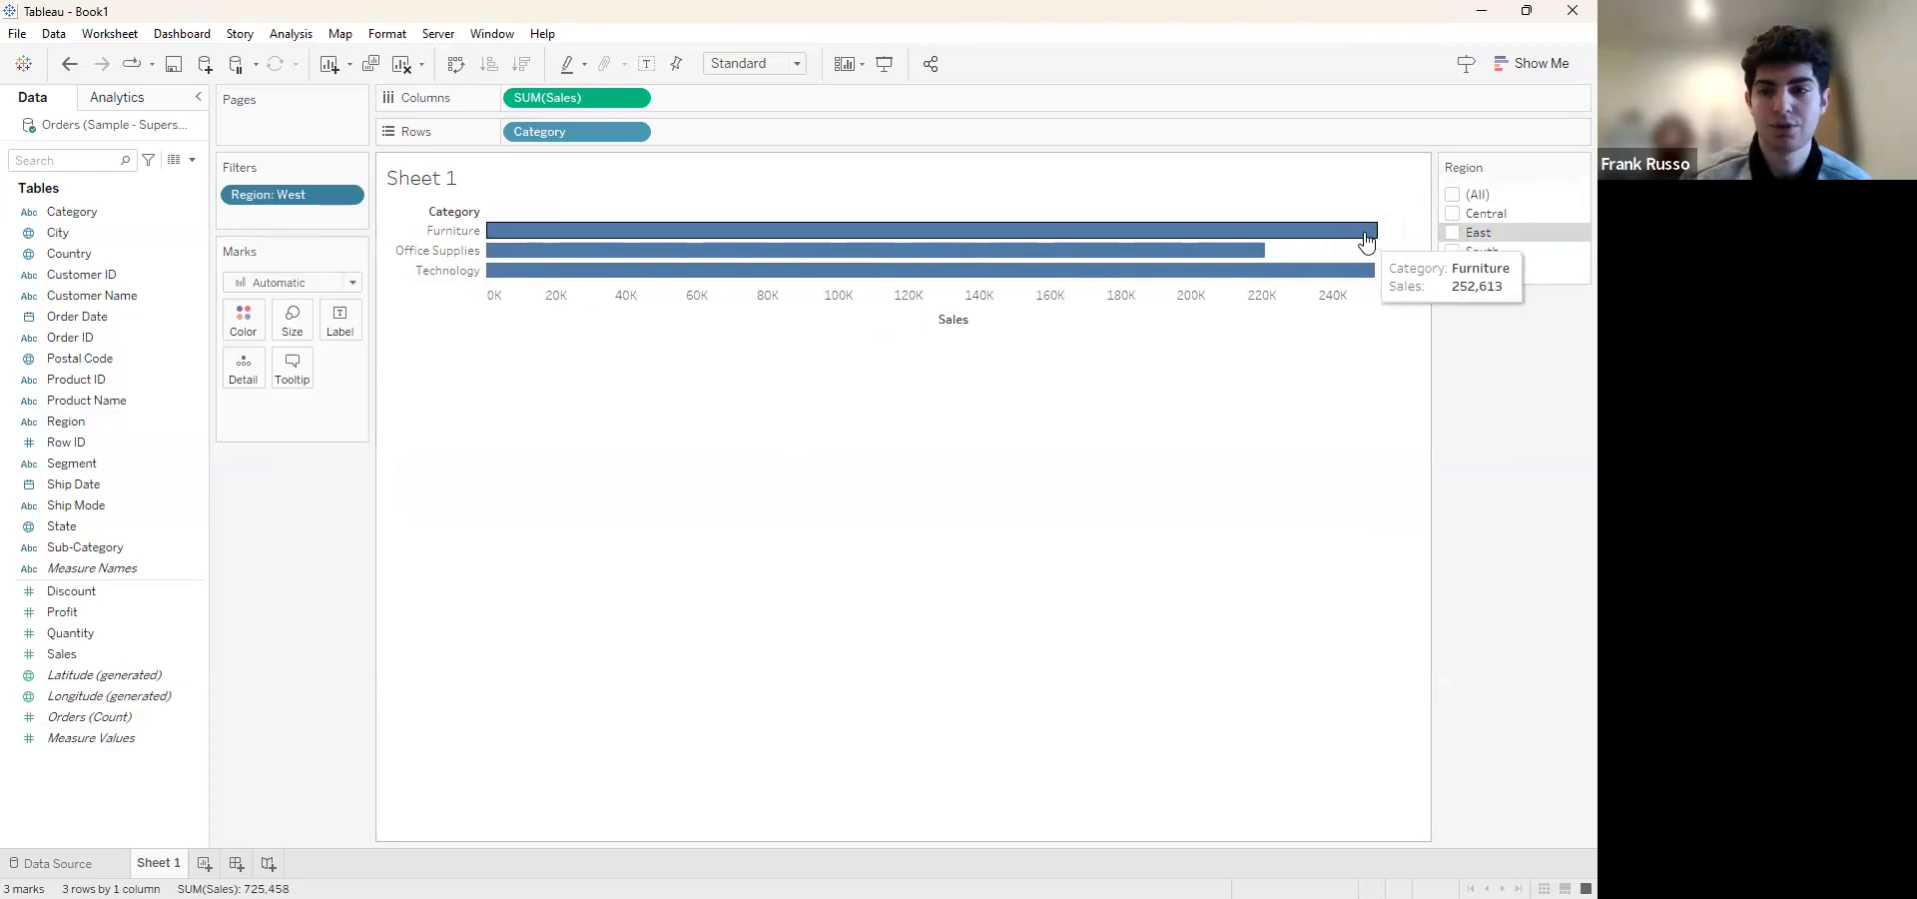
click(1453, 194)
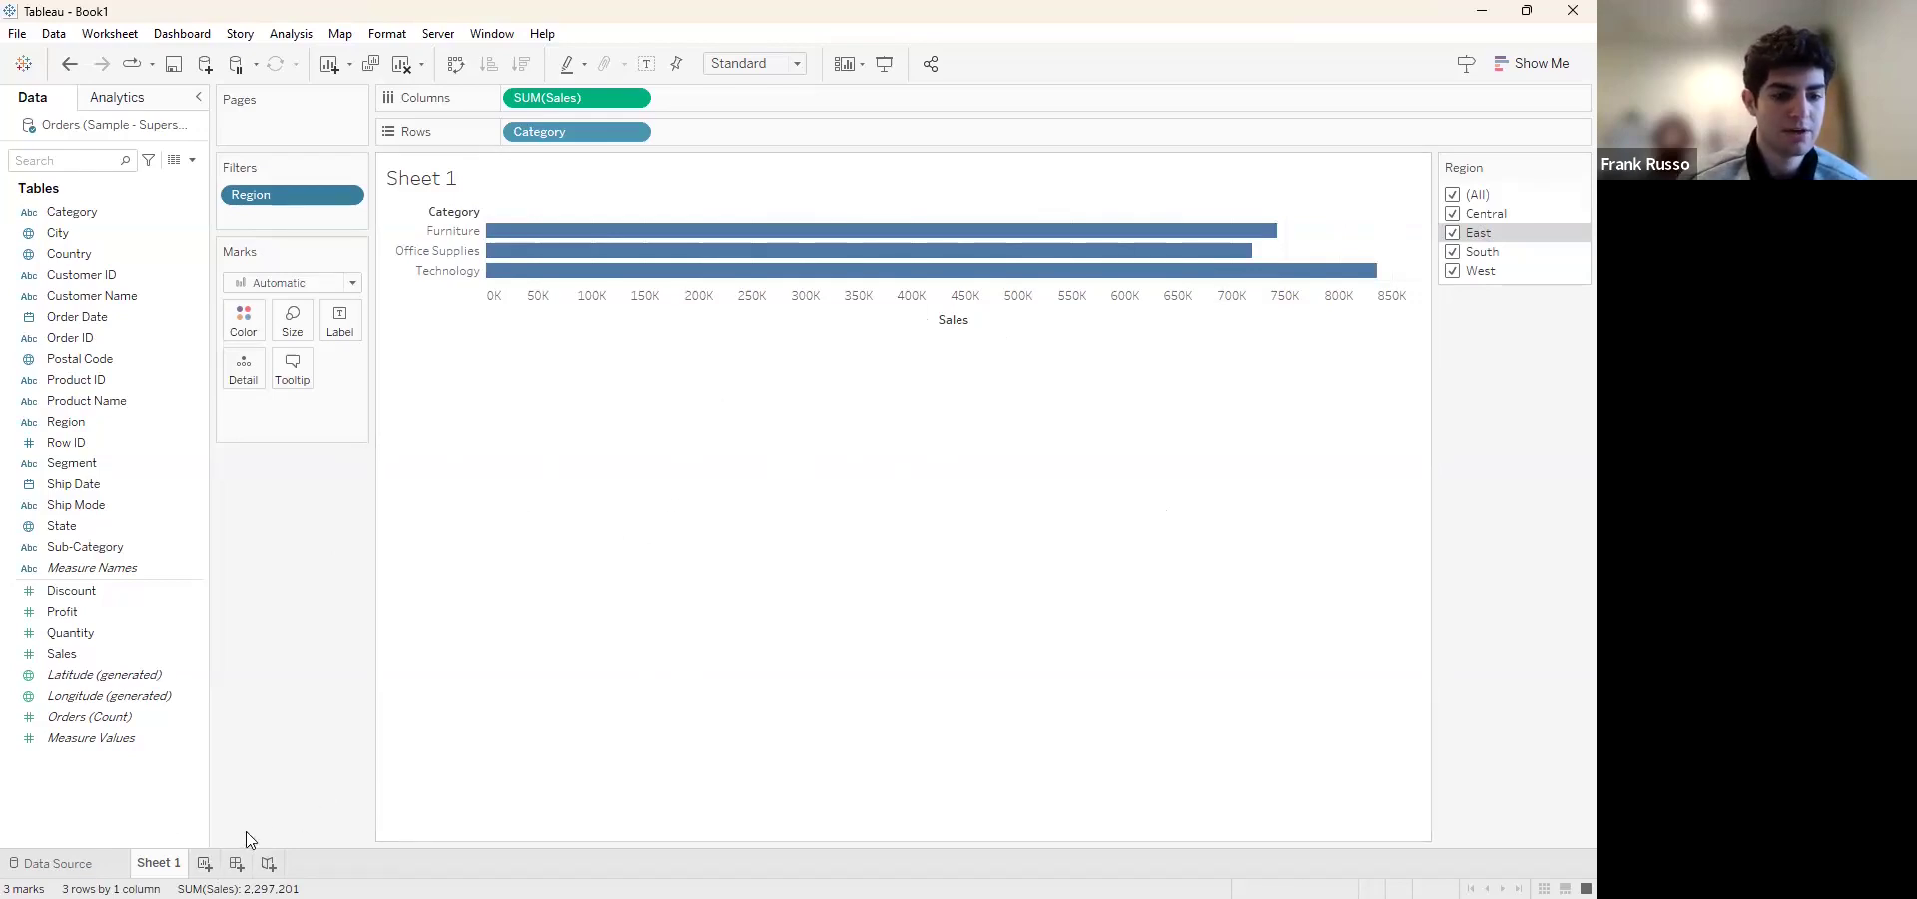
Create a new dashboard, dismiss the error dialog, and set a fixed size of PowerPoint (1600 x 900)
click(237, 864)
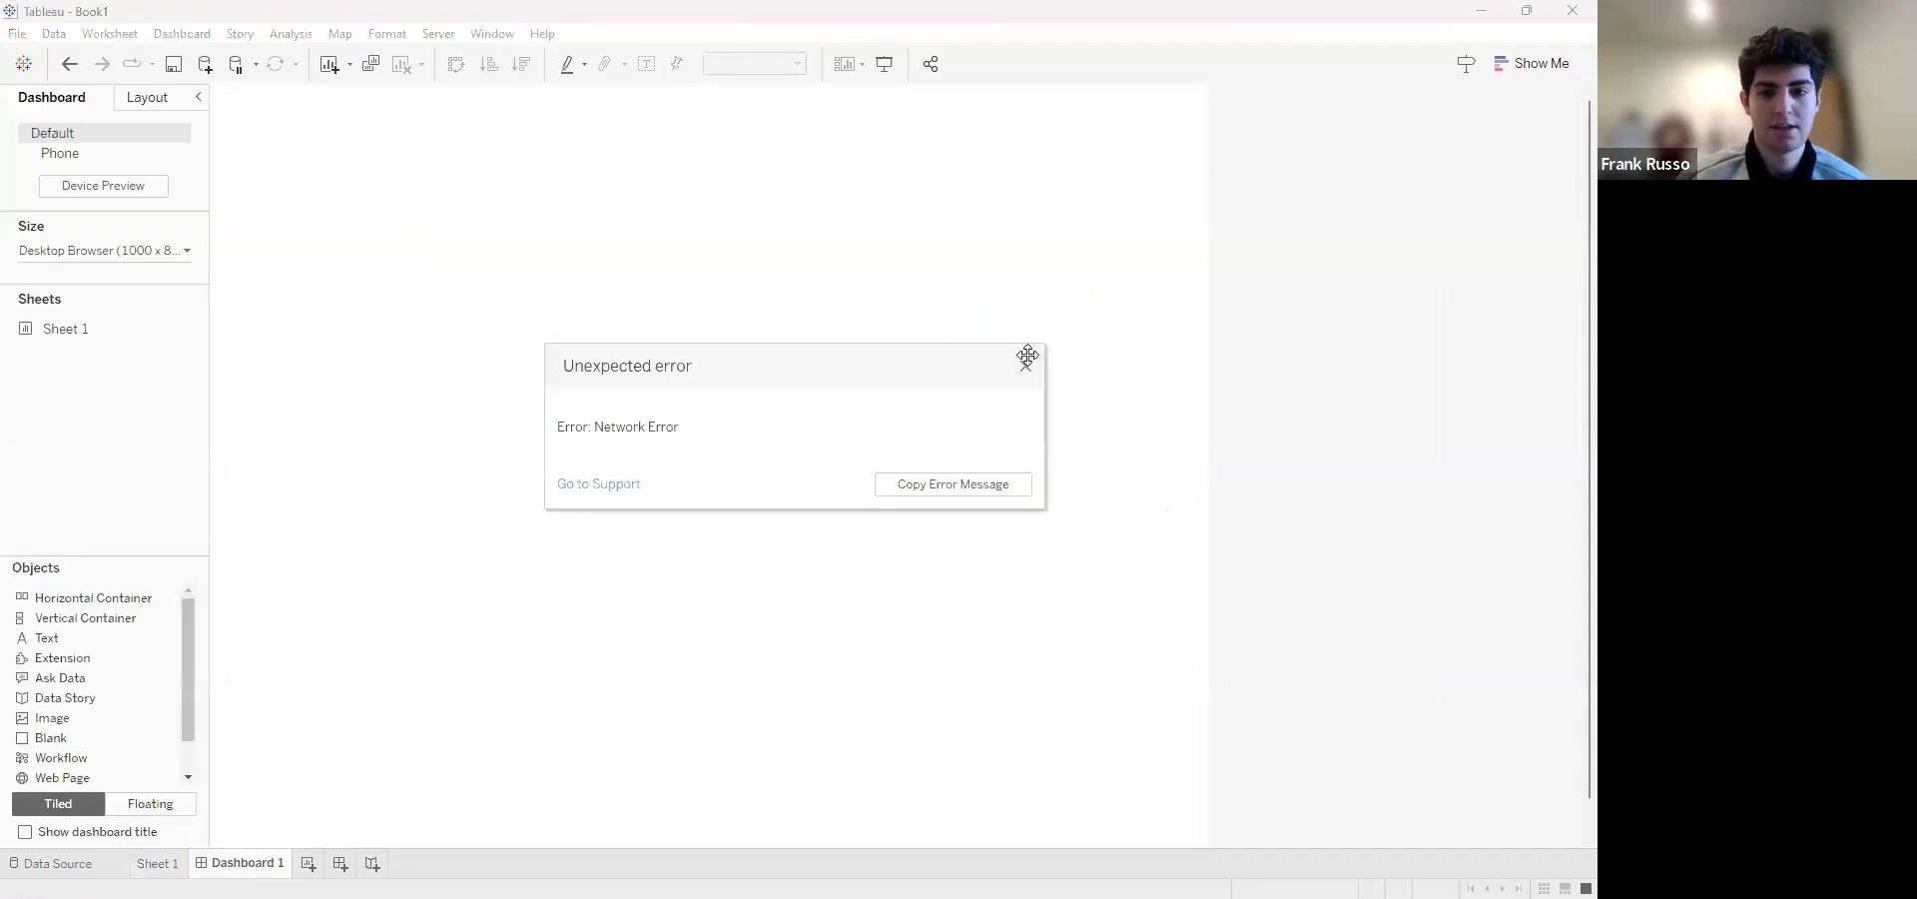
click(1027, 371)
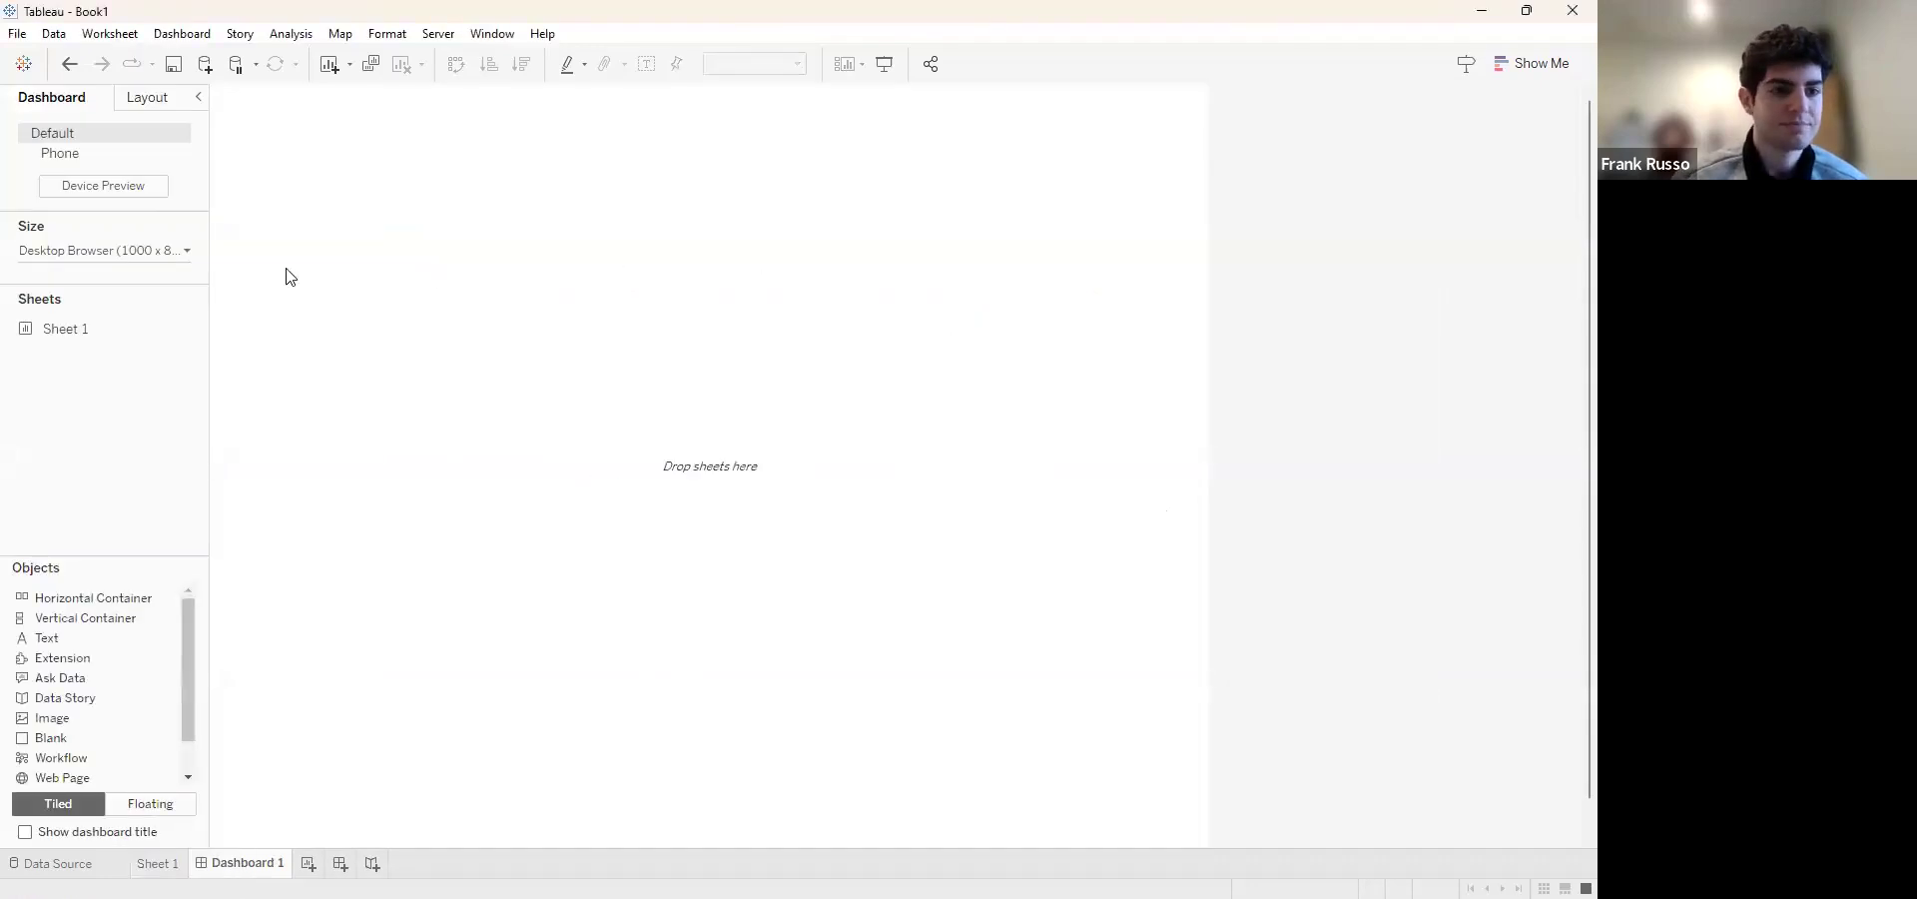
click(189, 253)
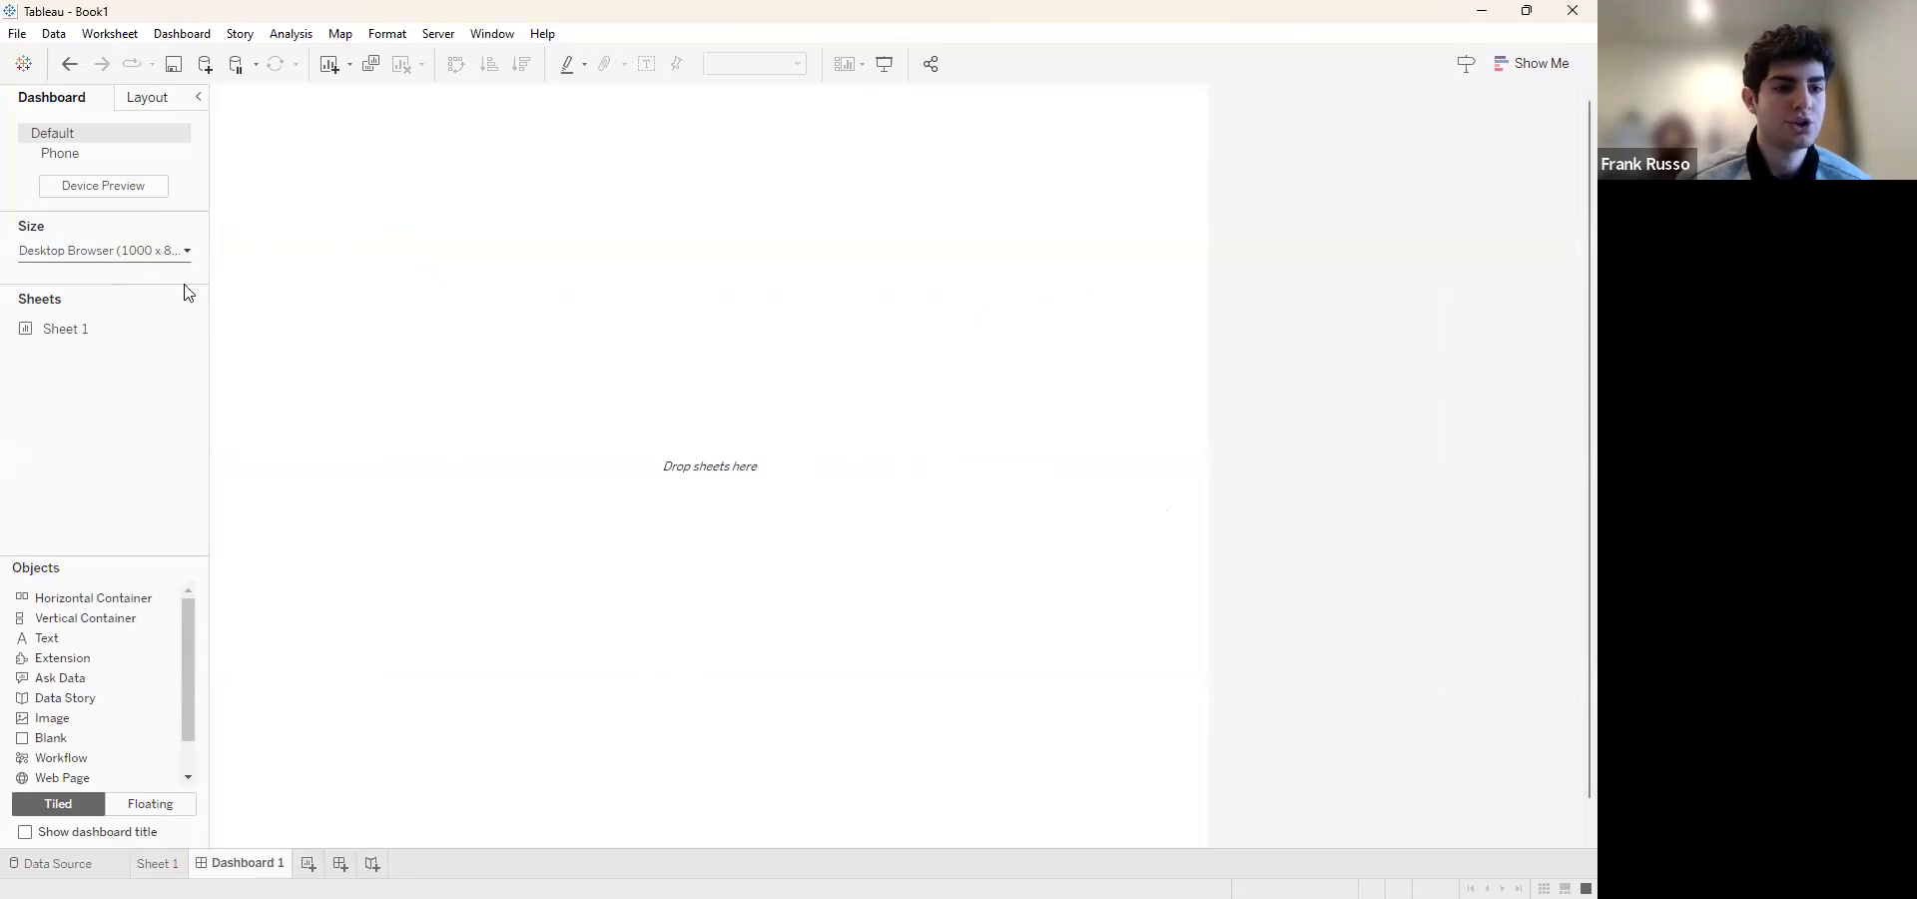
click(196, 313)
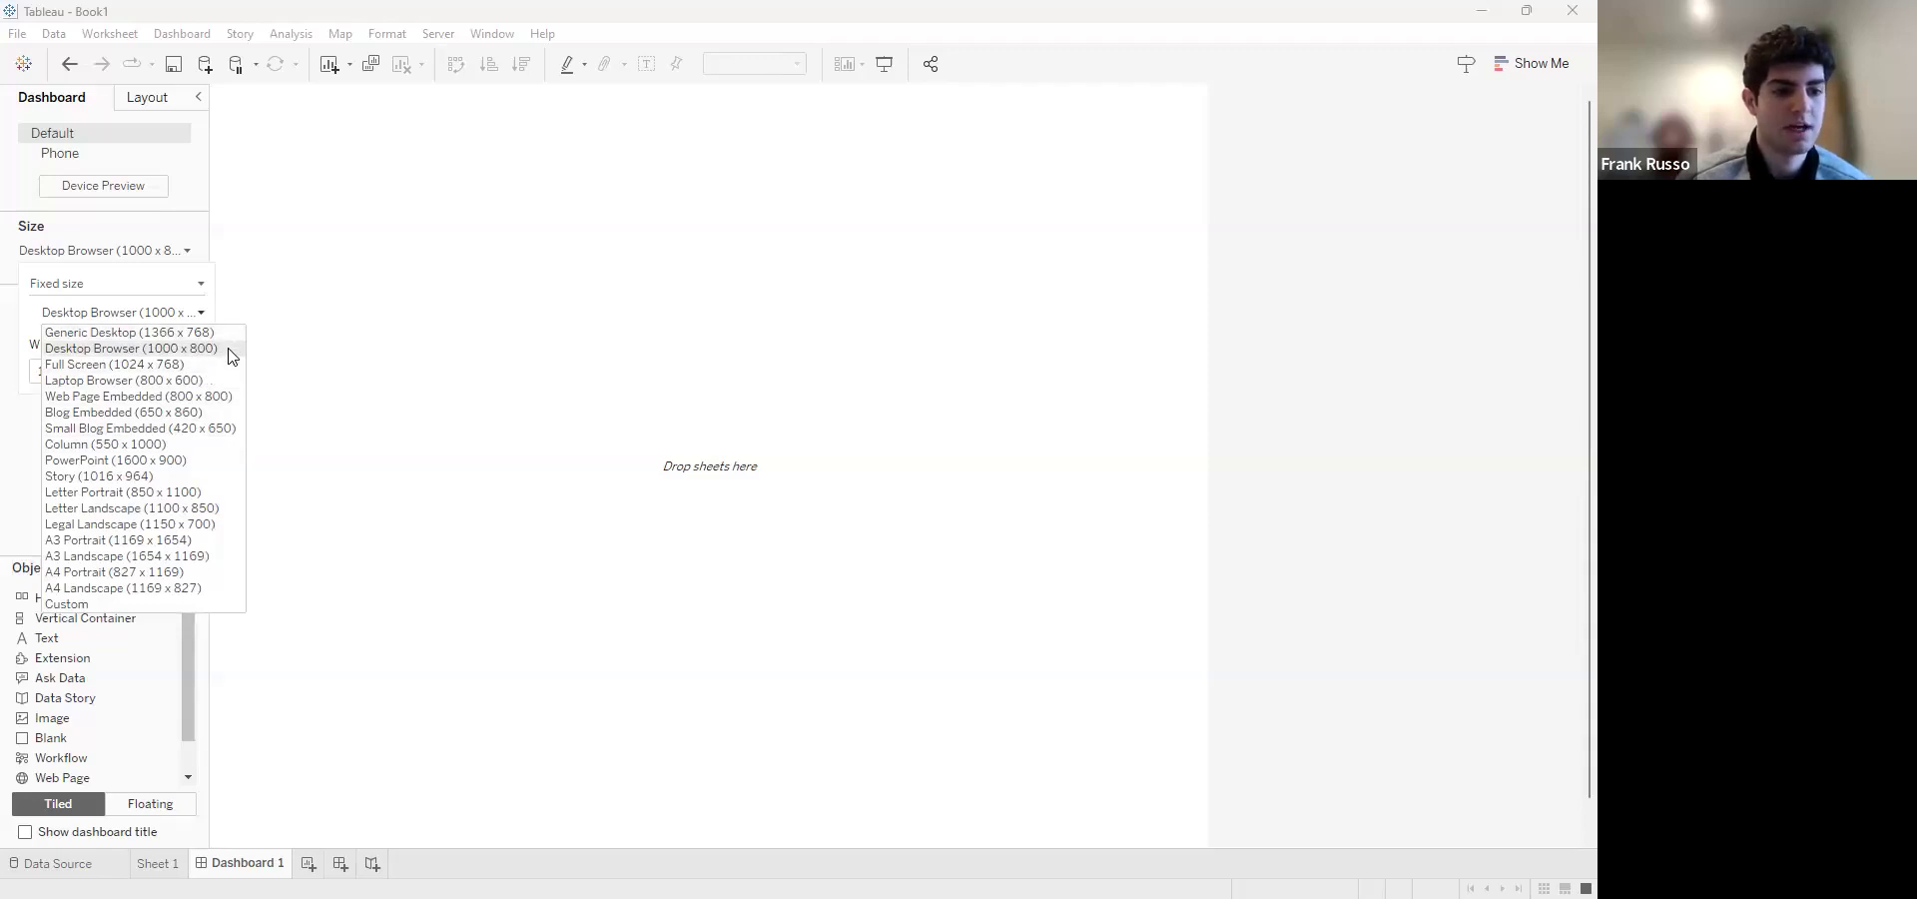
click(200, 463)
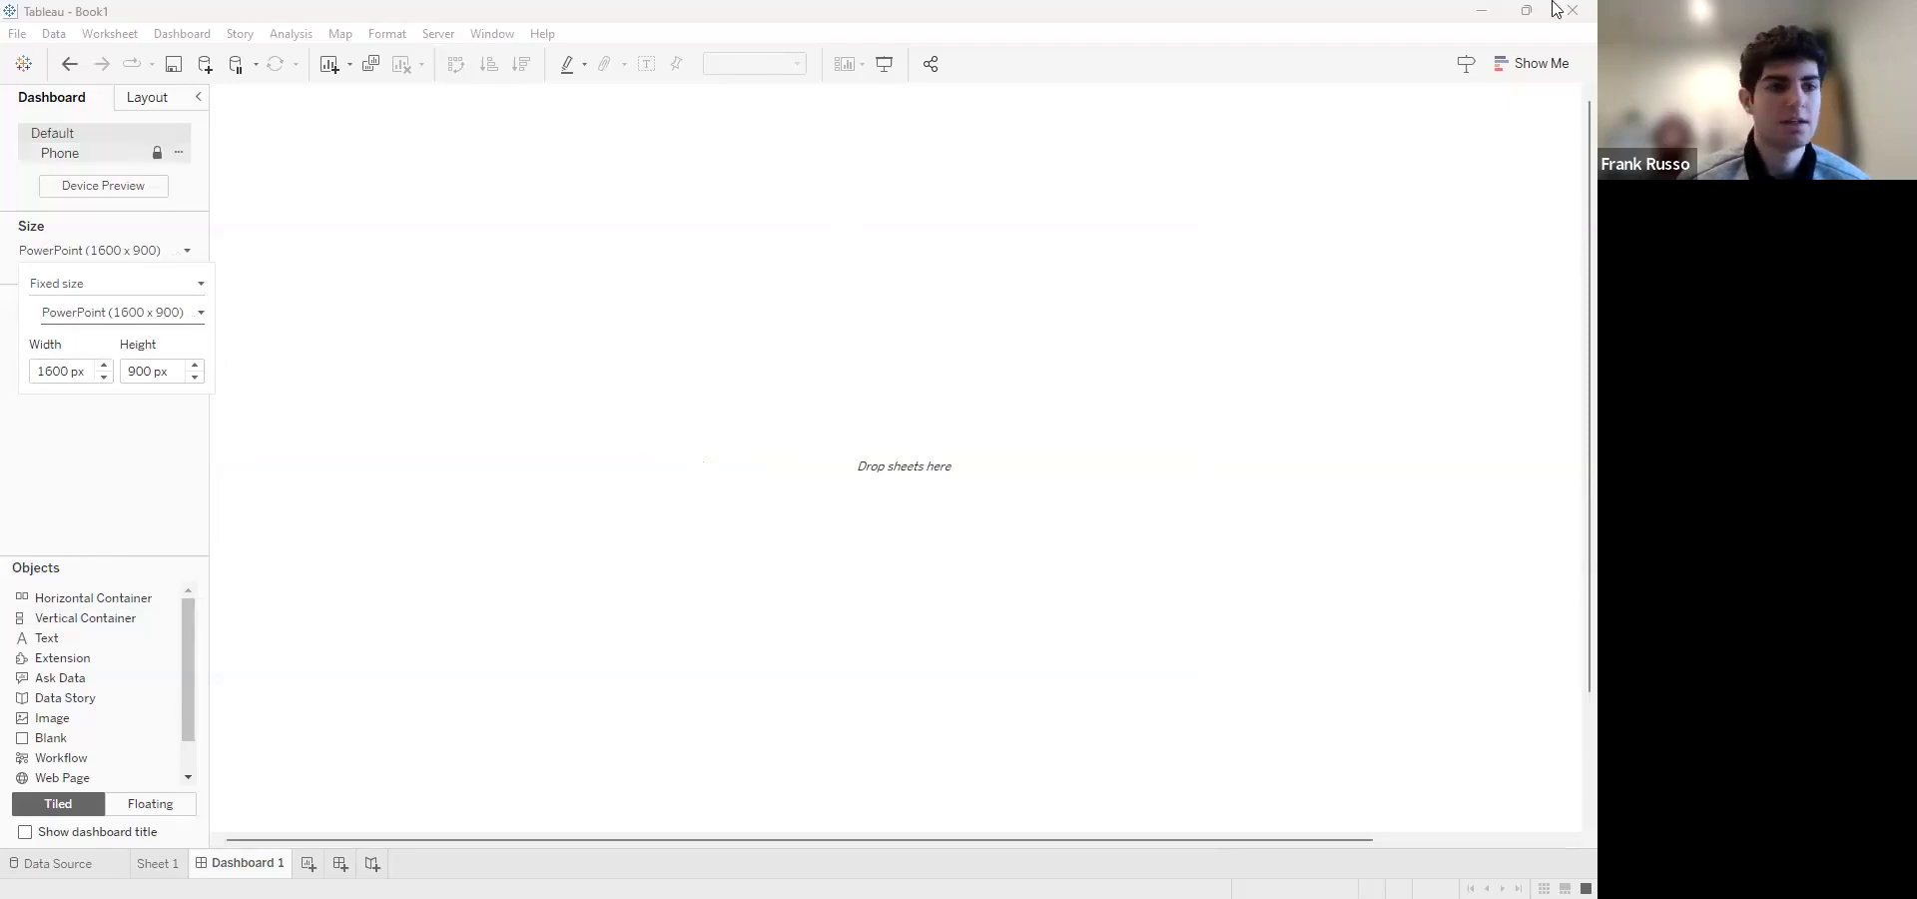
Place Sheet 1 on the empty dashboard as a tiled item
click(145, 97)
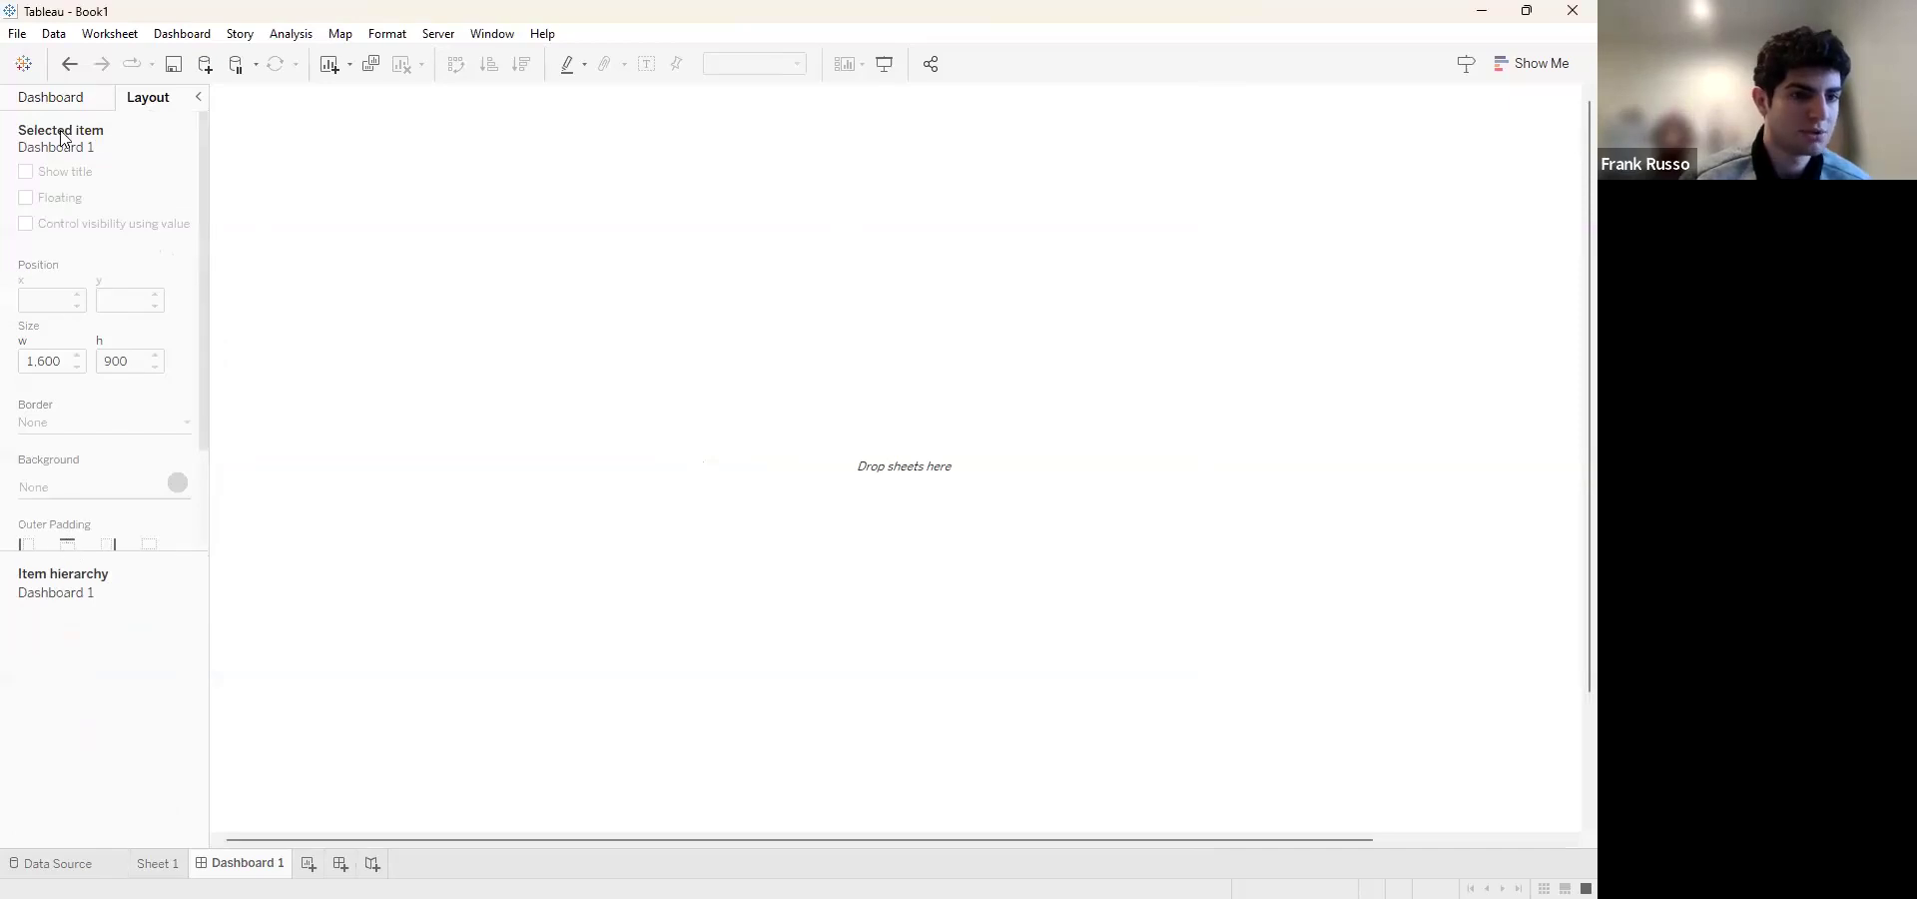
click(74, 99)
drag(86, 330, 526, 182)
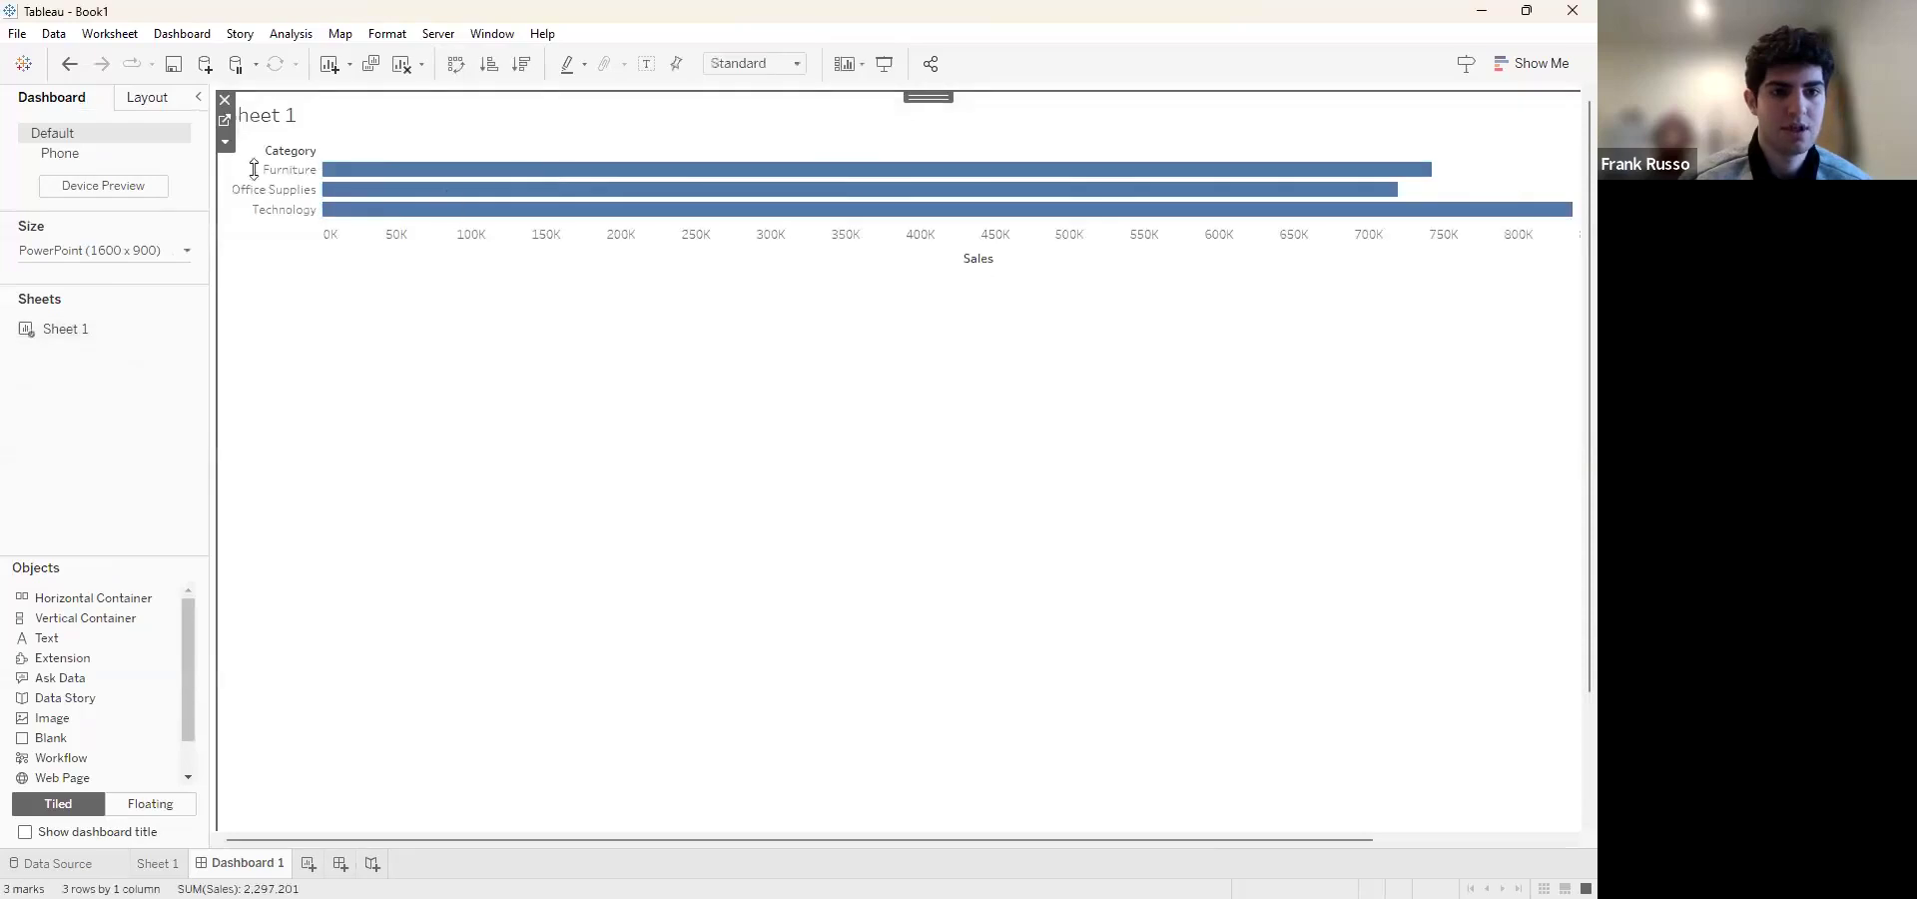
Examine the dashboard's item hierarchy, expanding the Tiled container to inspect its Horizontal Container
click(140, 100)
click(27, 616)
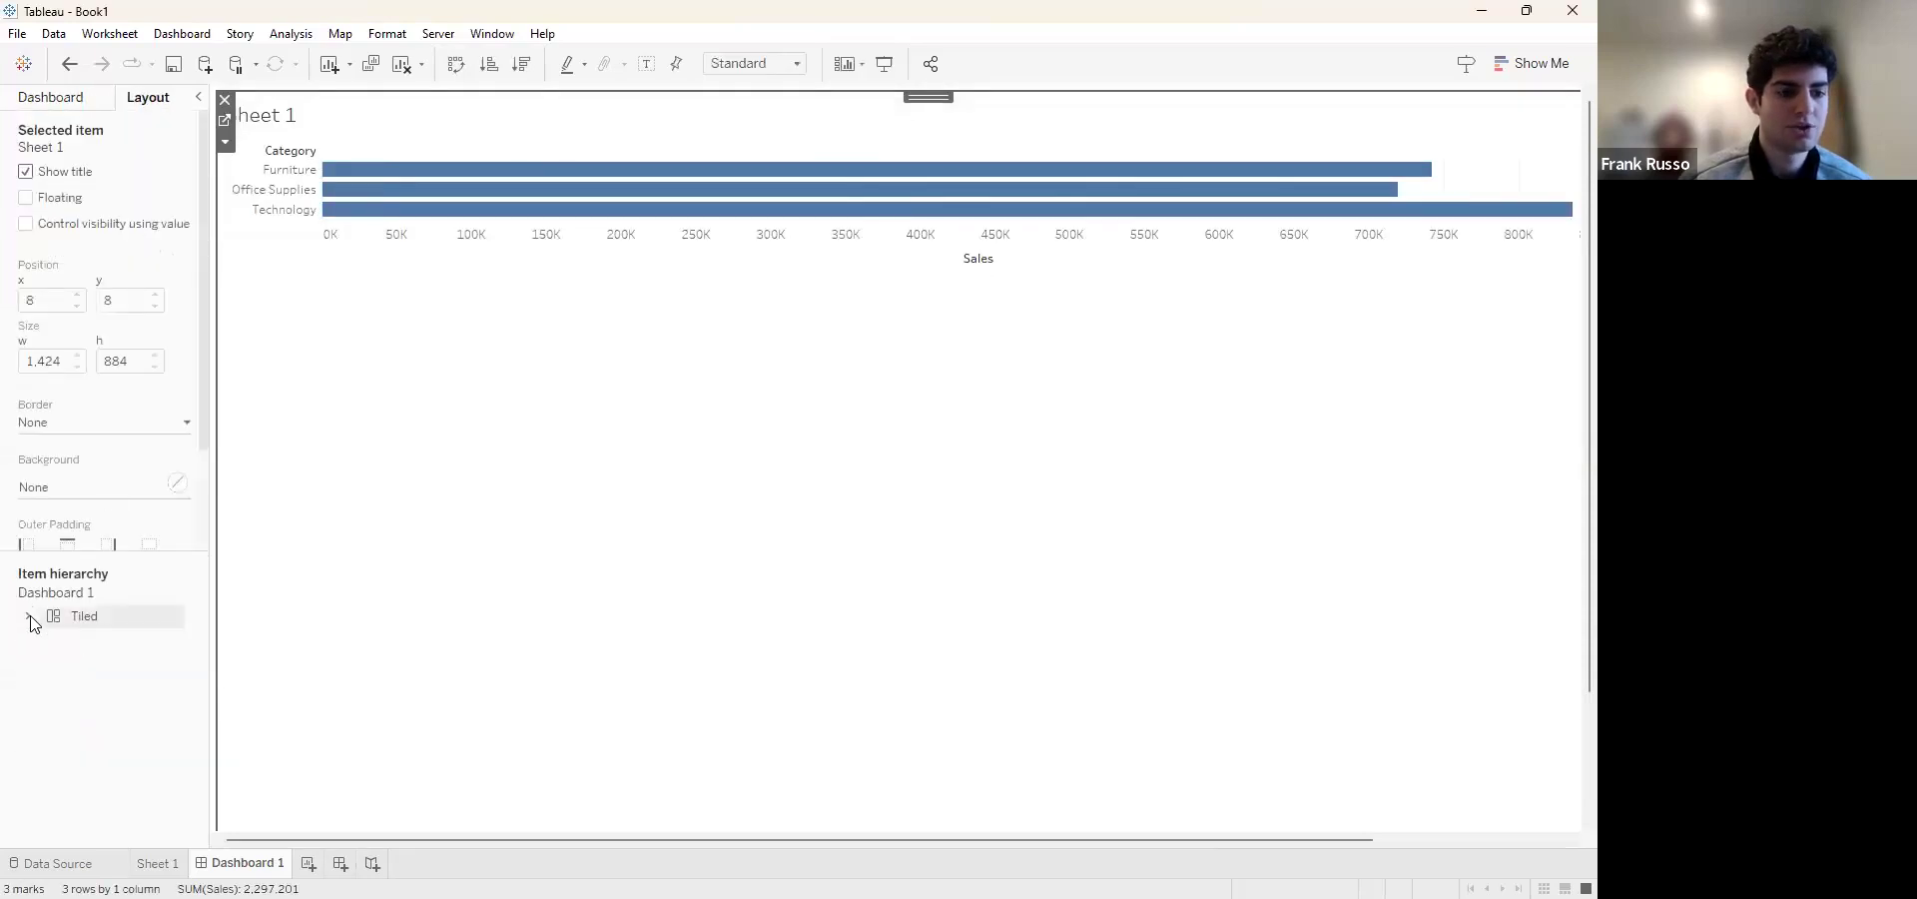
click(73, 642)
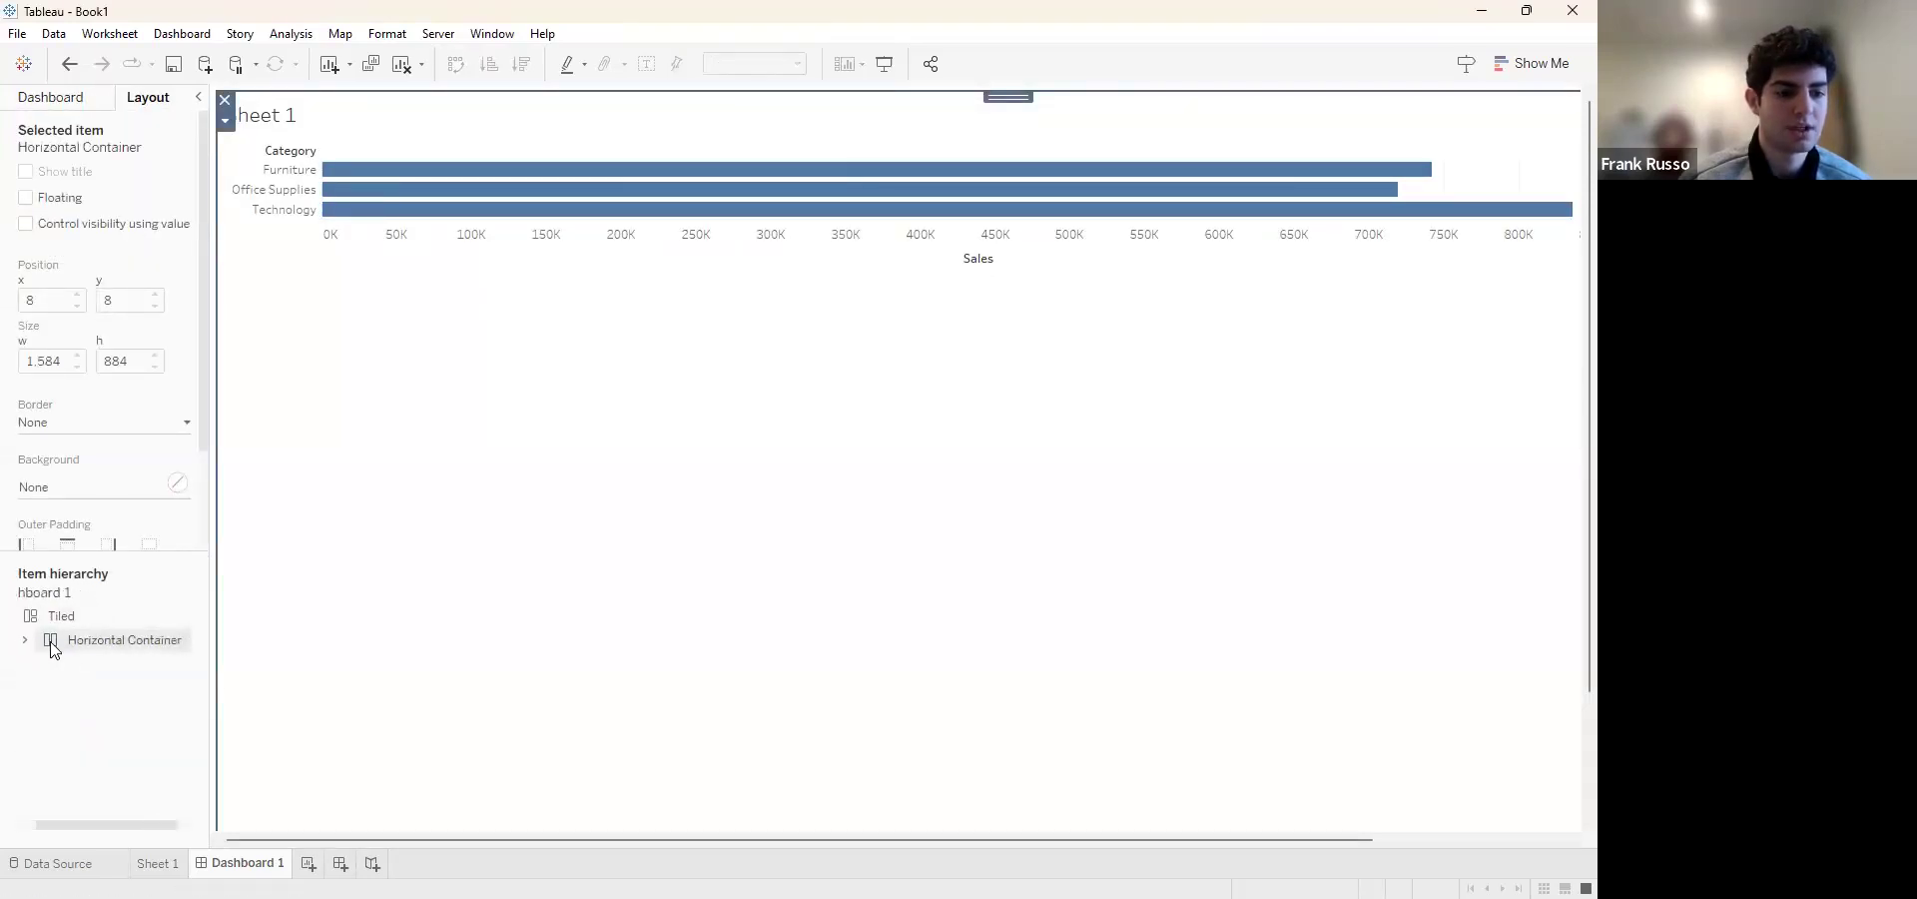
click(29, 619)
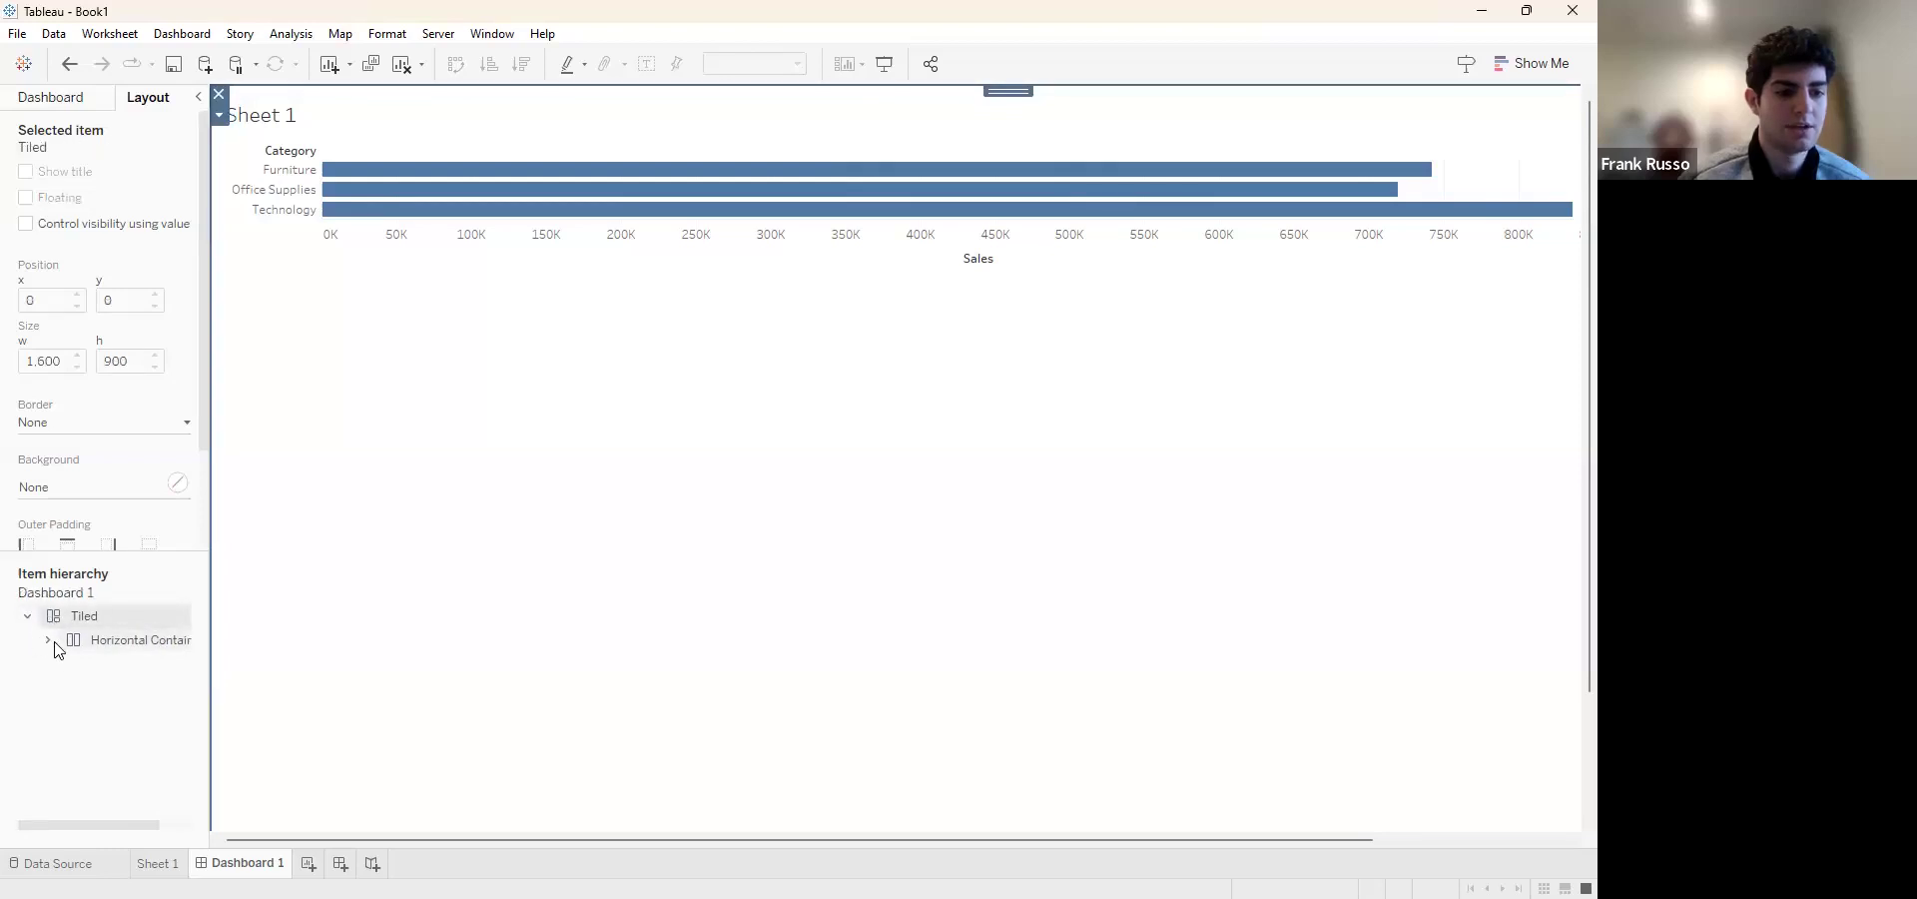
click(50, 641)
click(32, 620)
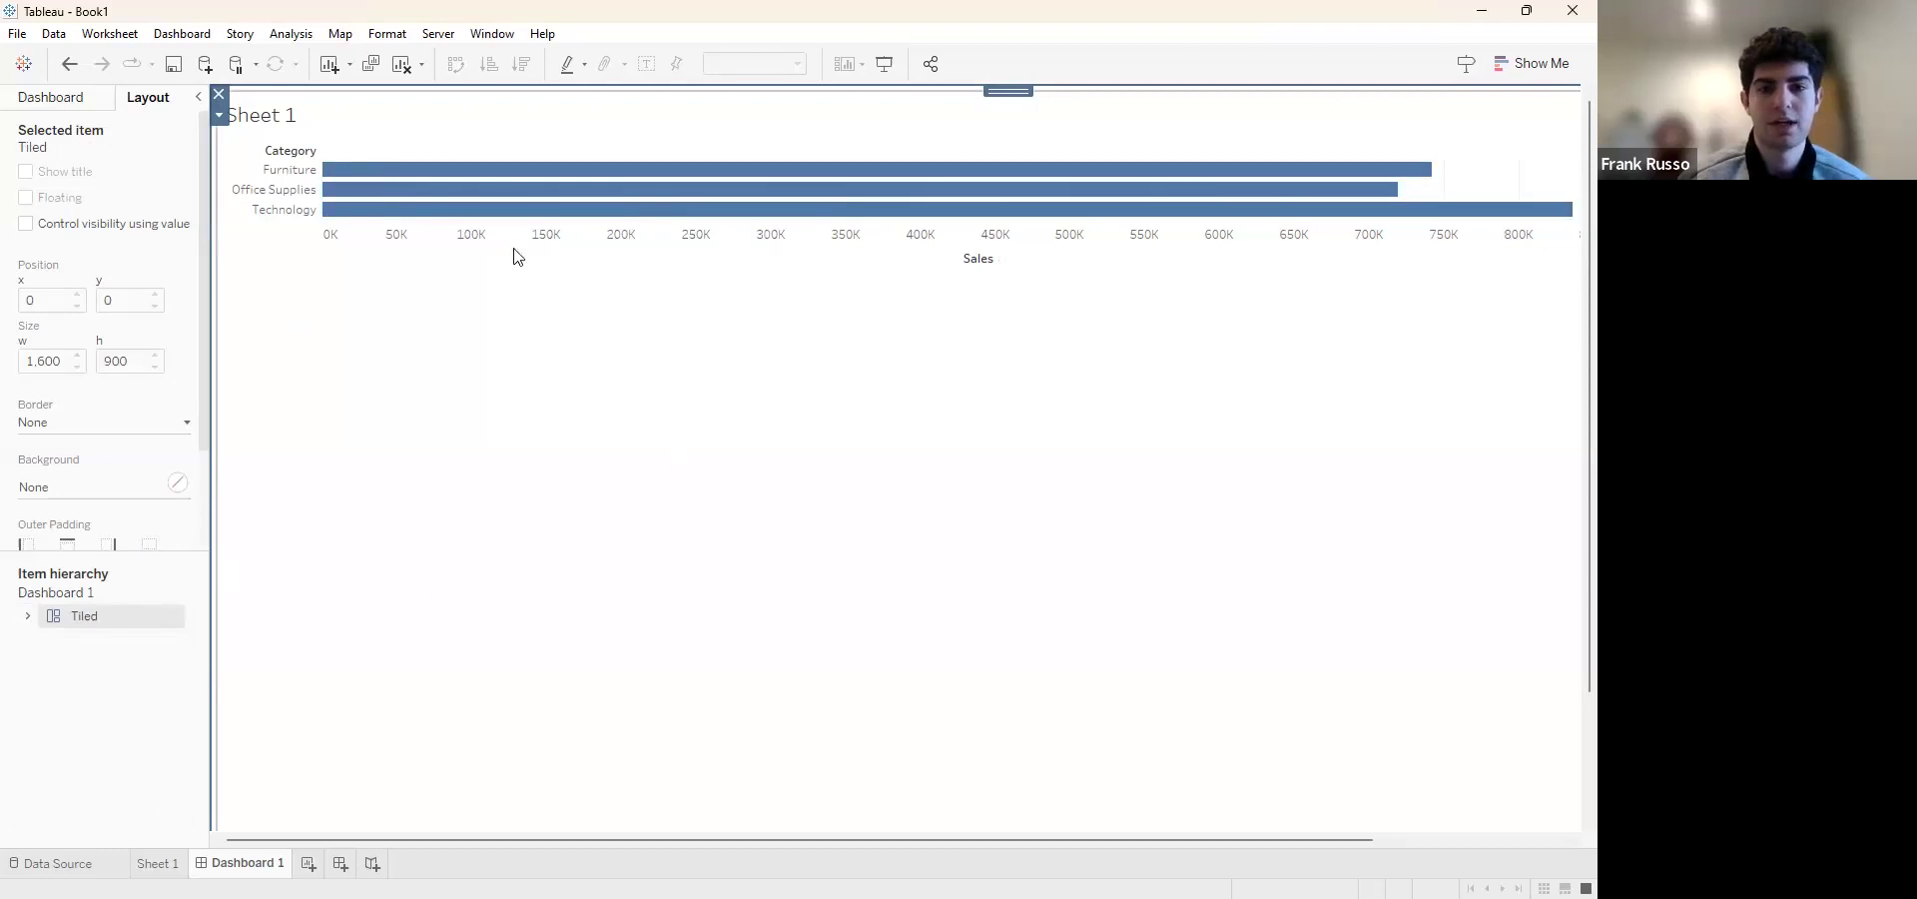
Delete the tiled layout container together with the Sheet 1 chart and filter inside it
click(35, 102)
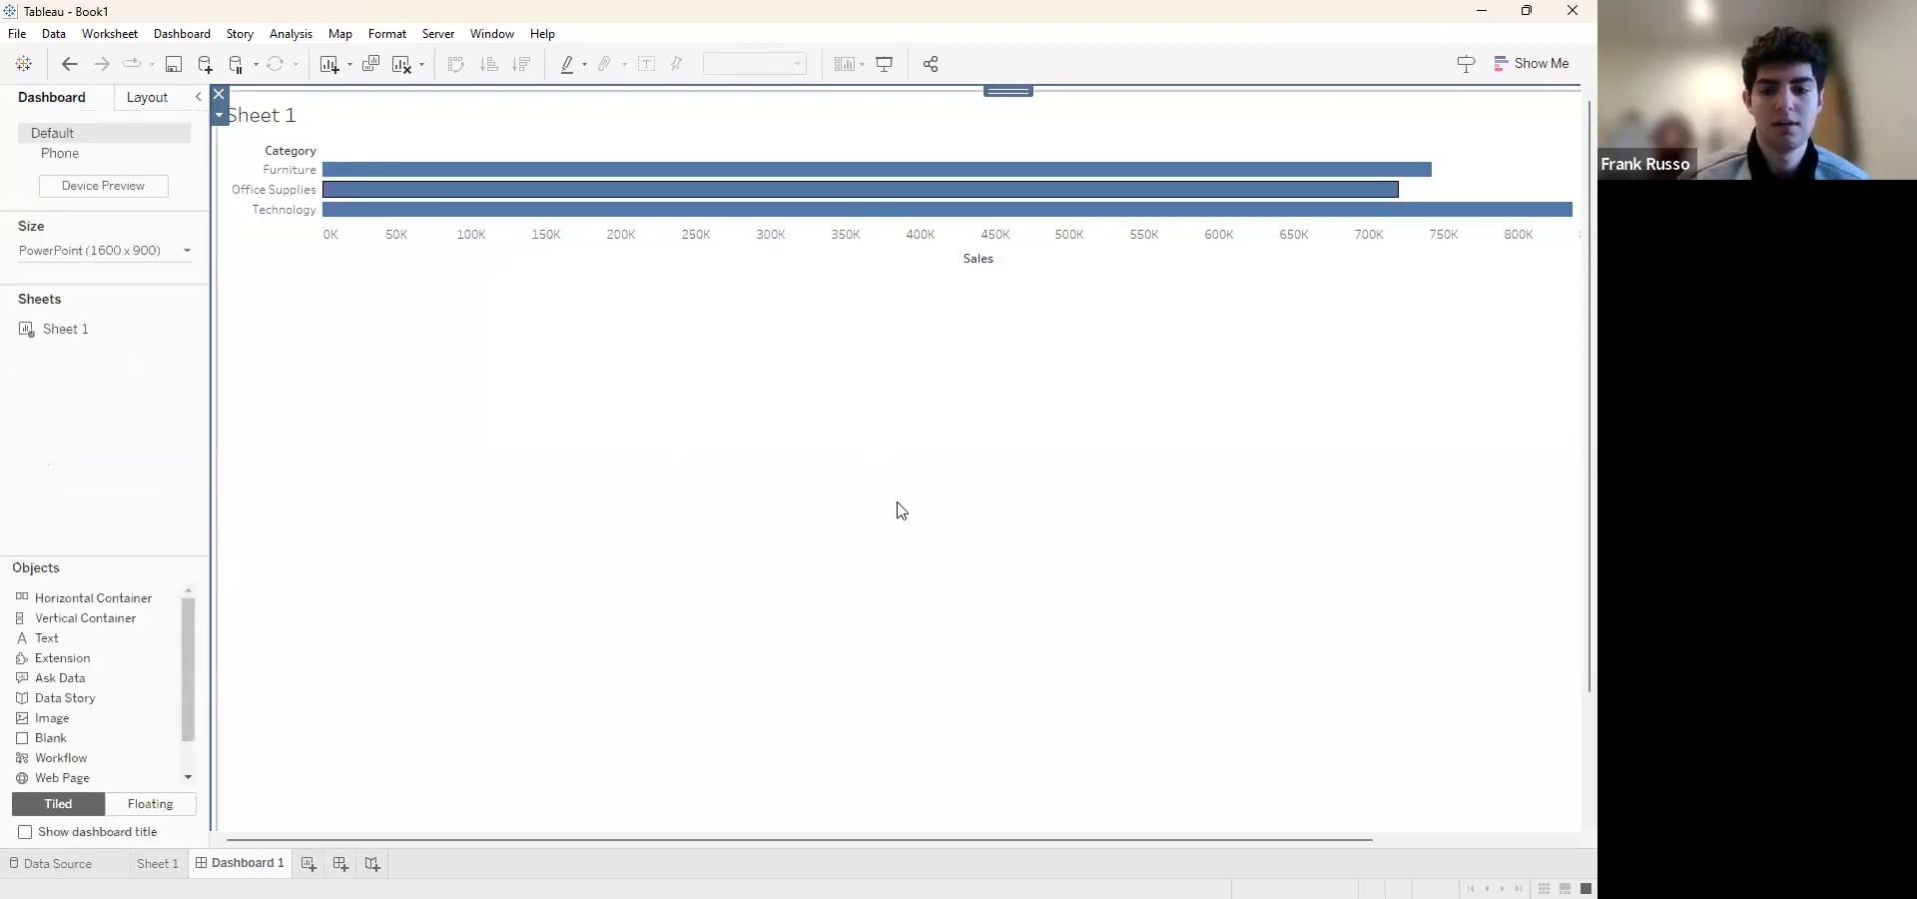
scroll(1026, 569, down, 1)
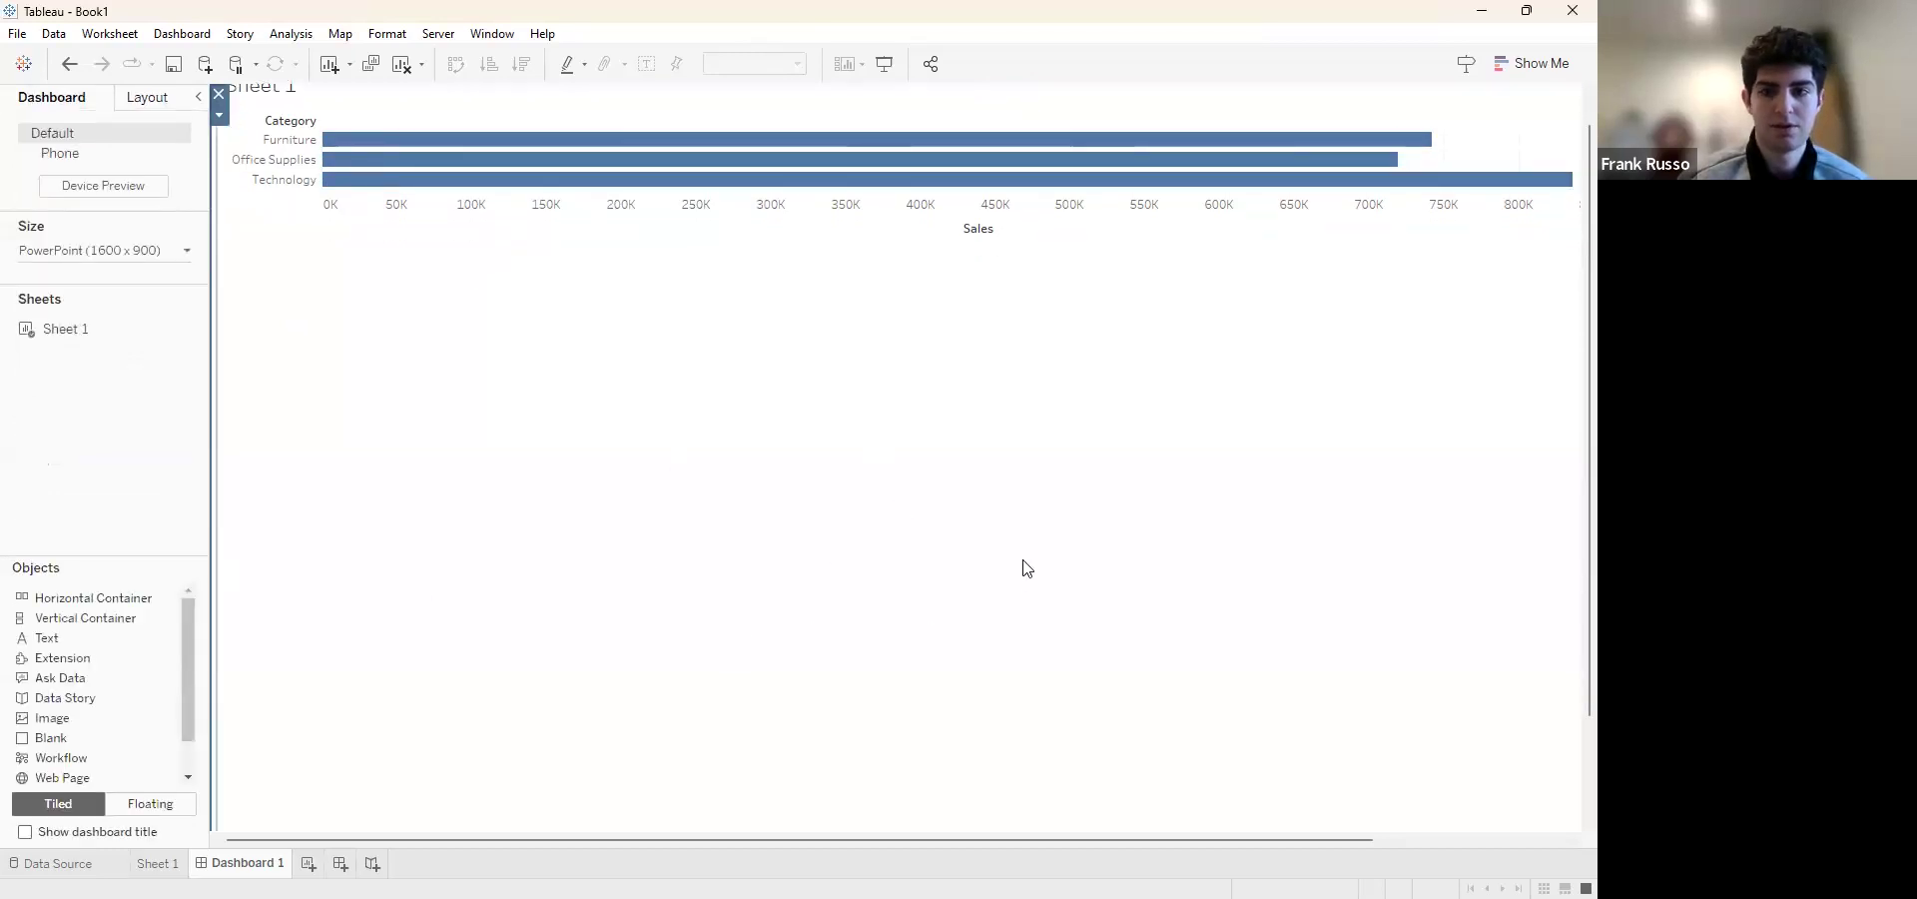
scroll(1027, 569, right, 4)
scroll(1028, 568, up, 1)
scroll(1027, 568, left, 4)
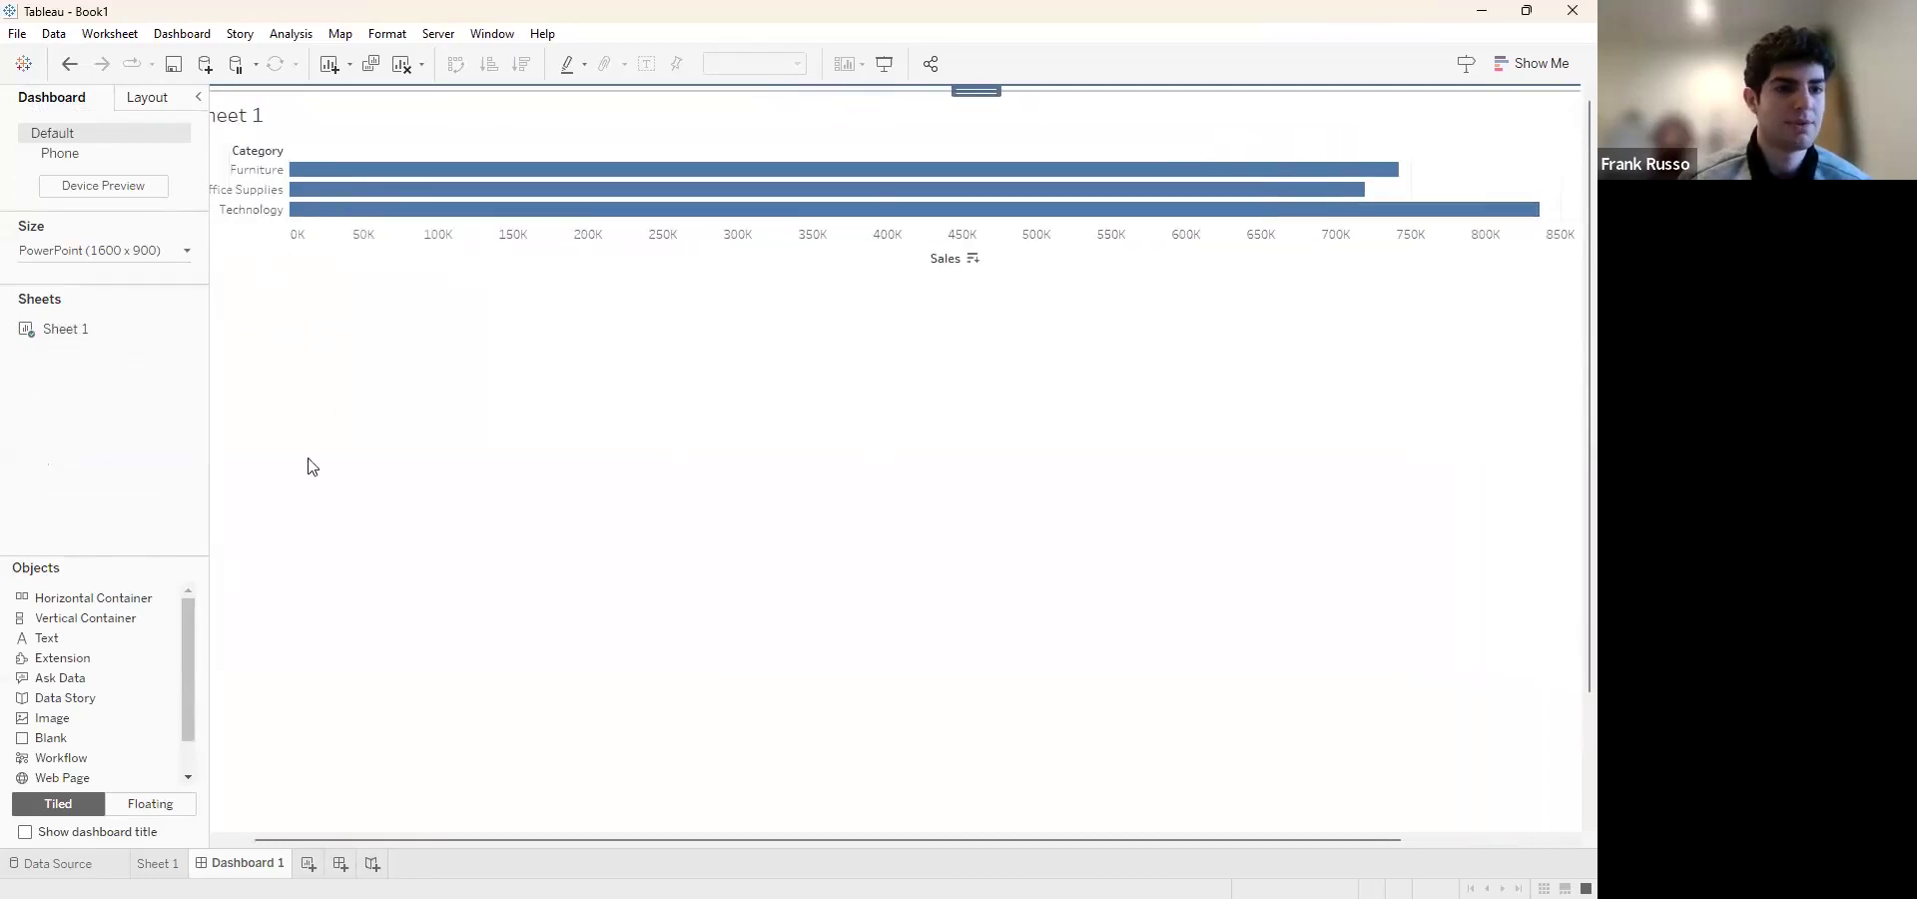
scroll(309, 459, left, 1)
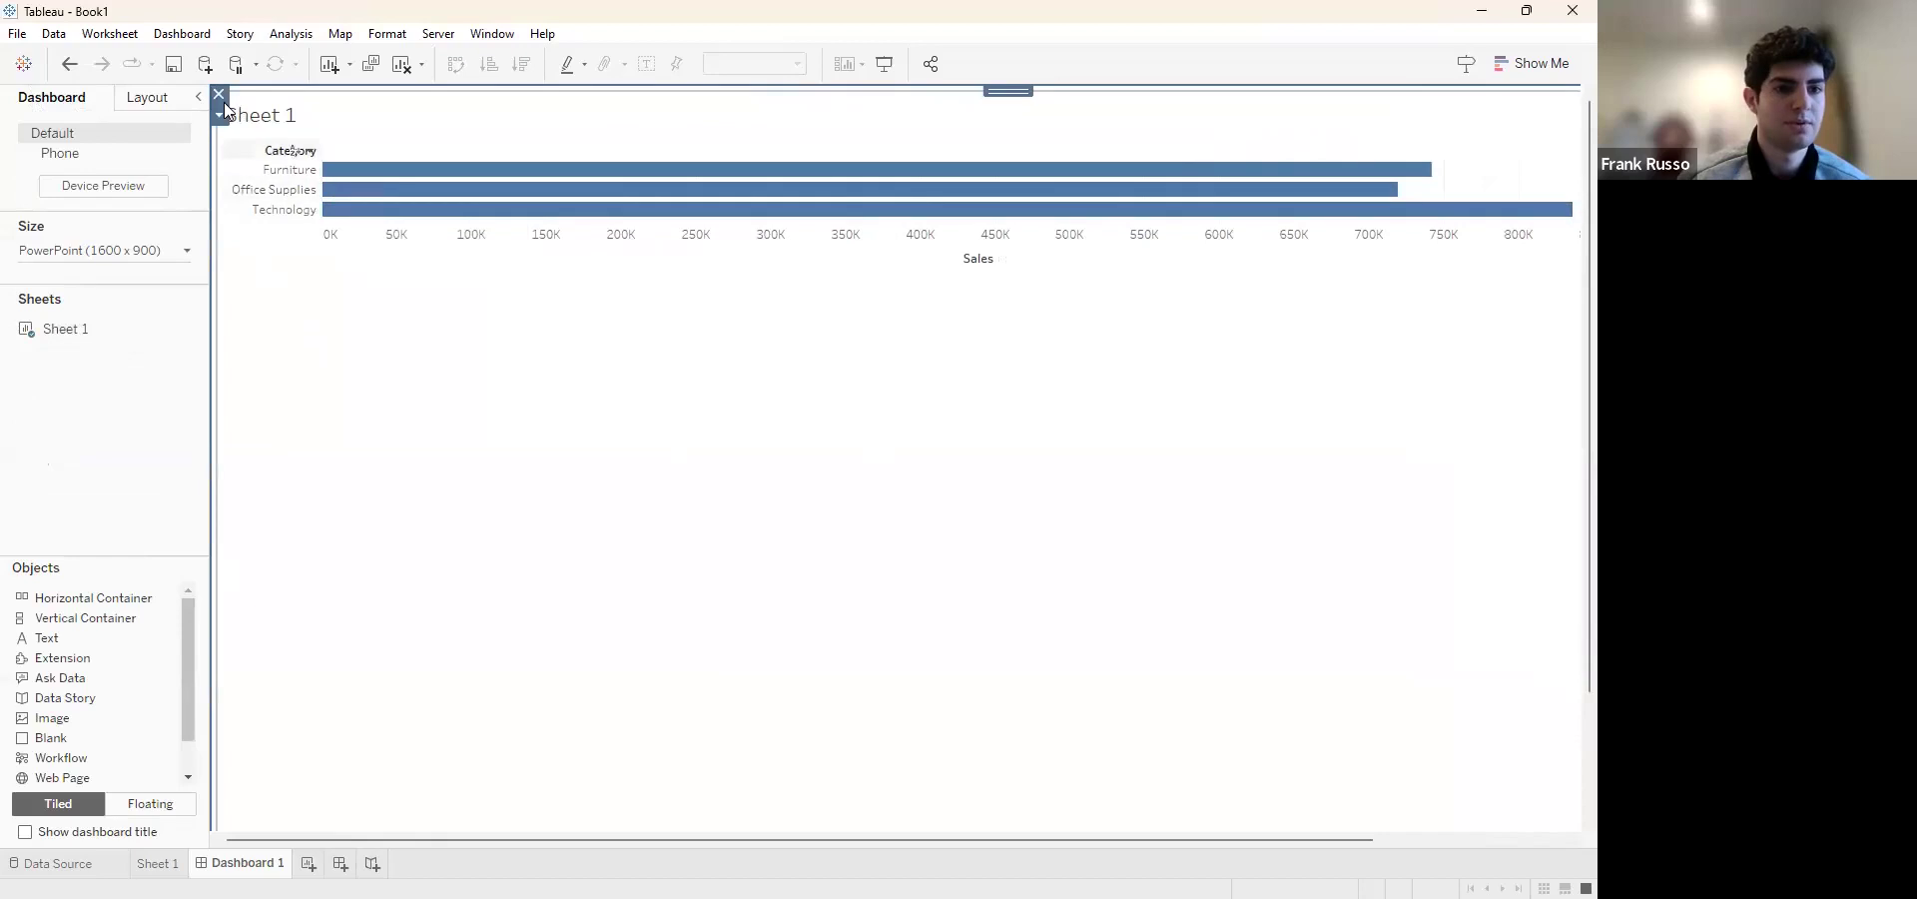
click(218, 97)
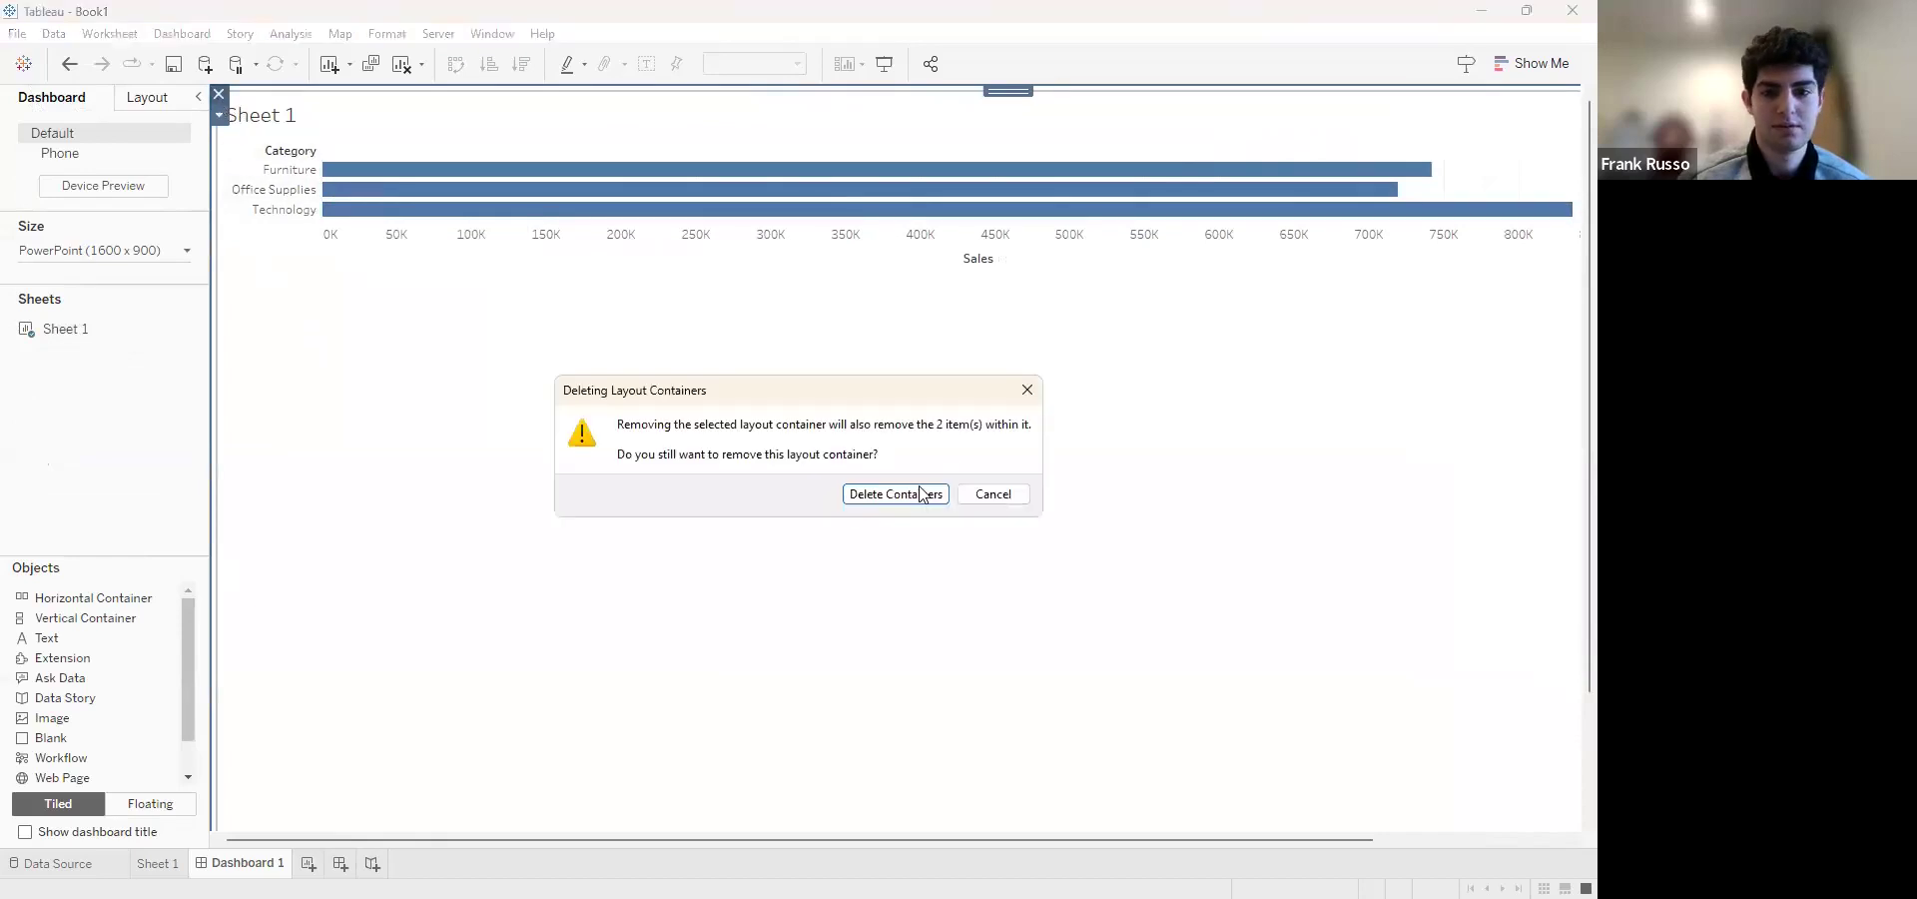
key(Return)
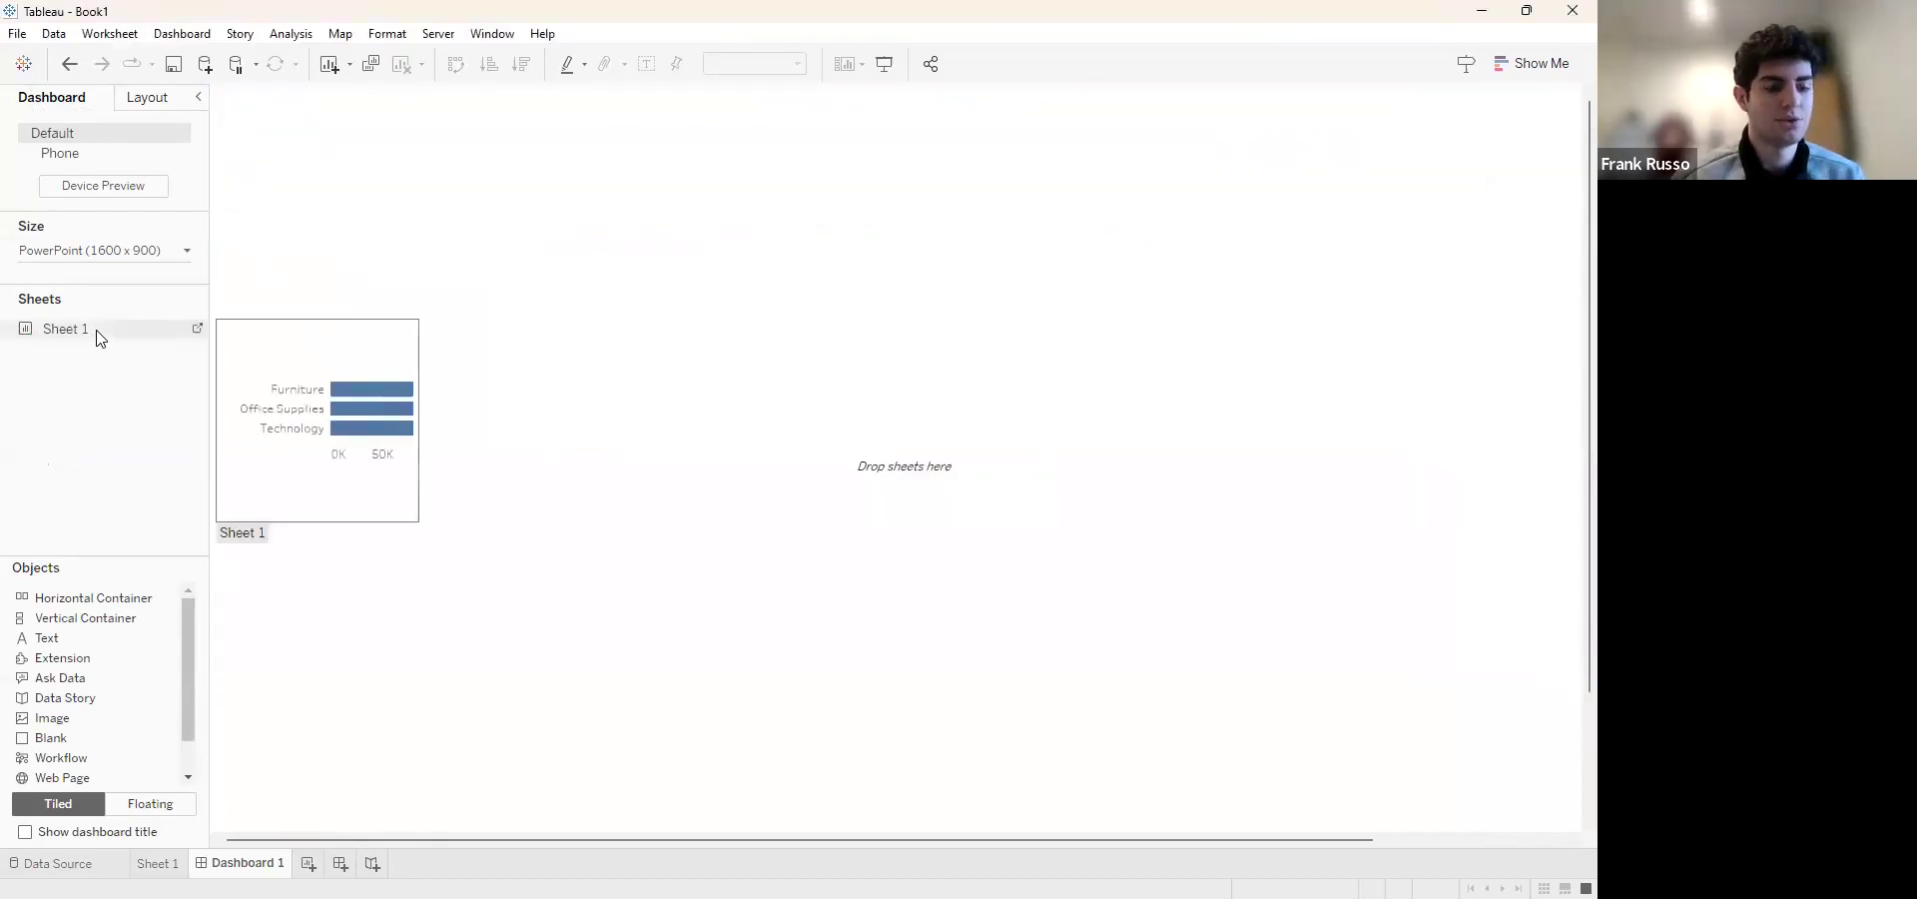
Place Sheet 1 on the dashboard as a floating chart, widened, with its Region filter moved clear of the bars
drag(100, 336, 361, 149)
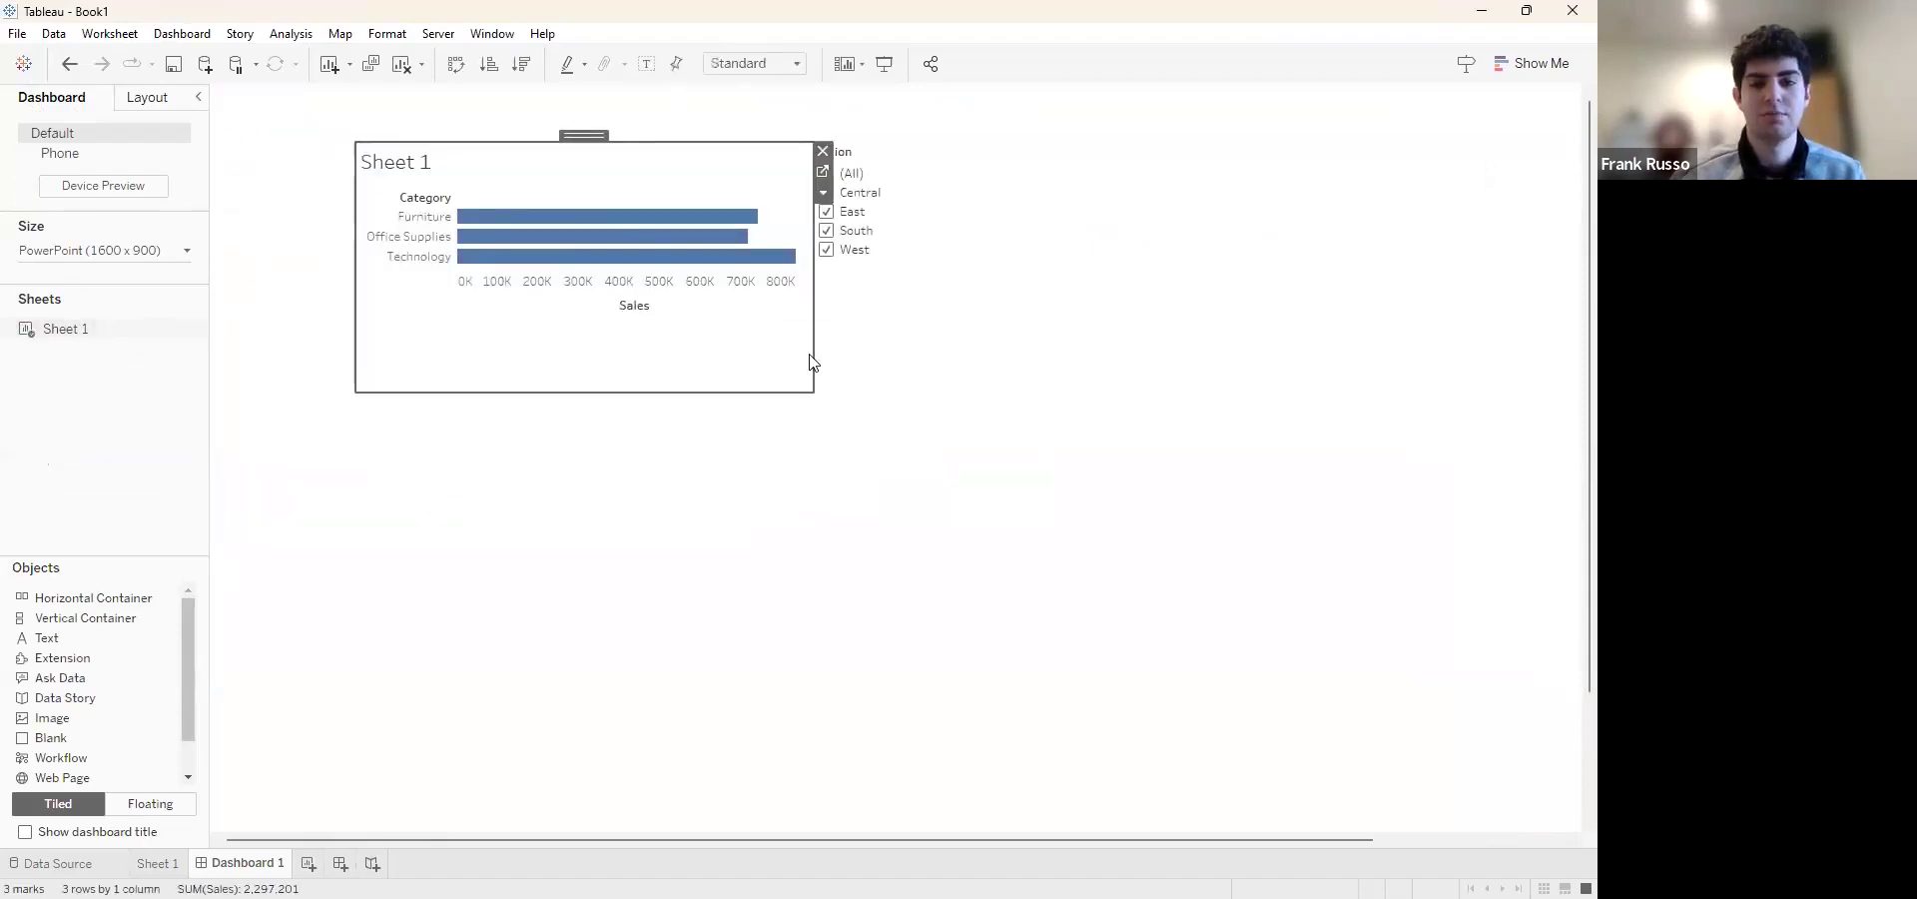
drag(809, 389, 958, 421)
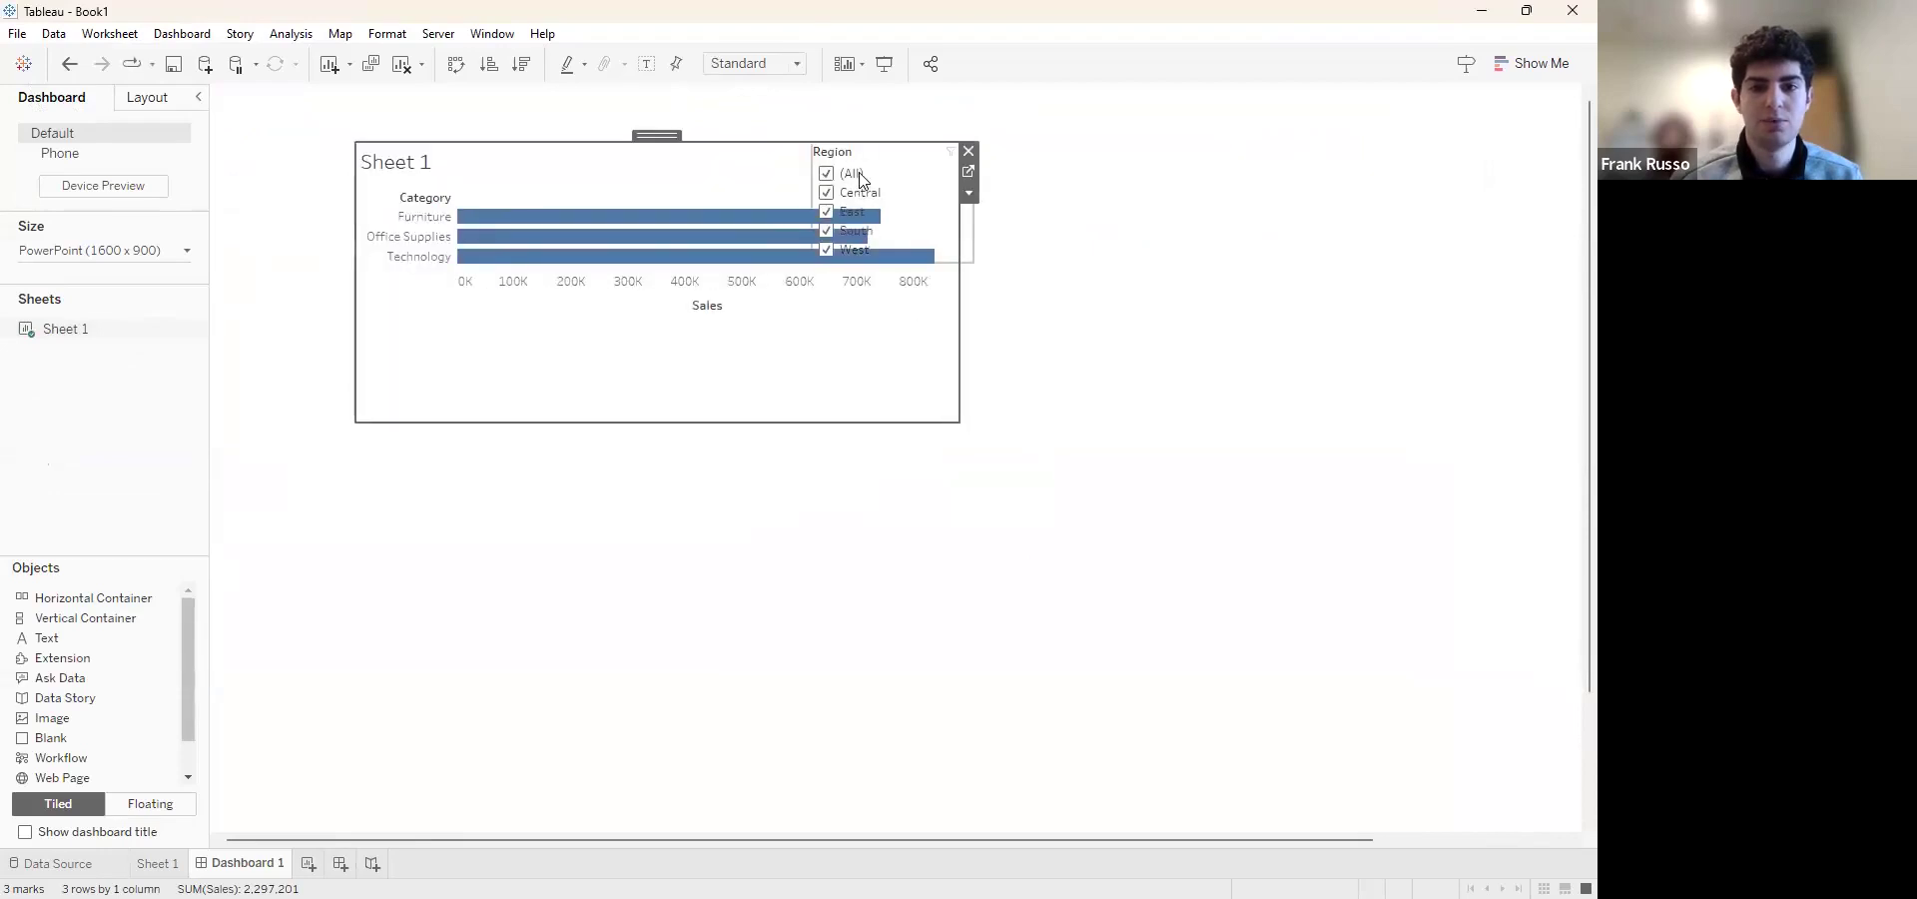
click(857, 187)
drag(947, 144, 1074, 137)
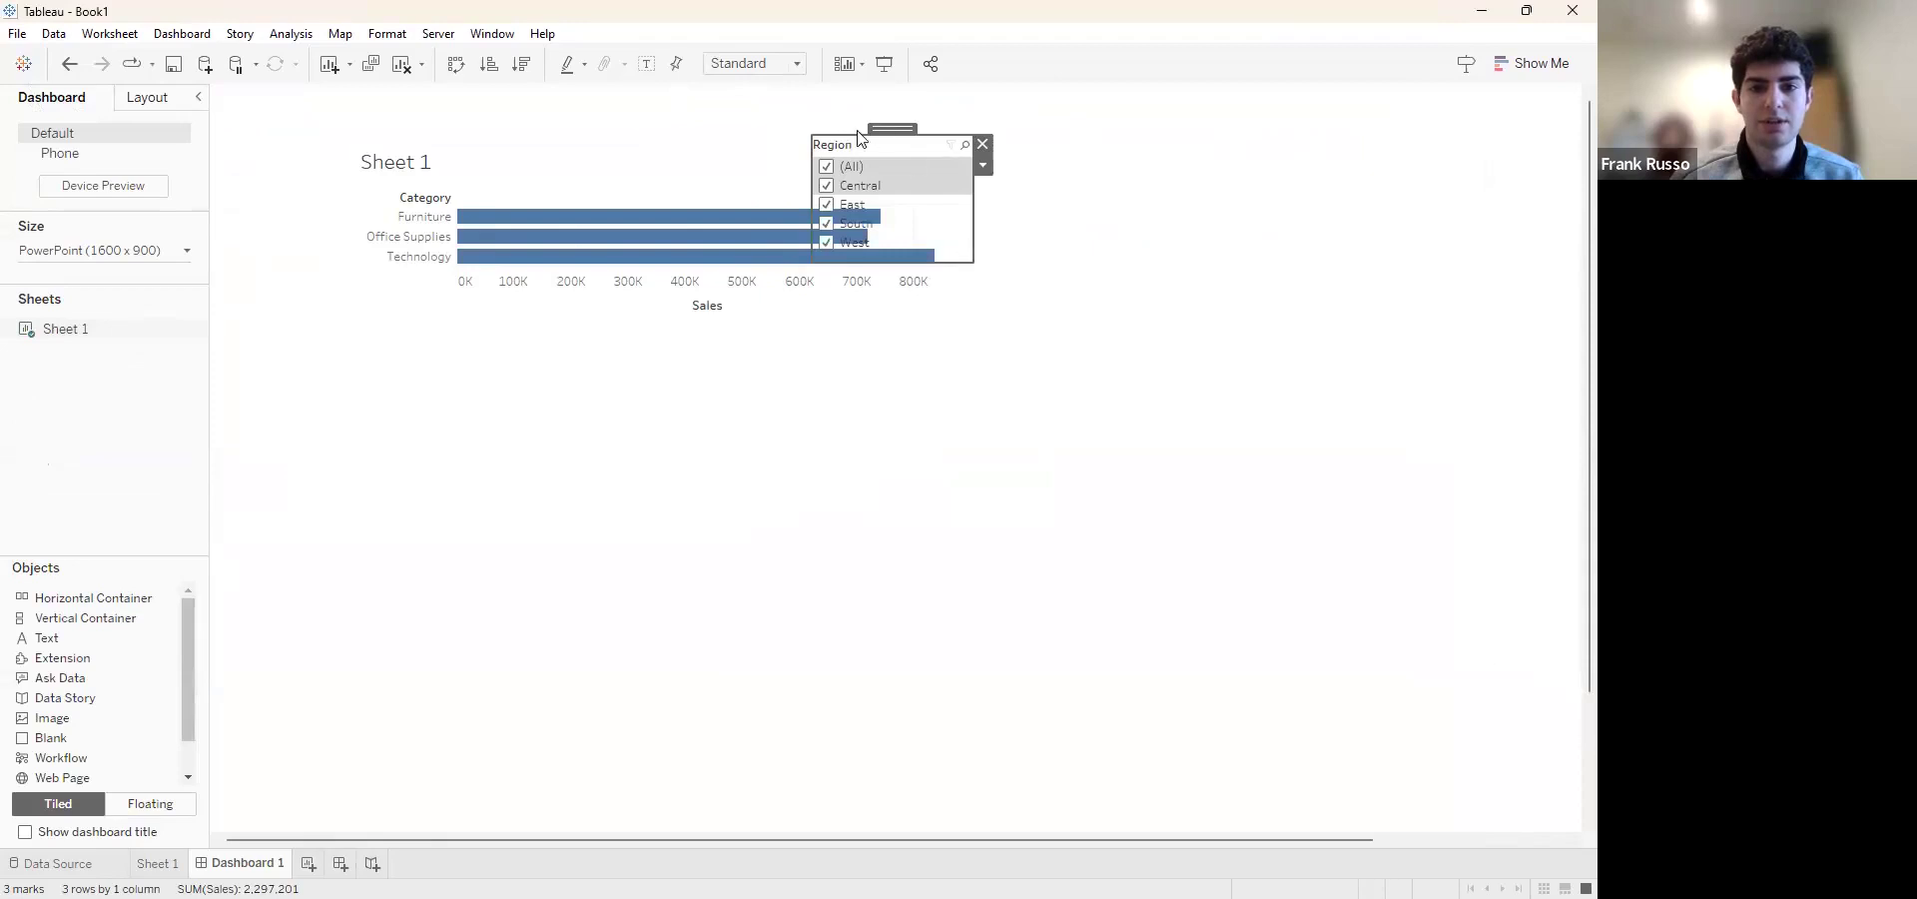
drag(1058, 157, 1033, 142)
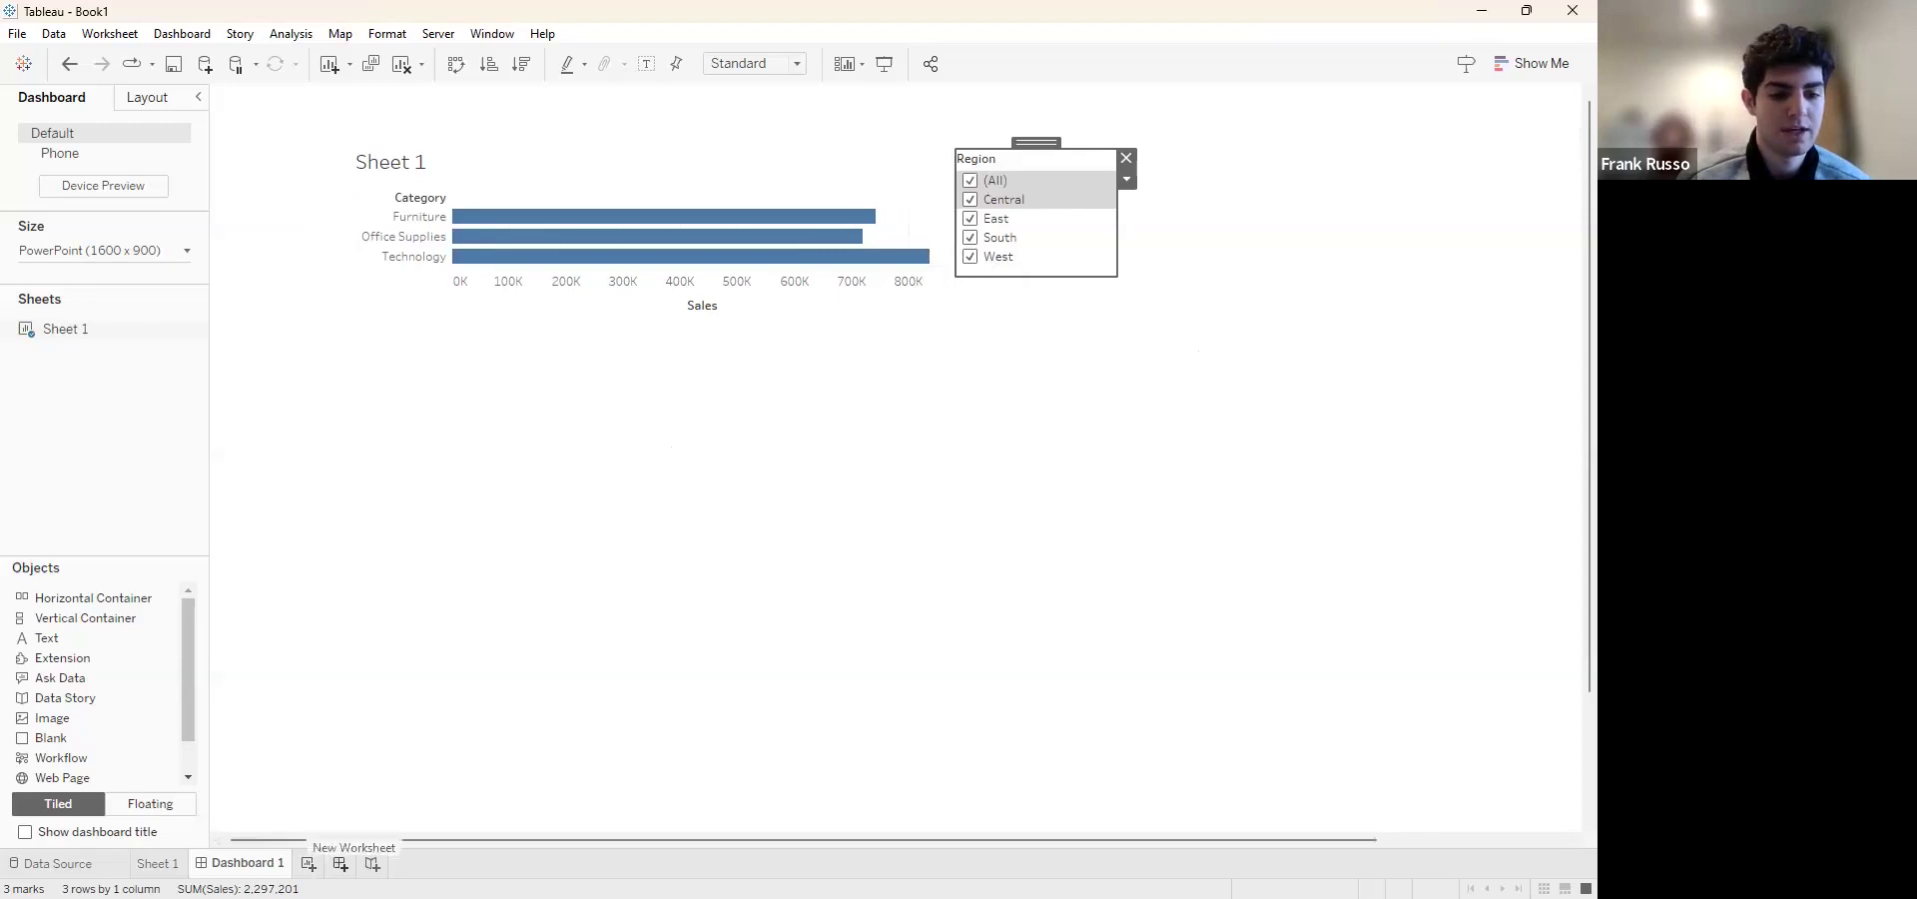
Create a new worksheet and add the sum of Sales as rows
click(309, 864)
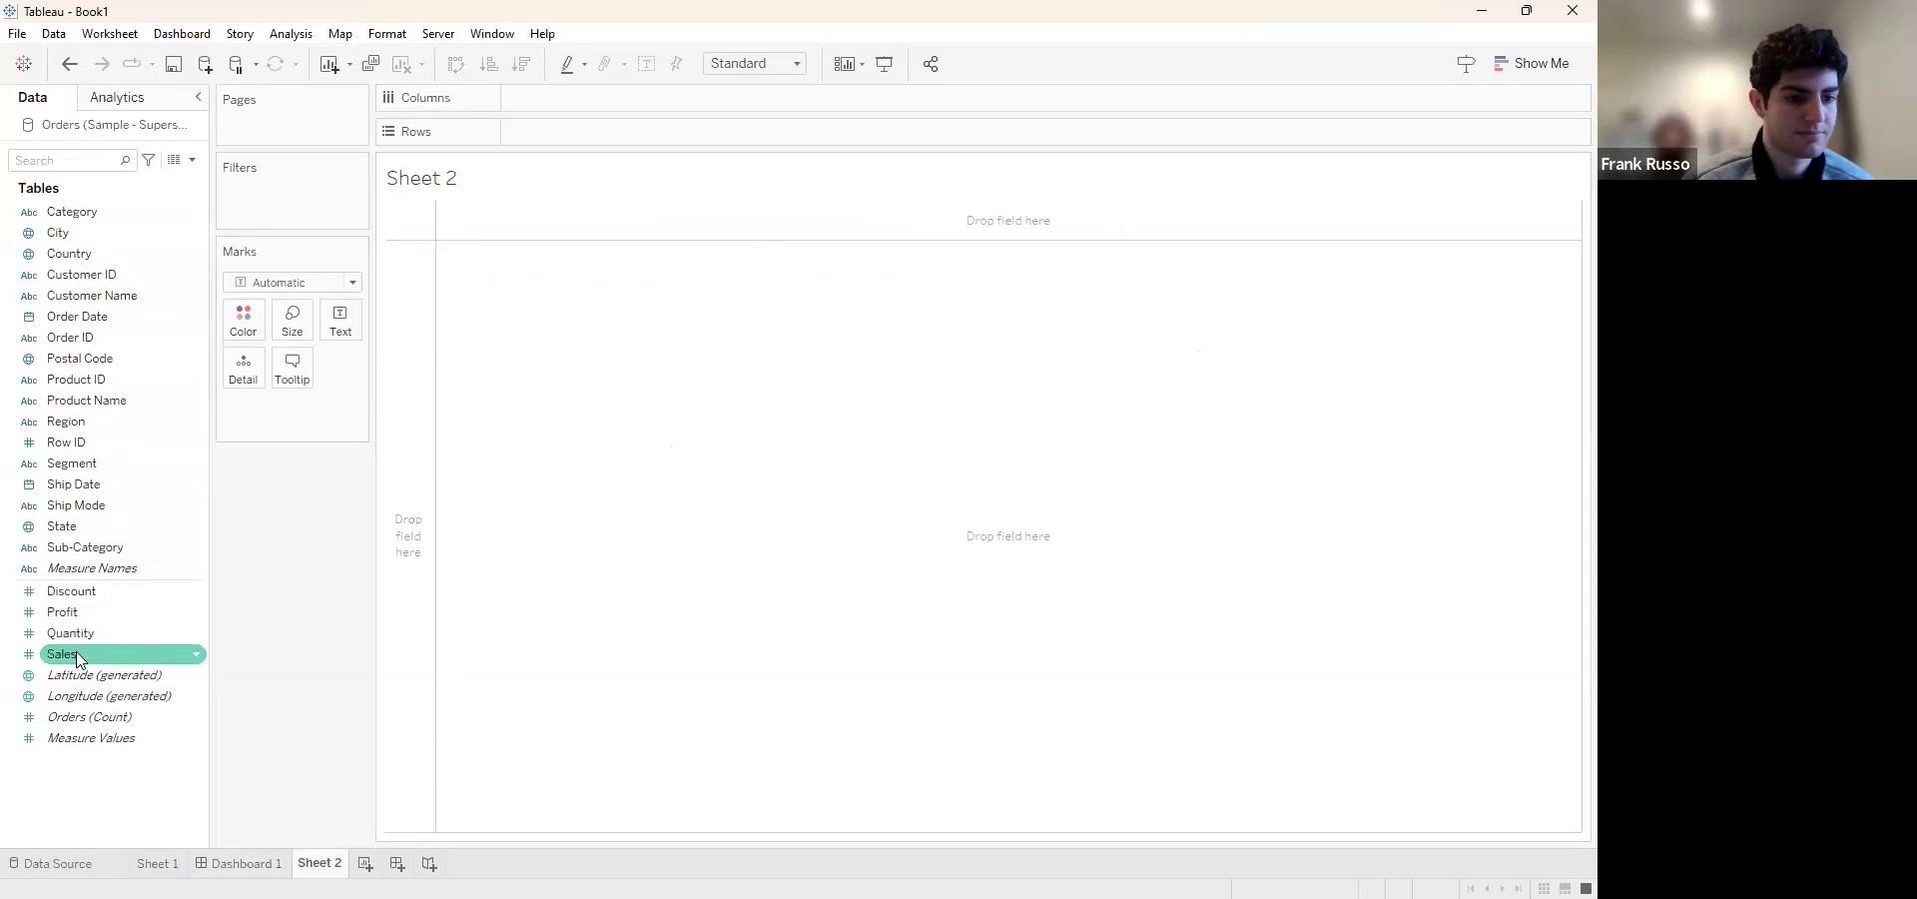
drag(80, 654, 117, 626)
drag(606, 135, 602, 134)
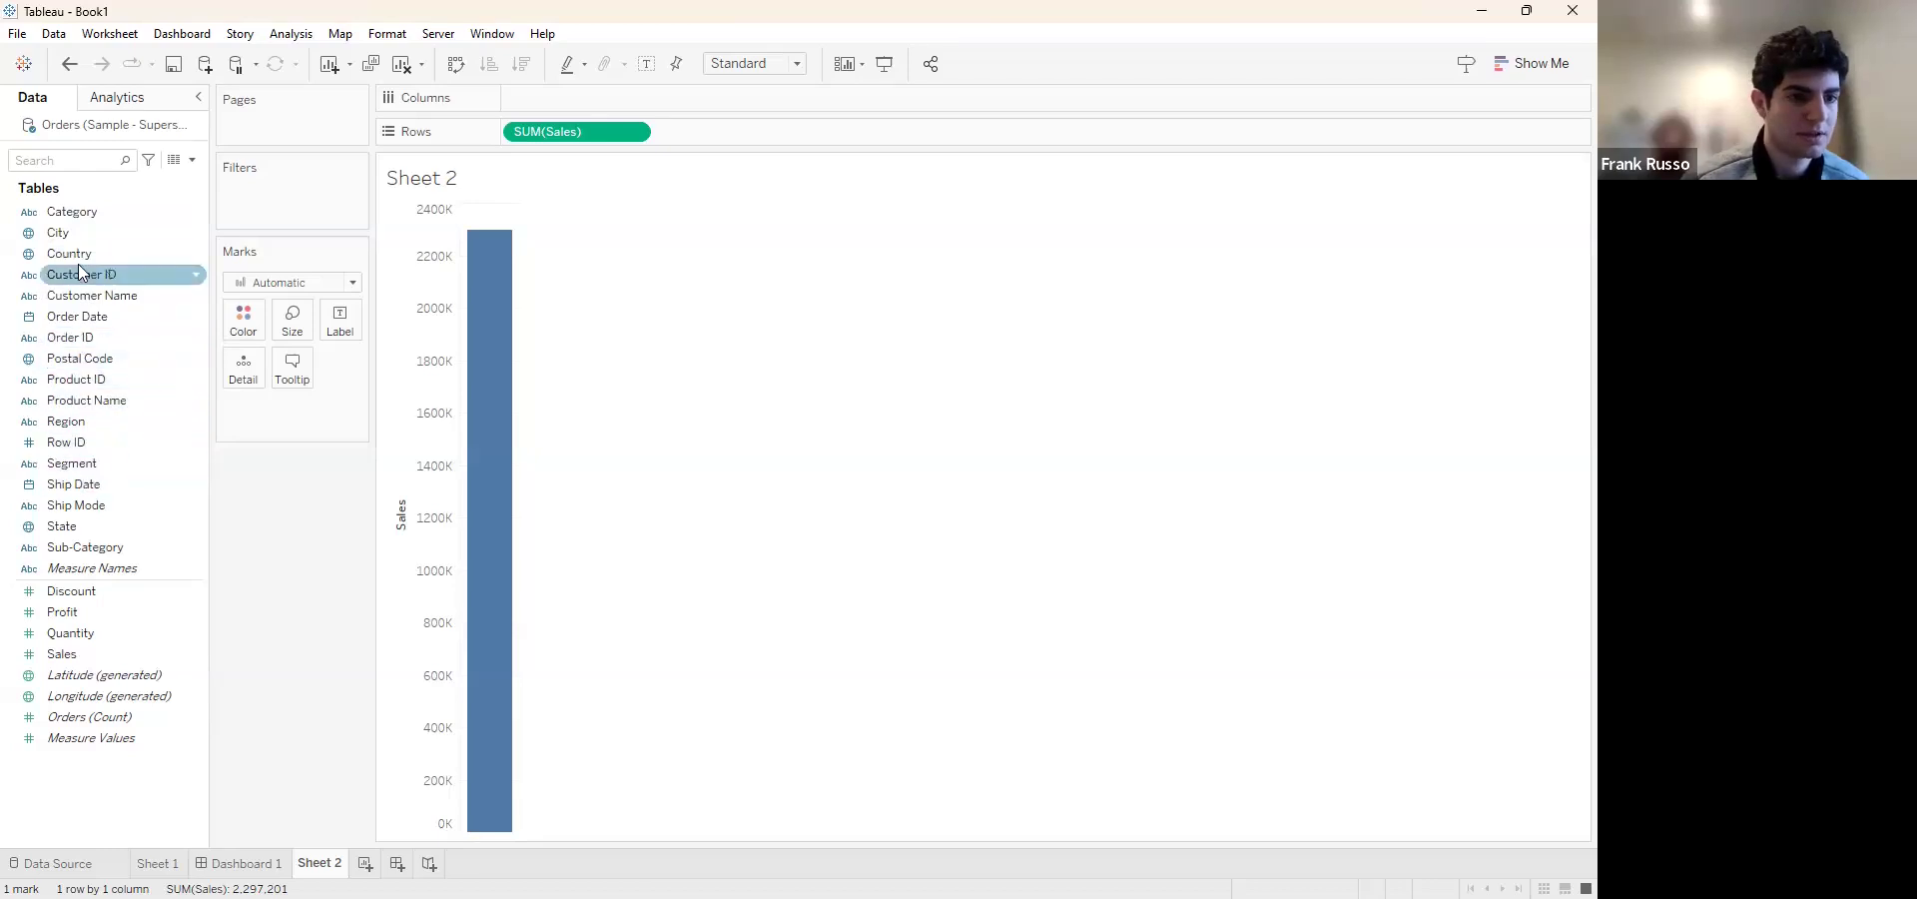
Add Order Date by year as columns on Sheet 2 to plot Sales over time
click(87, 322)
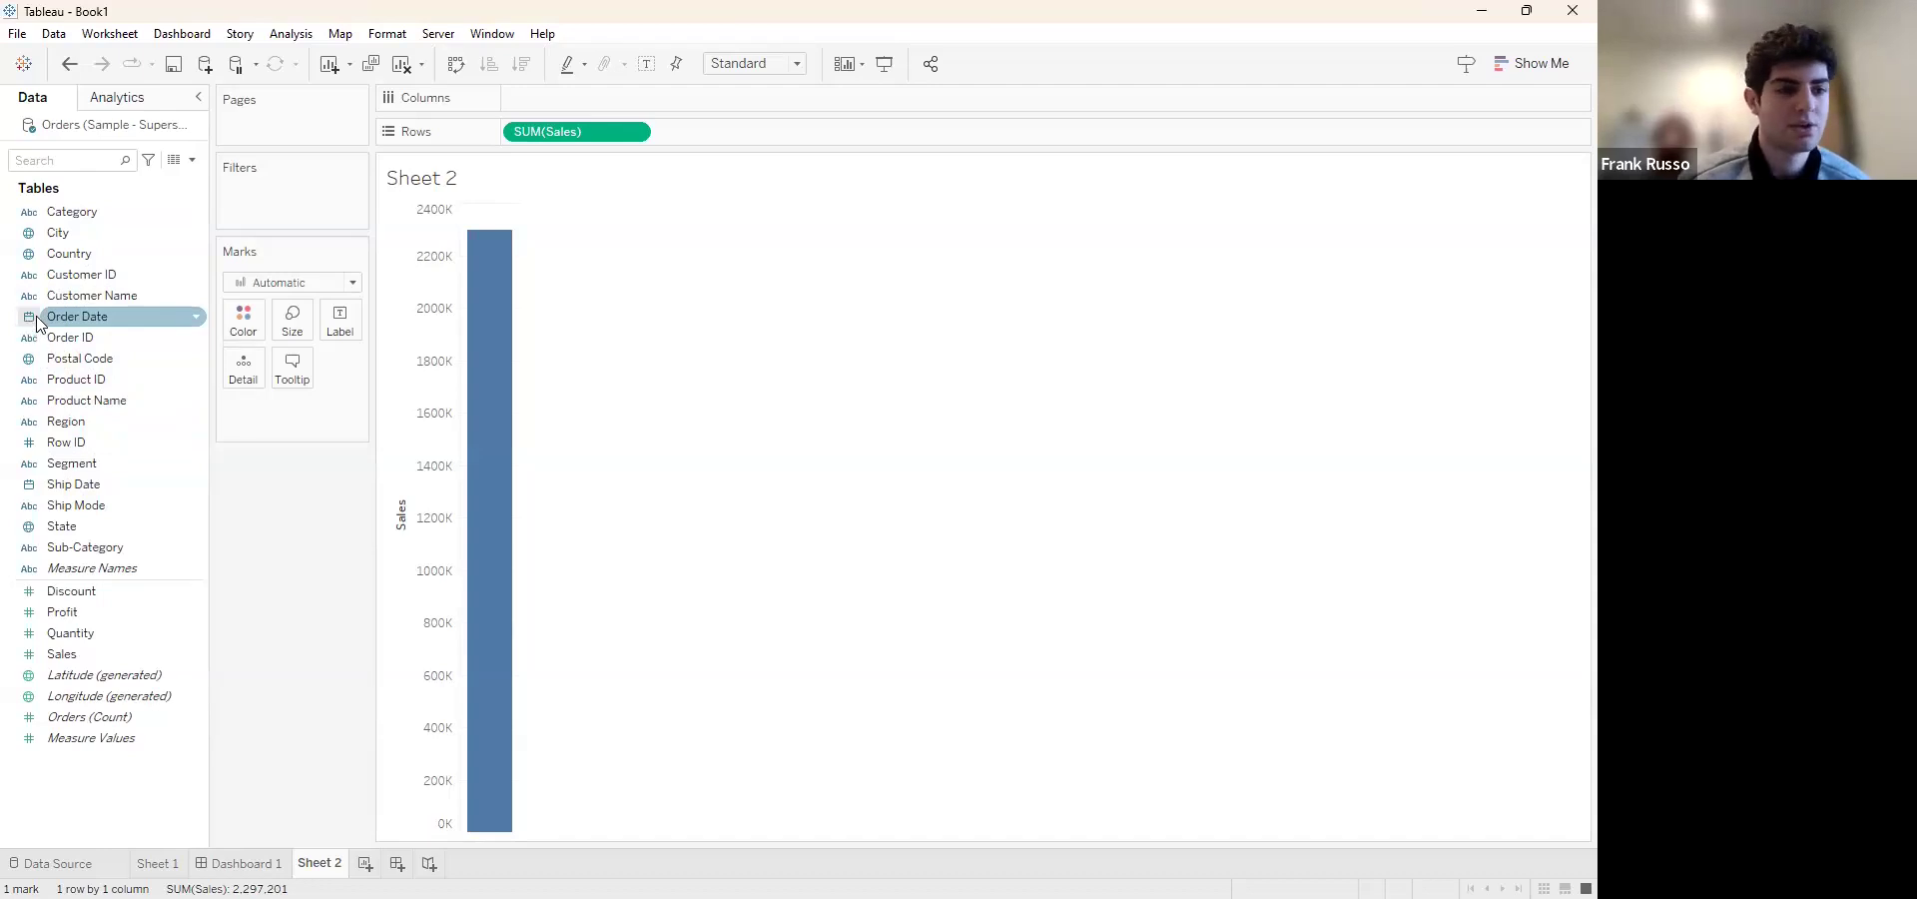
click(22, 489)
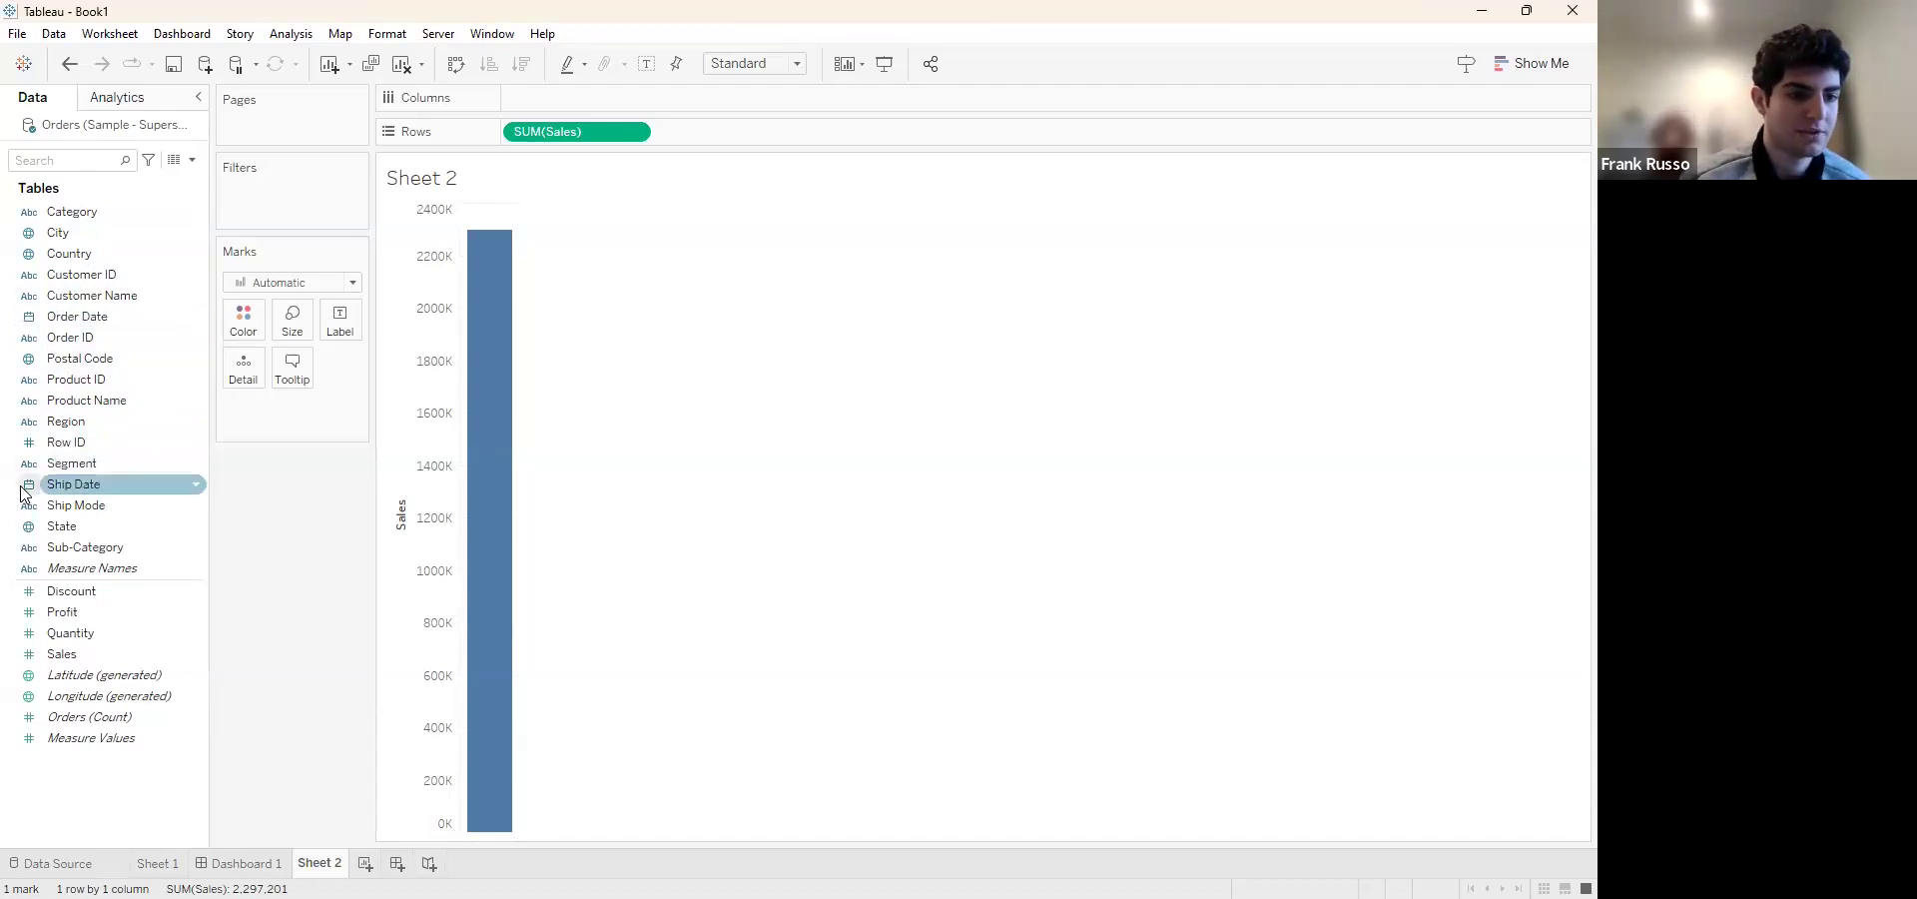
click(85, 318)
drag(86, 319, 112, 321)
drag(573, 147, 595, 96)
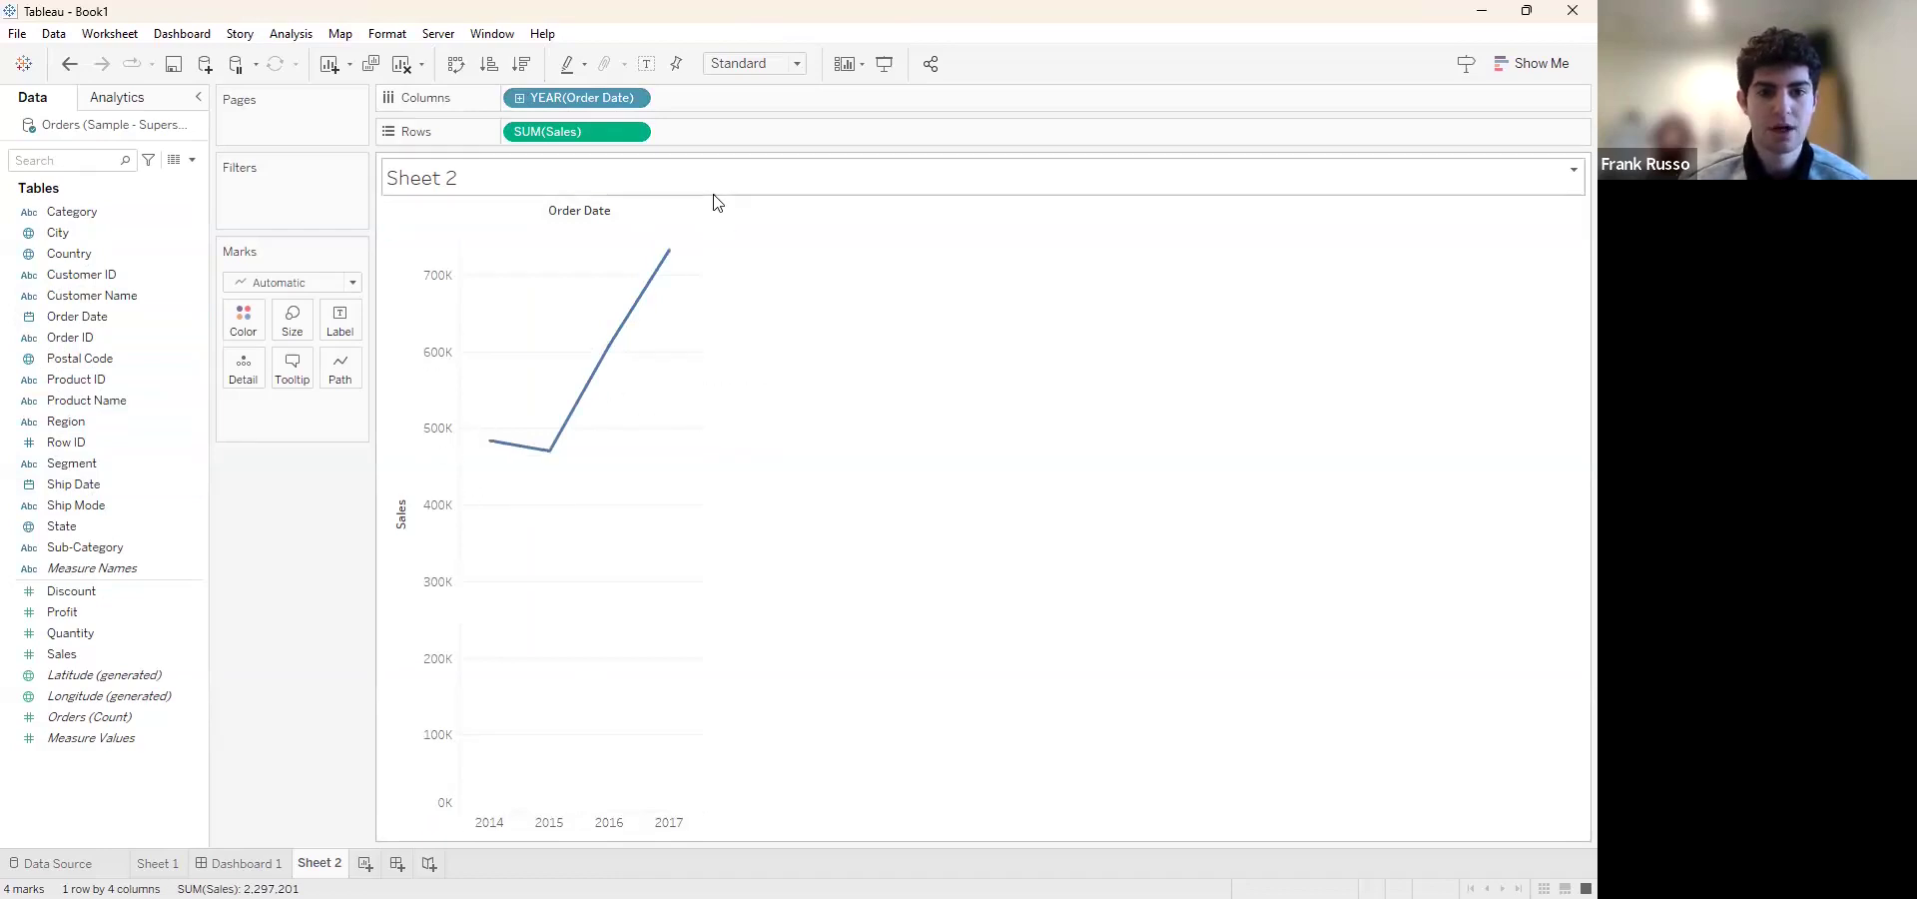
Drill the Order Date columns down from year to quarter, month and day, and look along the daily sales line
click(519, 98)
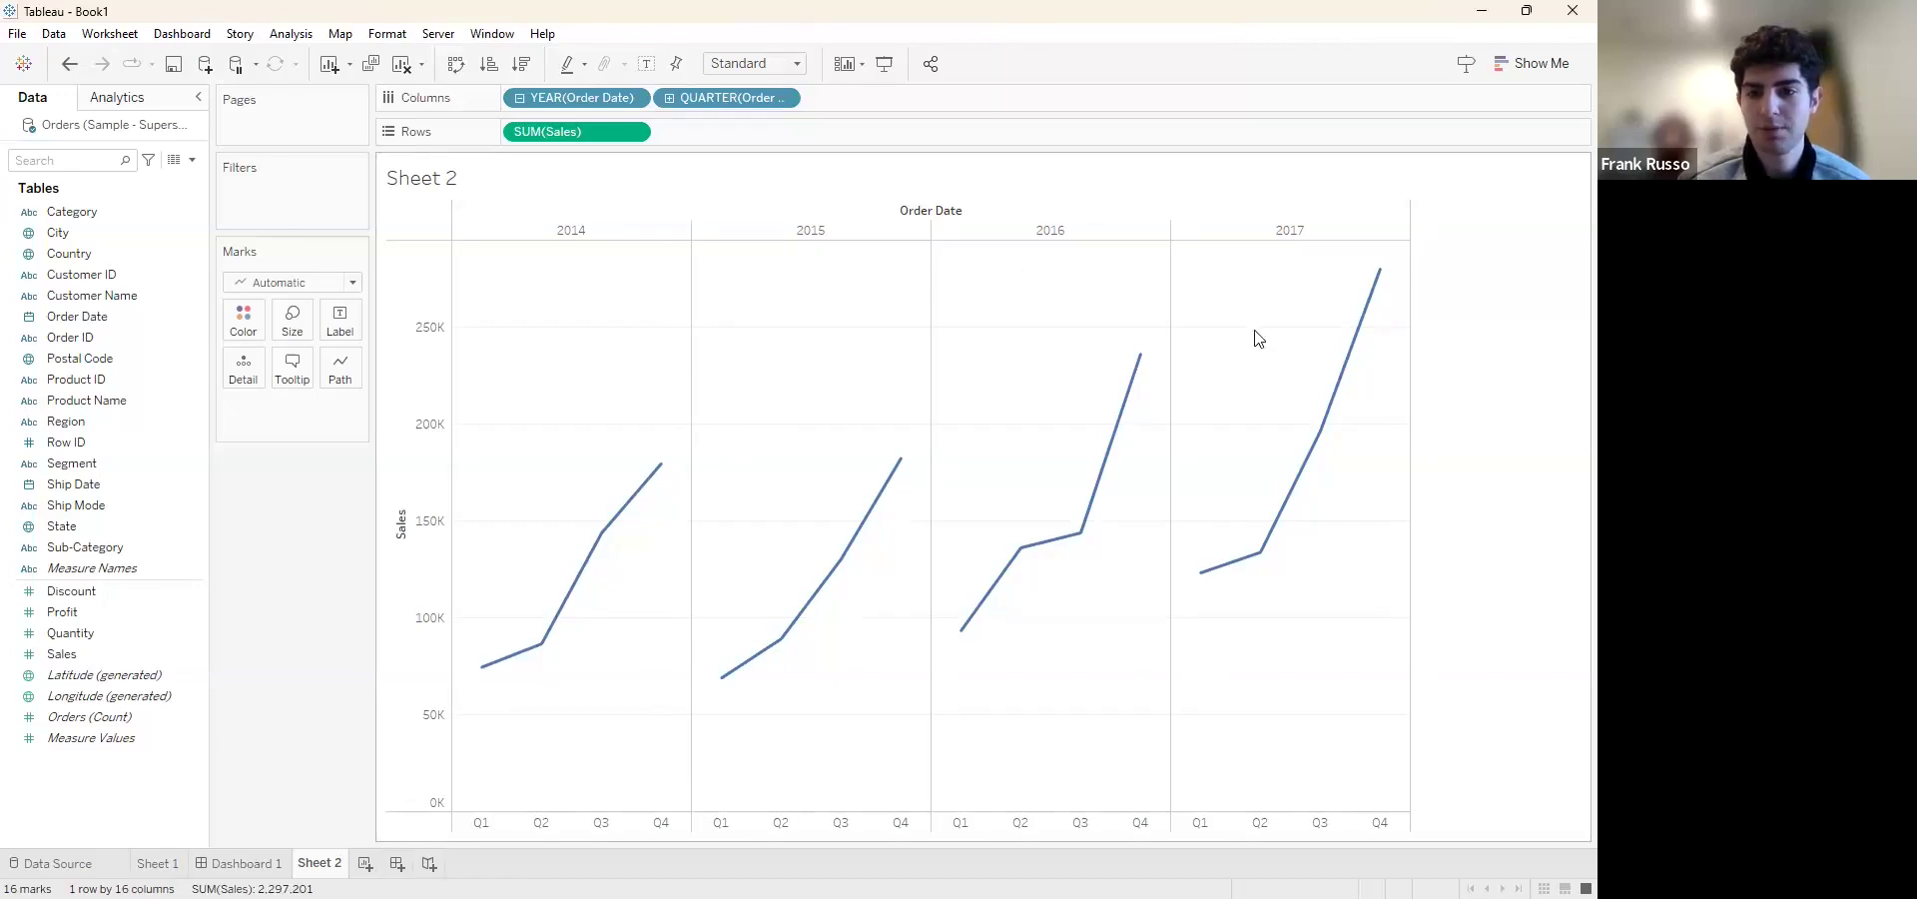
click(669, 97)
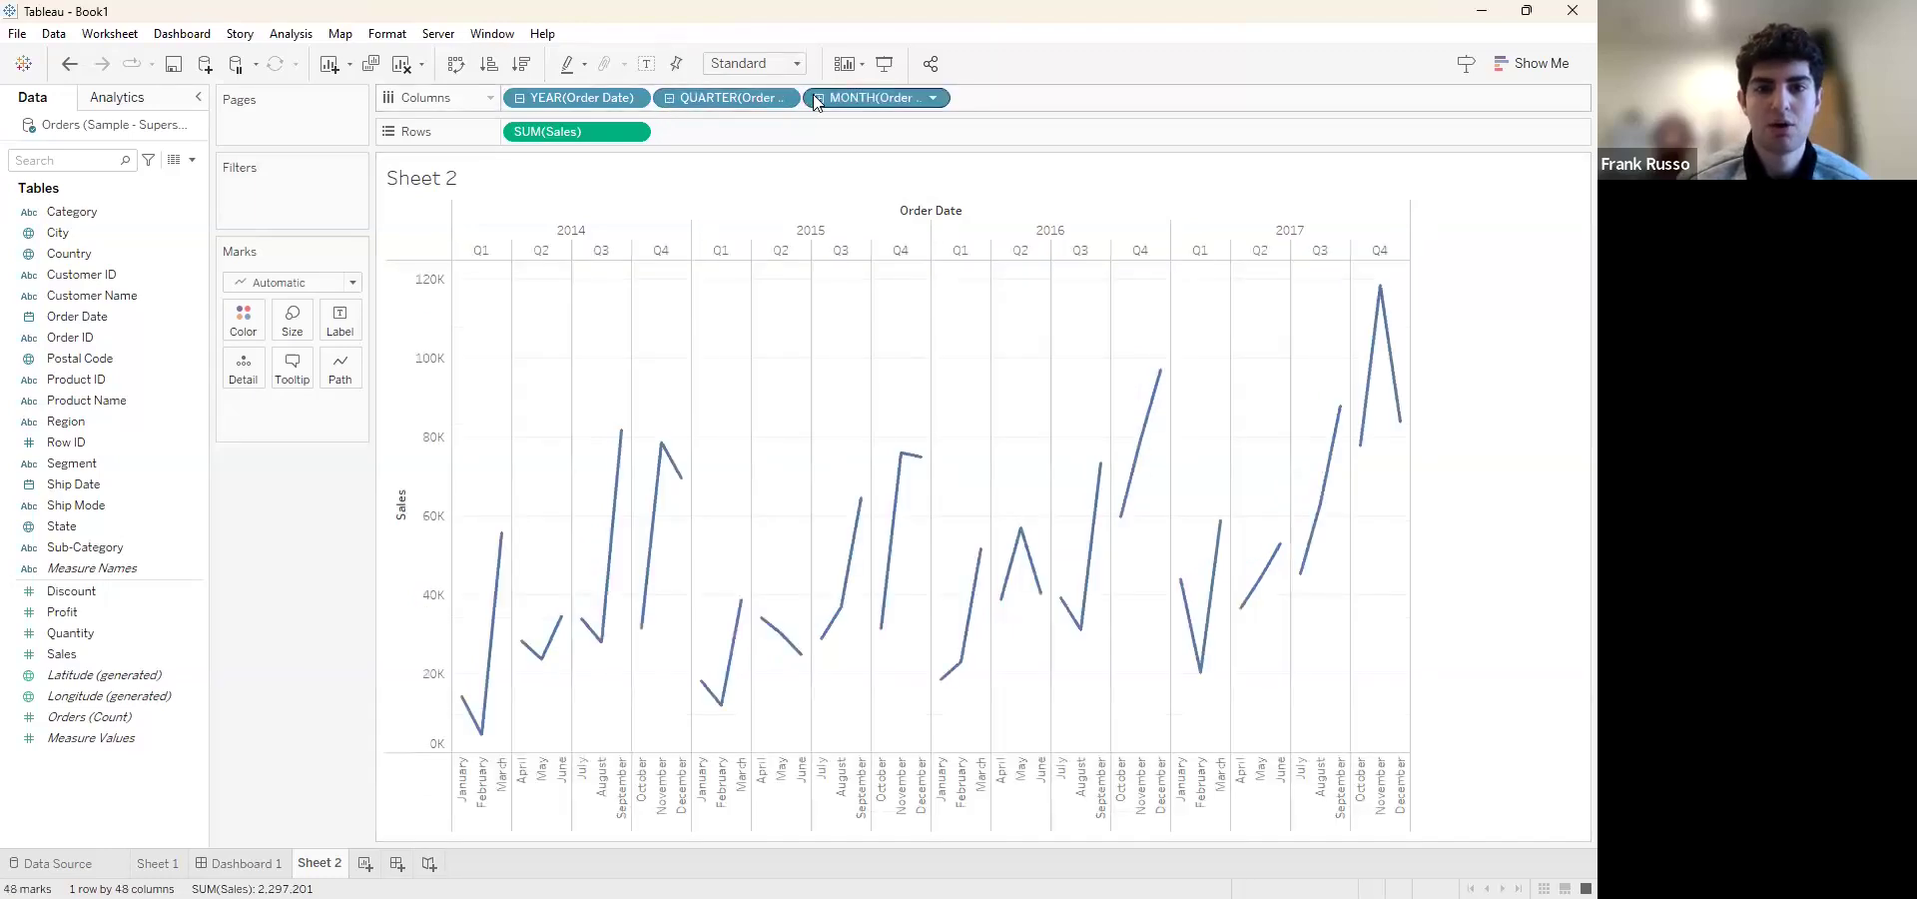
click(818, 98)
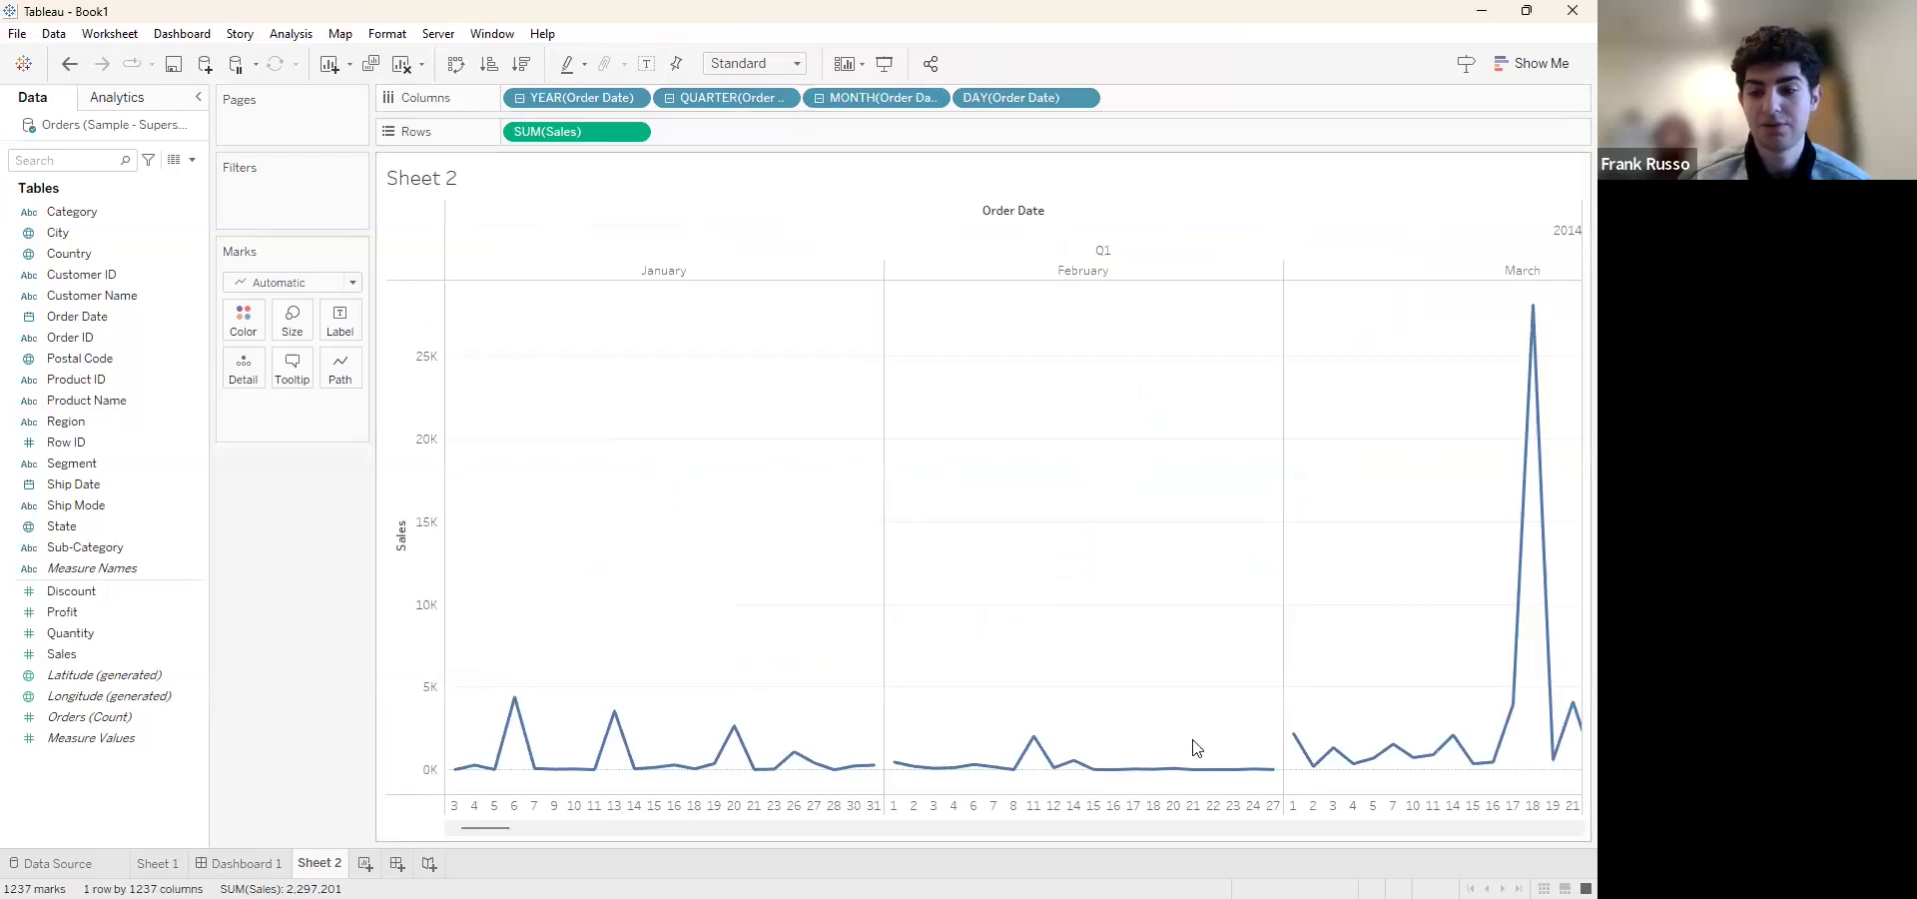
scroll(1295, 607, right, 10)
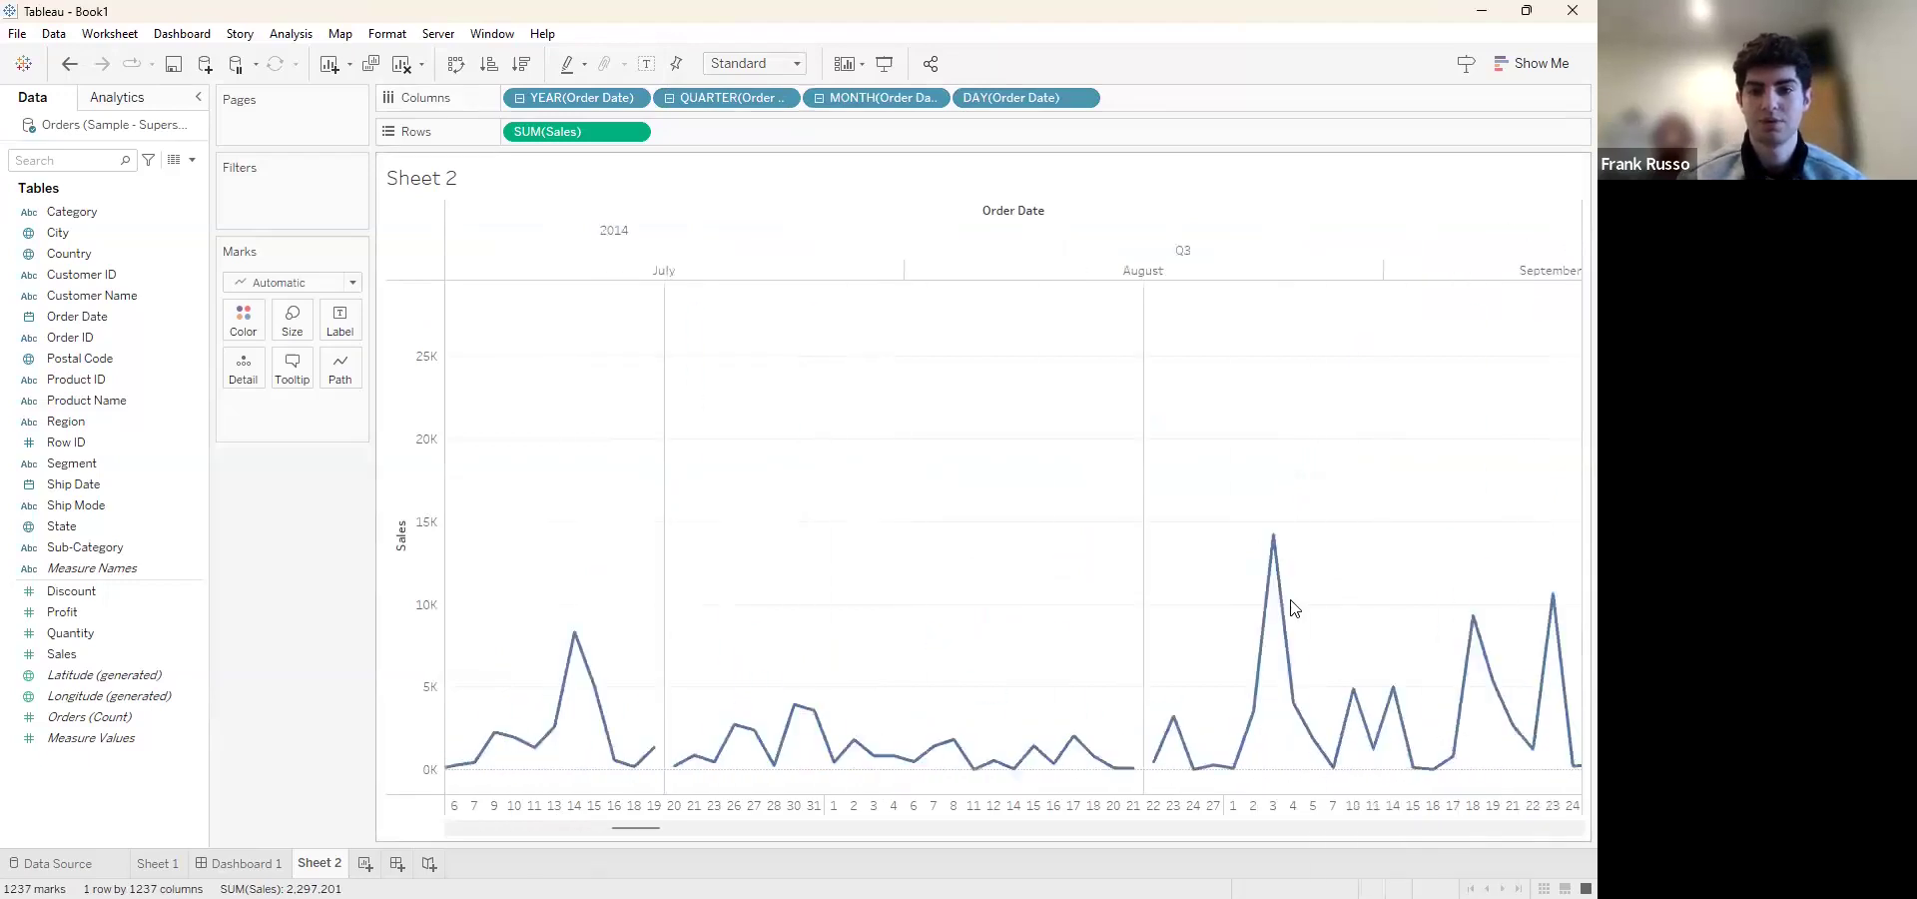
Reduce the Order Date columns on Sheet 2 to year and month by removing the quarter and day levels
scroll(1295, 607, left, 10)
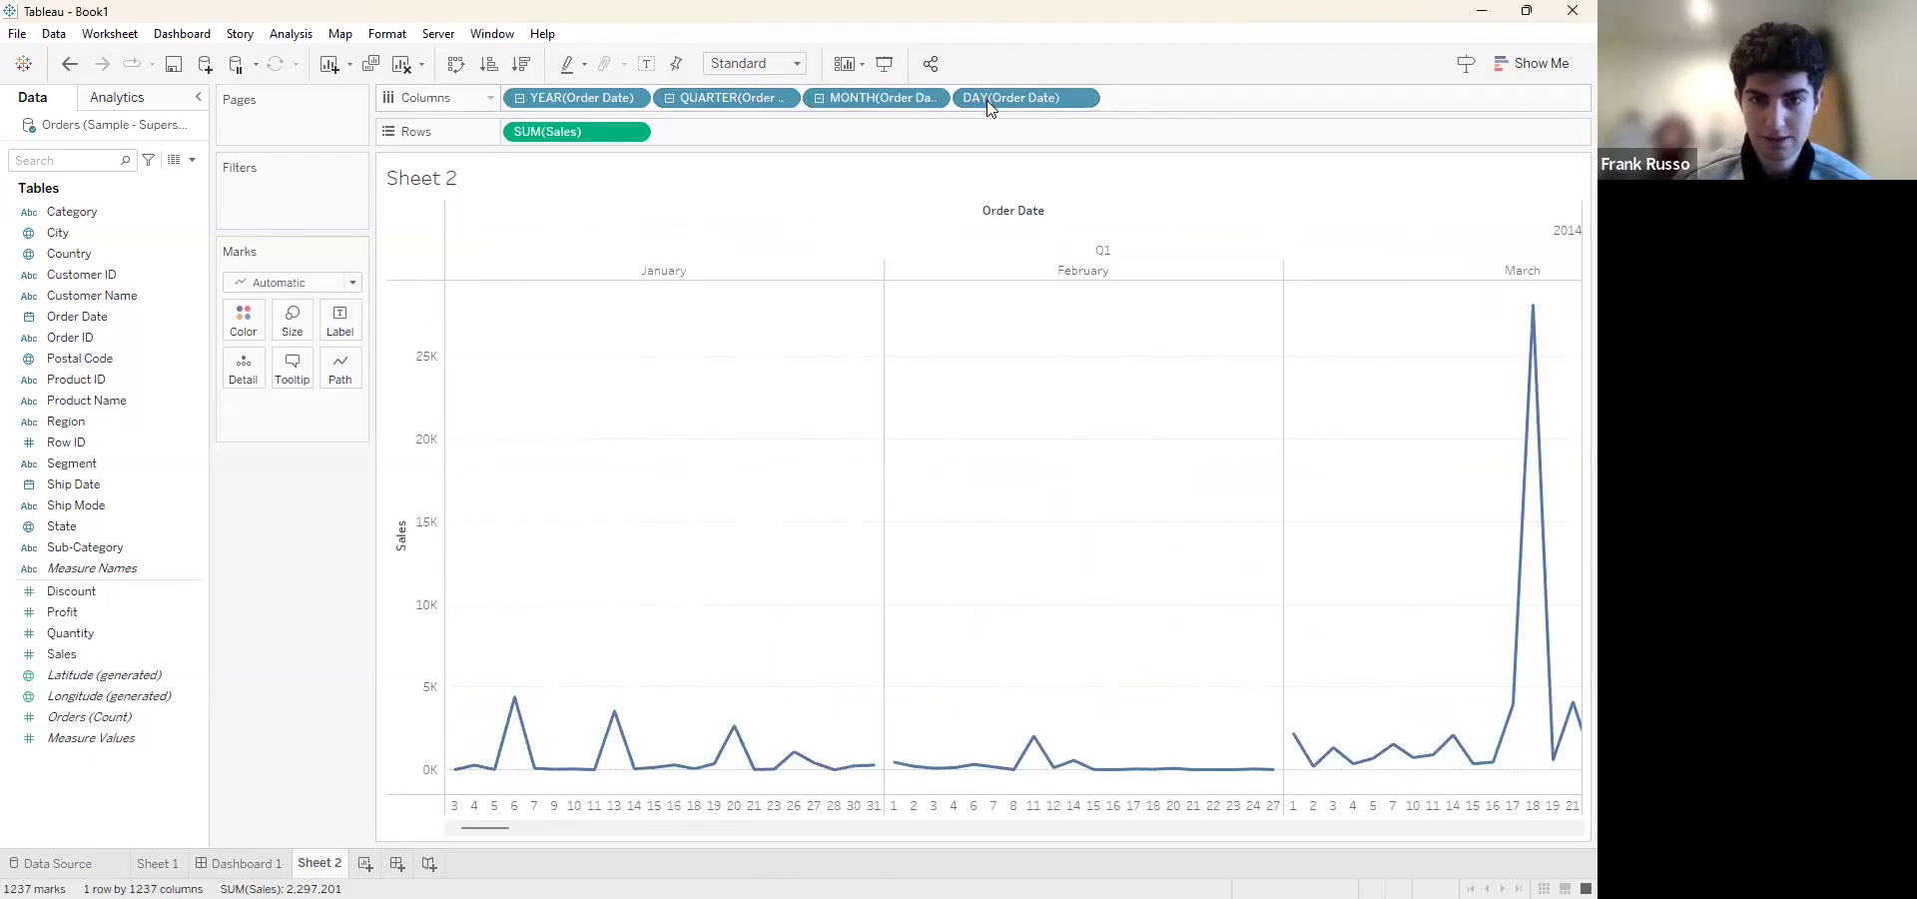
click(820, 97)
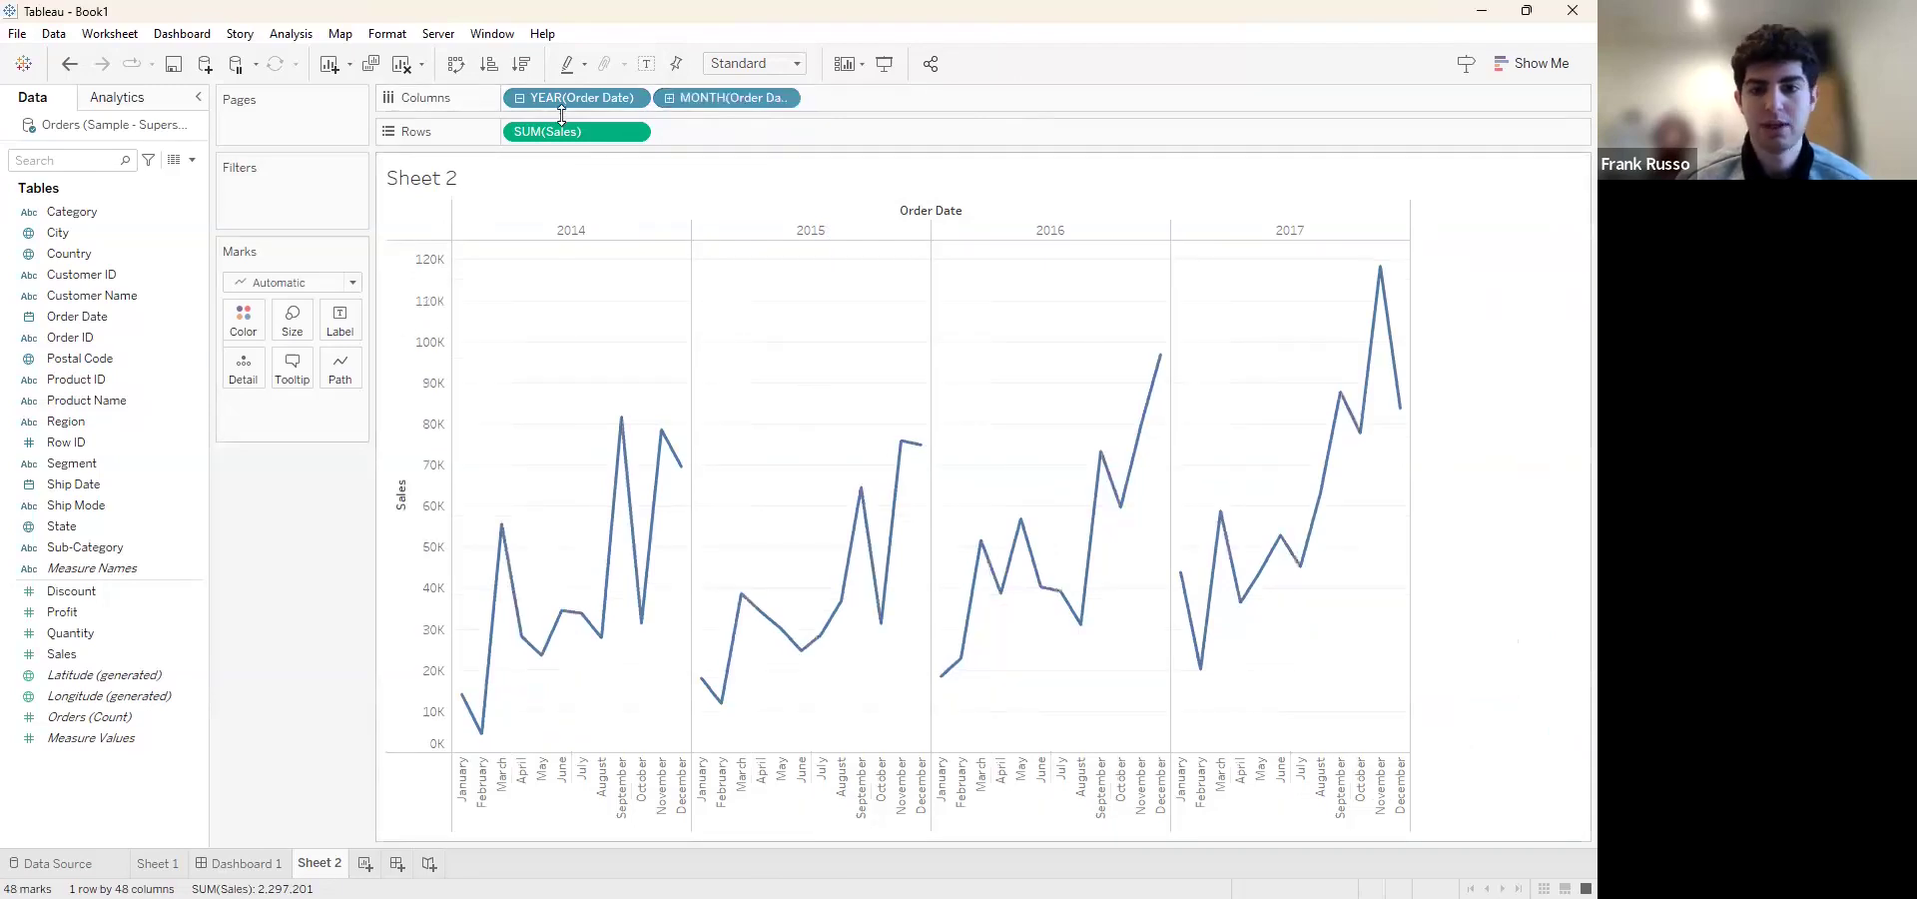
click(122, 420)
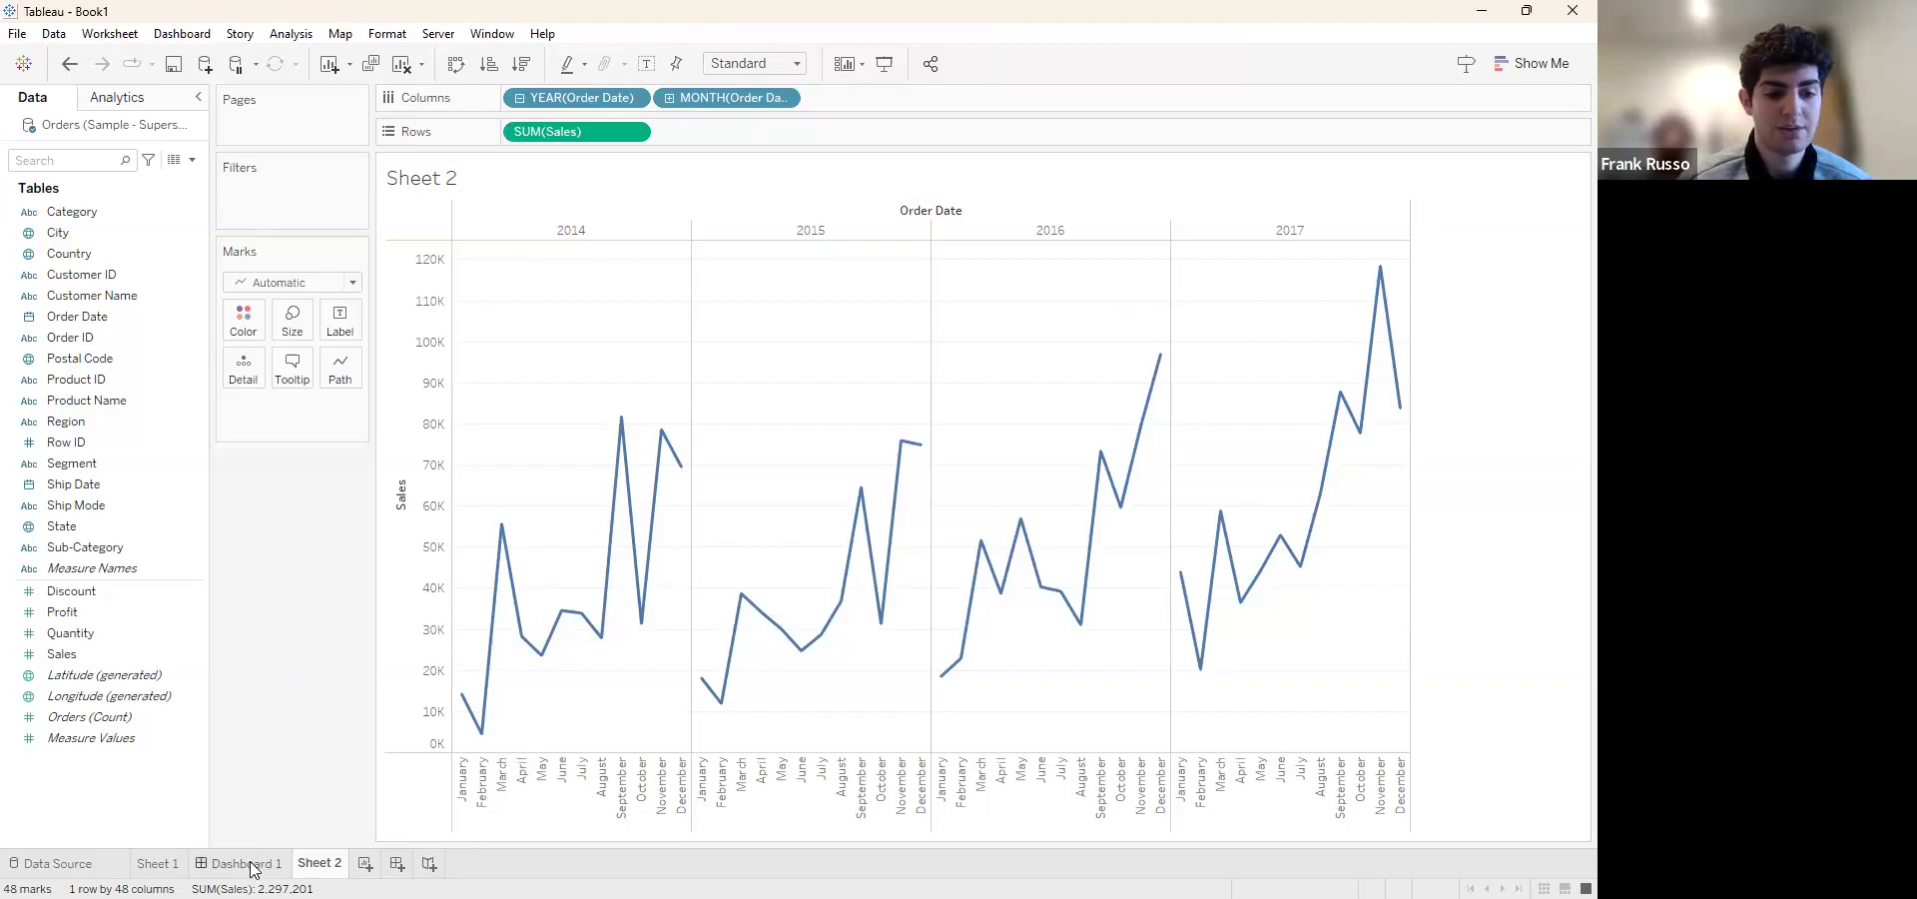
Apply Sheet 1's Region filter to all worksheets using this data source
click(158, 862)
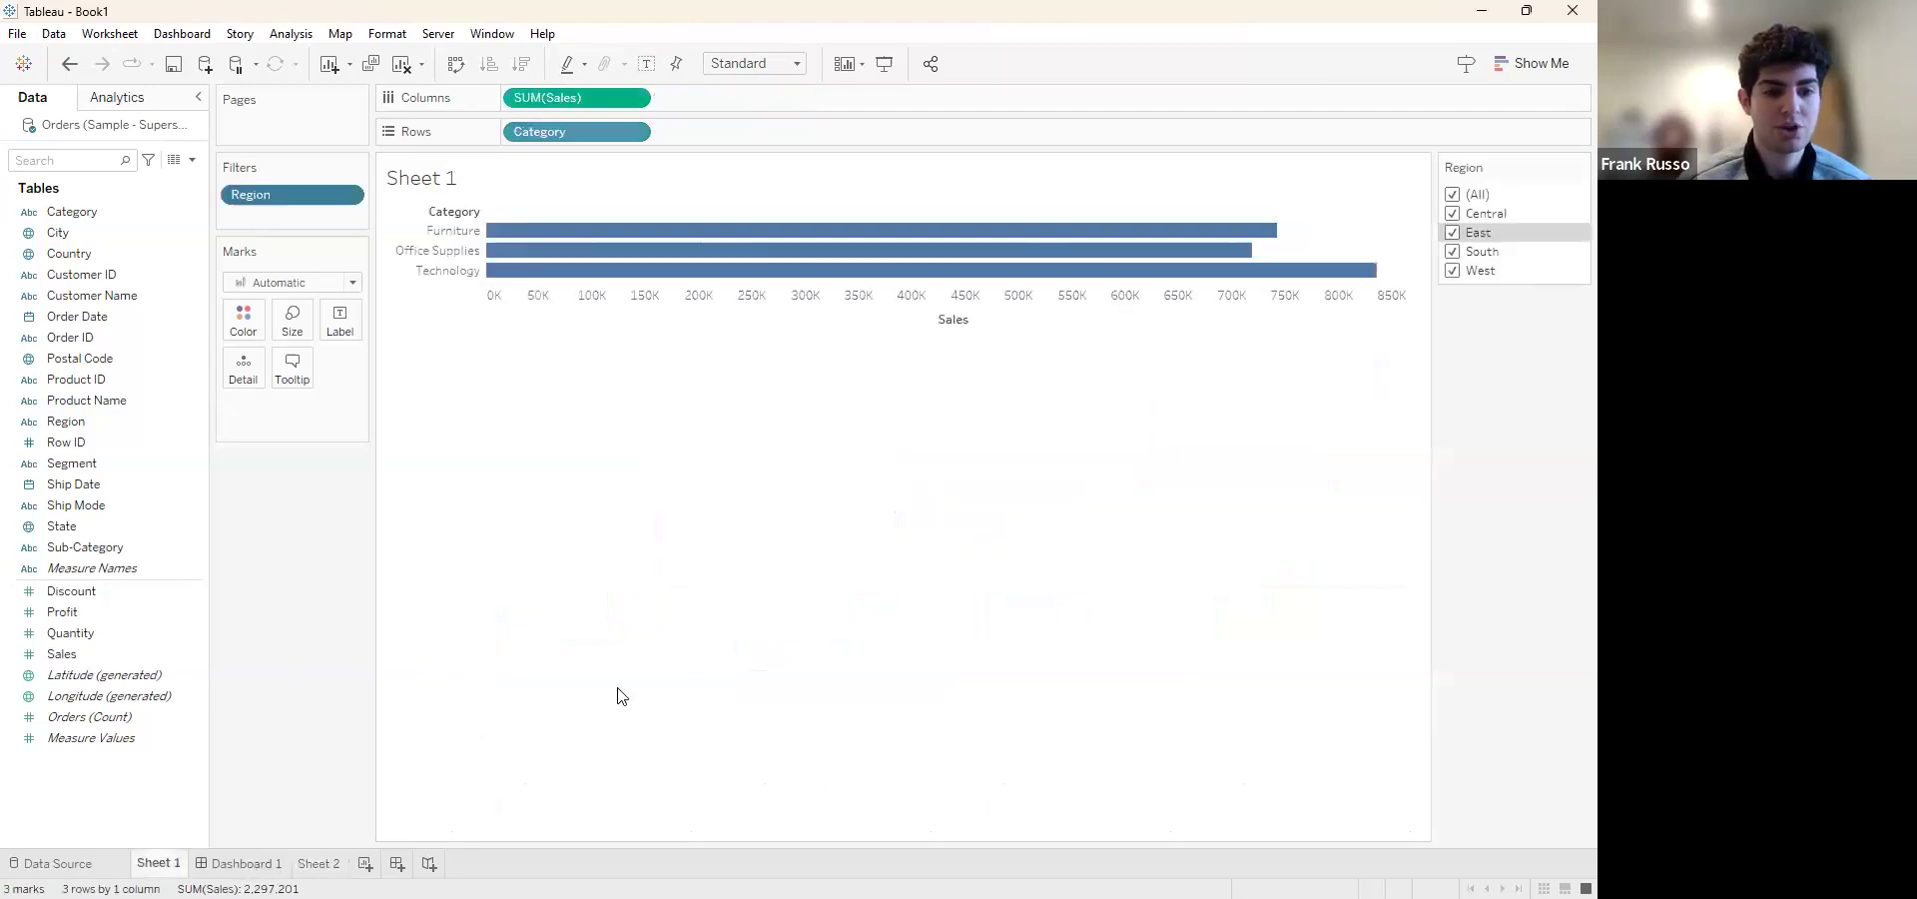
click(348, 197)
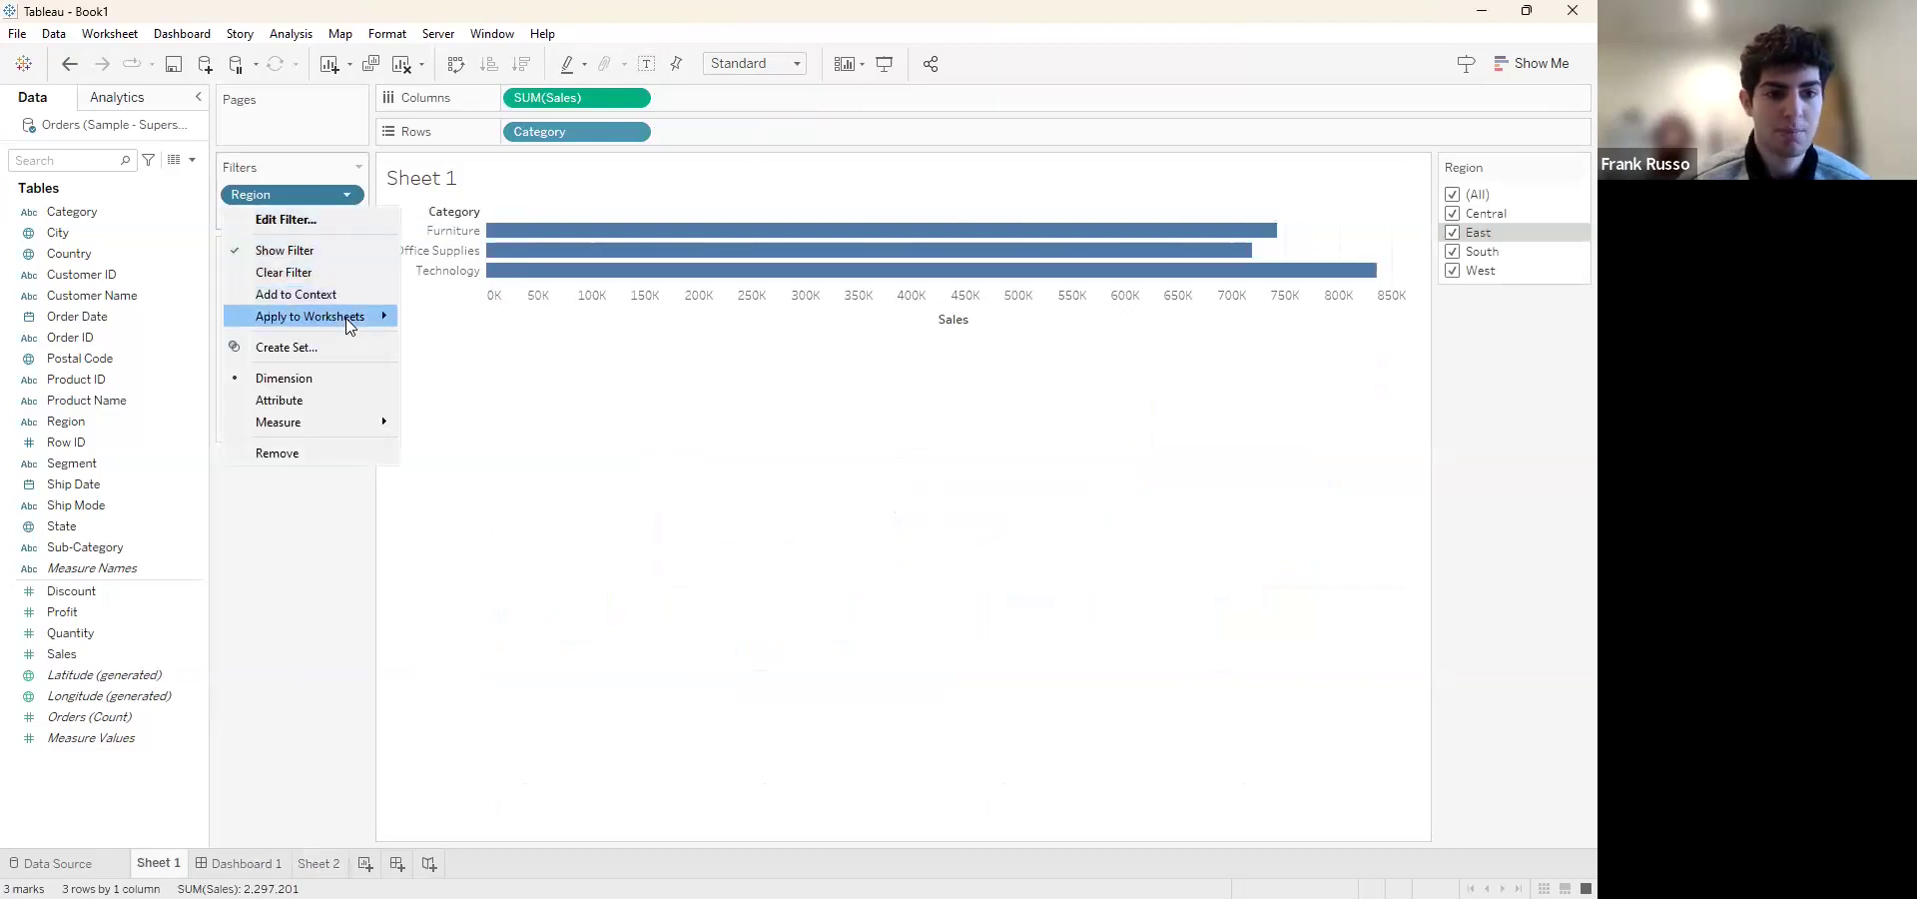
mouse_move(350, 323)
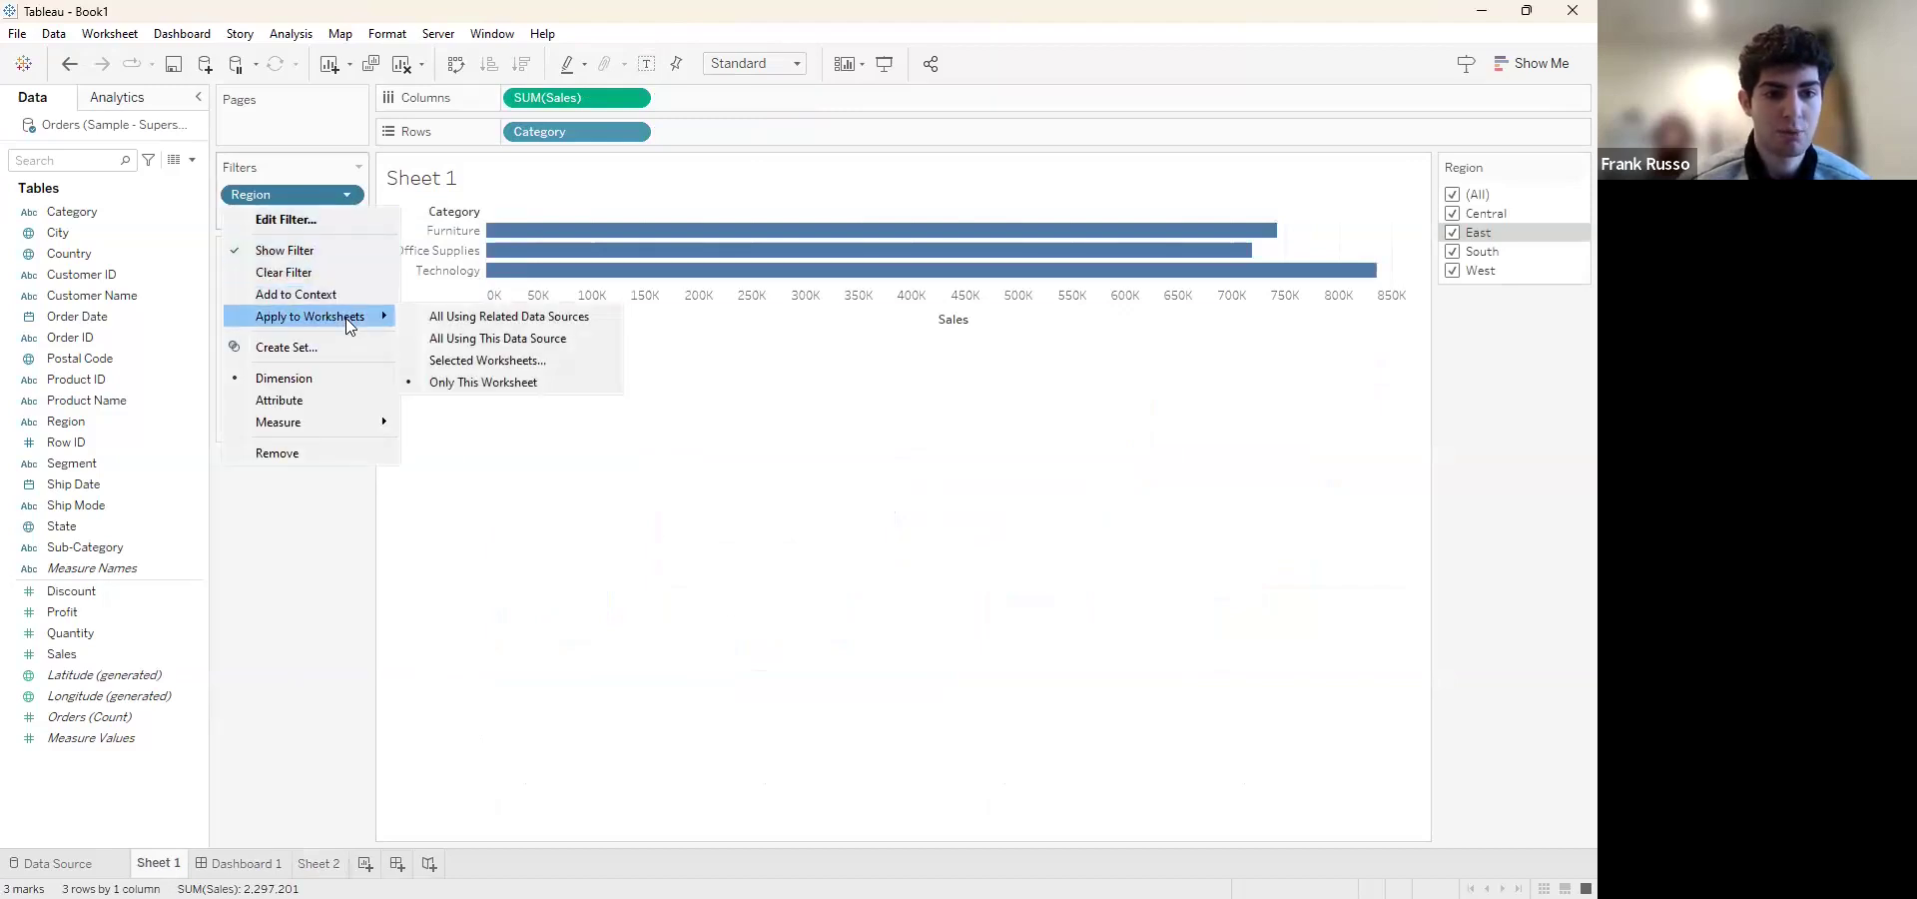
click(586, 337)
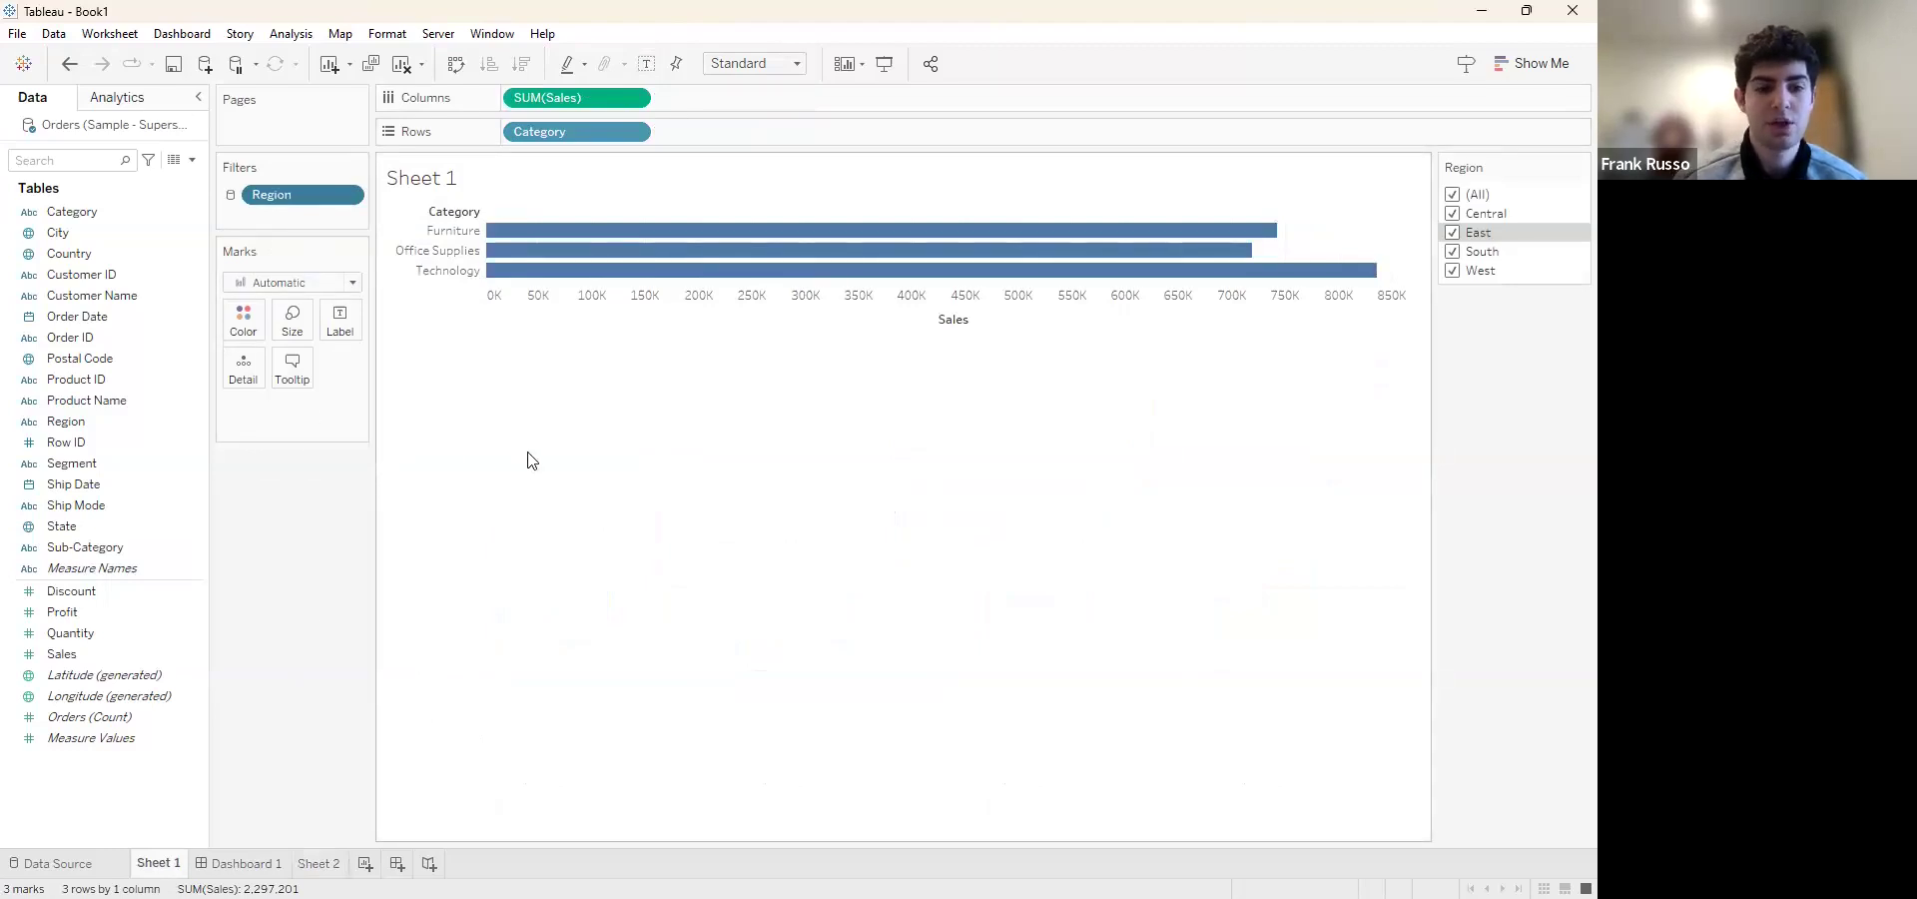
Place Sheet 2 on the dashboard as a floating chart below Sheet 1 and enlarge it so all four years fit
click(258, 865)
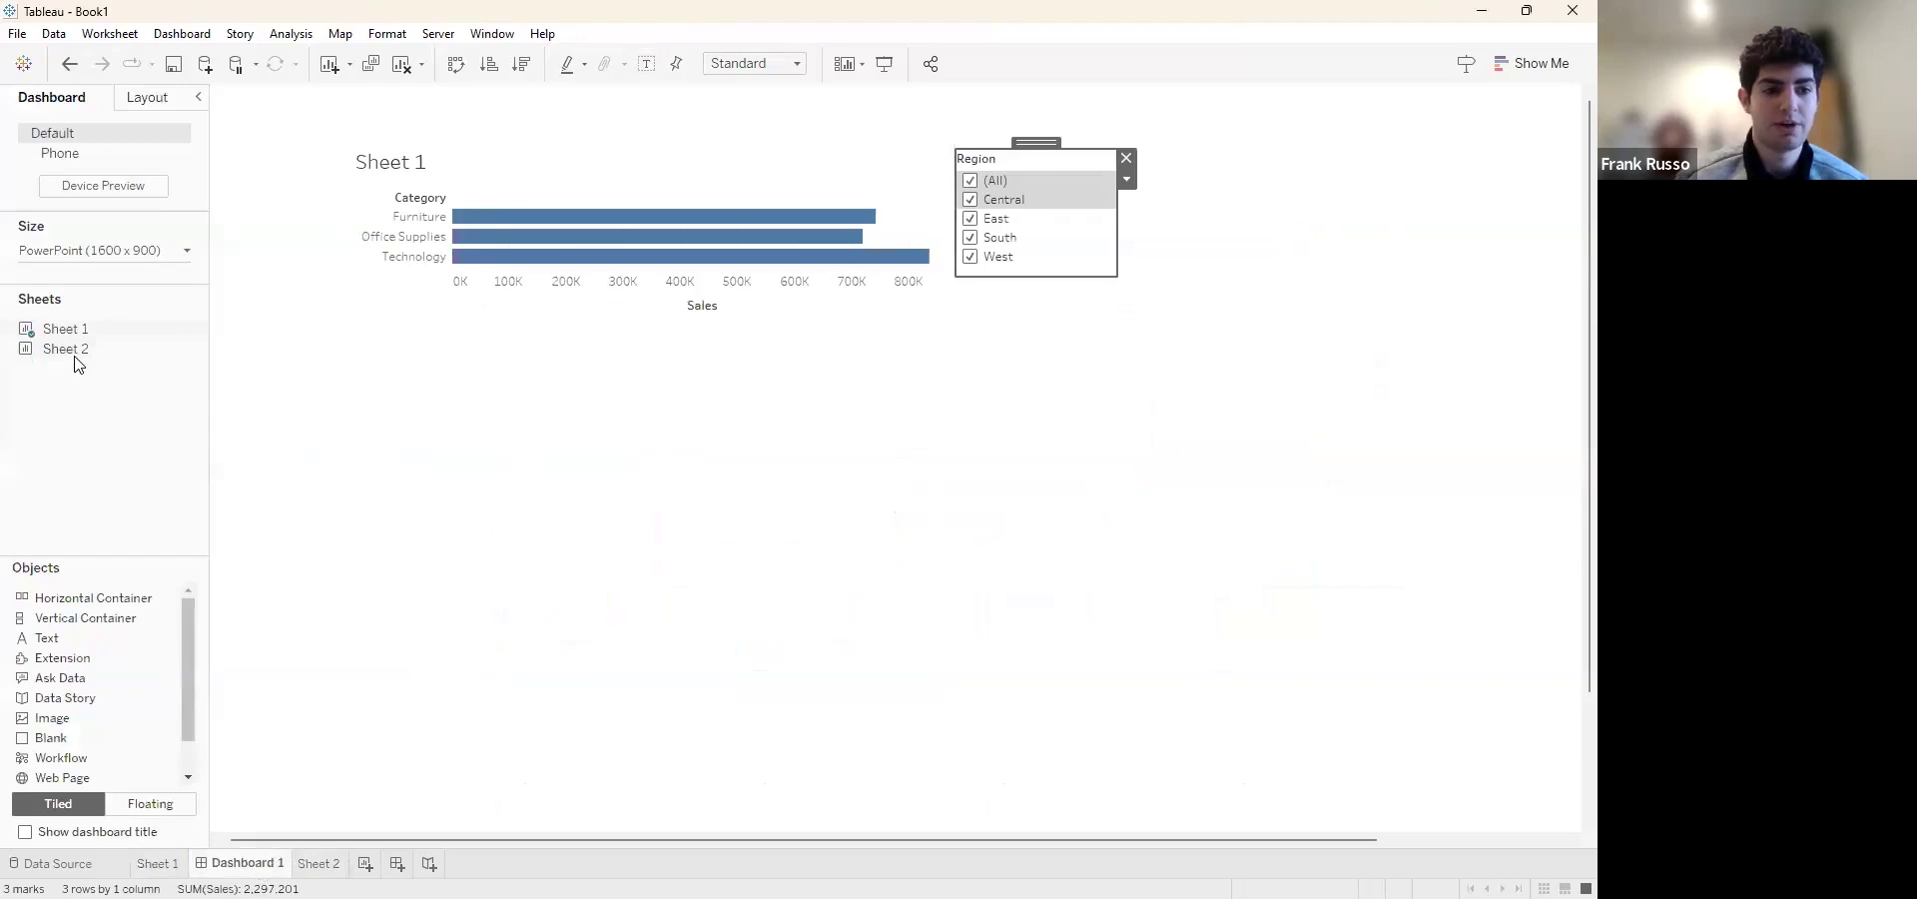
drag(77, 355, 394, 356)
drag(854, 609, 1143, 720)
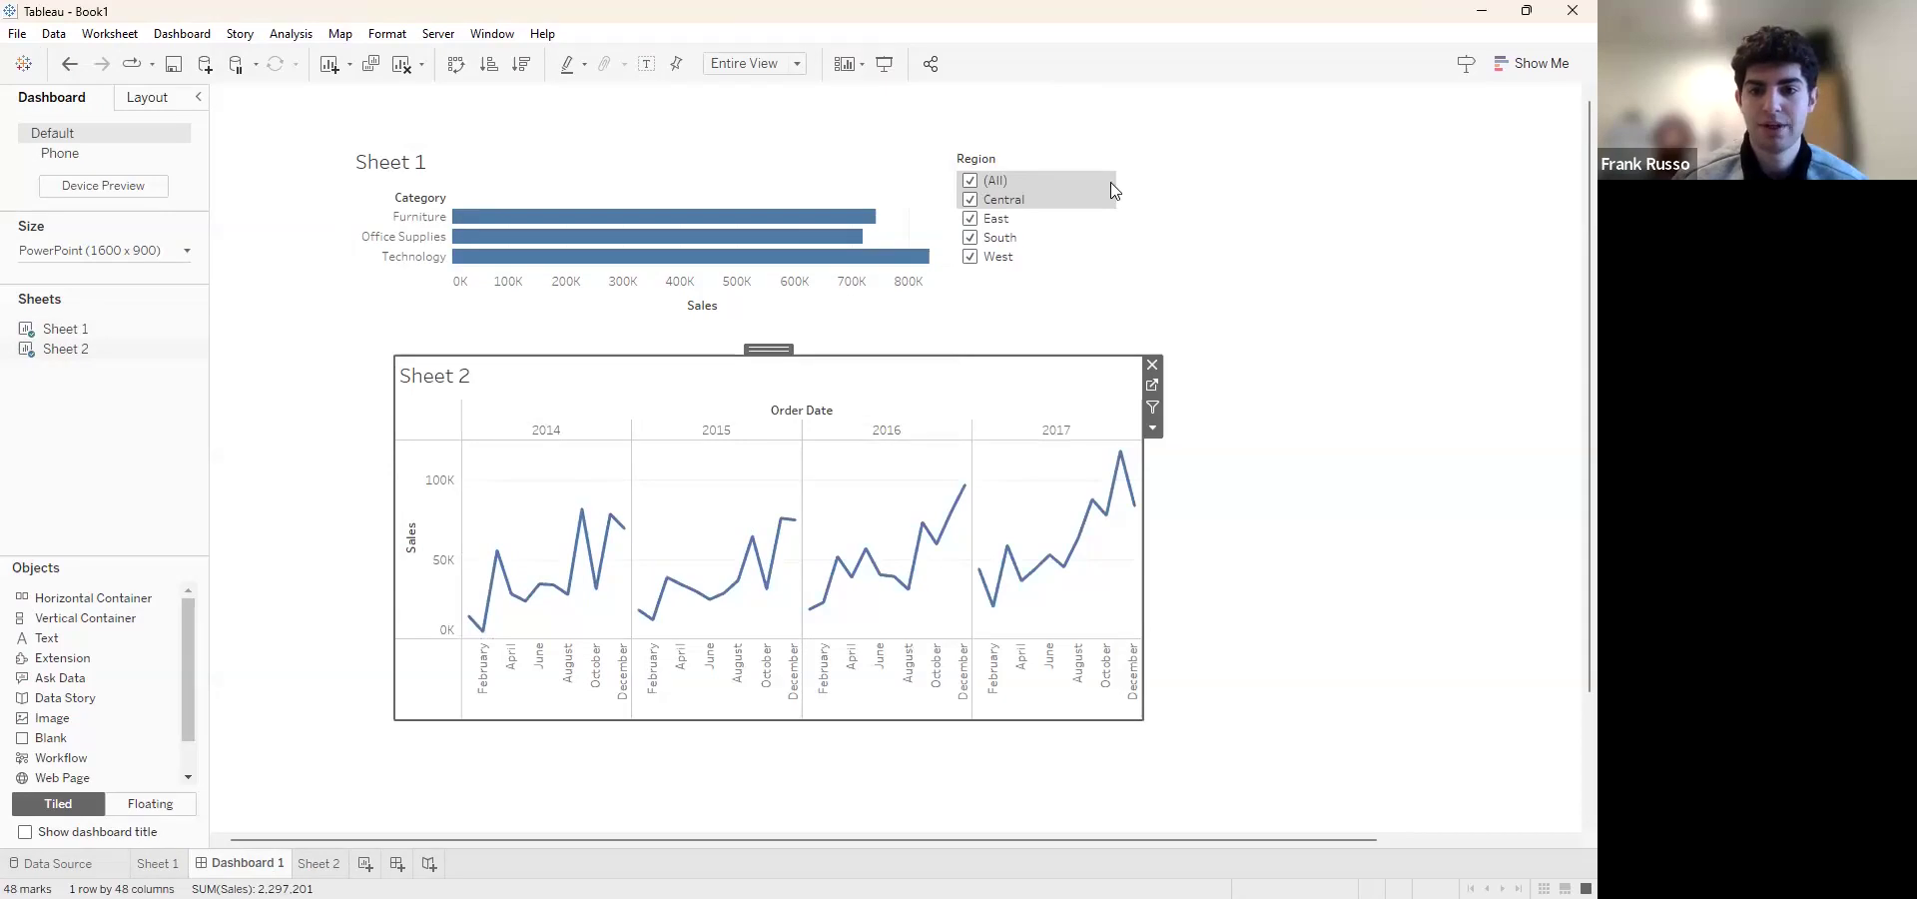
Test the shared Region filter on both charts by excluding West, East and South, and restore all regions
click(971, 258)
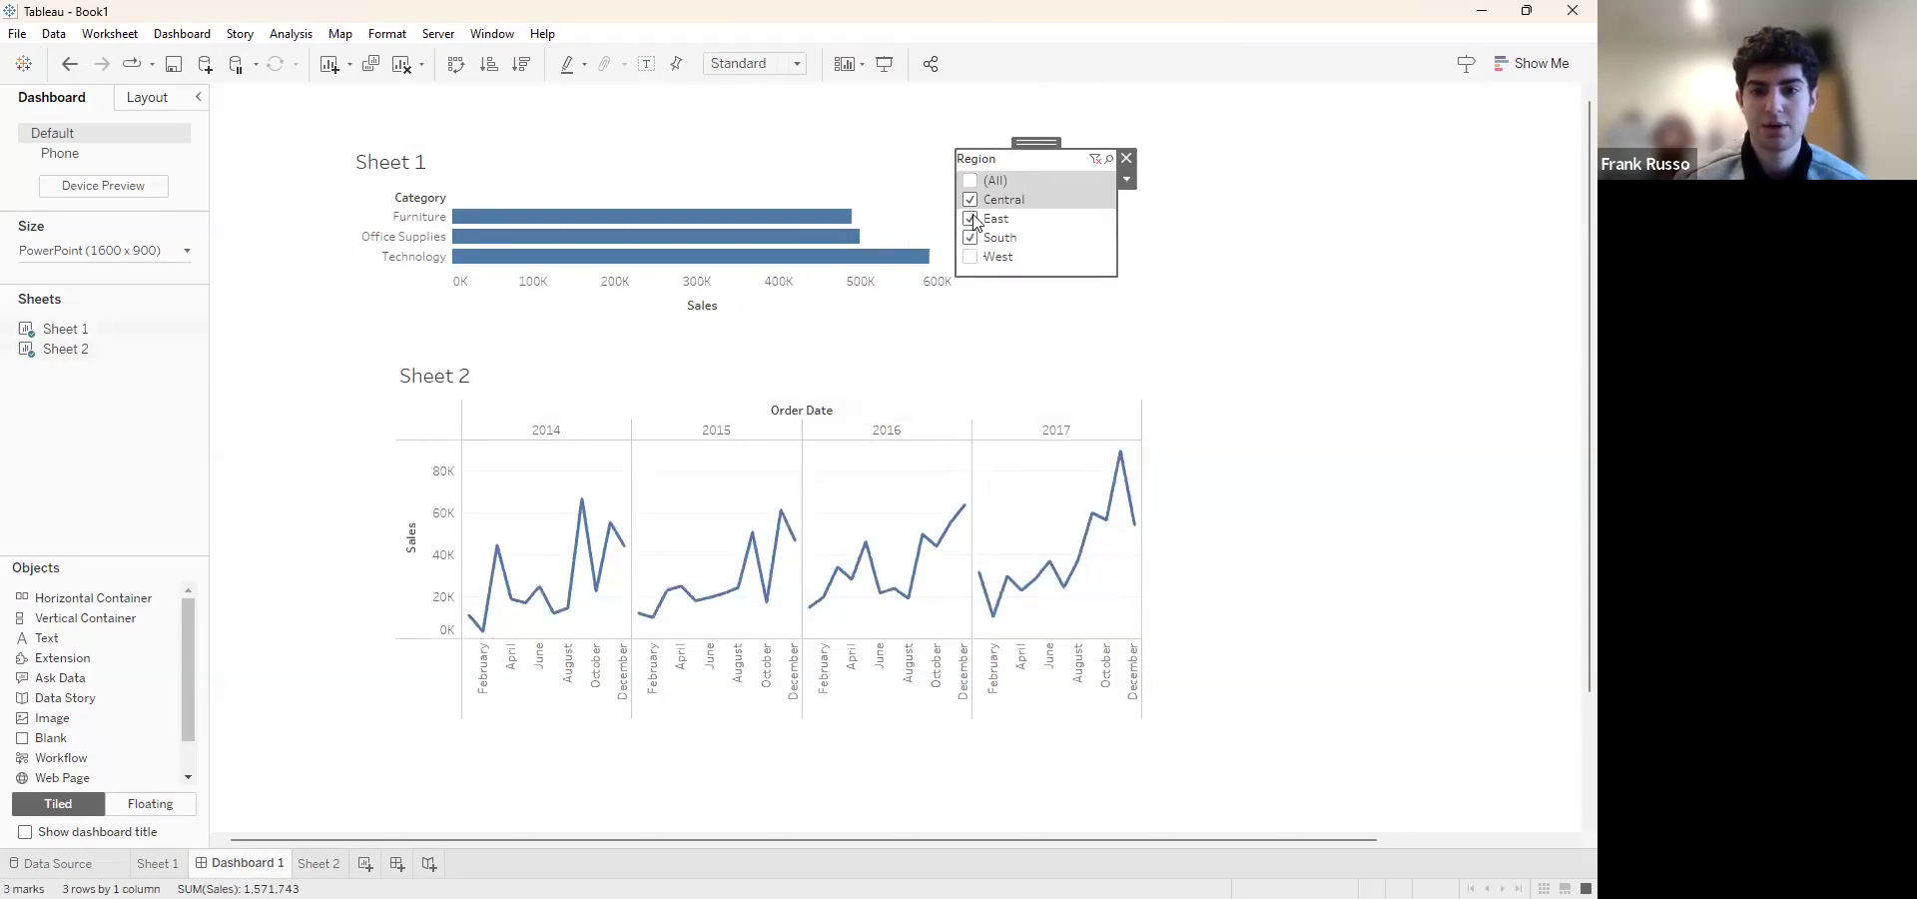
click(970, 219)
click(970, 238)
click(972, 184)
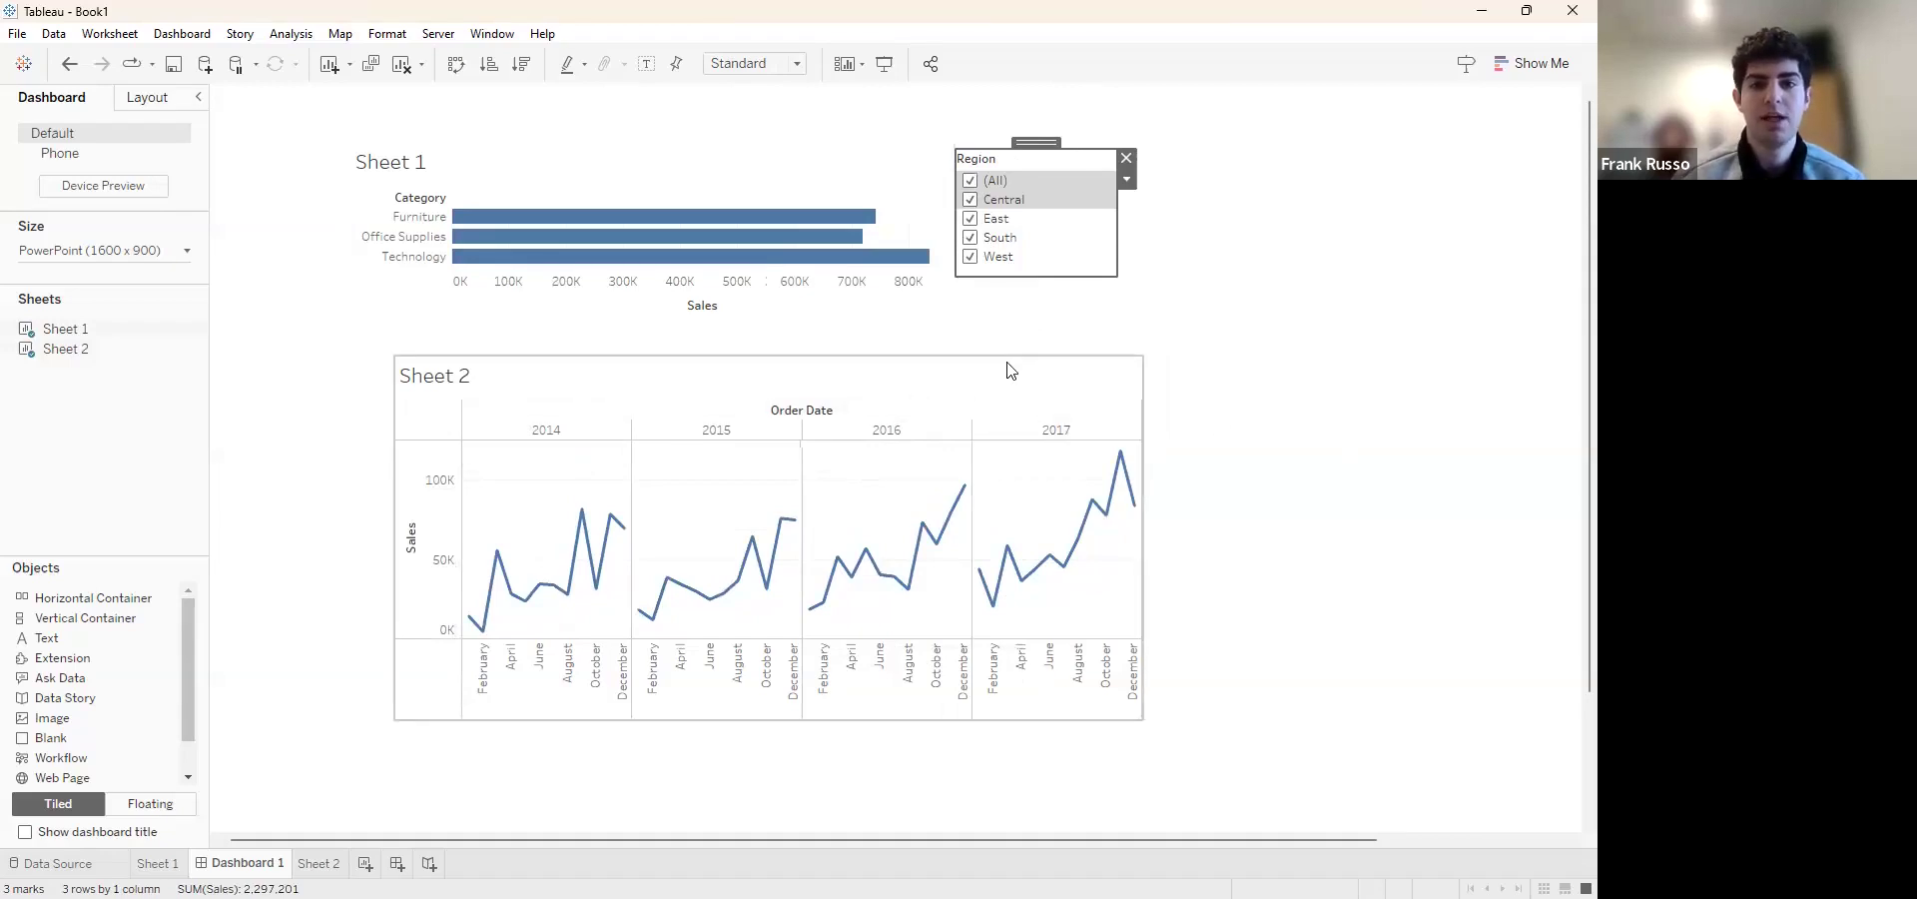
mouse_move(716, 258)
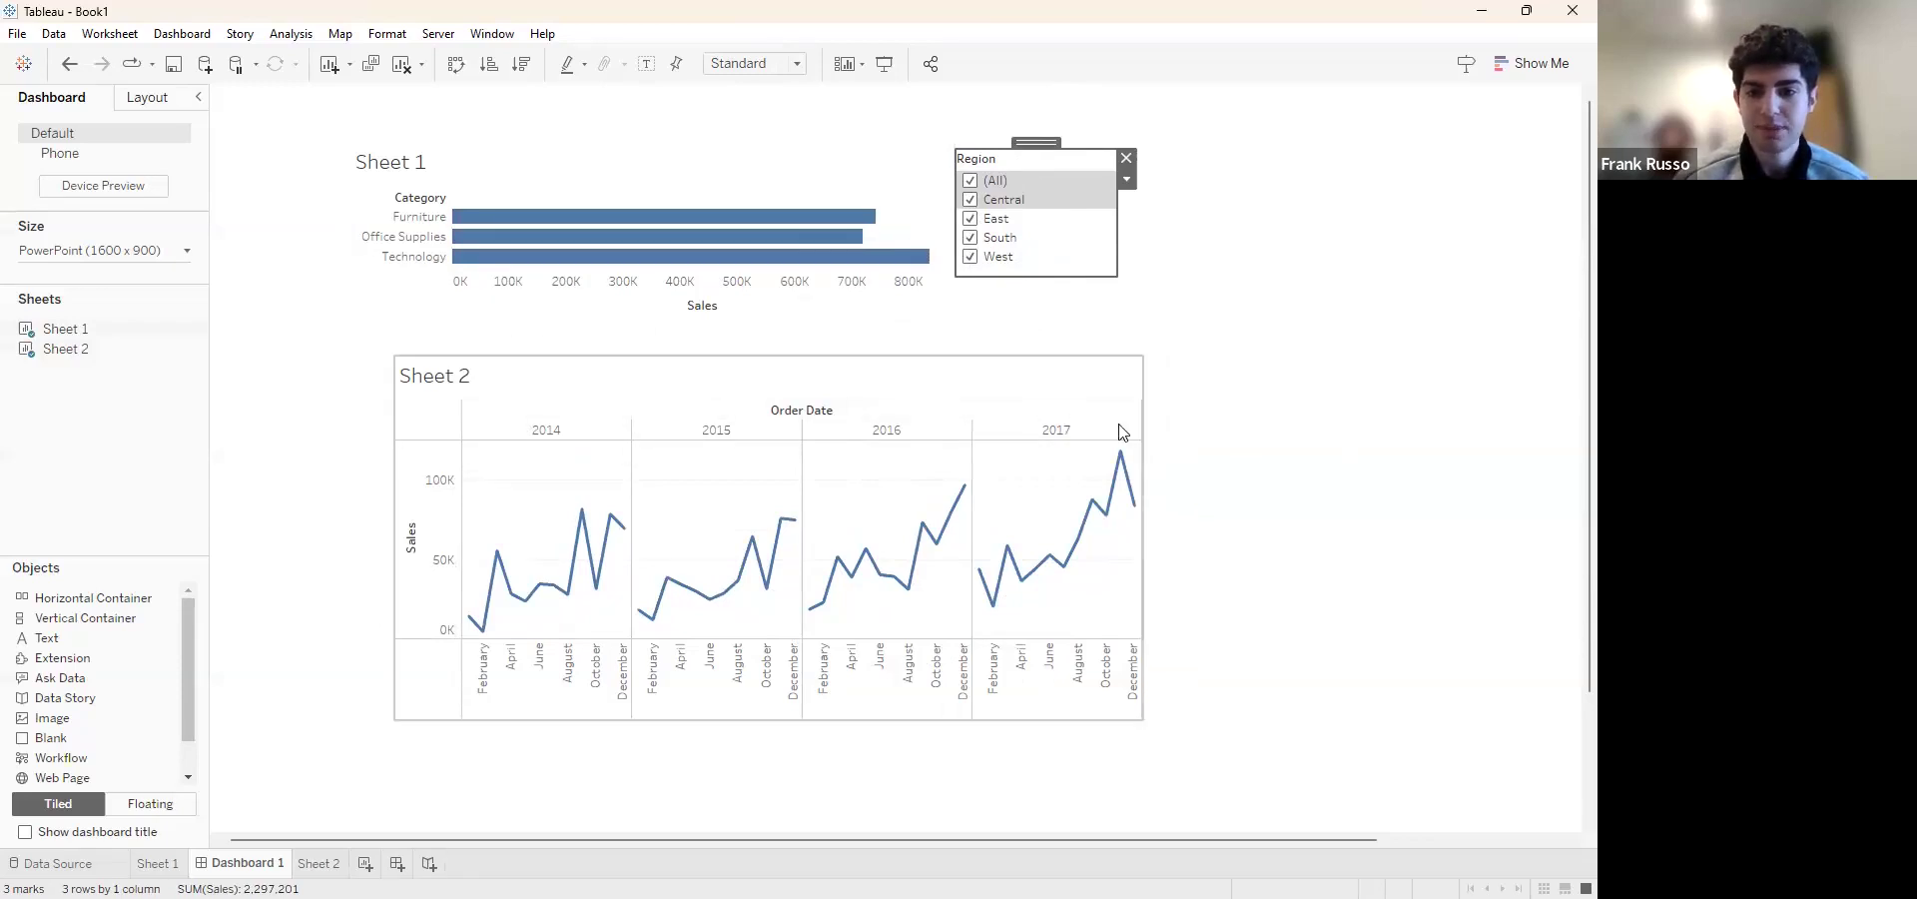
Use the Sheet 2 chart as a filter and select its November 2017 point to filter the category bars
click(1126, 375)
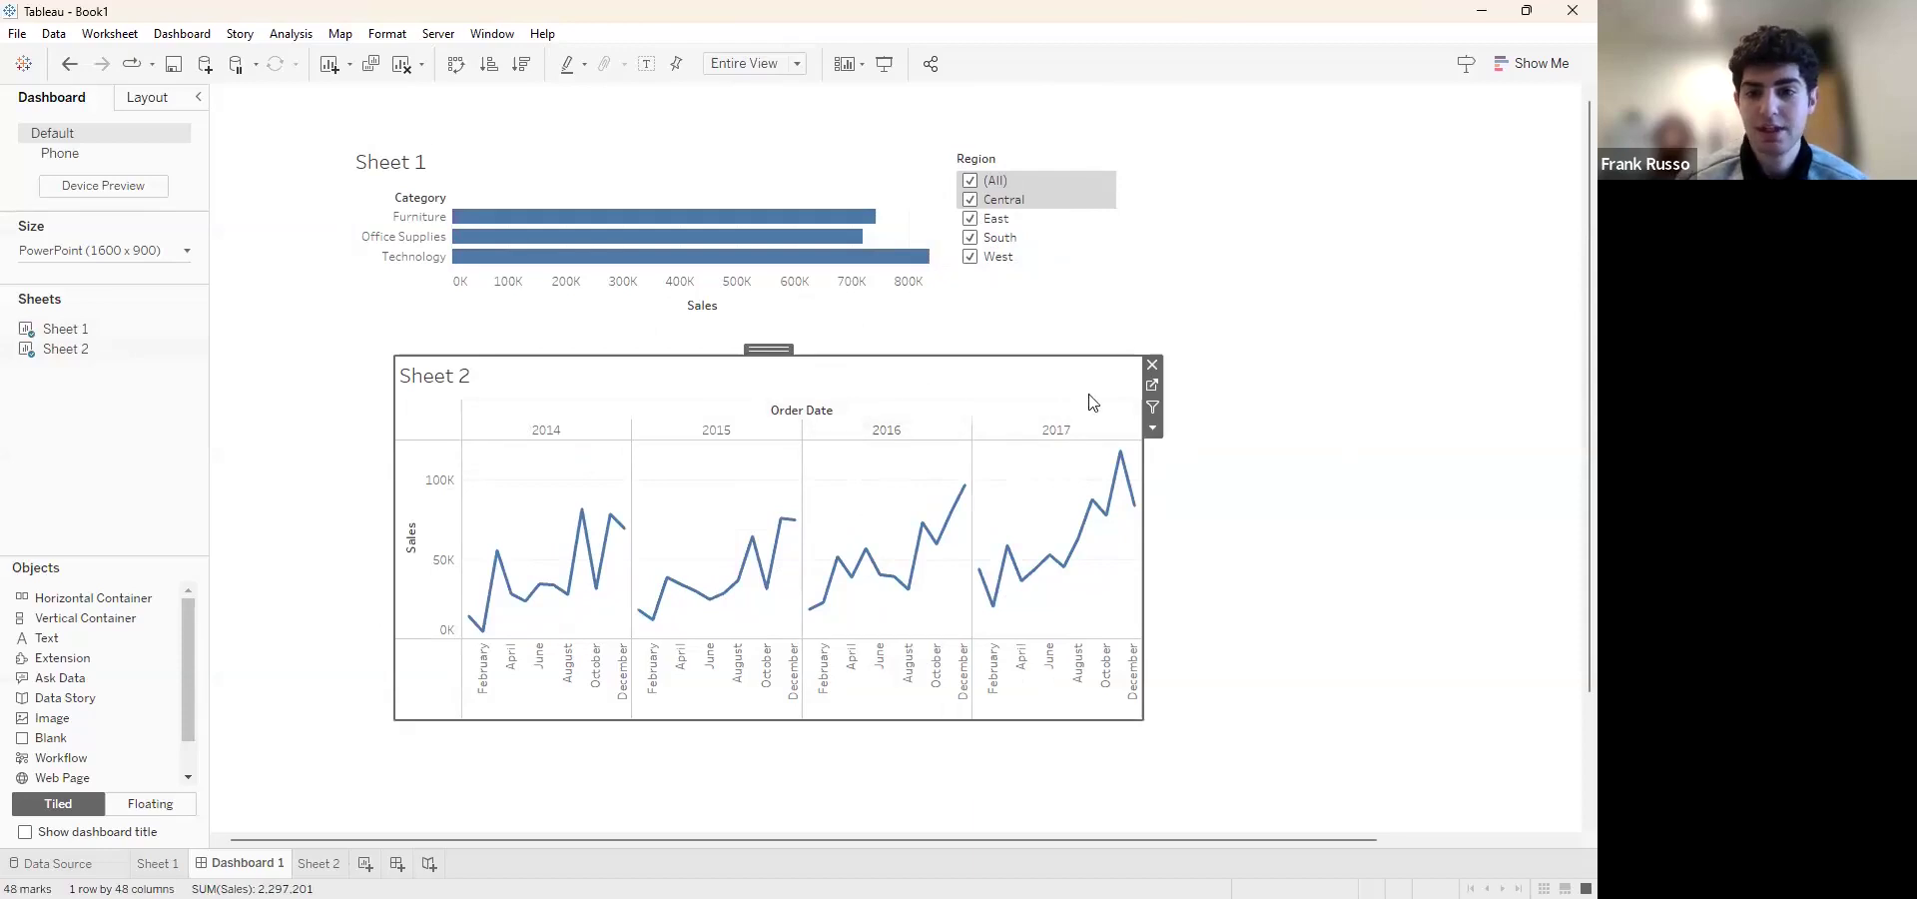
click(1154, 409)
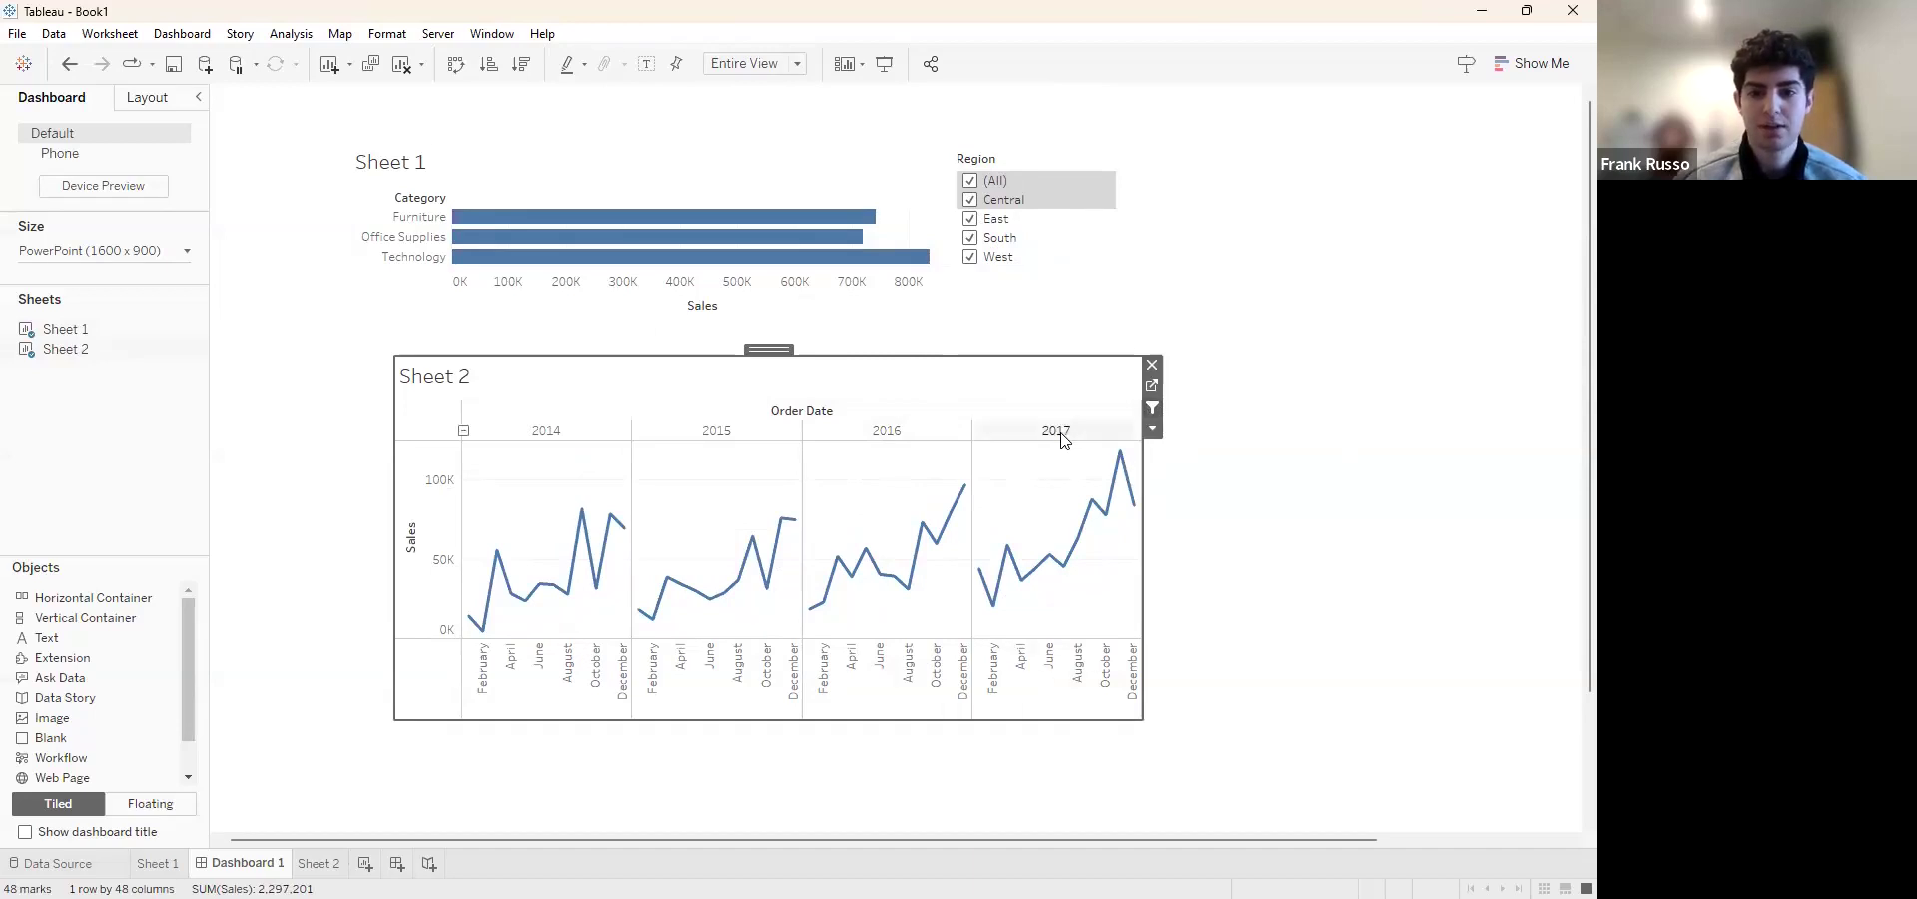
mouse_move(1122, 457)
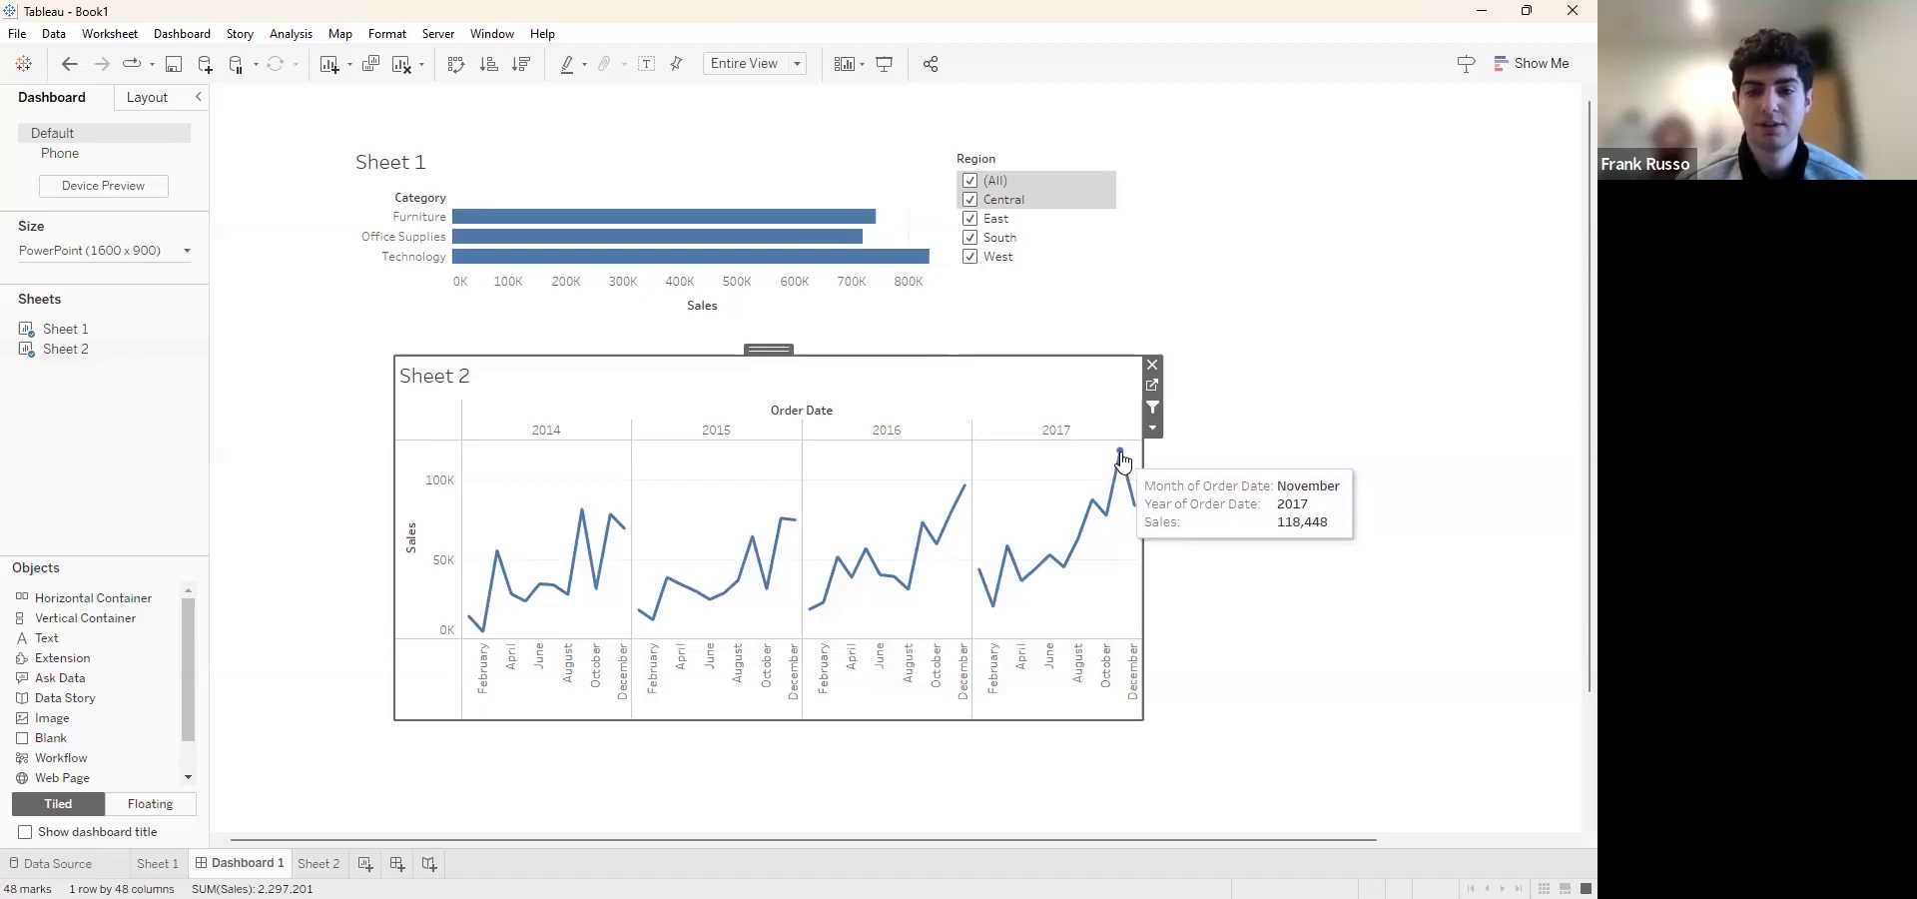
click(1121, 454)
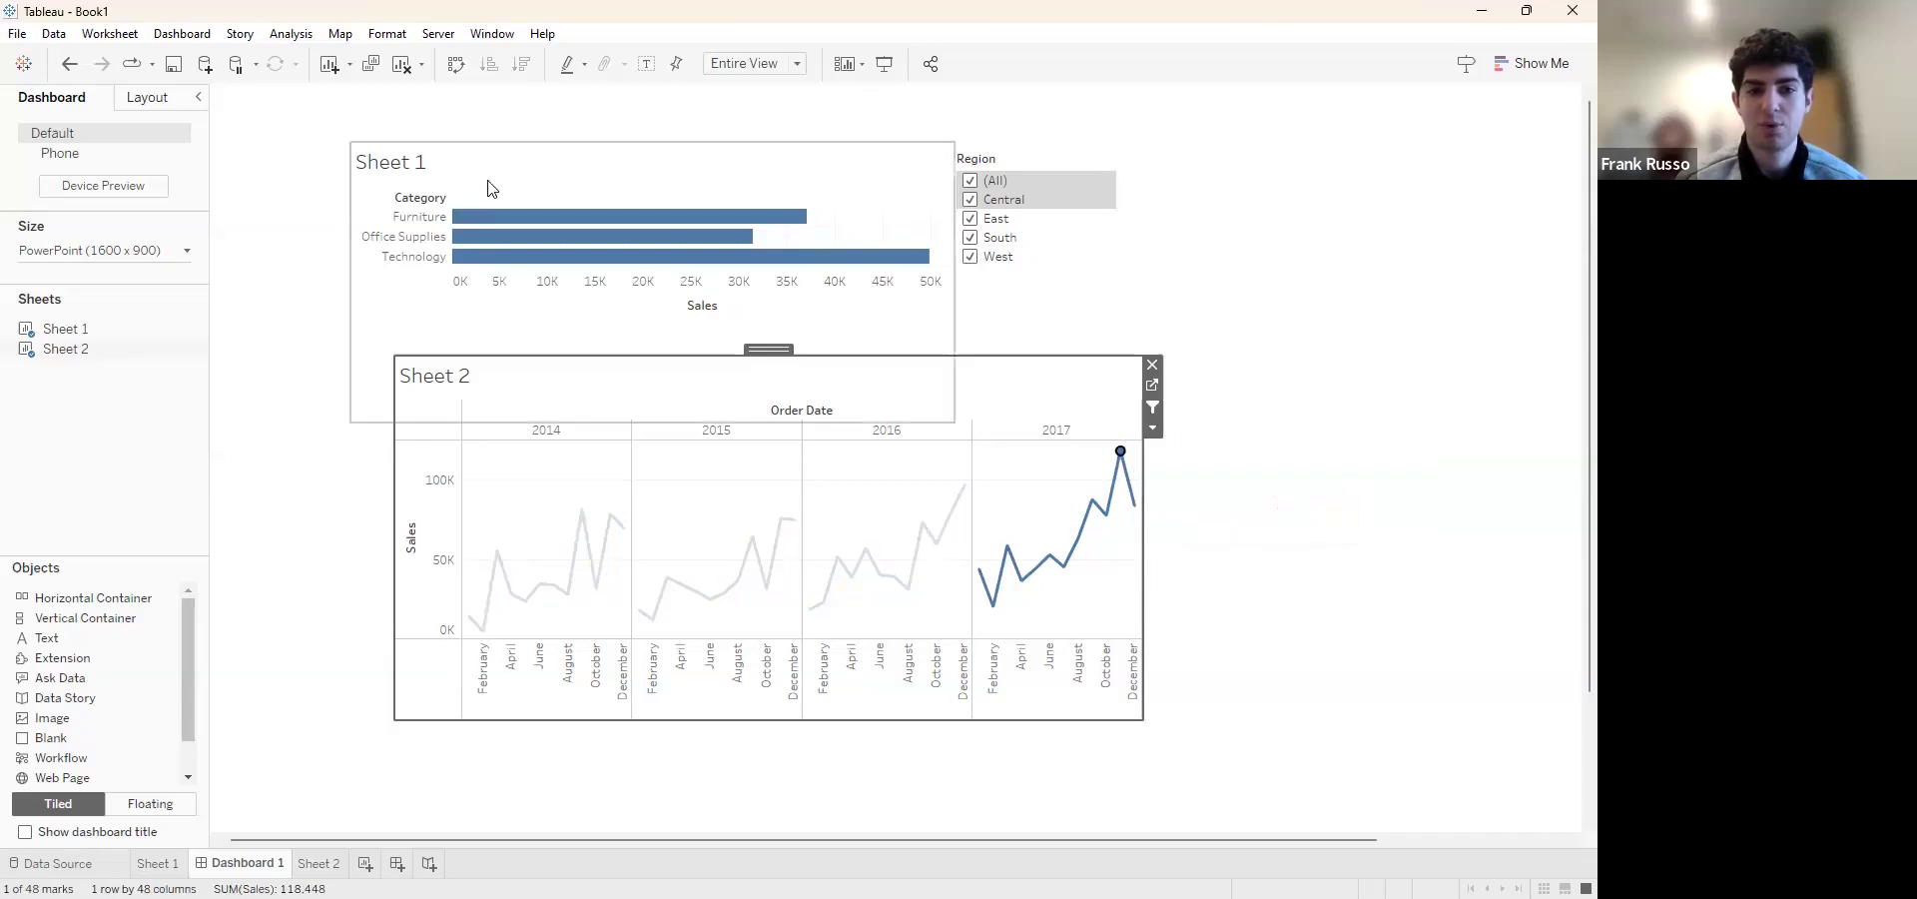
mouse_move(1120, 457)
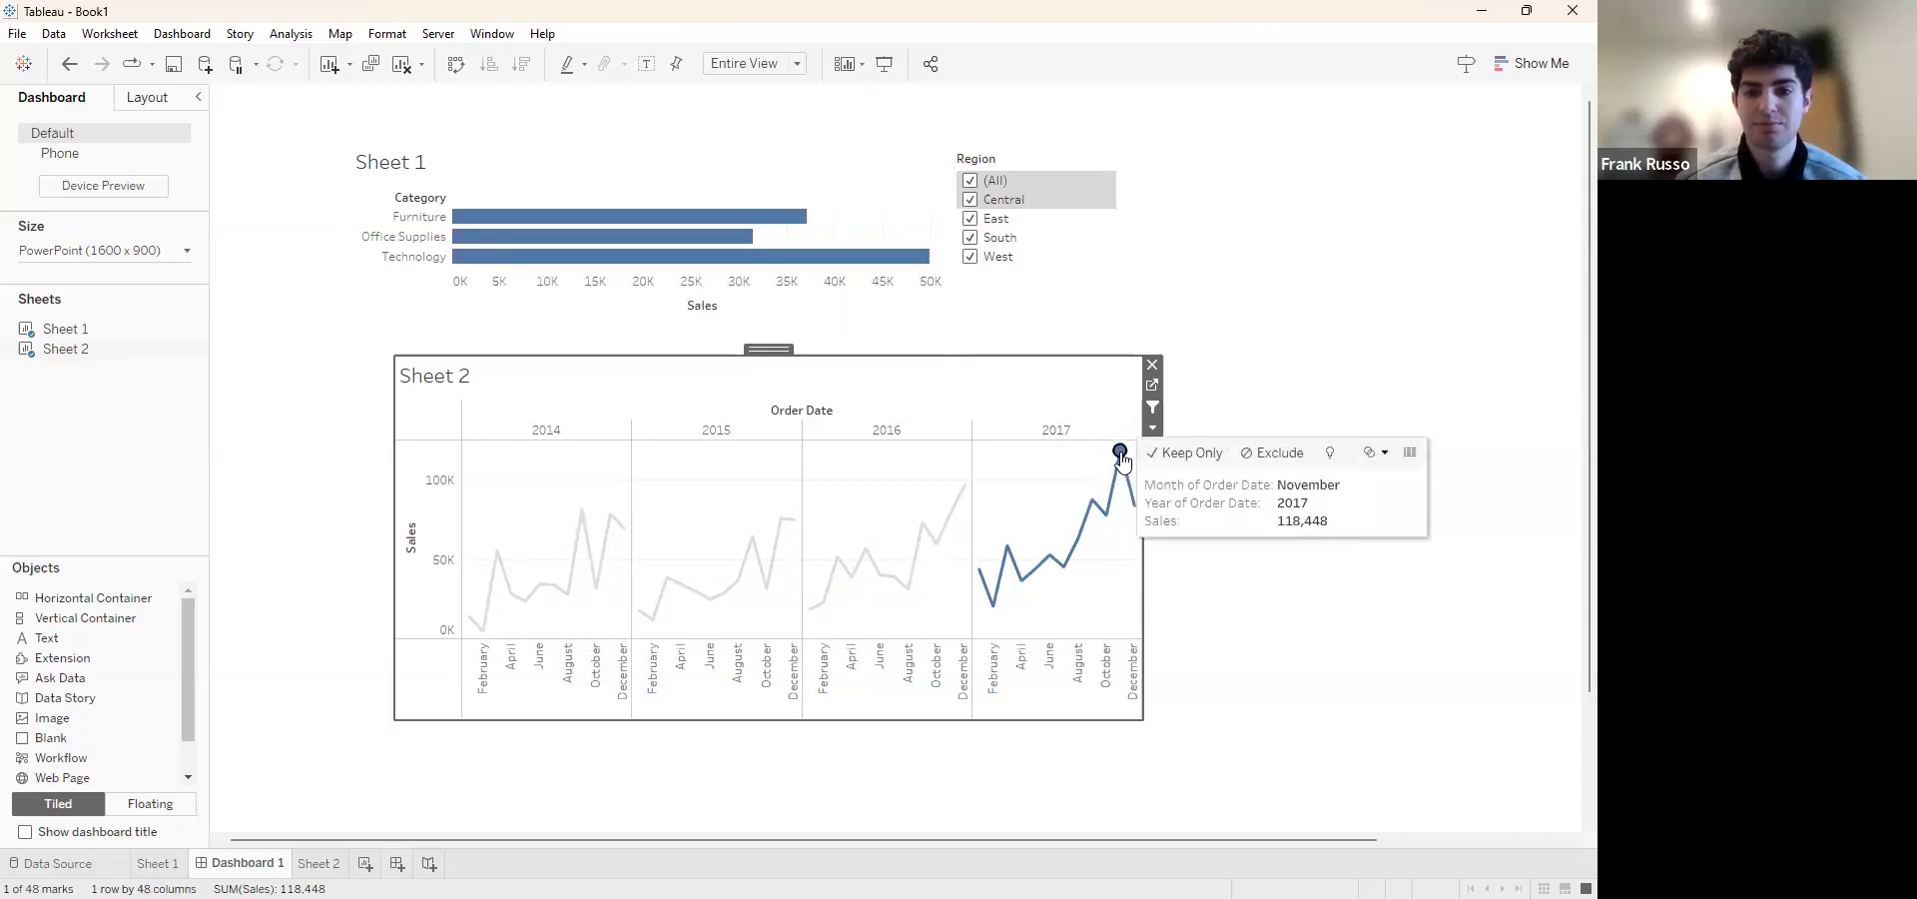
Try the Region filter with South toggled and West alone for November 2017, restore all regions and clear the selected point
click(970, 238)
click(969, 238)
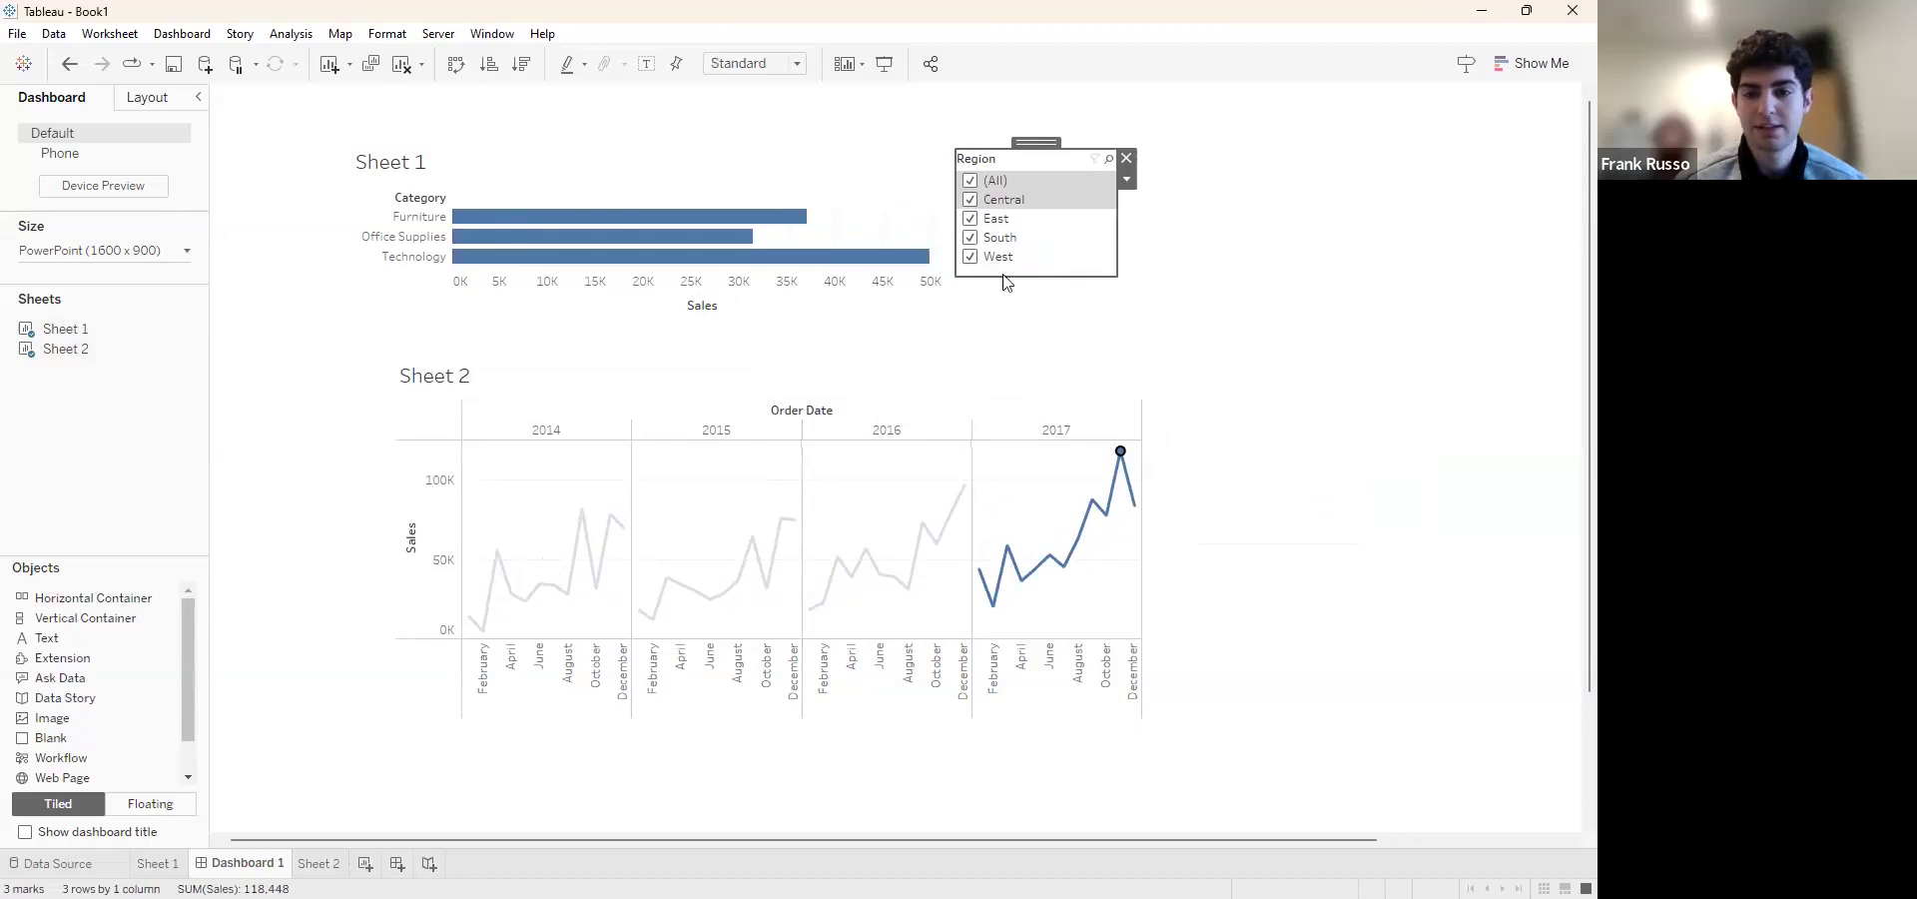
click(970, 180)
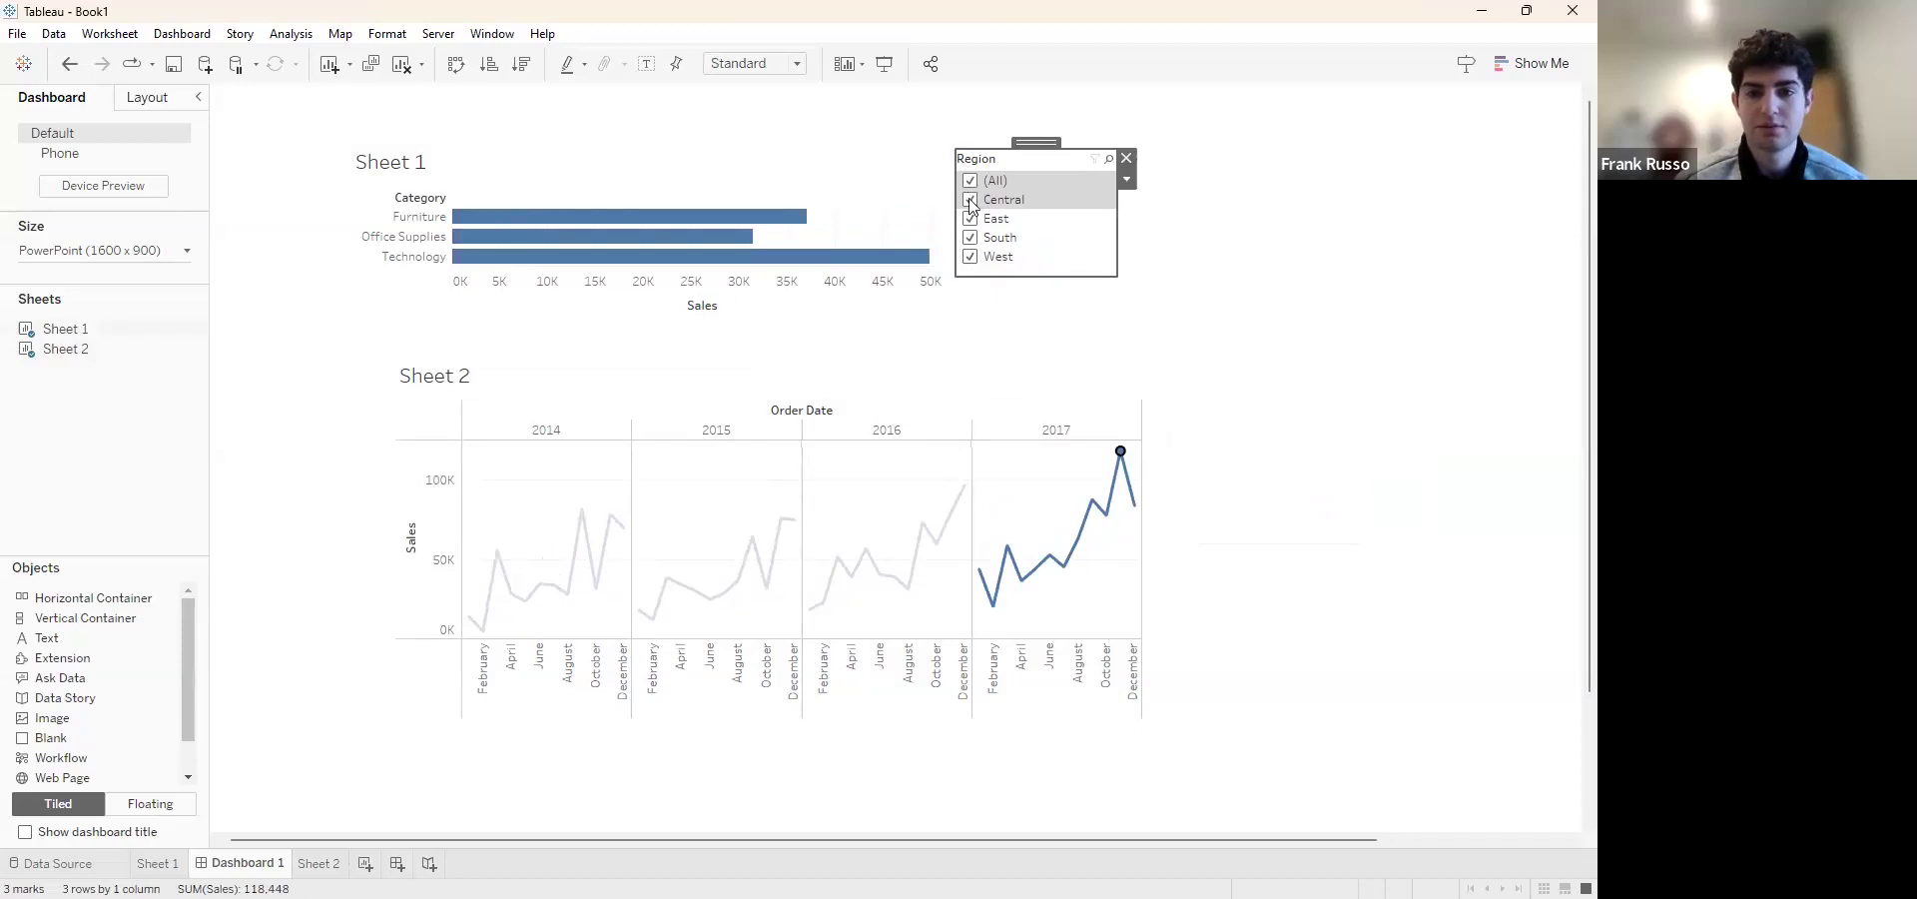
click(969, 261)
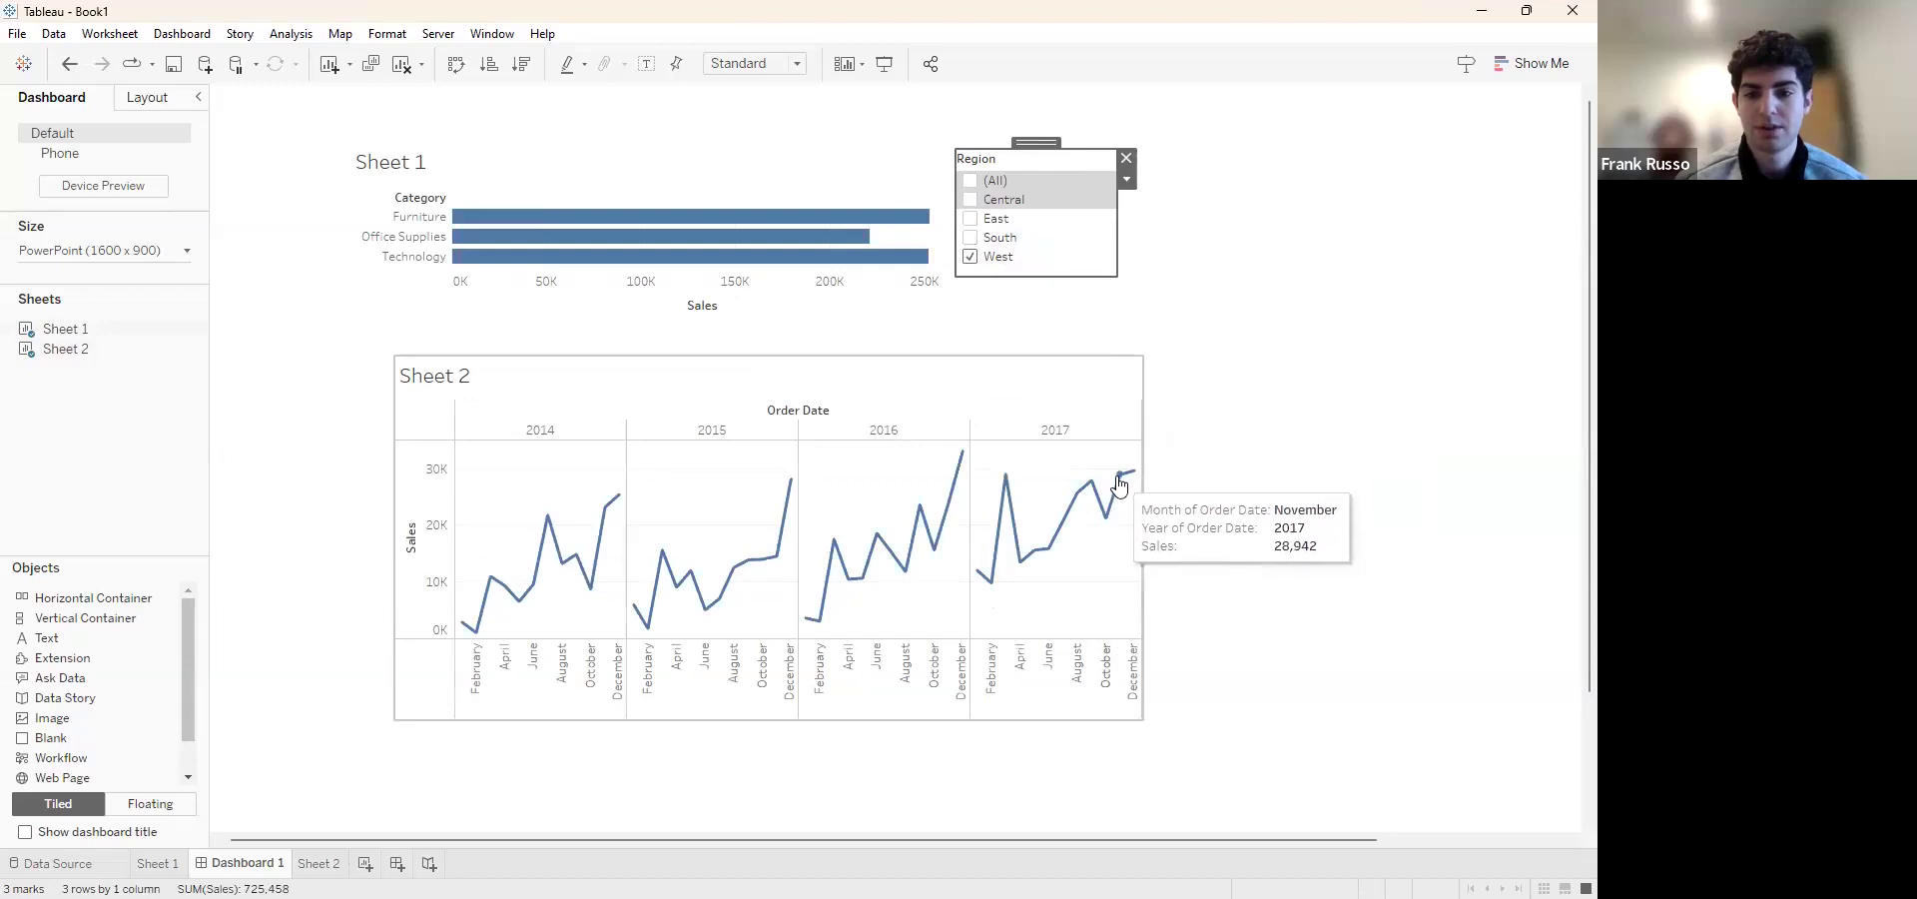
click(1120, 477)
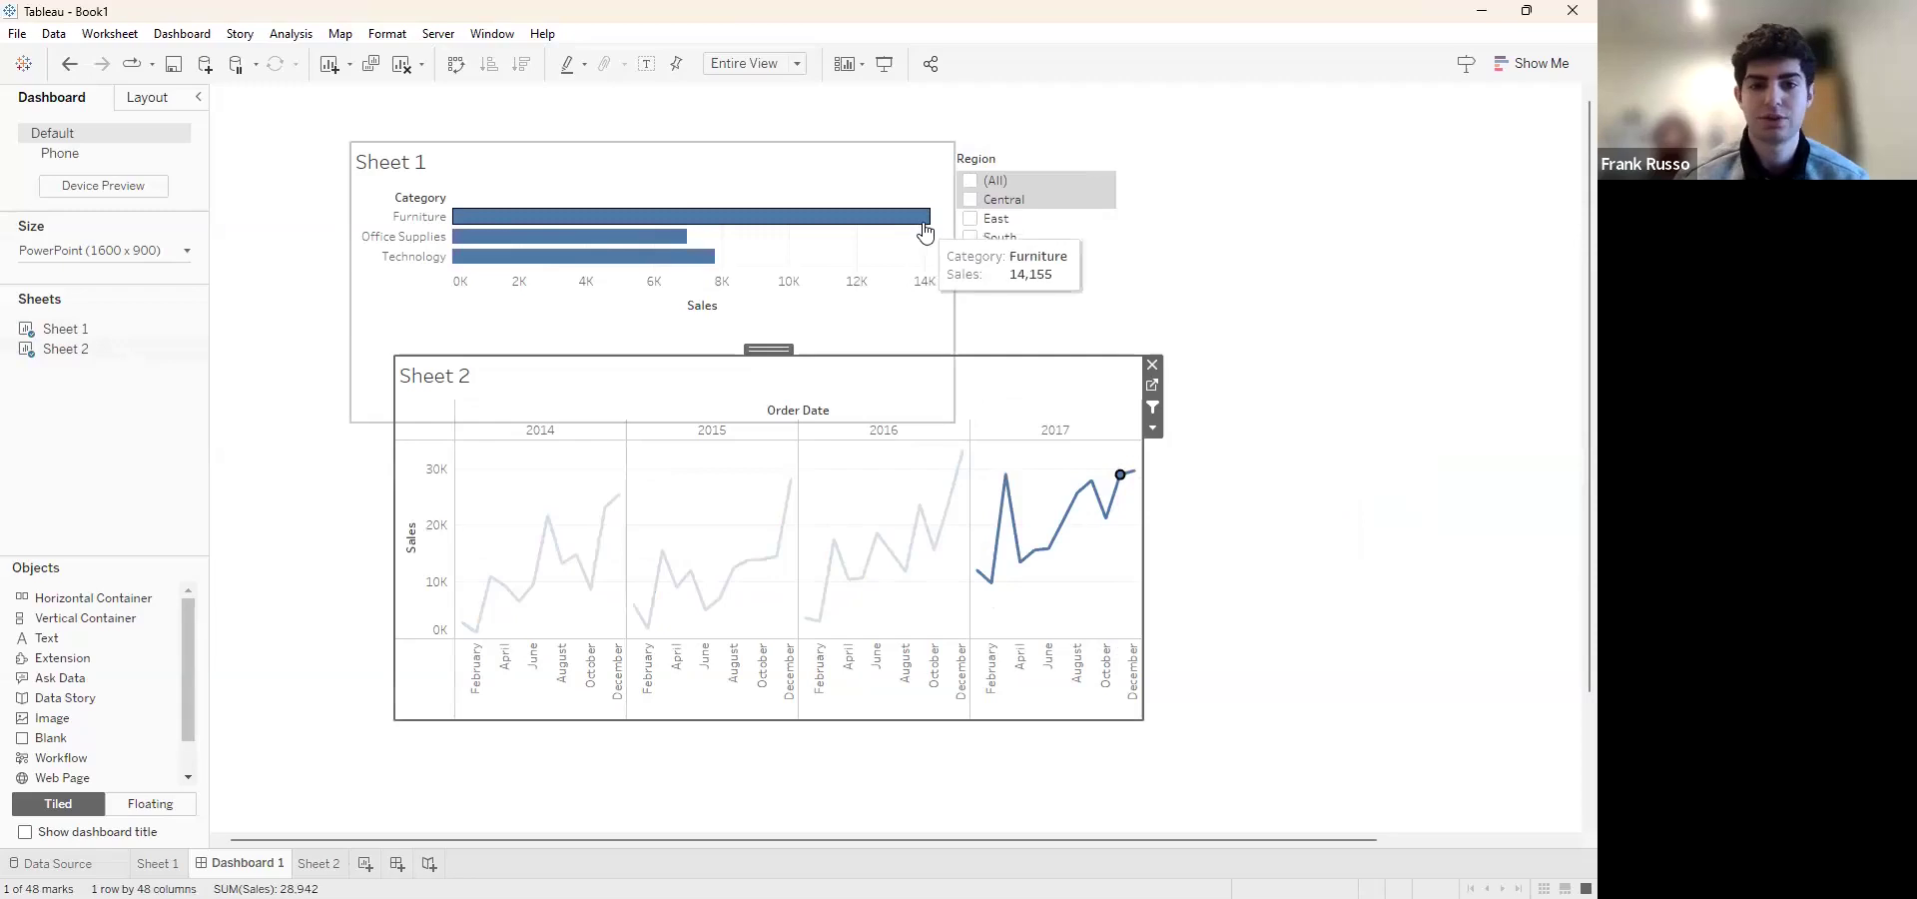
click(970, 182)
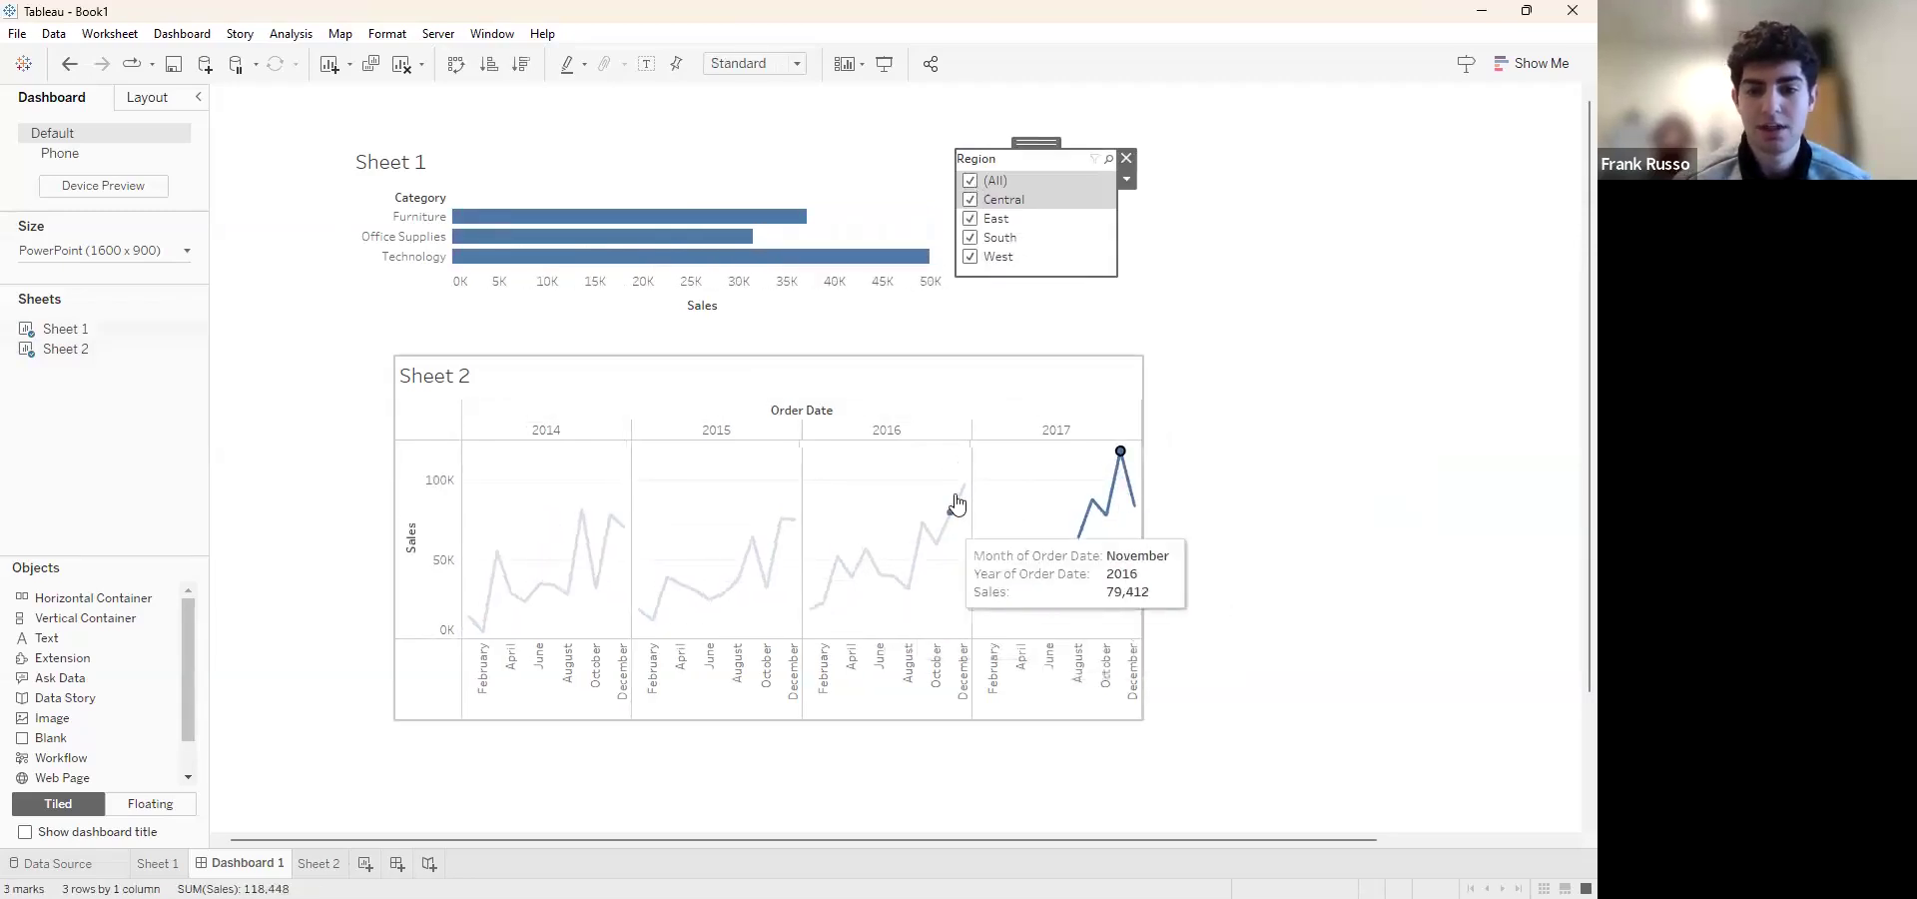
click(1121, 455)
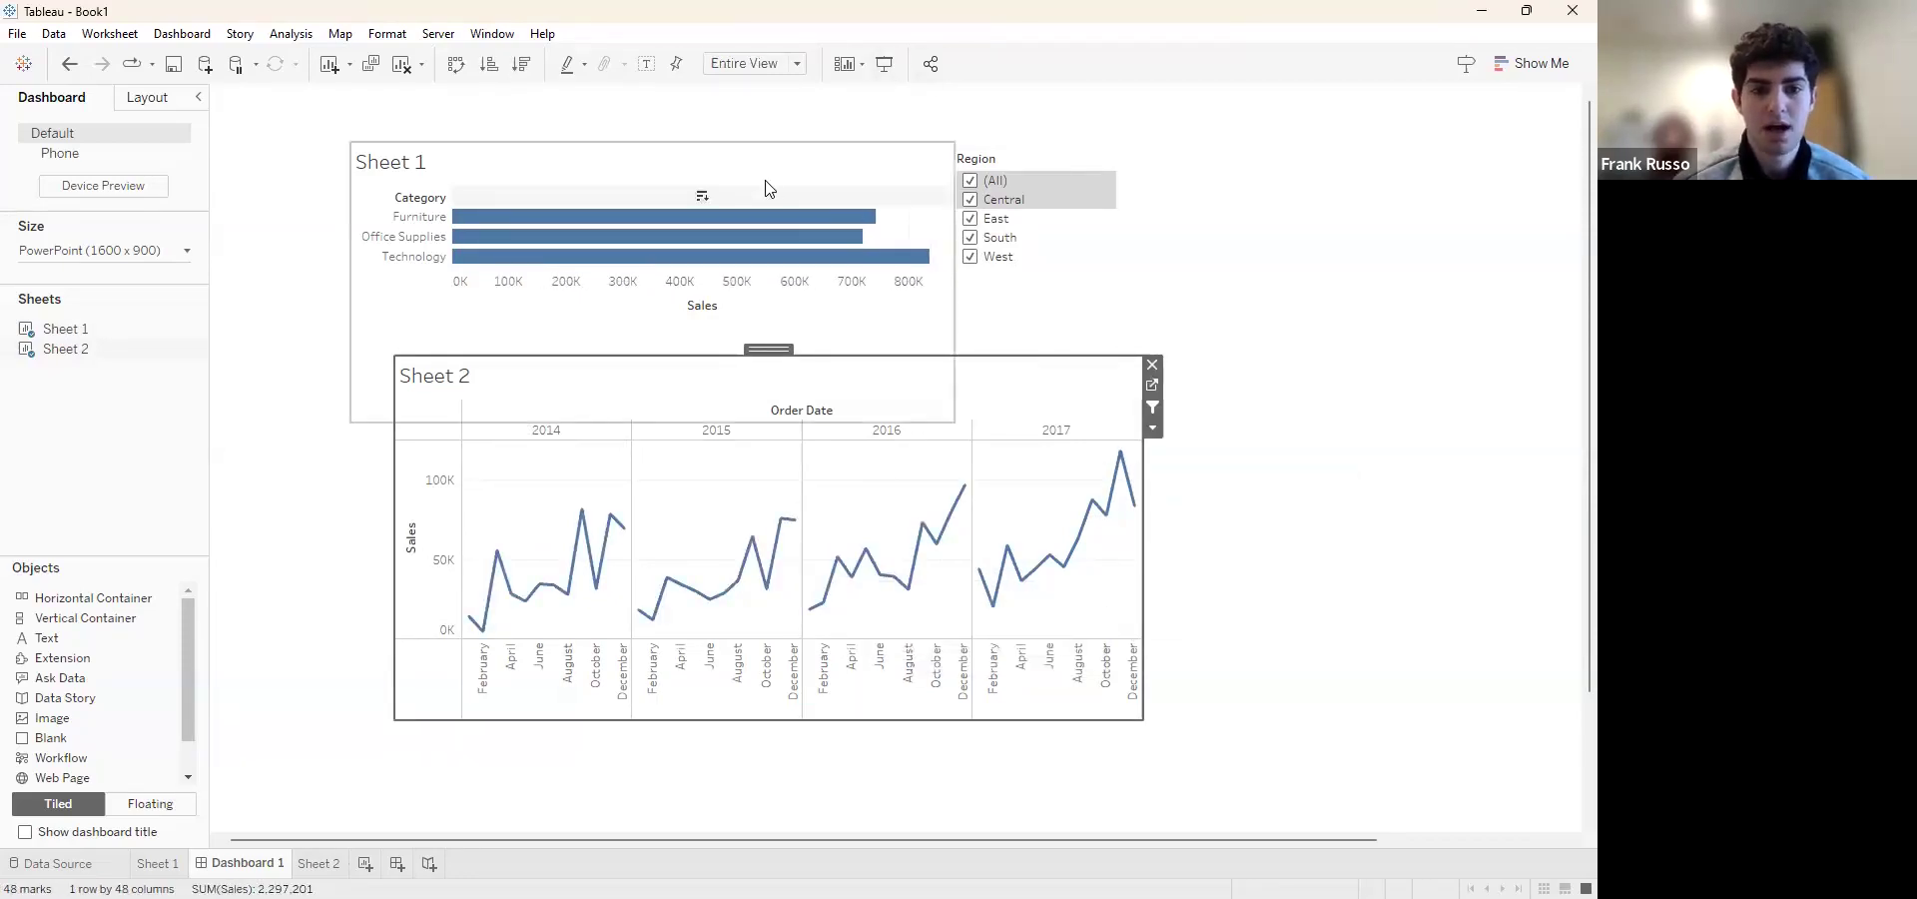
Use the Sheet 1 chart as a filter, test it with Furniture, Office Supplies and Technology in turn, and clear the selection
click(929, 168)
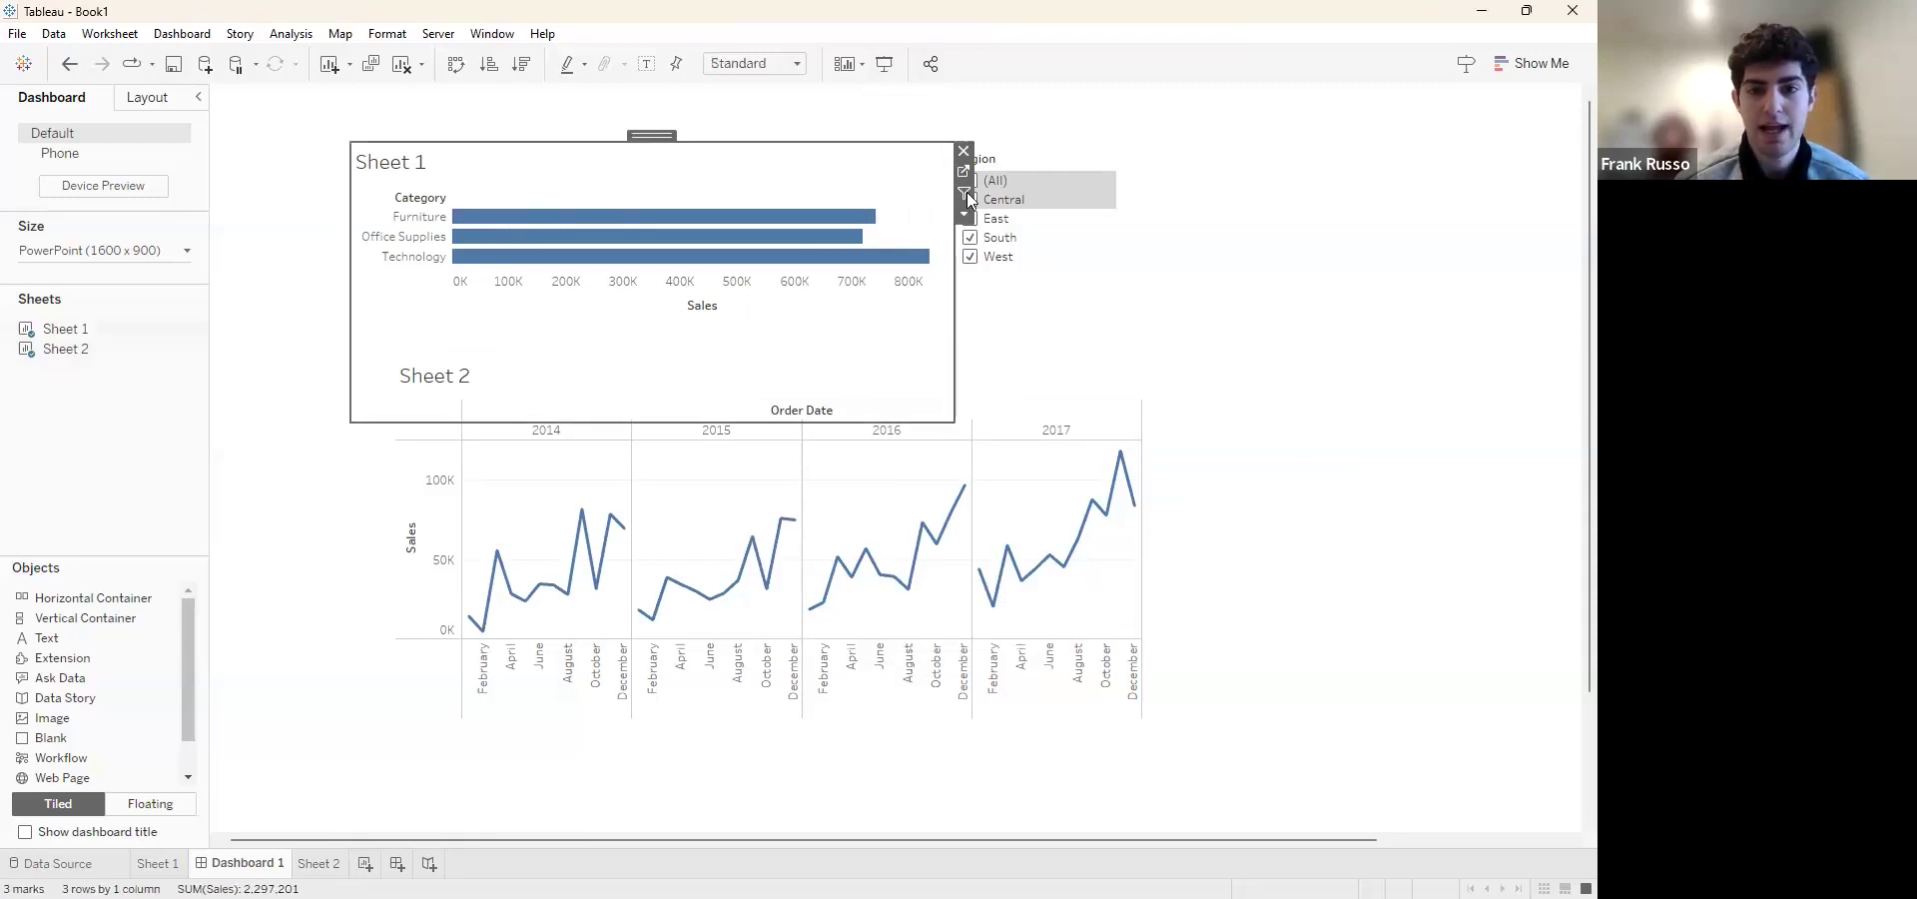
click(965, 193)
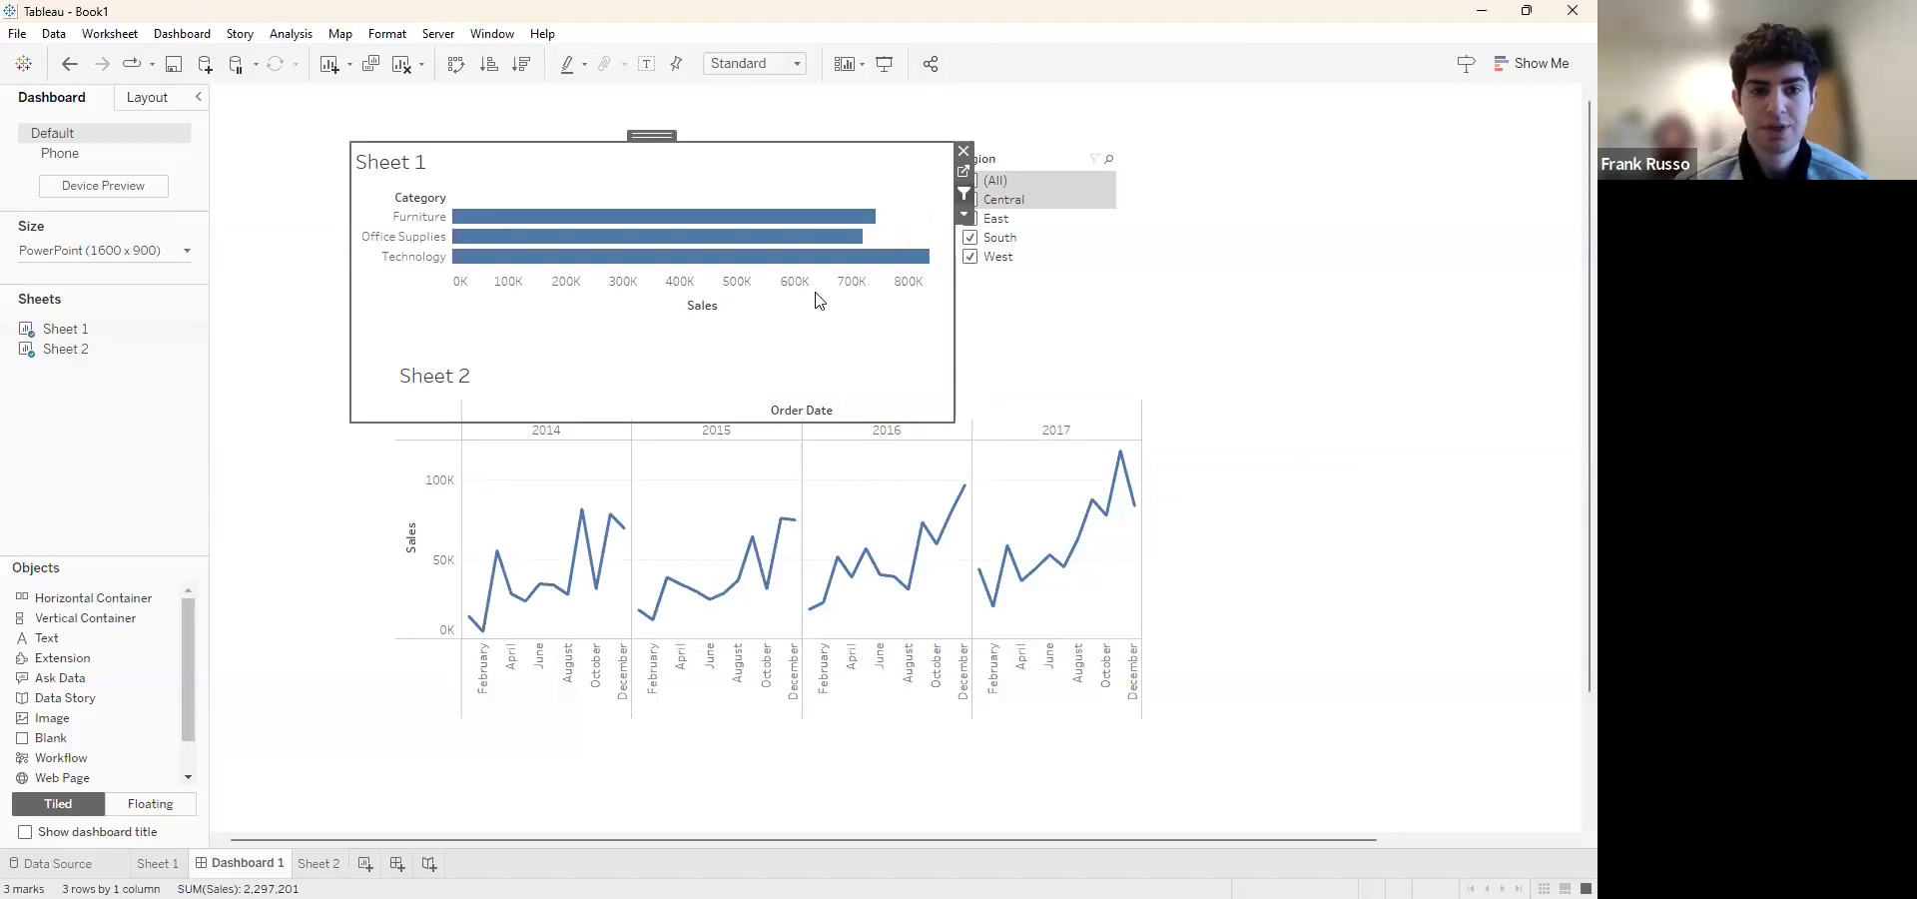
click(417, 218)
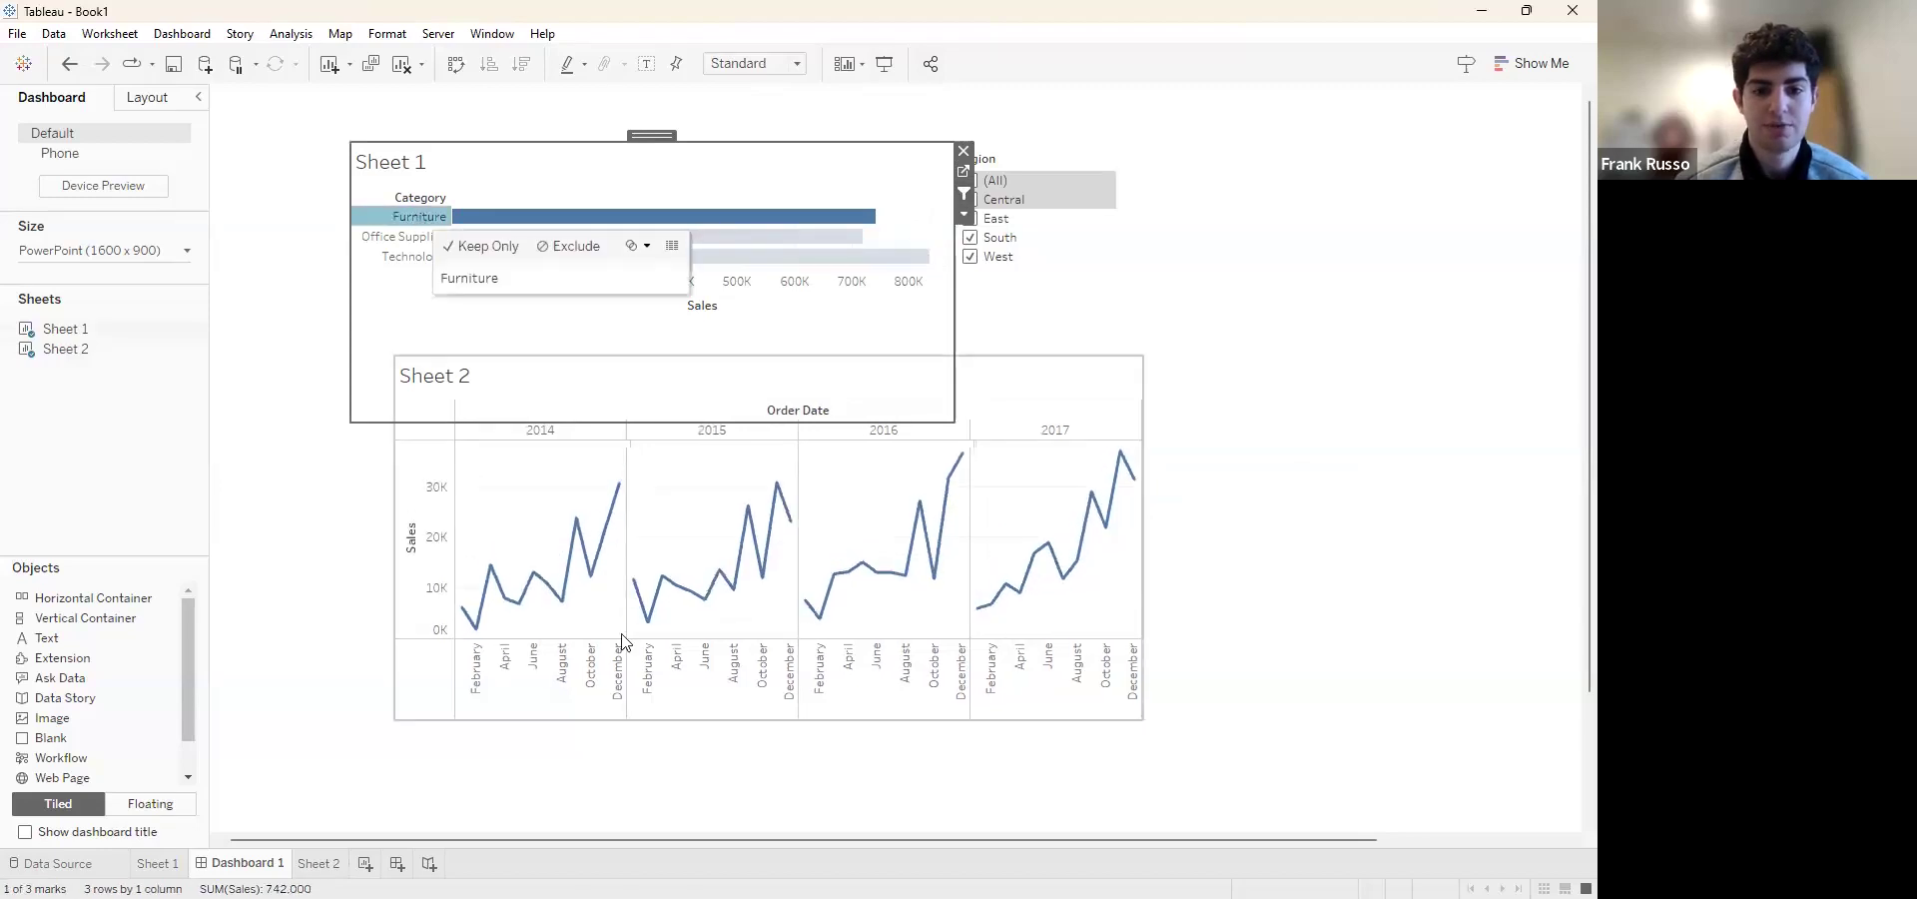
click(400, 238)
click(395, 258)
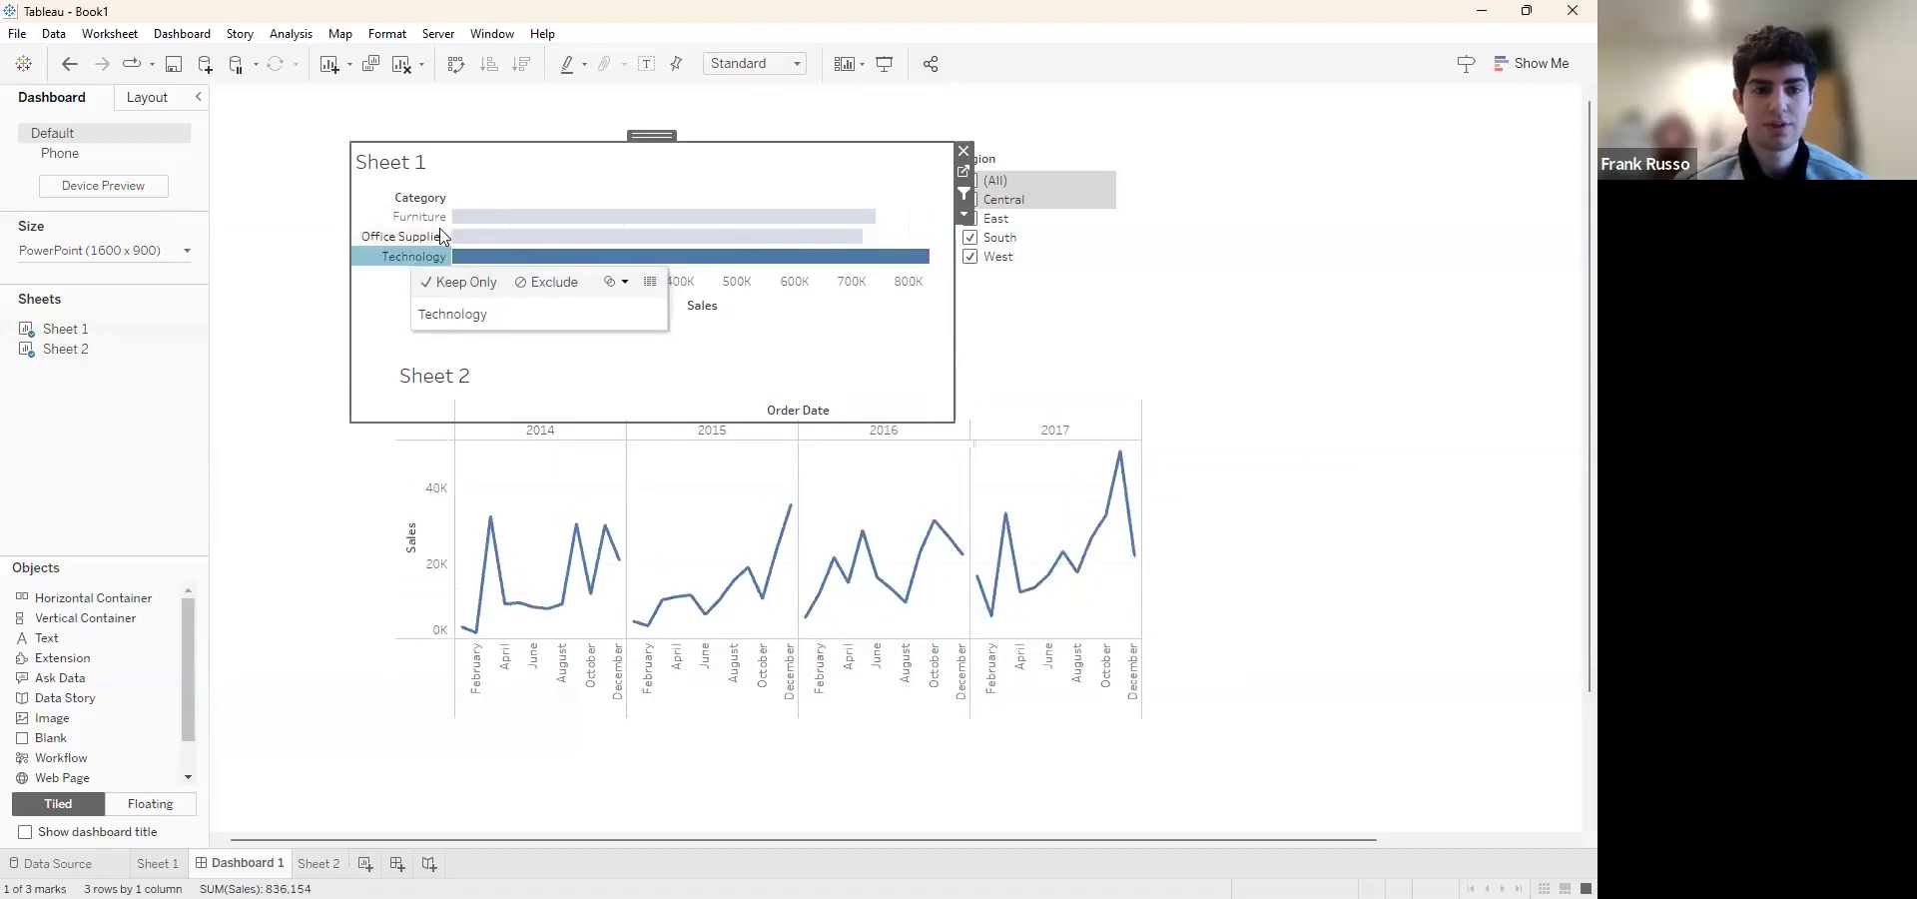
click(384, 353)
click(1258, 302)
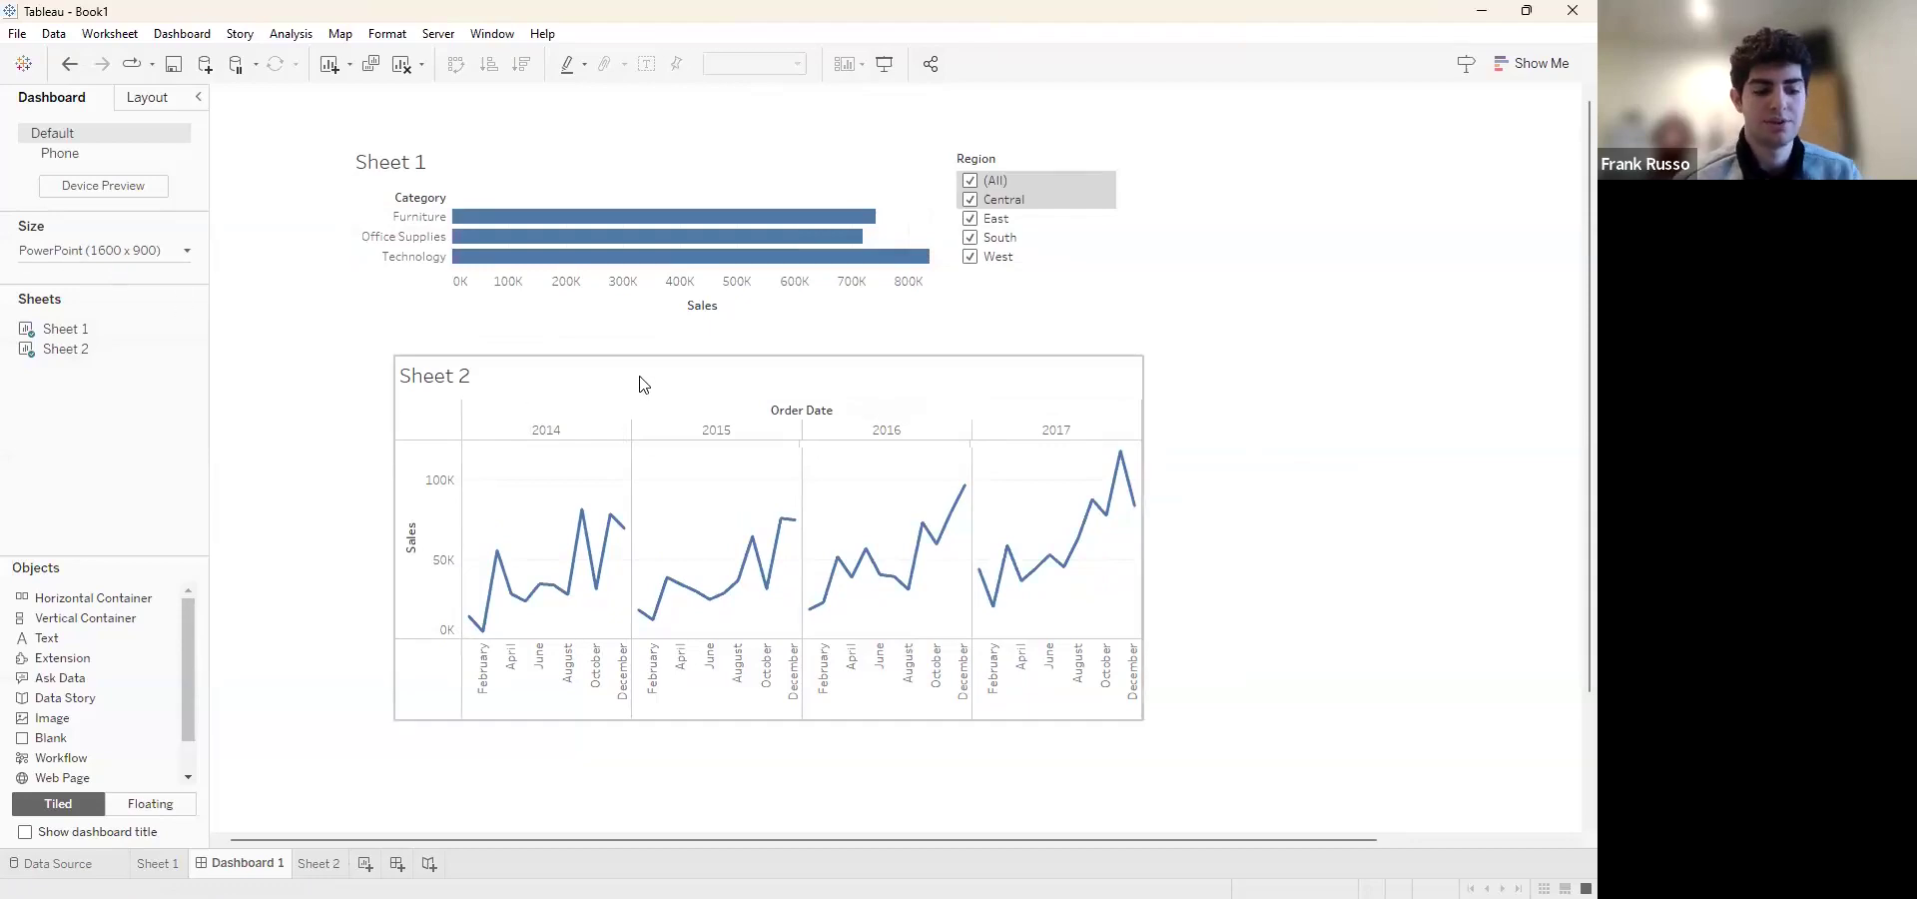
Move the Sheet 2 chart so its left edge lines up with Sheet 1 above it
click(547, 381)
mouse_move(759, 353)
mouse_down()
mouse_move(716, 357)
mouse_move(728, 346)
mouse_up()
click(1197, 344)
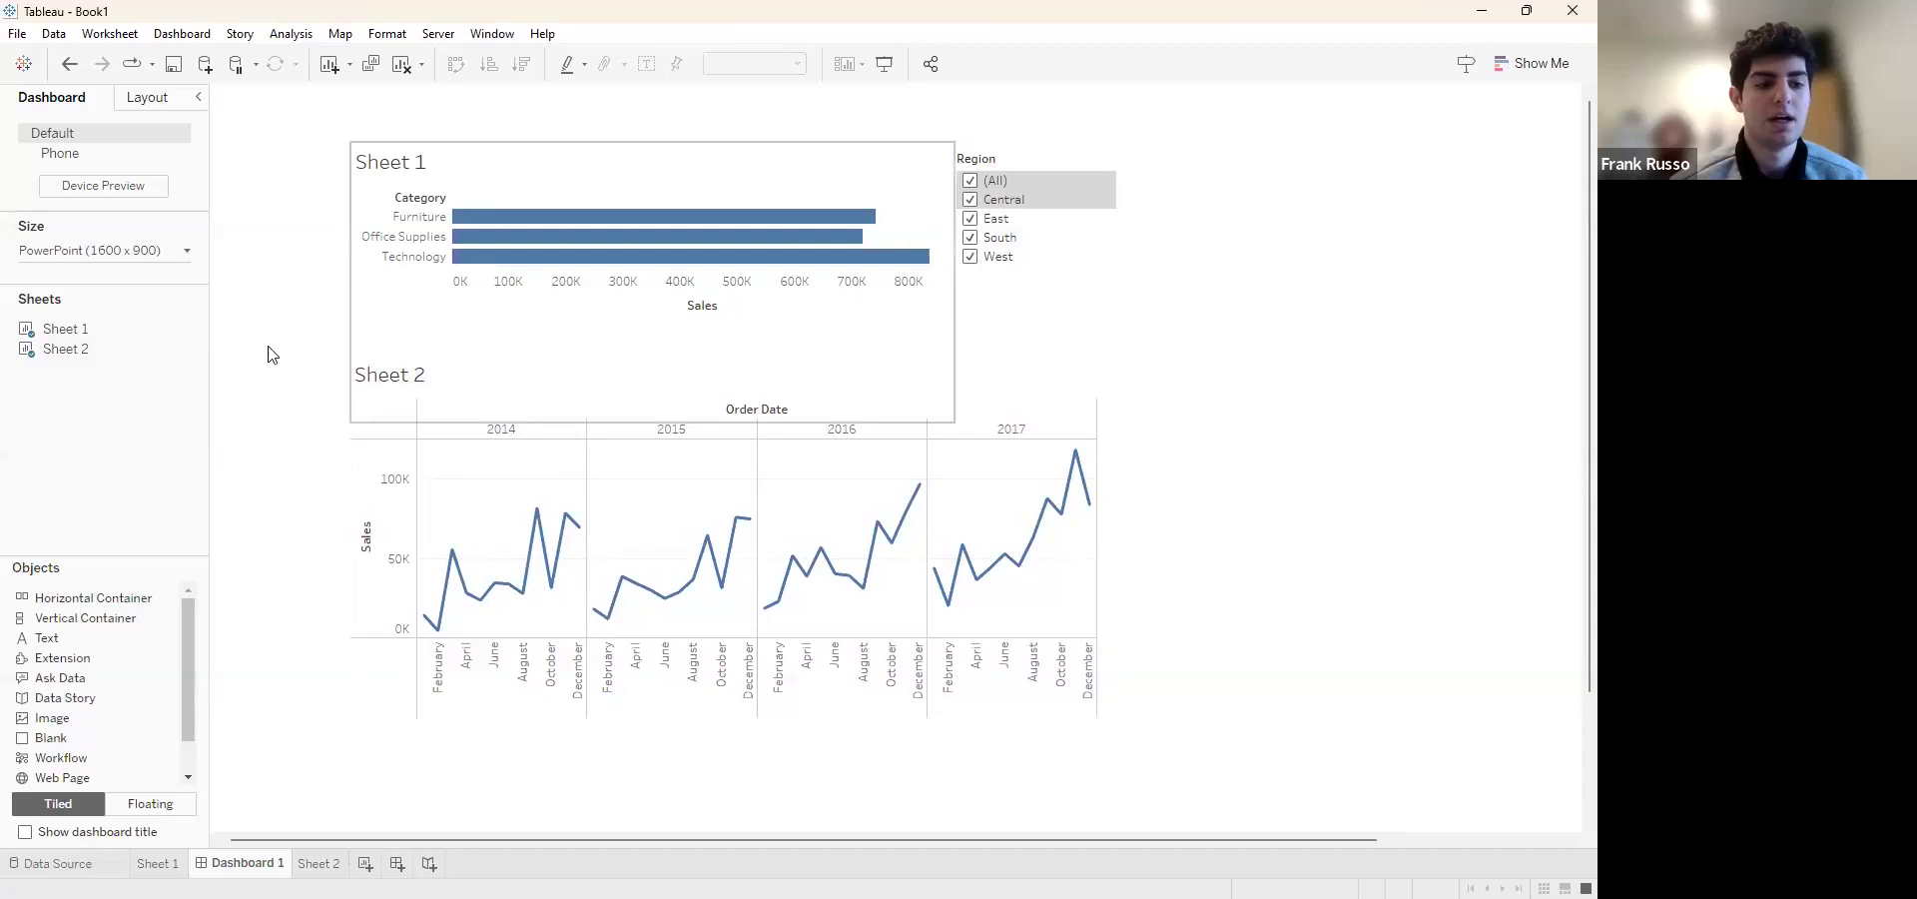
Replace the Sheet 2 chart's sheet-name title on the dashboard with "Monthly"
click(405, 382)
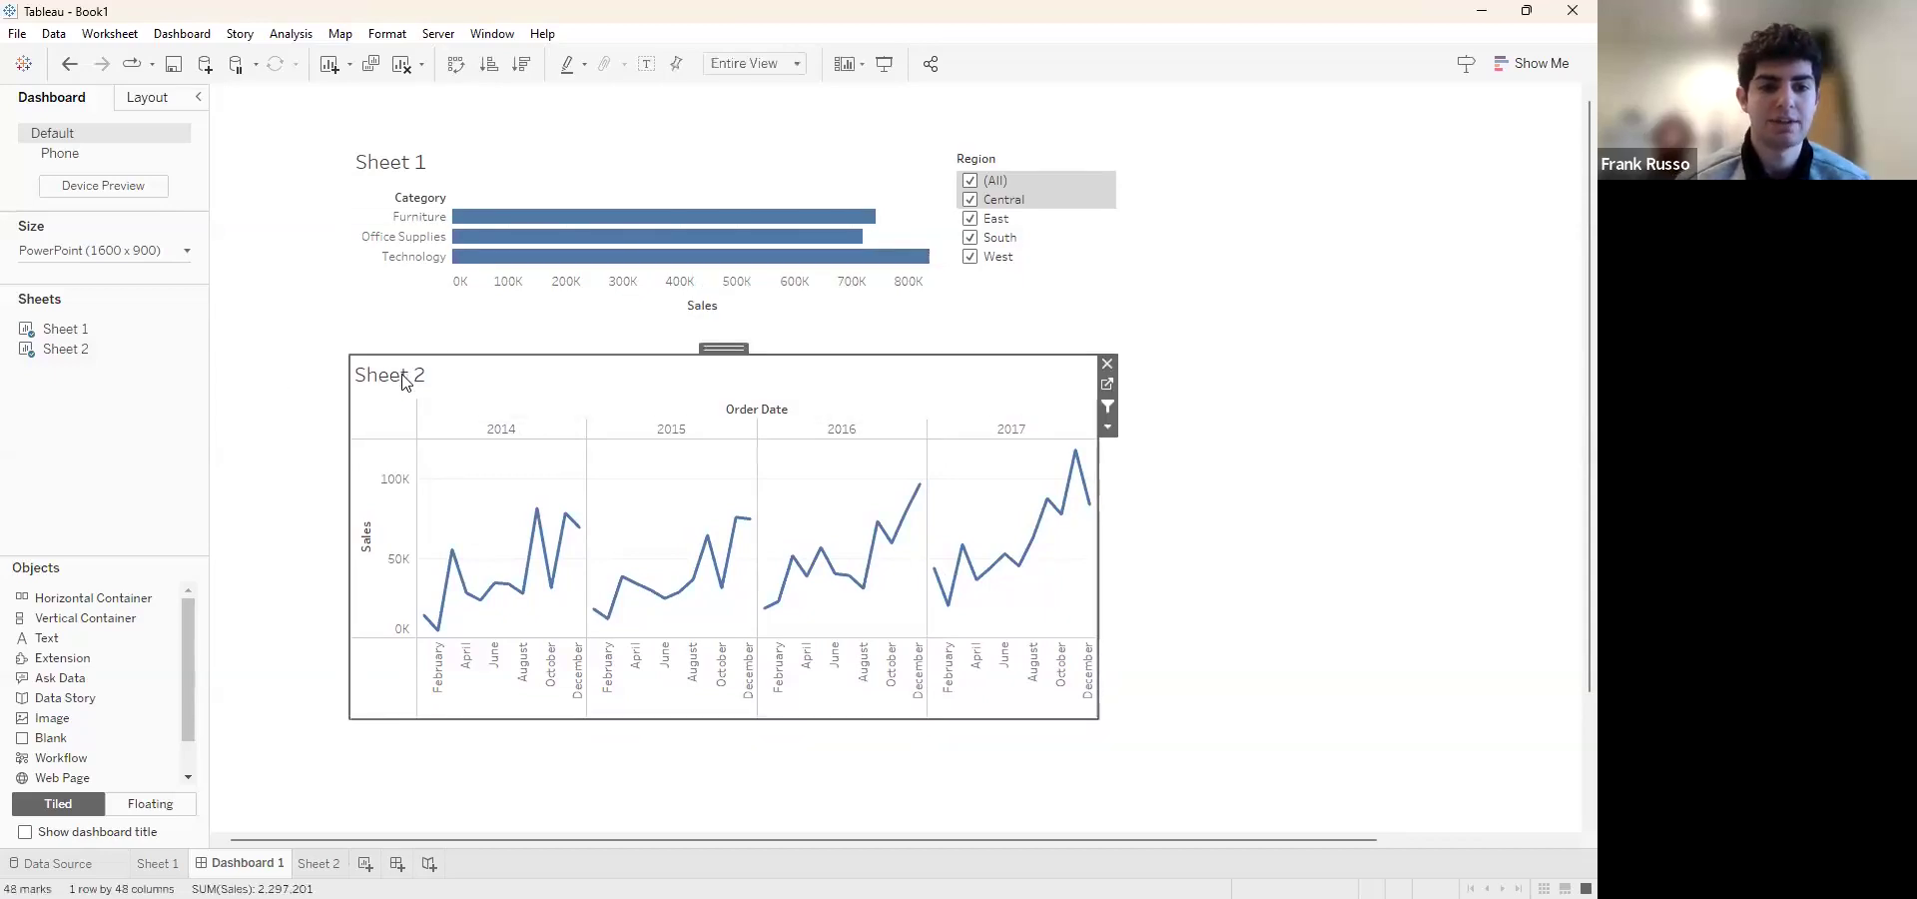
double_click(404, 383)
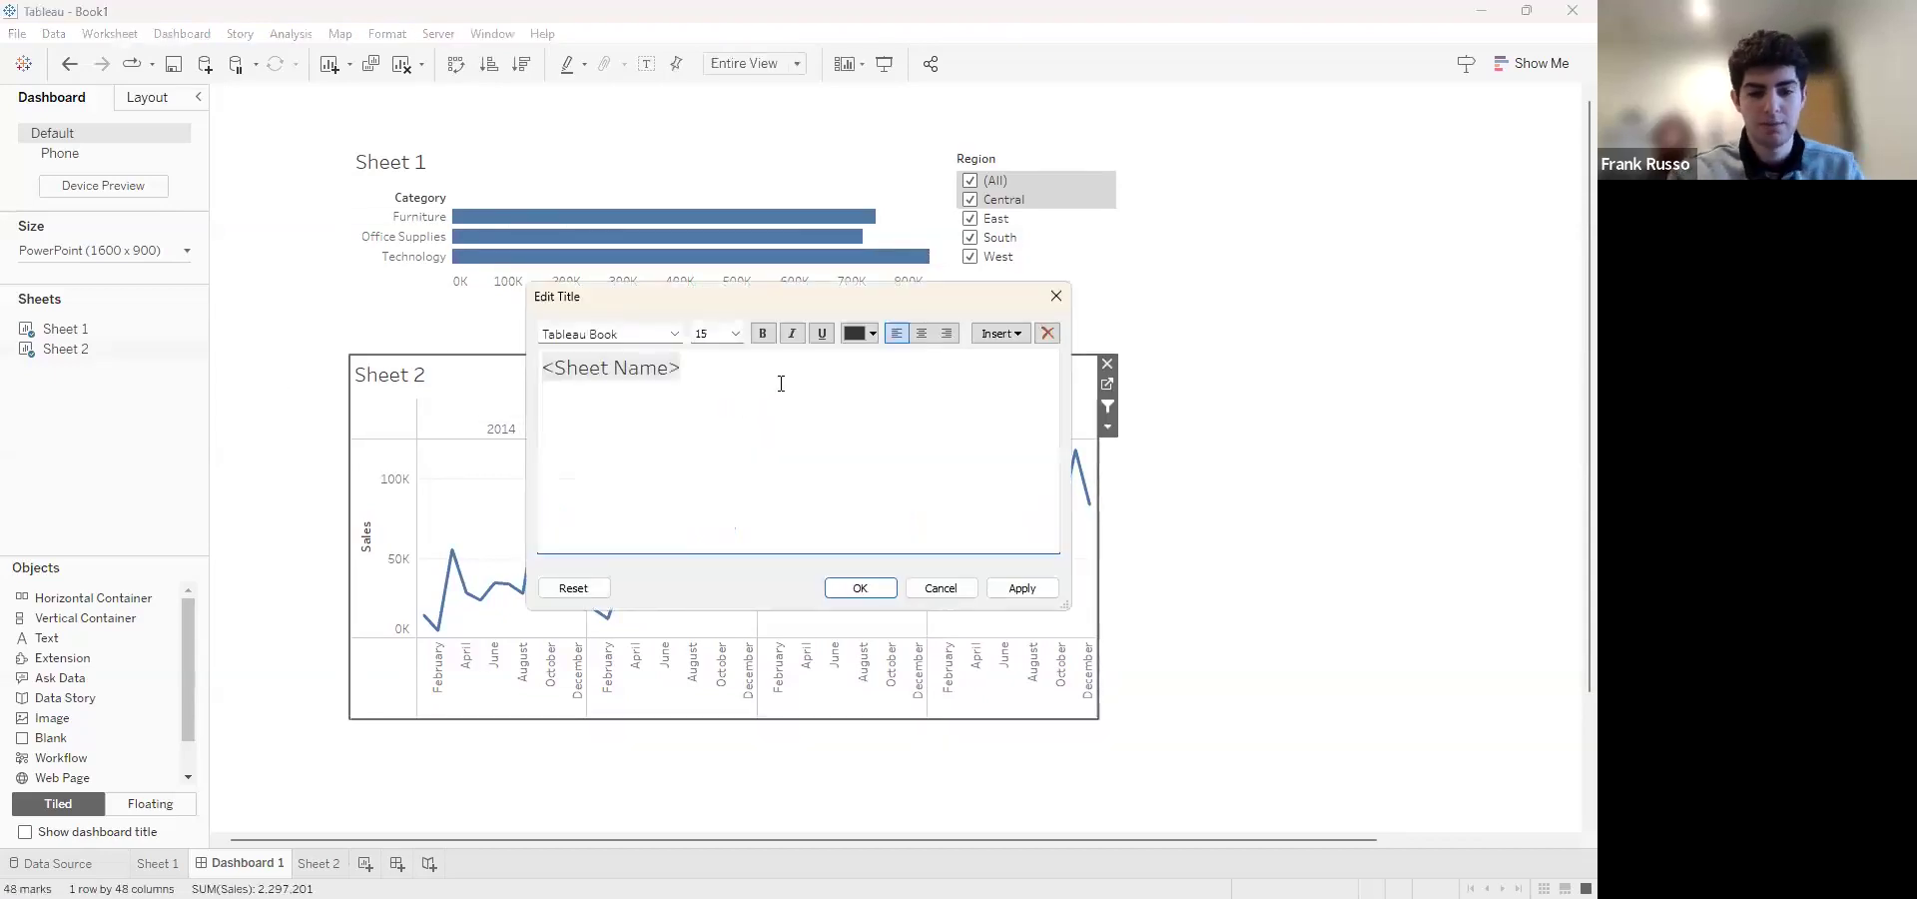
text(Monthly)
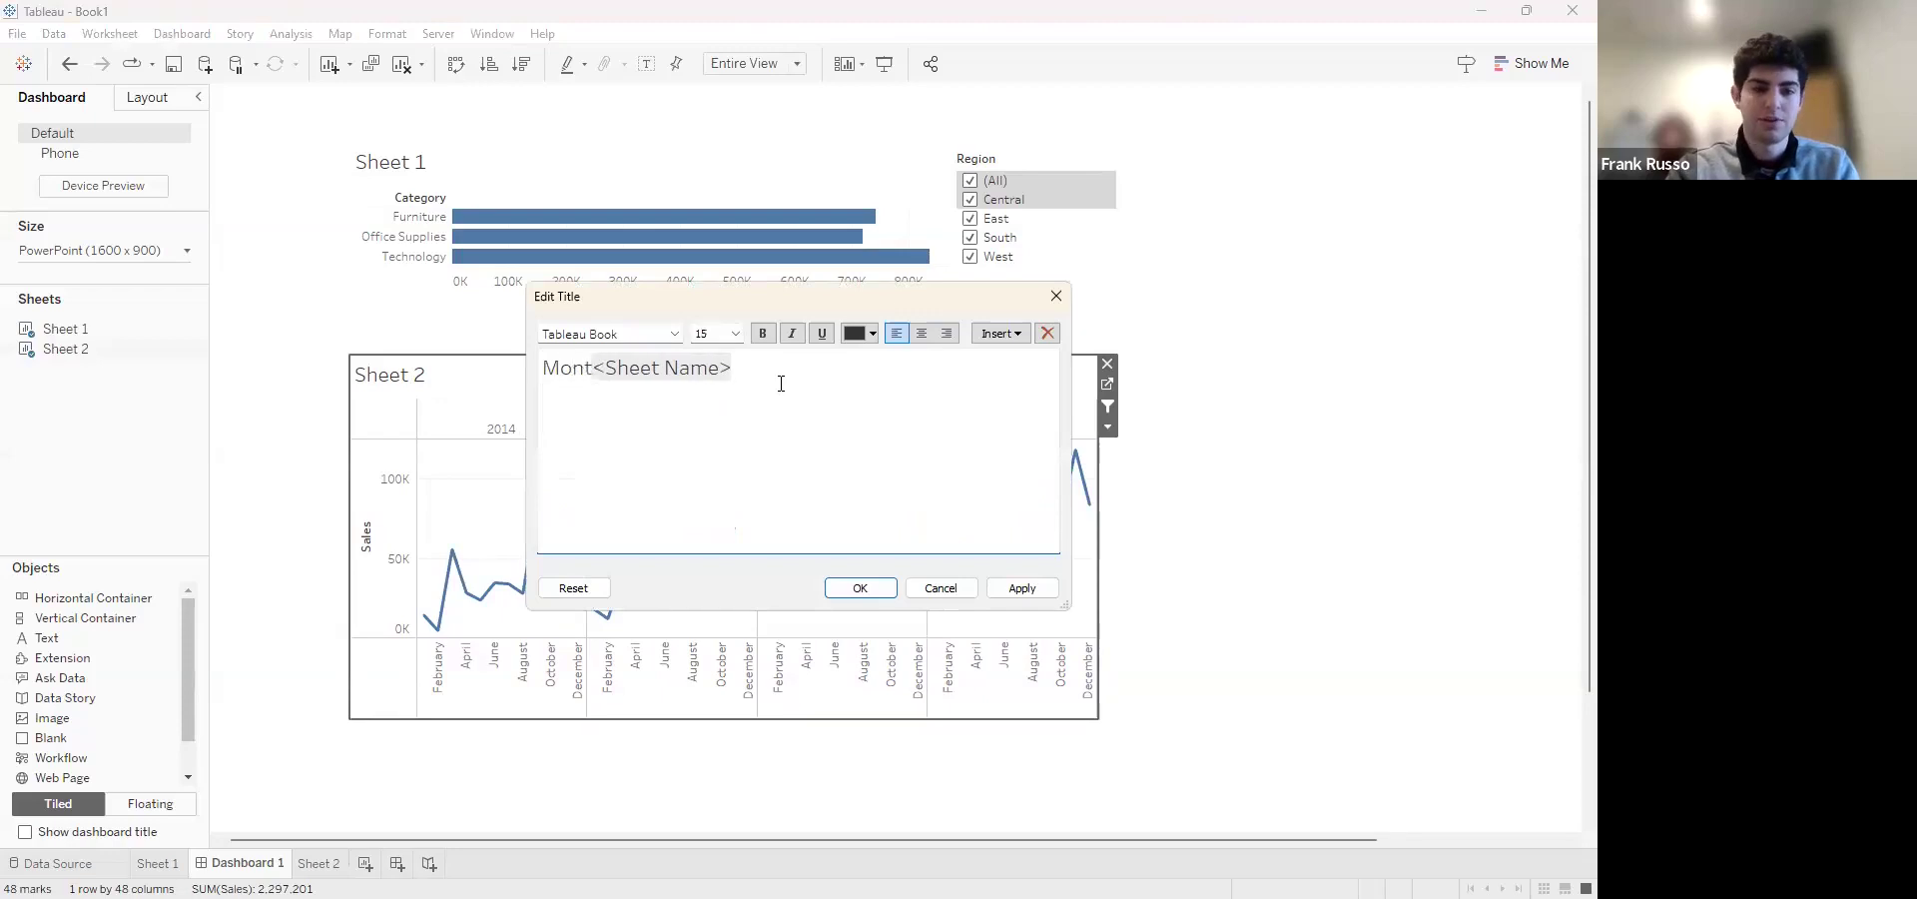
key(shift+Right)
key(shift+Right)
key(shift+Right)
key(shift+Right)
key(shift+Right)
key(shift+Right)
key(shift+Right)
key(shift+Right)
key(shift+Right)
key(shift+Right)
key(shift+Right)
key(shift+Right)
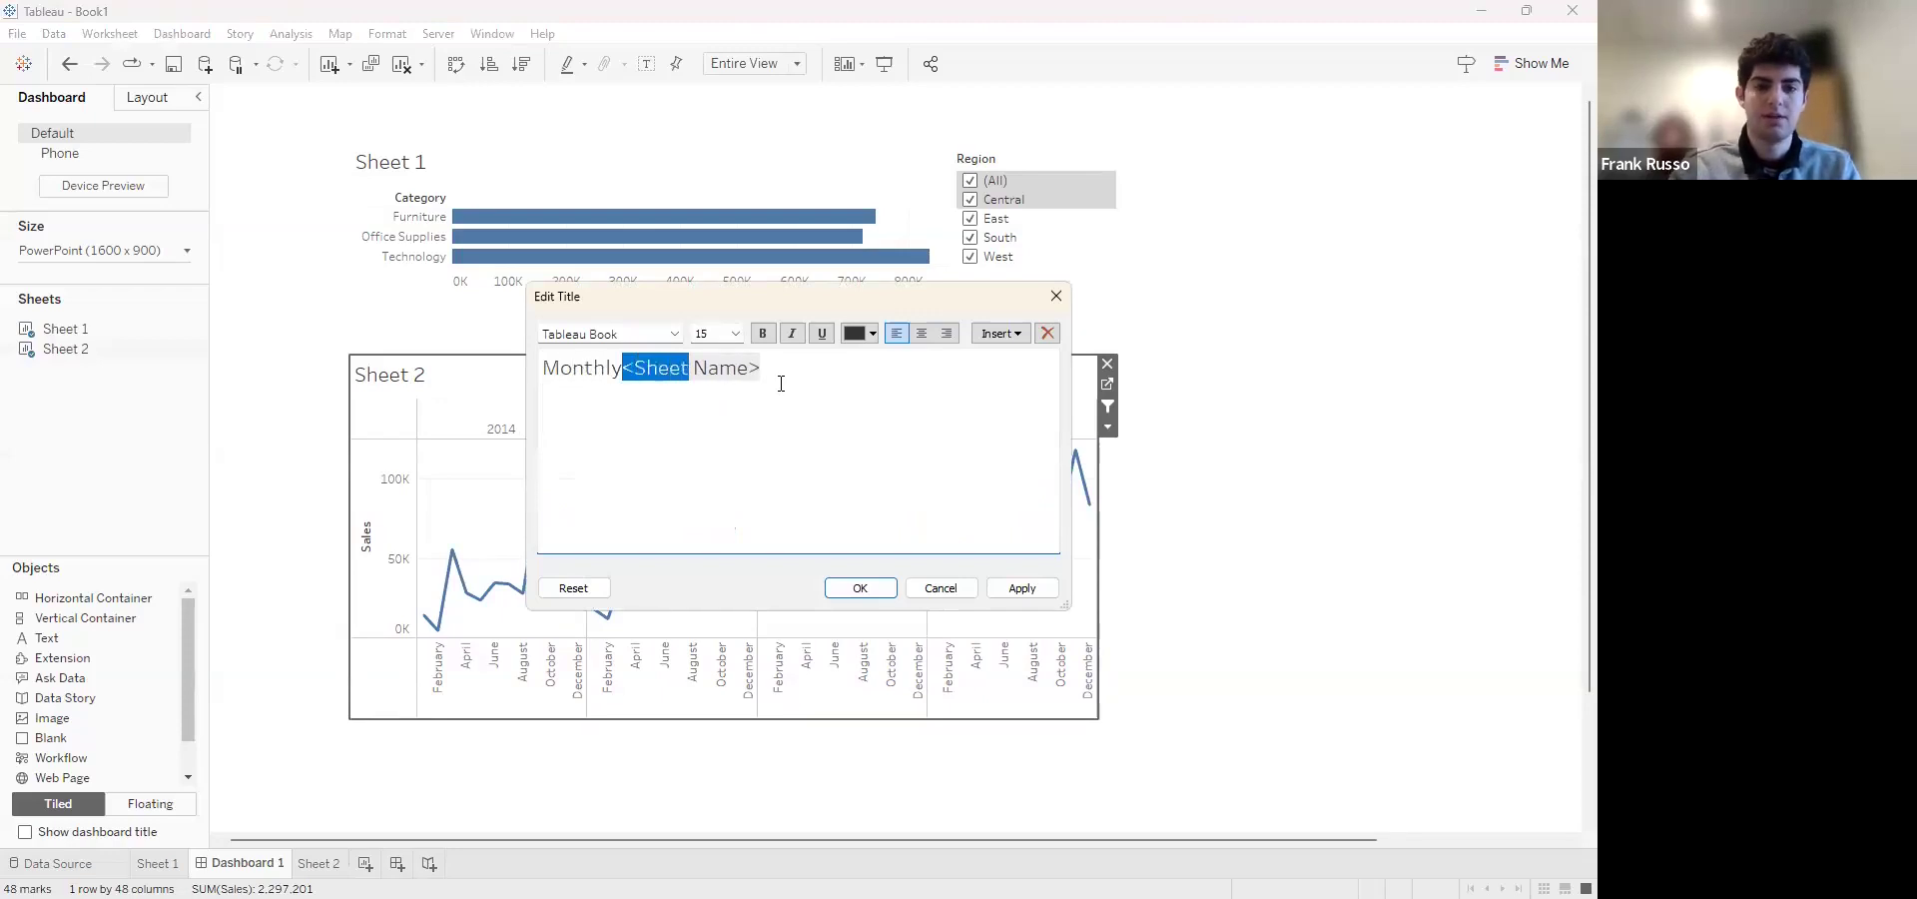
key(Delete)
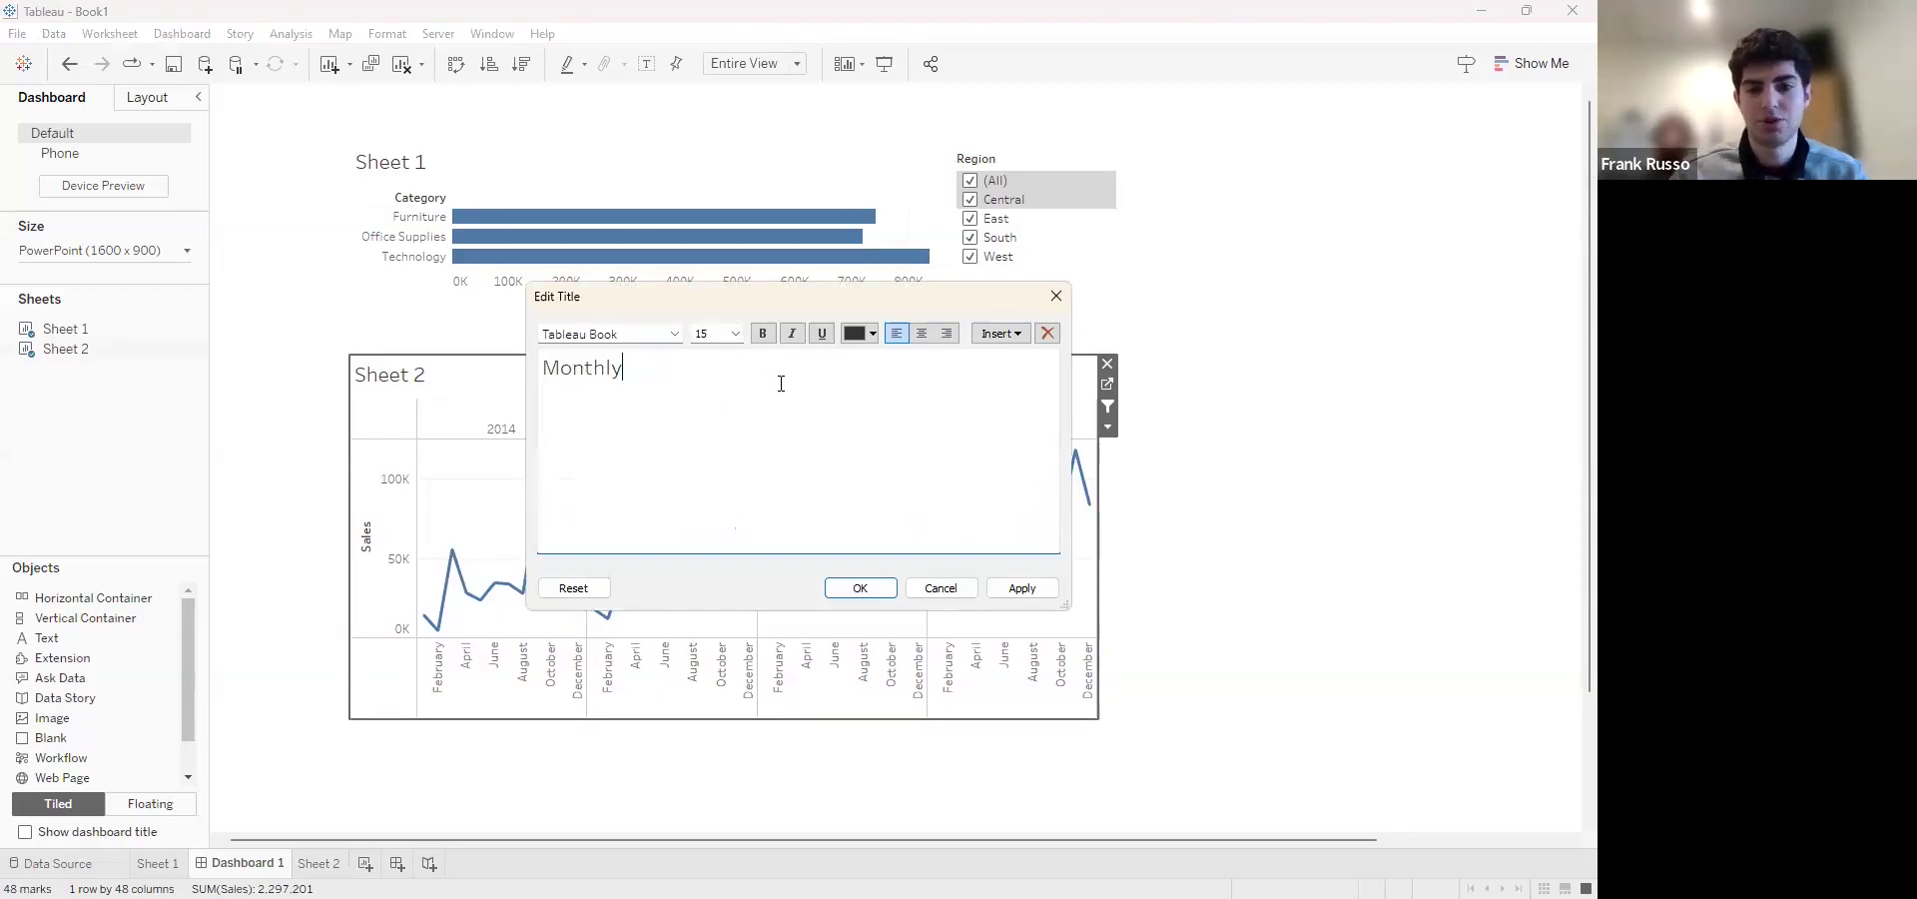
click(867, 593)
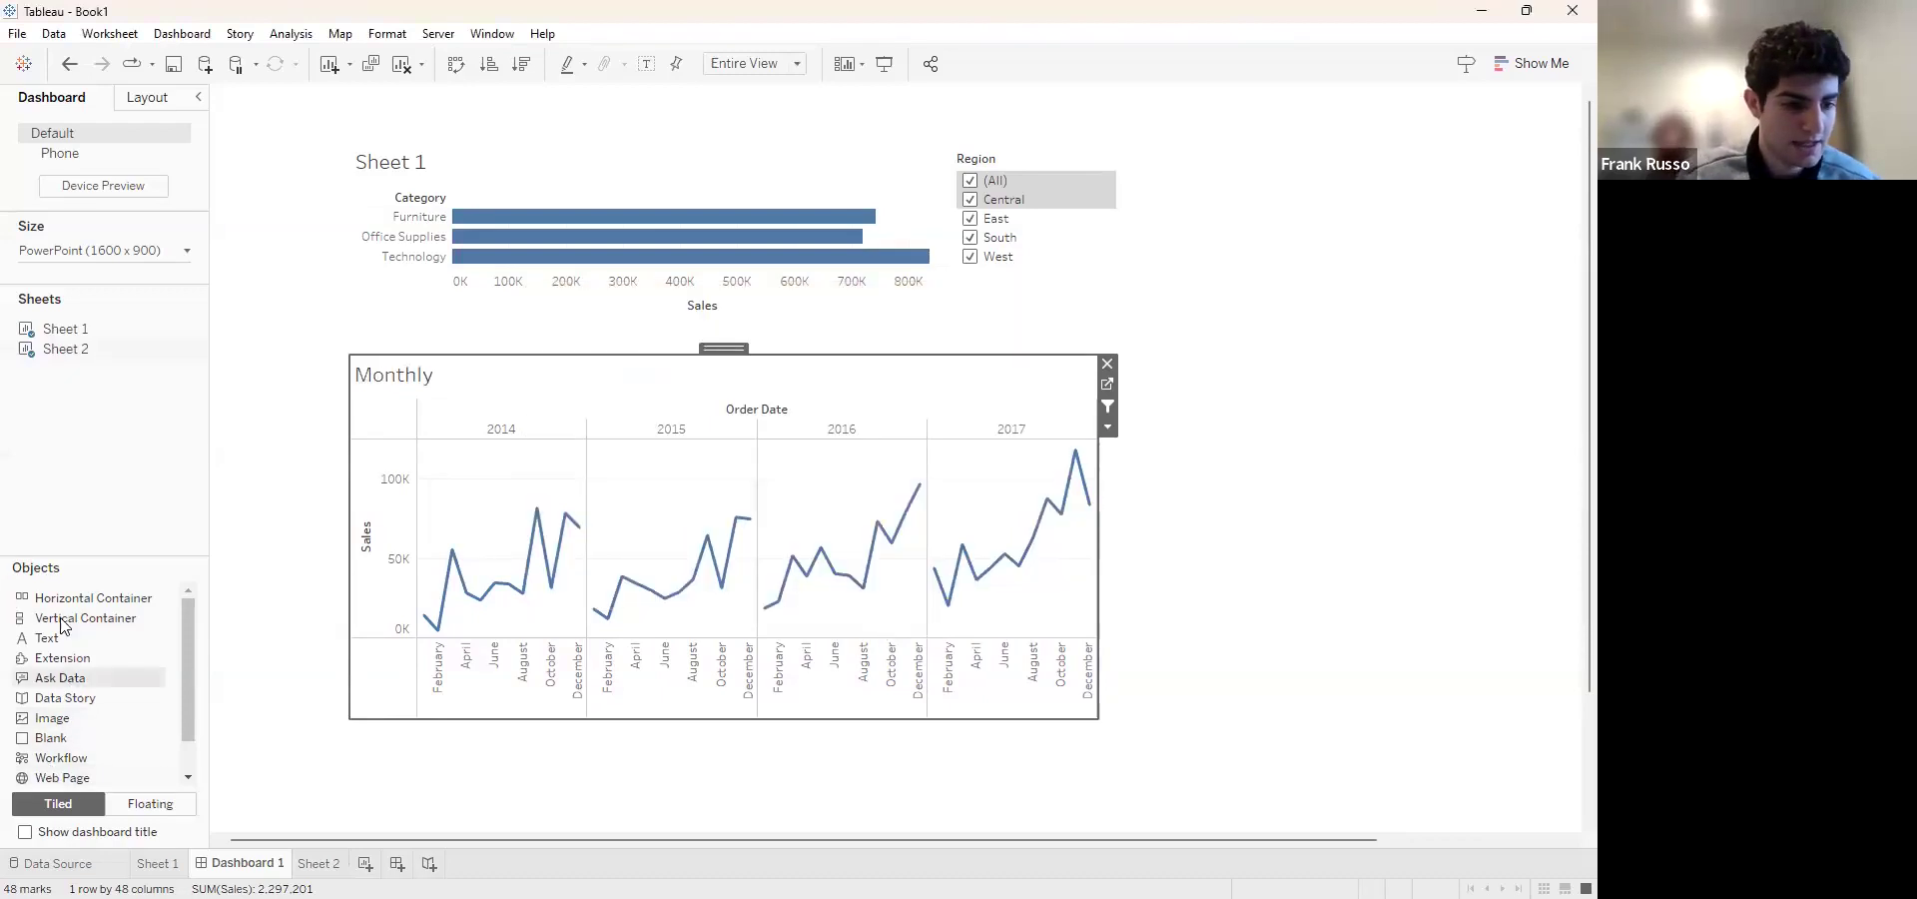
Add a tiled text object reading "Title" to the dashboard
scroll(120, 705, down, 1)
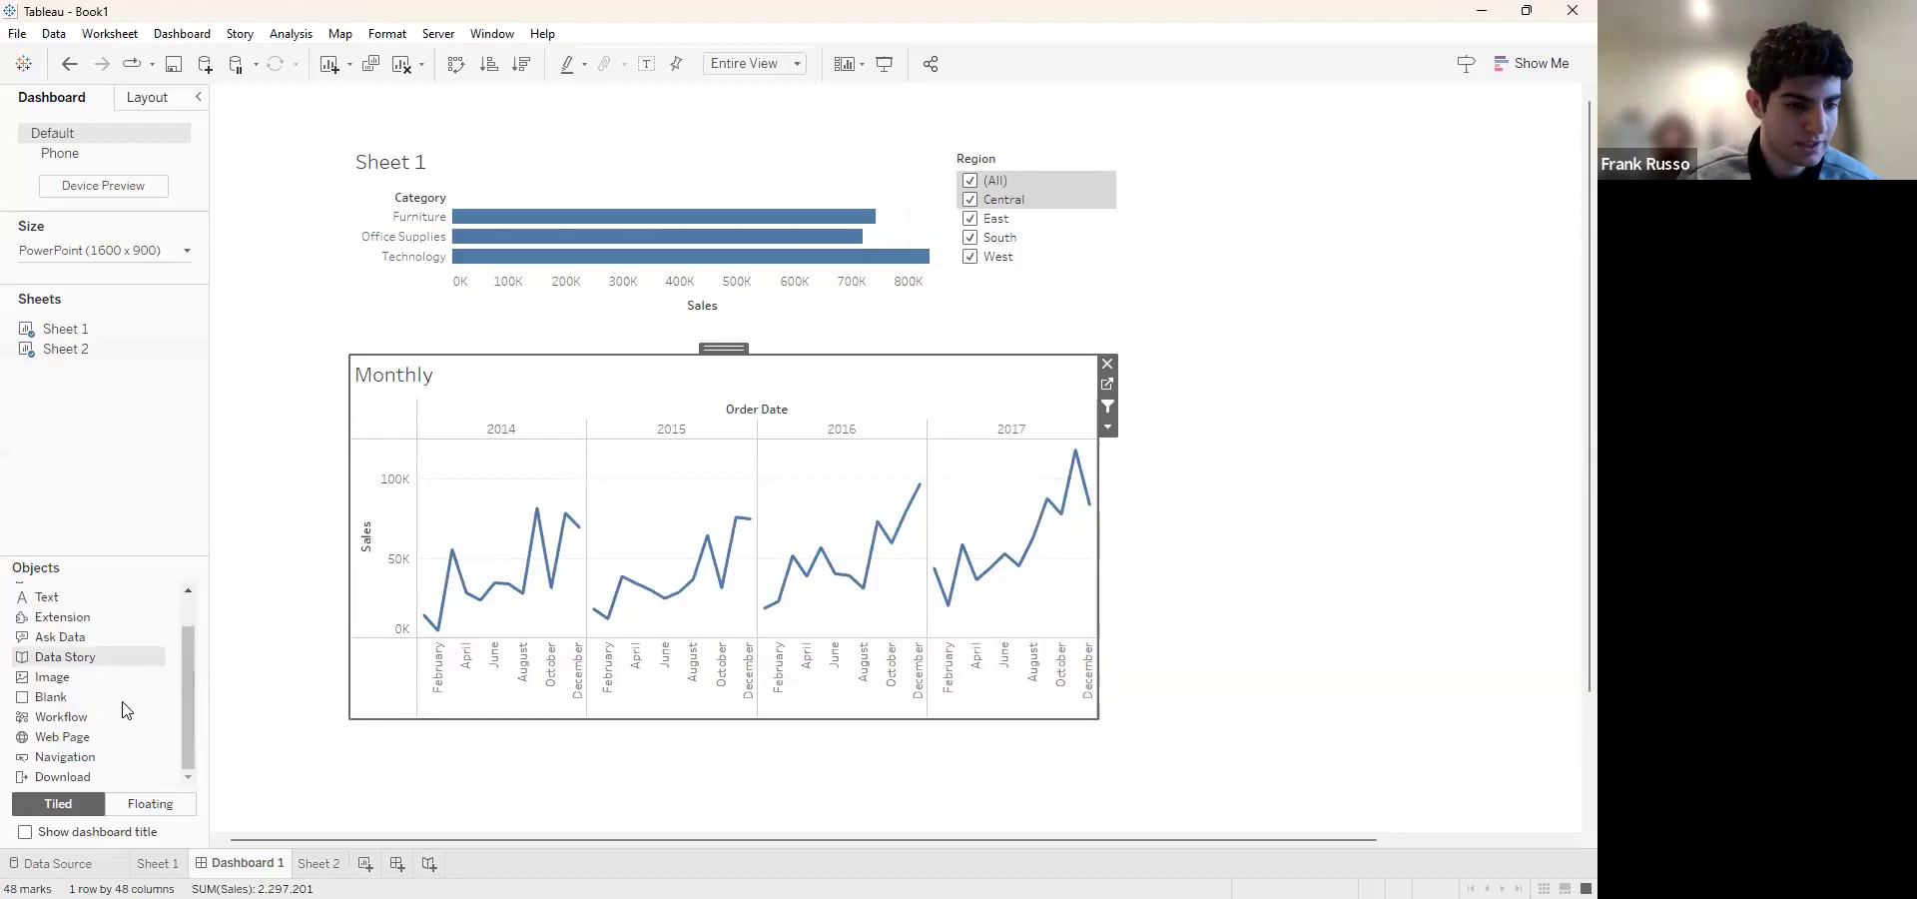
scroll(126, 710, up, 1)
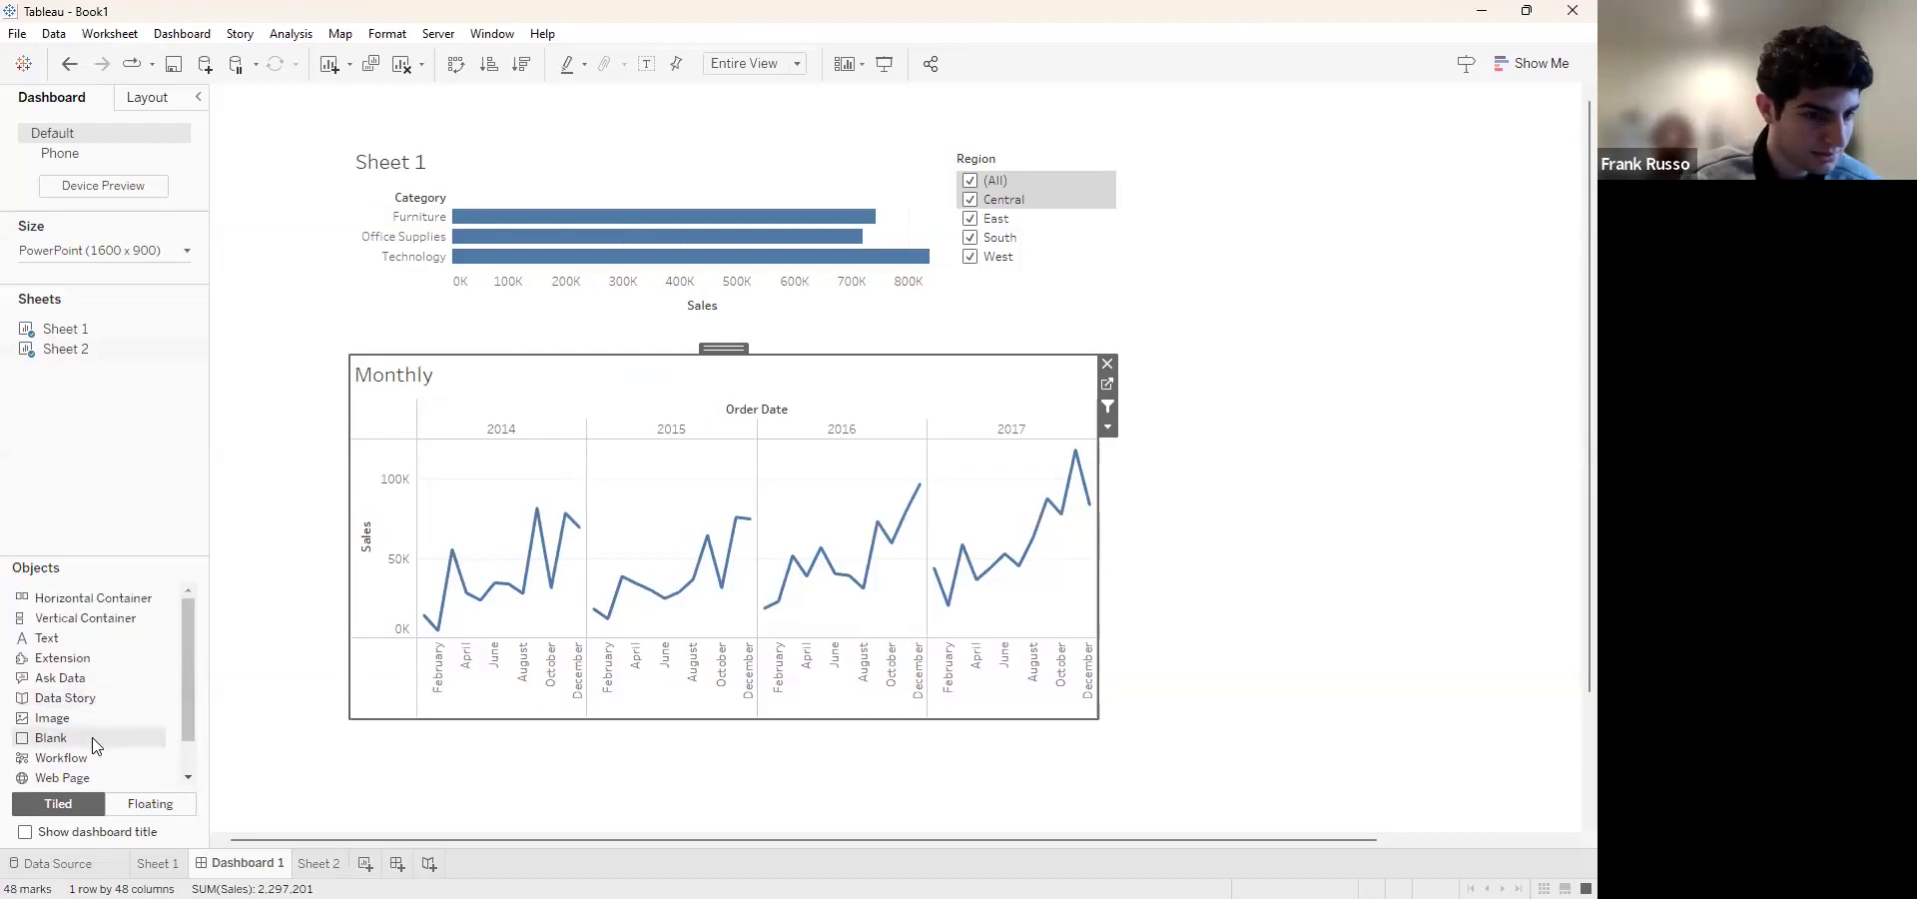
drag(91, 641, 275, 291)
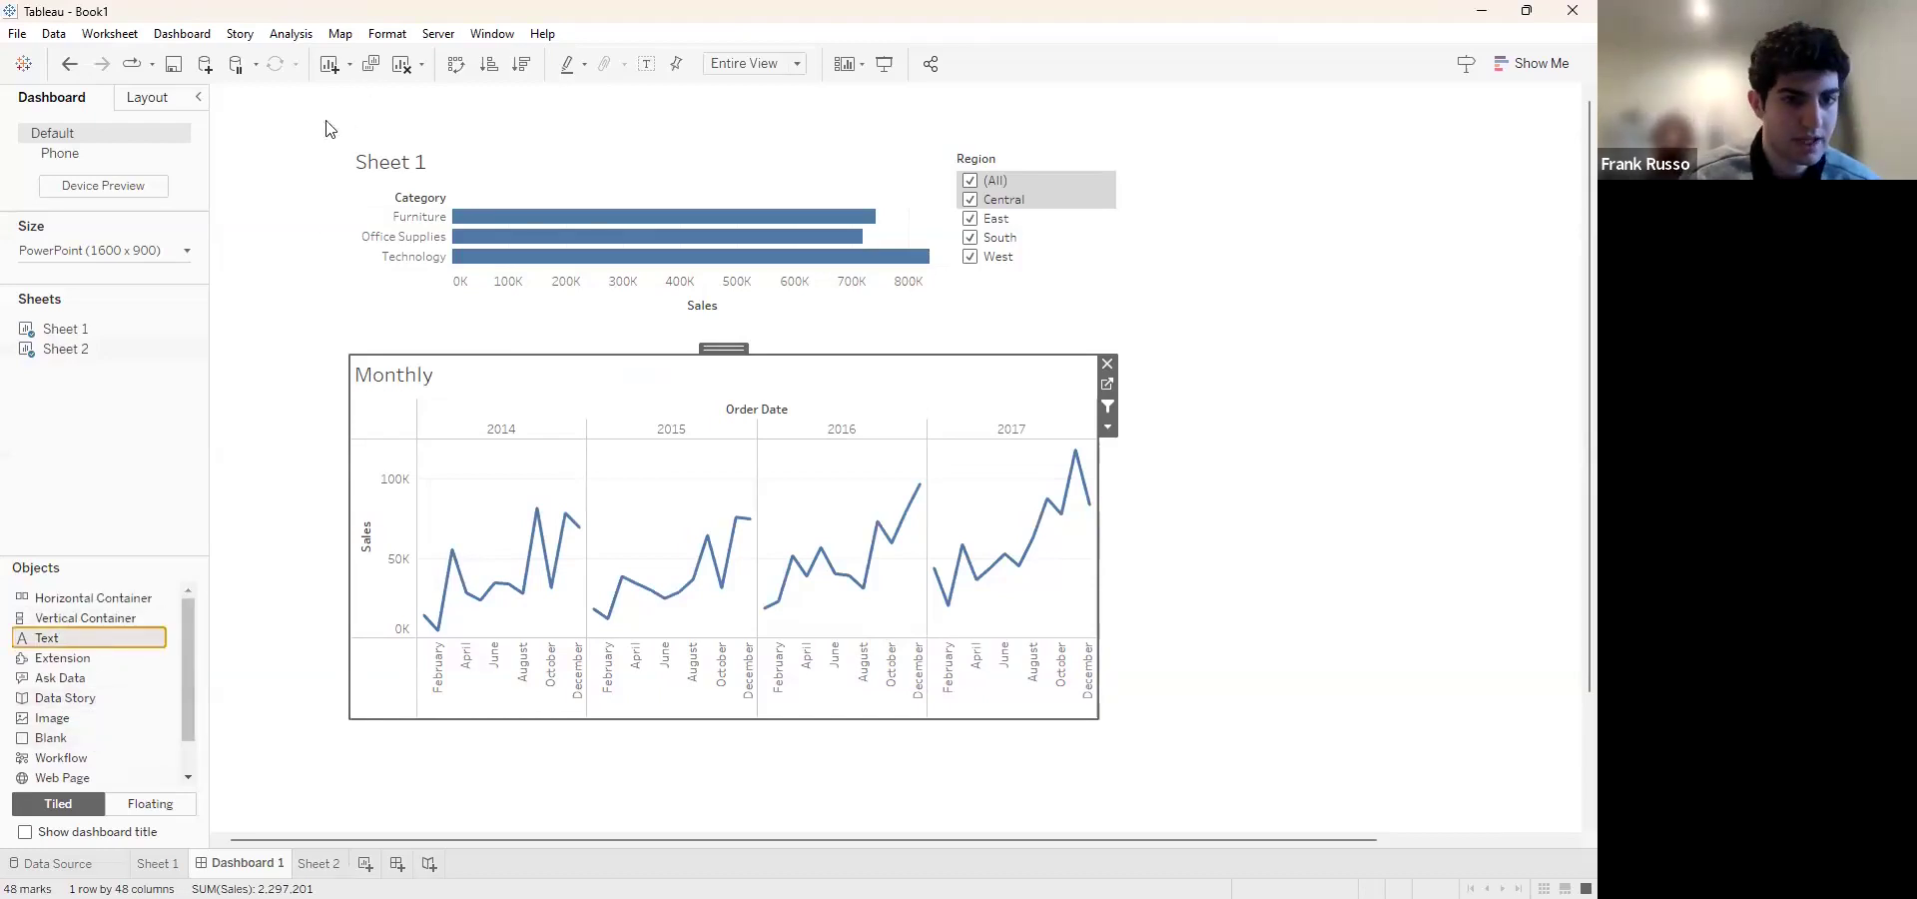
click(363, 113)
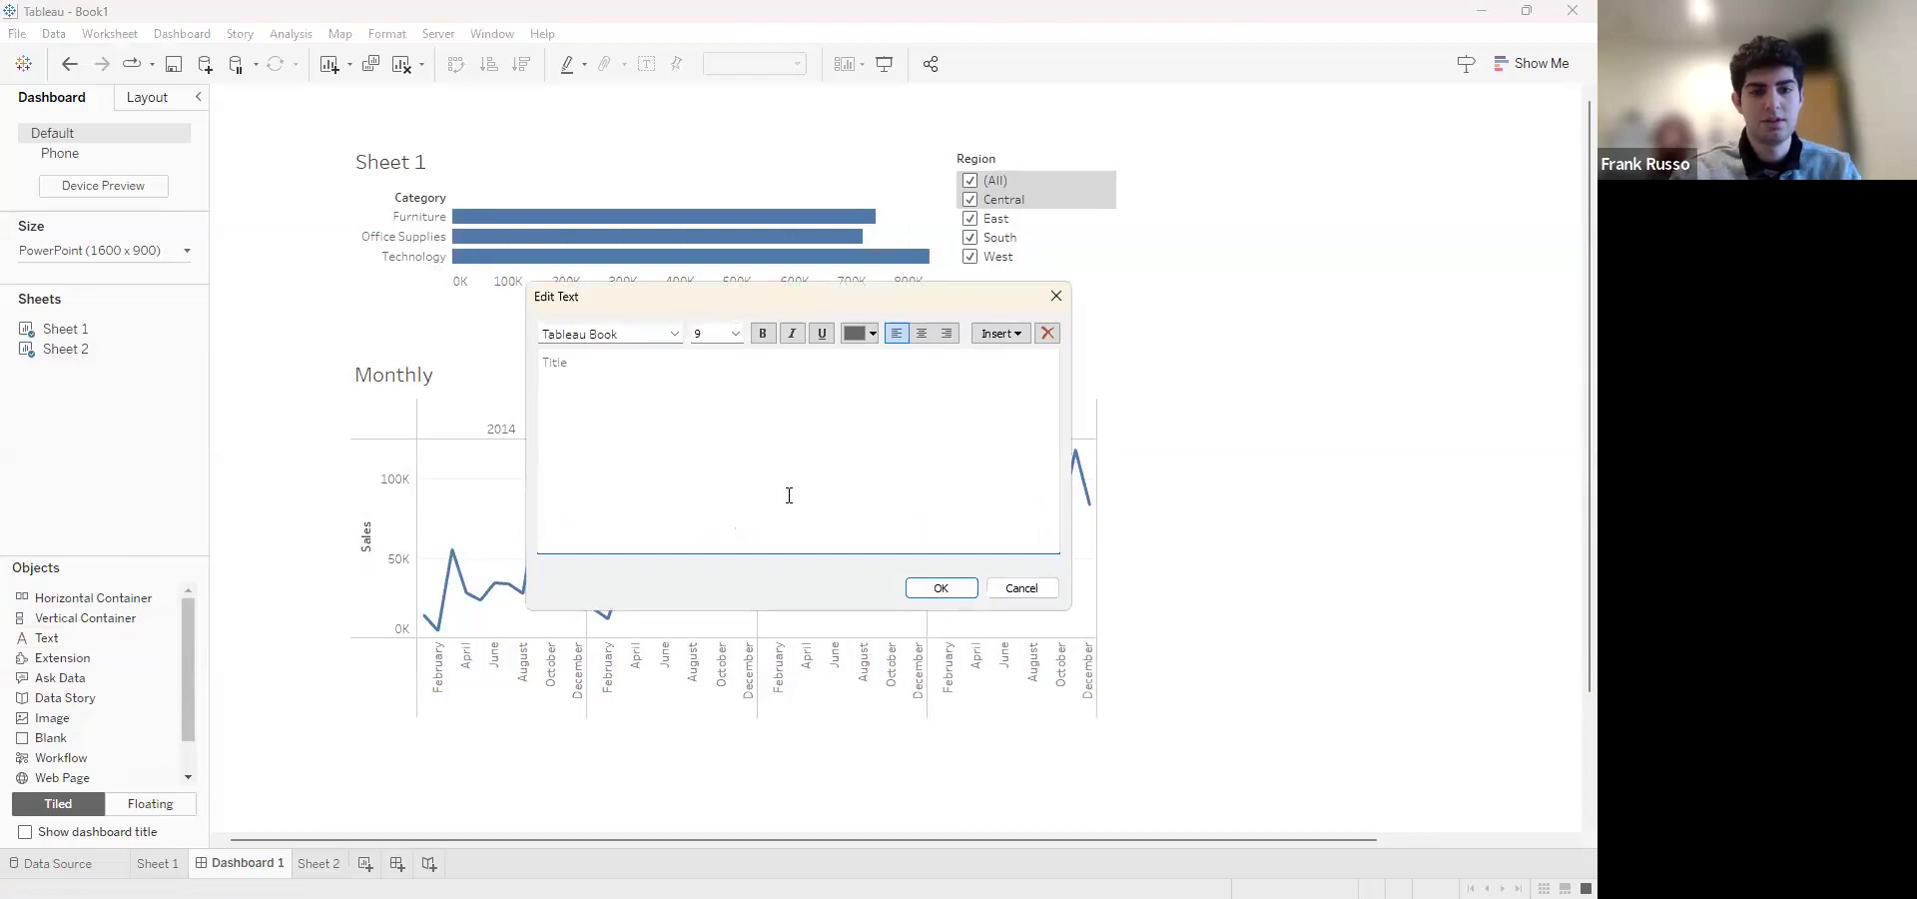
click(945, 586)
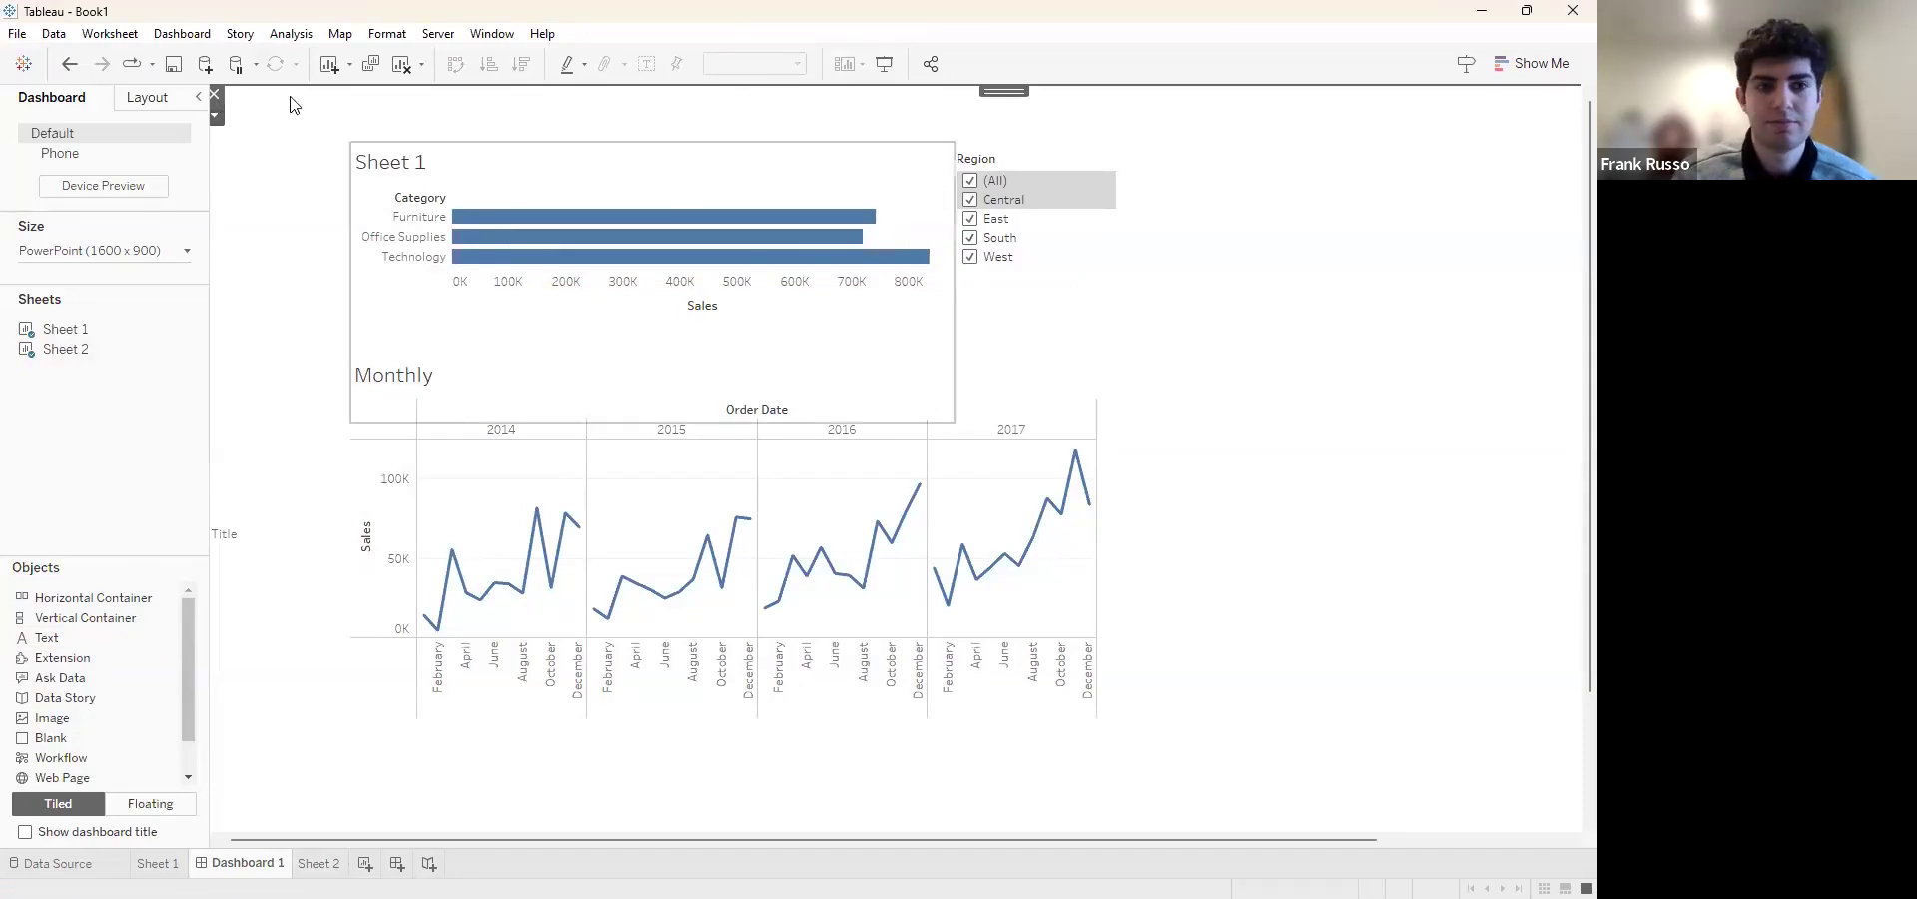
scroll(556, 452, down, 1)
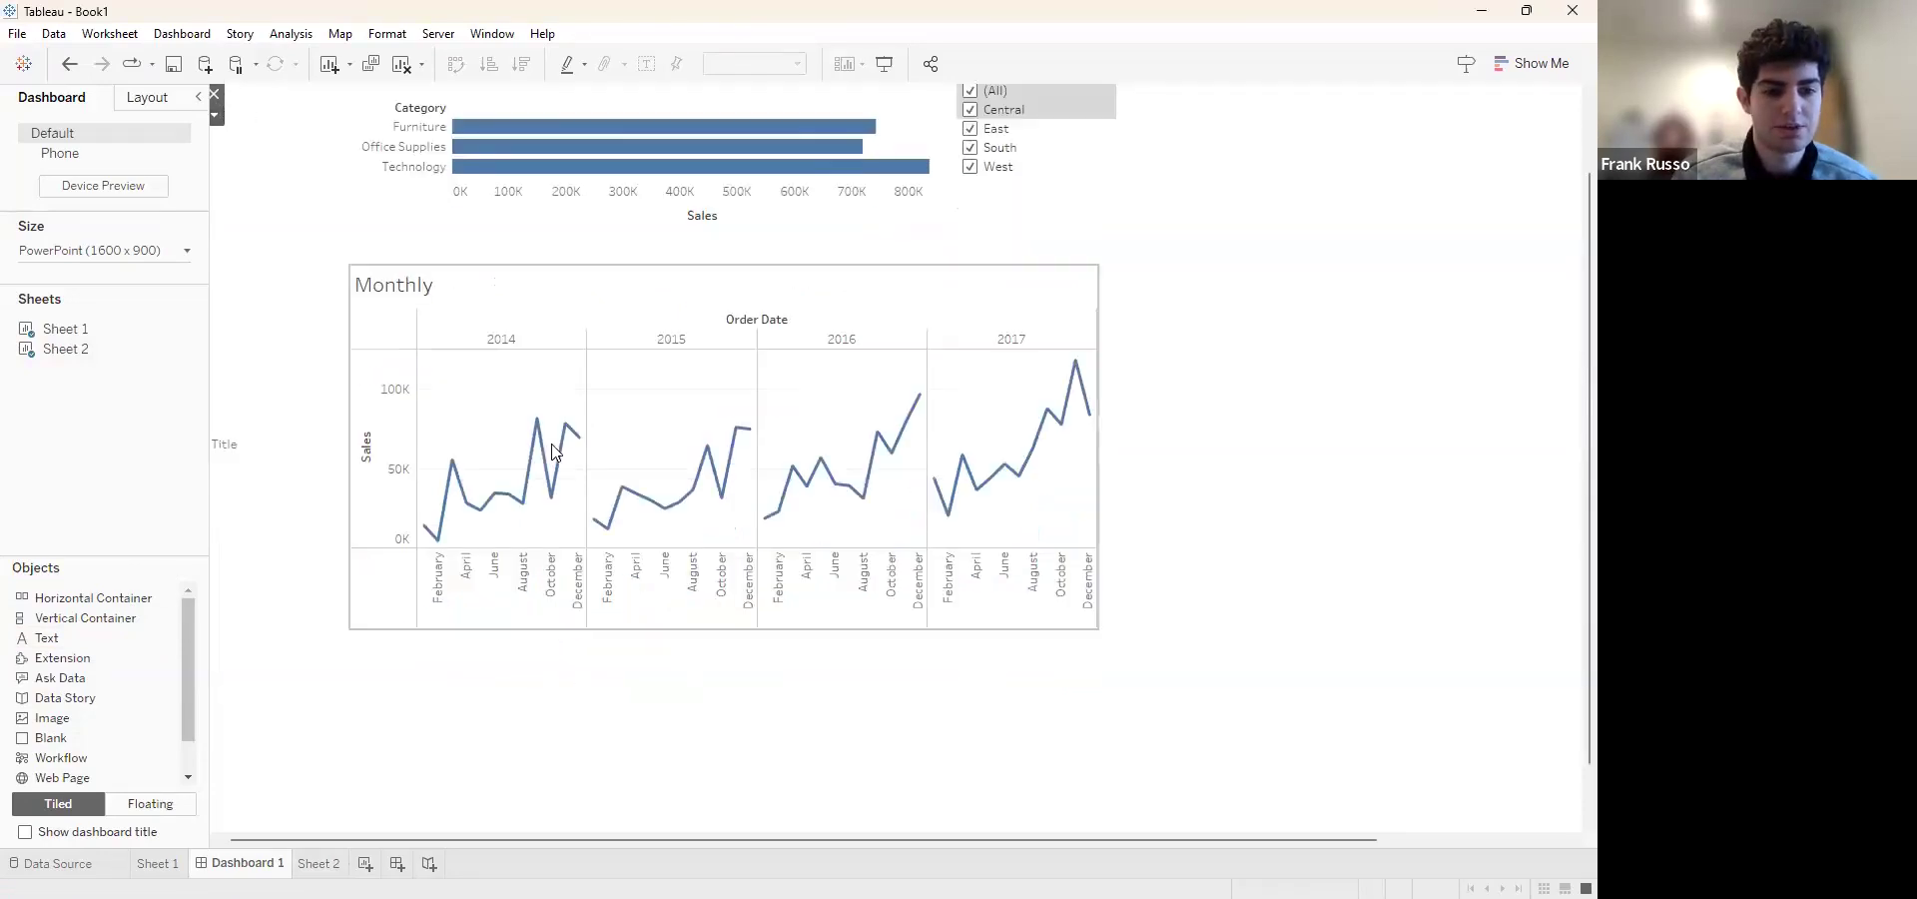
scroll(556, 452, up, 1)
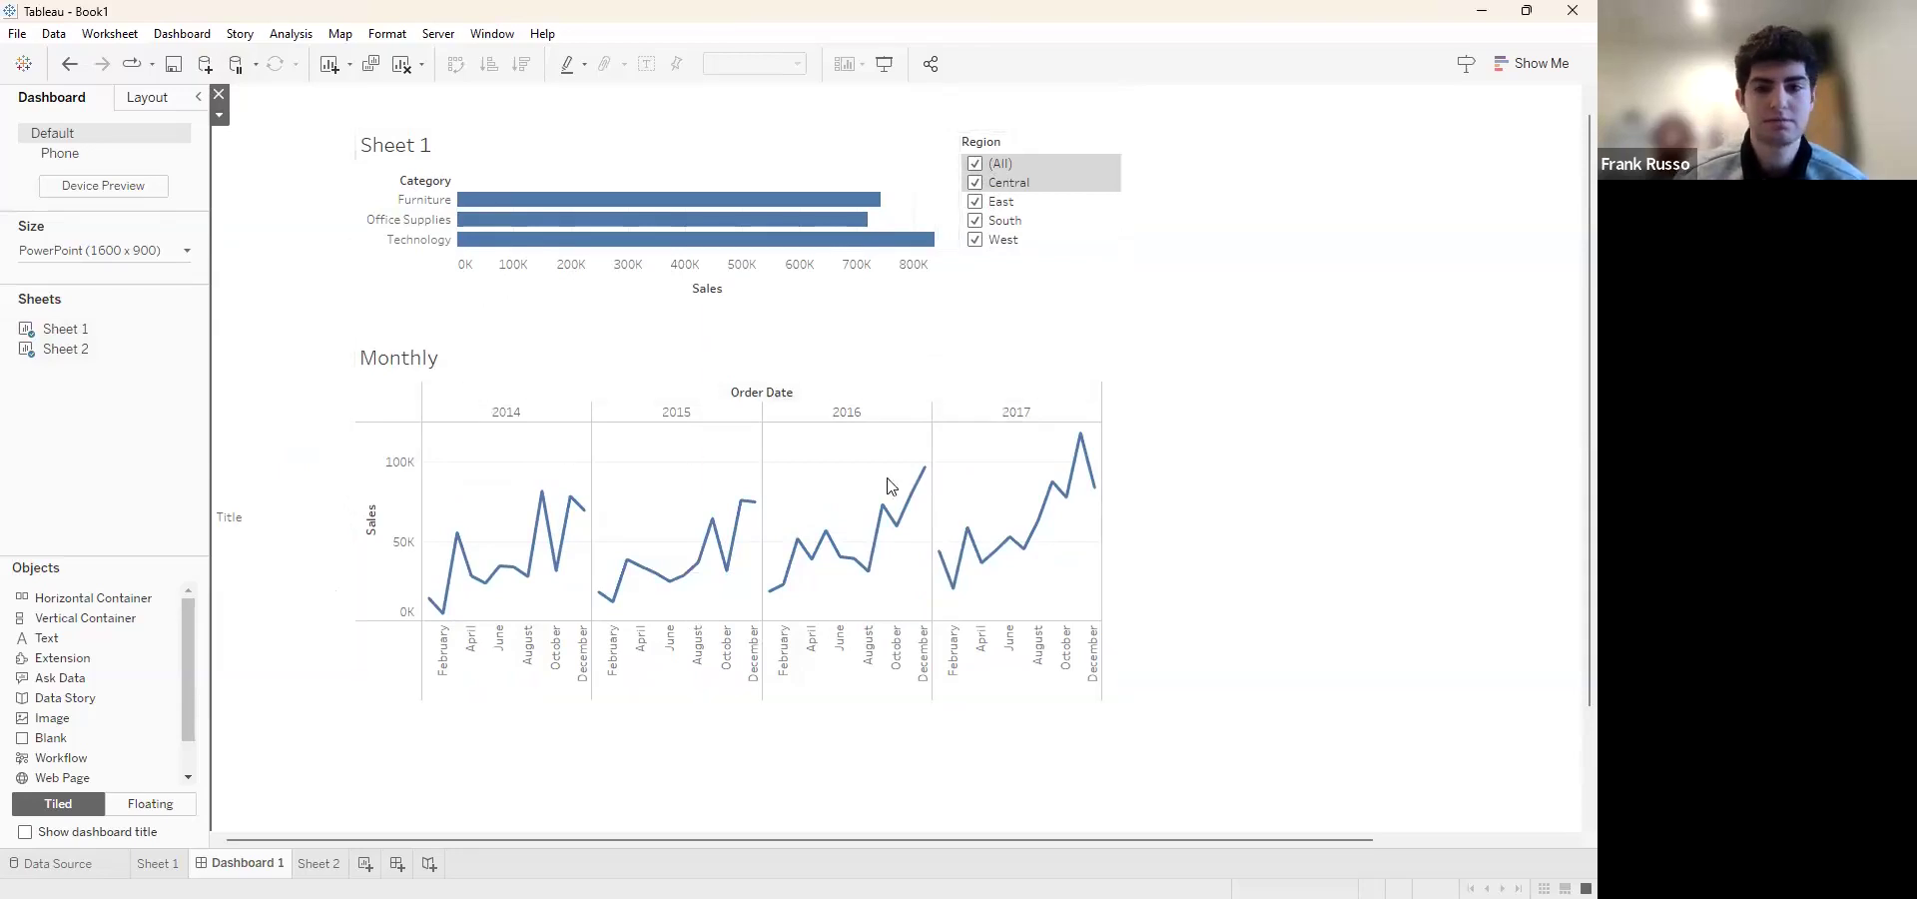
scroll(1255, 391, up, 1)
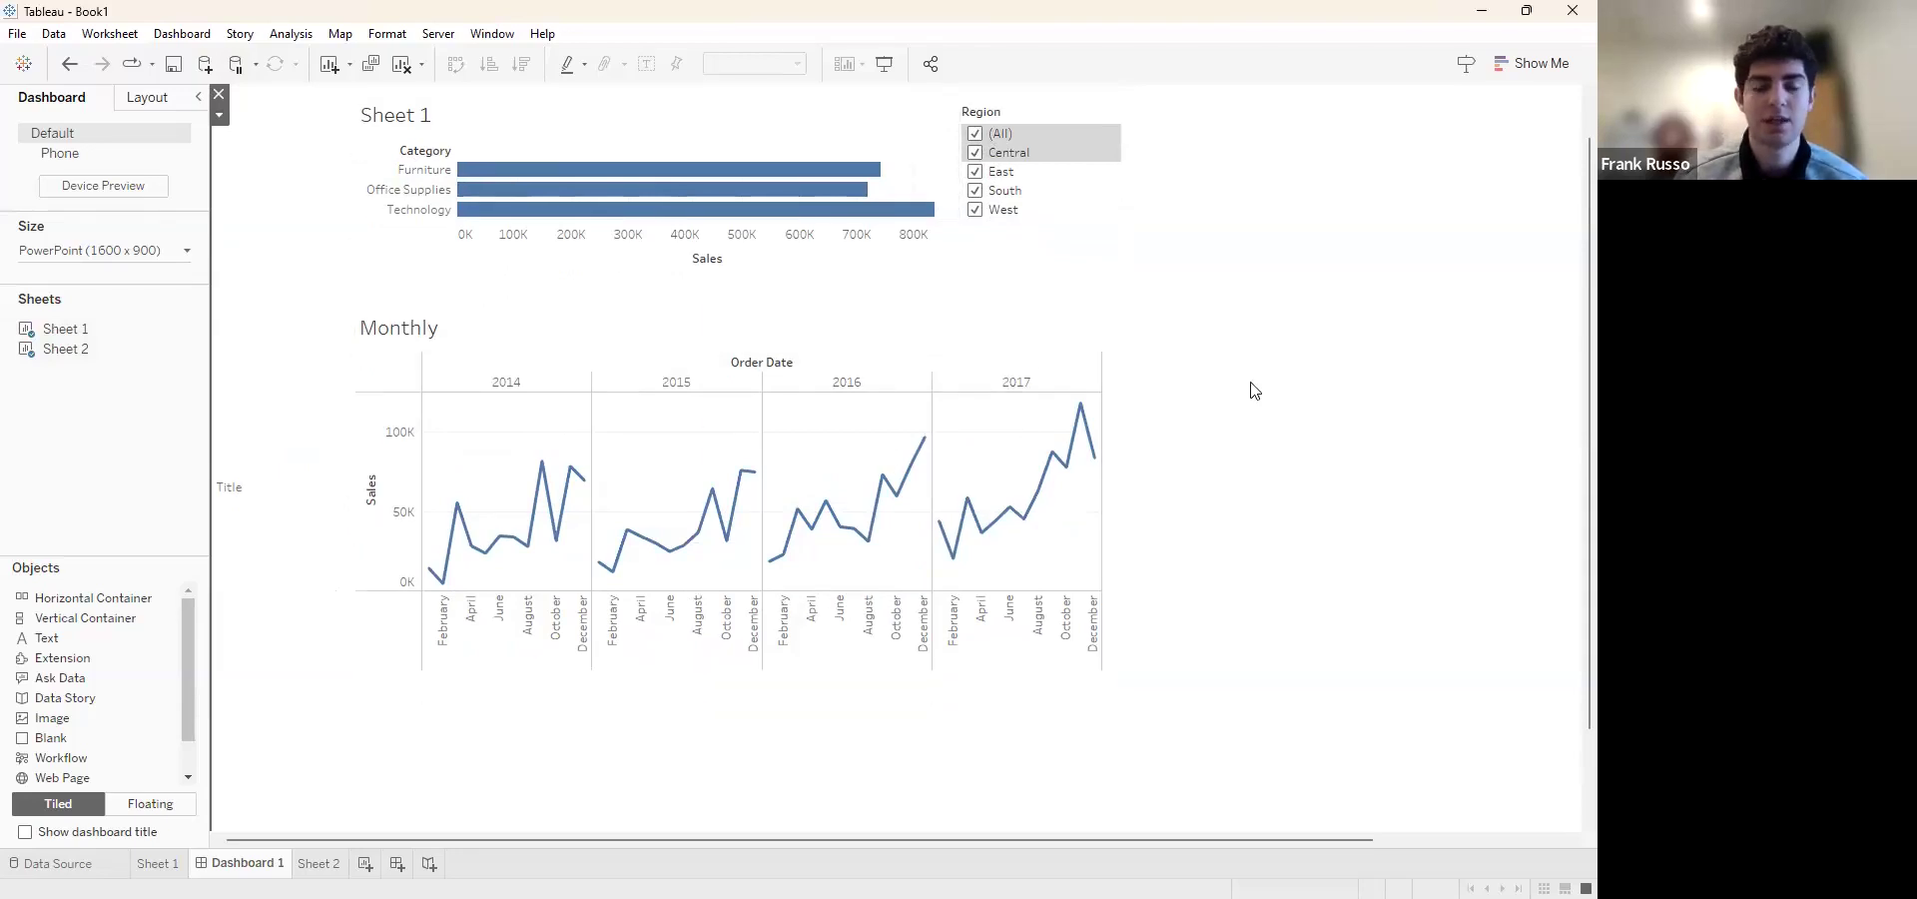